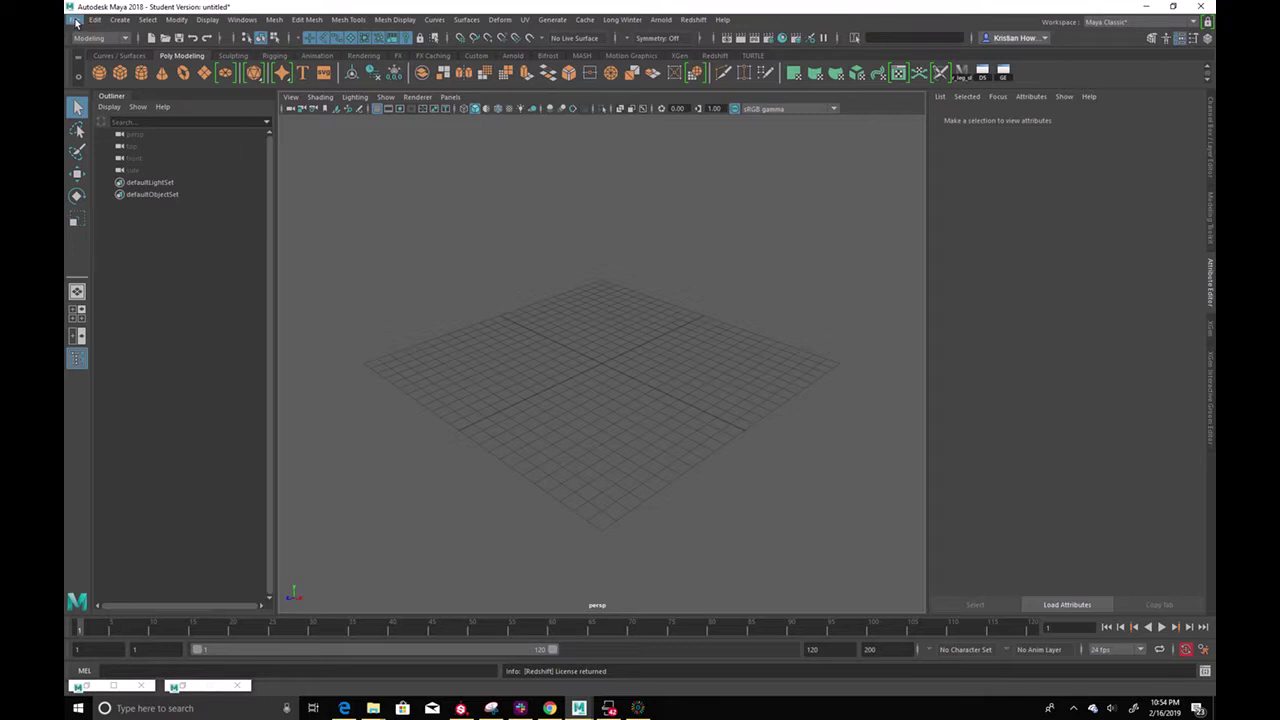
left_click(75, 22)
mouse_move(135, 166)
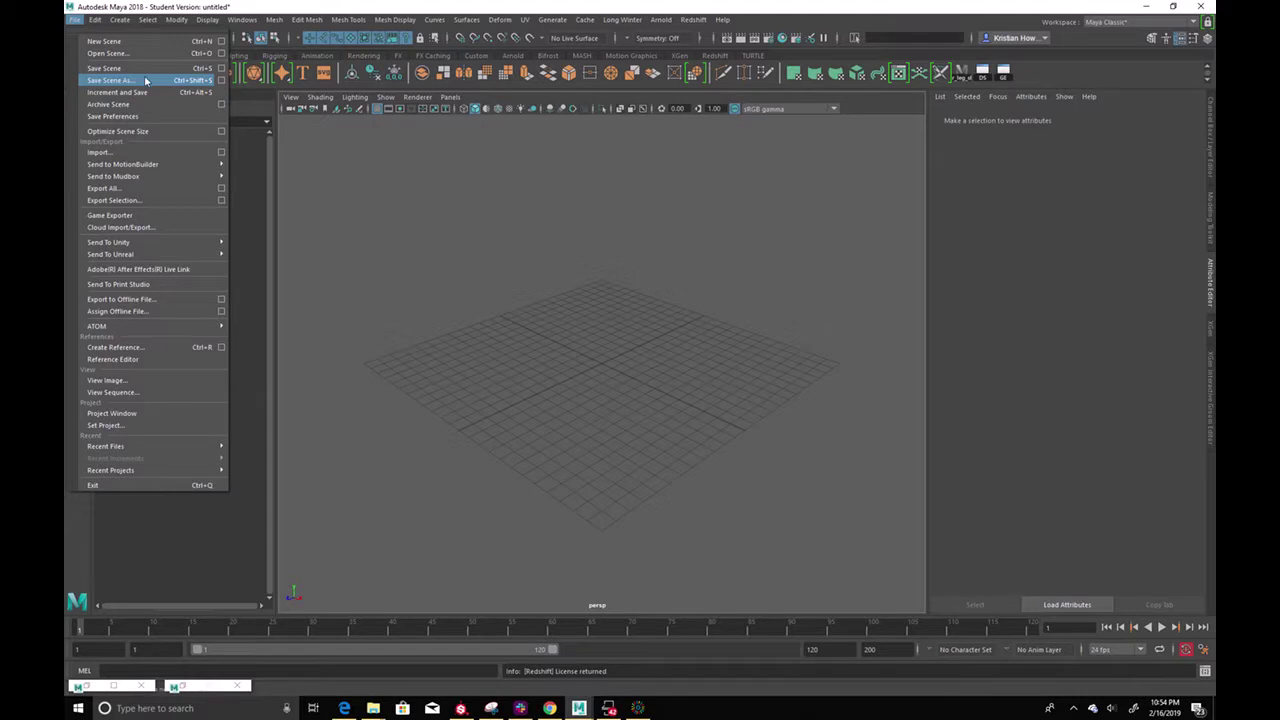
left_click(302, 158)
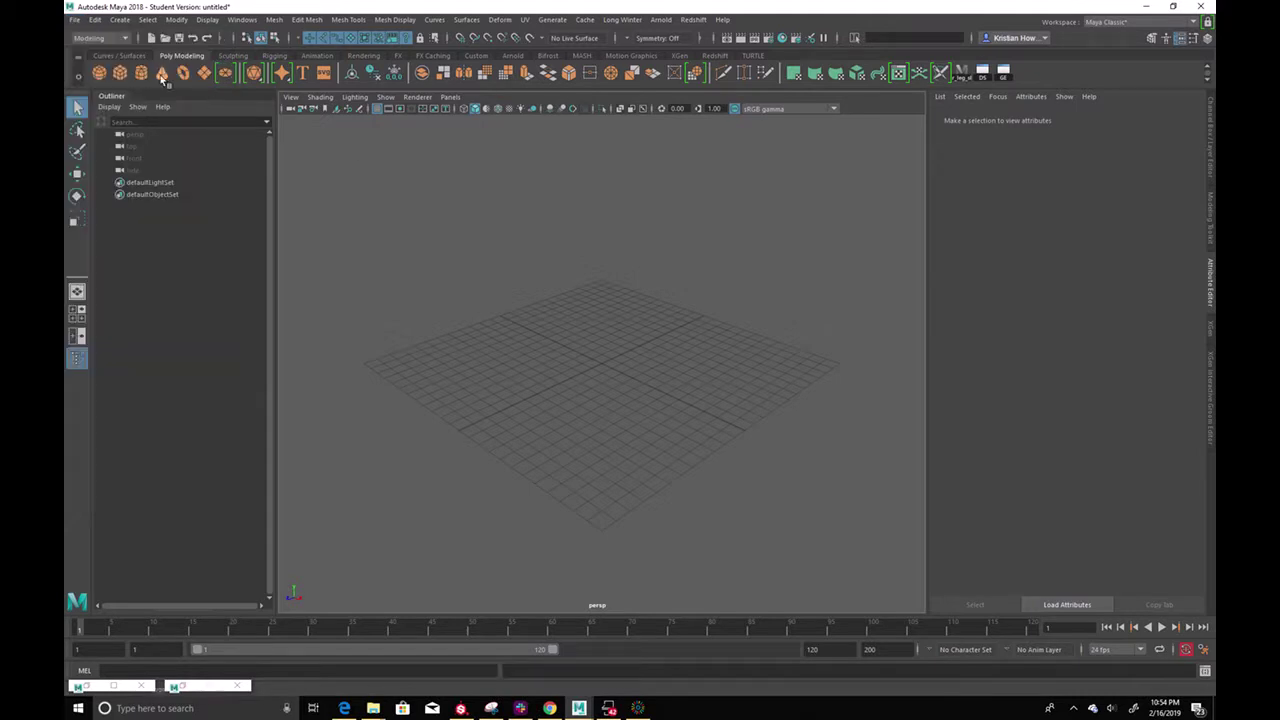
Add a polygon torus, scale it up, and position it raised and tilted above the grid
key("e")
key("r")
left_click_drag(602, 362, 731, 380)
key("w")
left_click_drag(605, 300, 588, 165)
key("e")
left_click_drag(586, 211, 540, 266)
key("q")
Add a polygon disc at the origin and scale it up until it extends beyond the grid
left_click(203, 73)
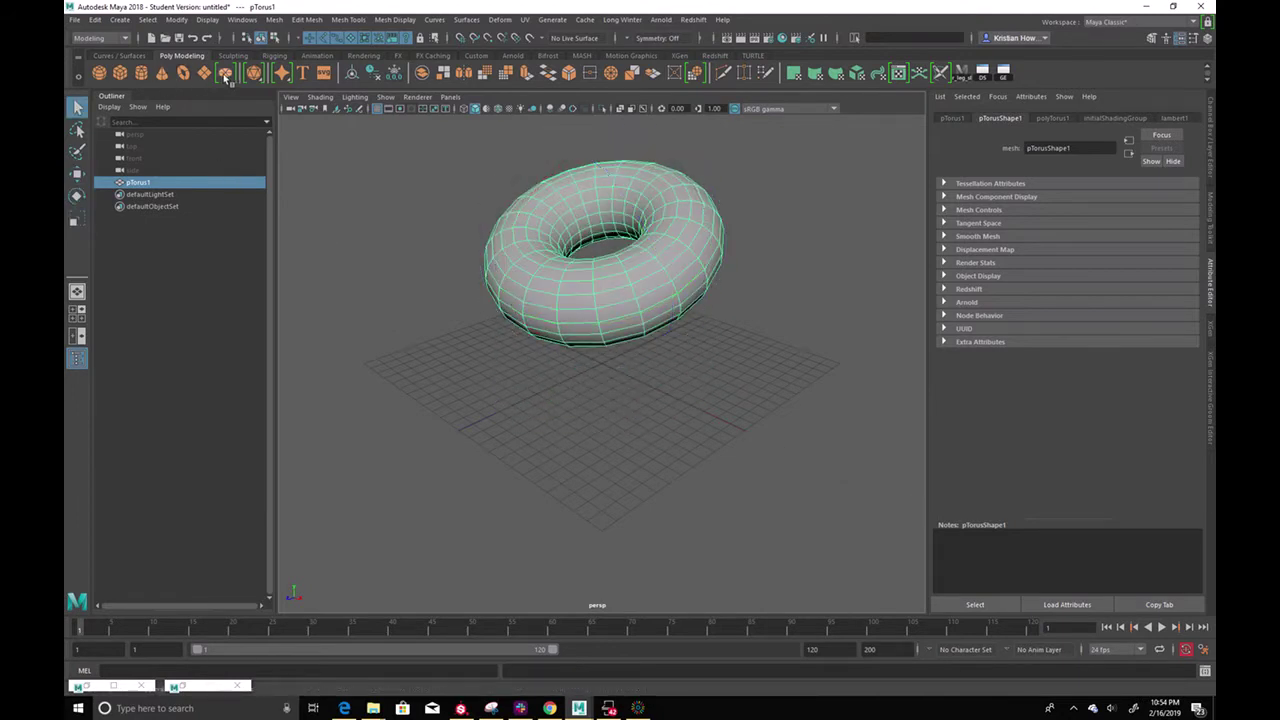
left_click_drag(602, 362, 851, 380)
key("q")
left_click(809, 231)
Select the disc's centre vertex with soft selection and widen the falloff to cover most of the disc
left_click_drag(687, 257, 603, 349, "alt")
right_click_drag(532, 377, 501, 388)
left_click(474, 377)
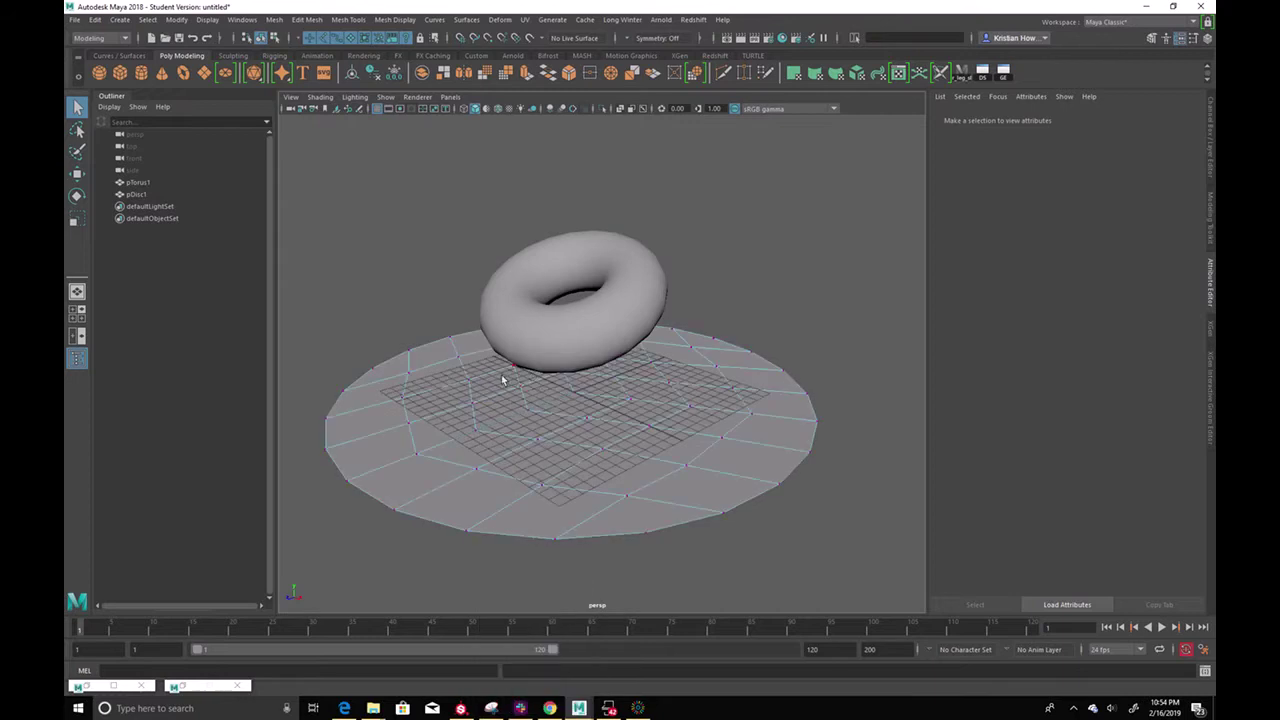
left_click(600, 411)
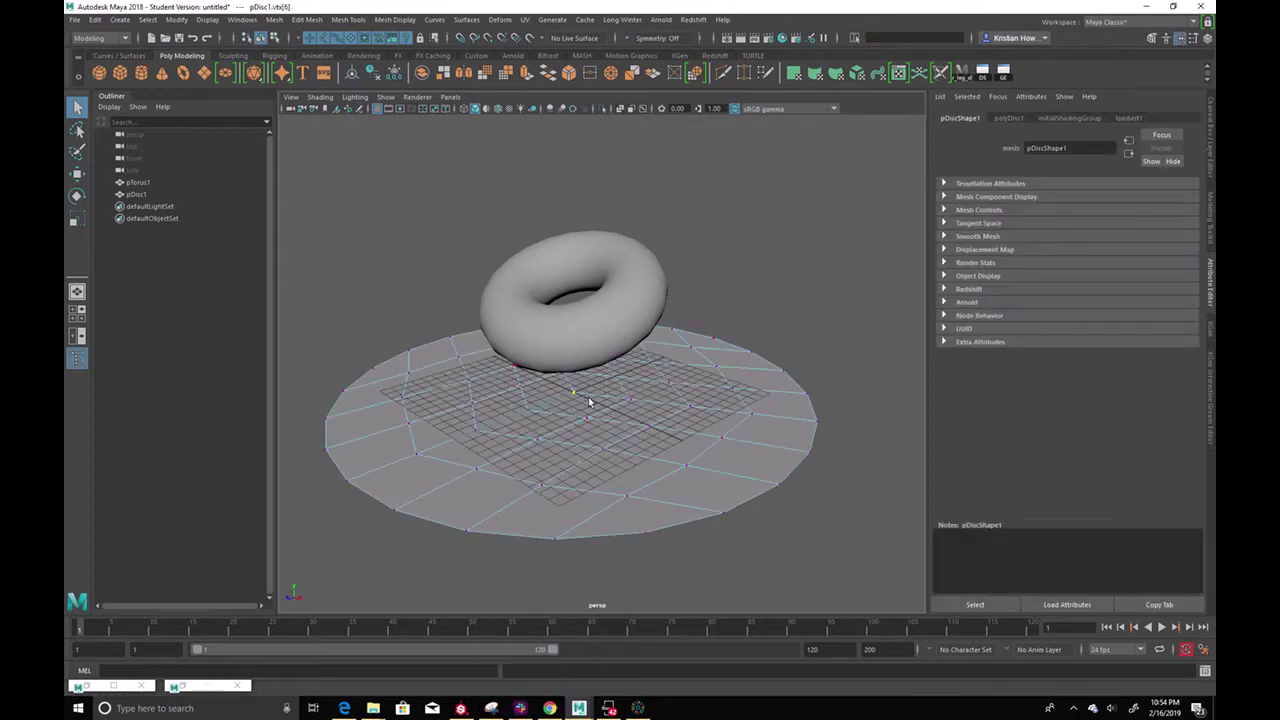
key("b")
left_click_drag(539, 393, 725, 415)
key("w")
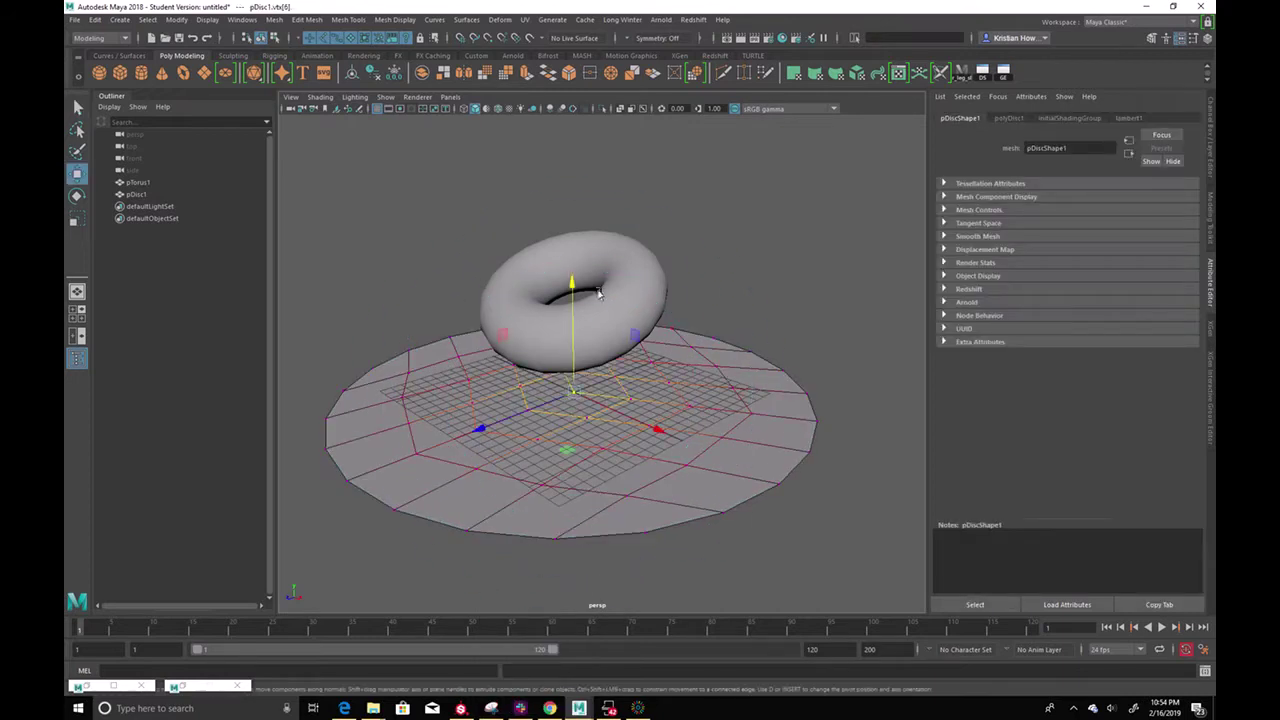
Pull the soft-selected centre of the disc upward into a low mound beneath the torus and return to object mode
left_click(570, 272)
key("ctrl+z")
left_click_drag(740, 212, 678, 281)
left_click_drag(538, 384, 598, 374, "alt")
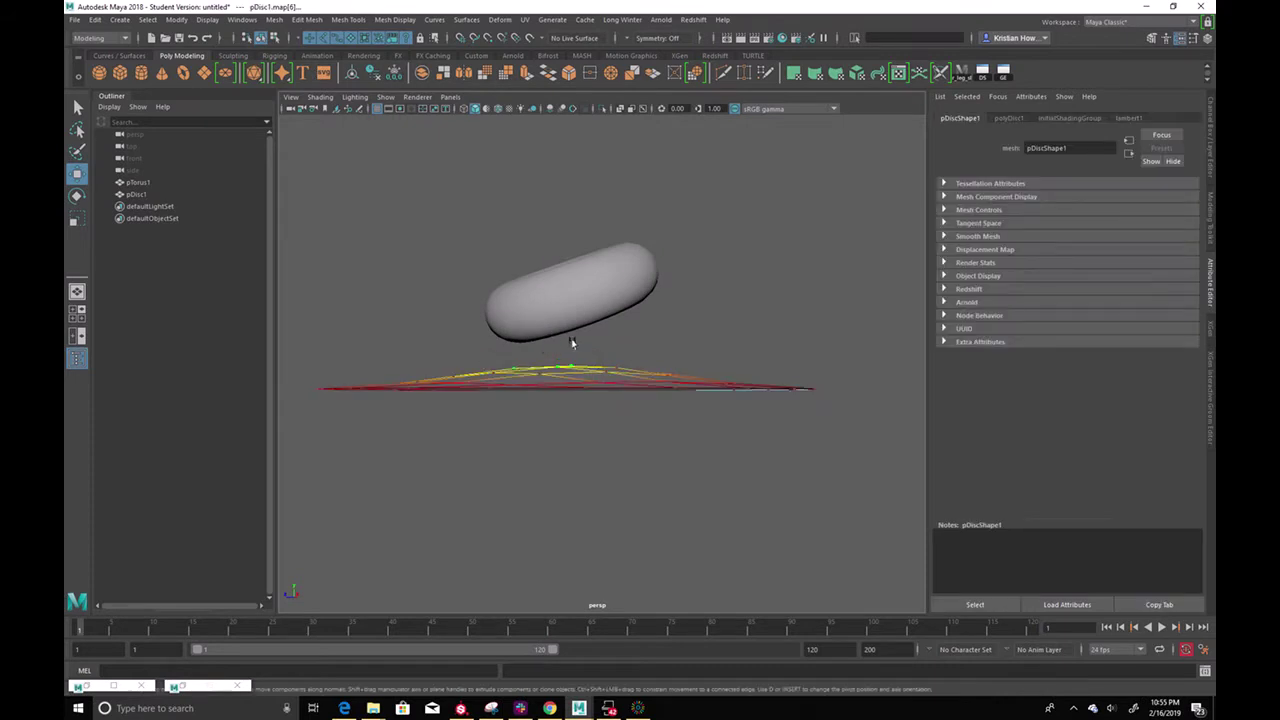
right_click_drag(631, 342, 723, 343, "alt")
right_click_drag(560, 370, 495, 371)
left_click_drag(486, 354, 511, 328)
left_click(820, 297)
left_click_drag(820, 297, 760, 354, "alt")
key("q")
right_click_drag(695, 404, 804, 285)
left_click(804, 280)
middle_click_drag(800, 222, 811, 234, "alt")
right_click_drag(811, 234, 680, 270, "alt")
left_click_drag(680, 270, 666, 209, "alt")
middle_click_drag(700, 222, 726, 258, "alt")
right_click_drag(726, 258, 798, 283, "alt")
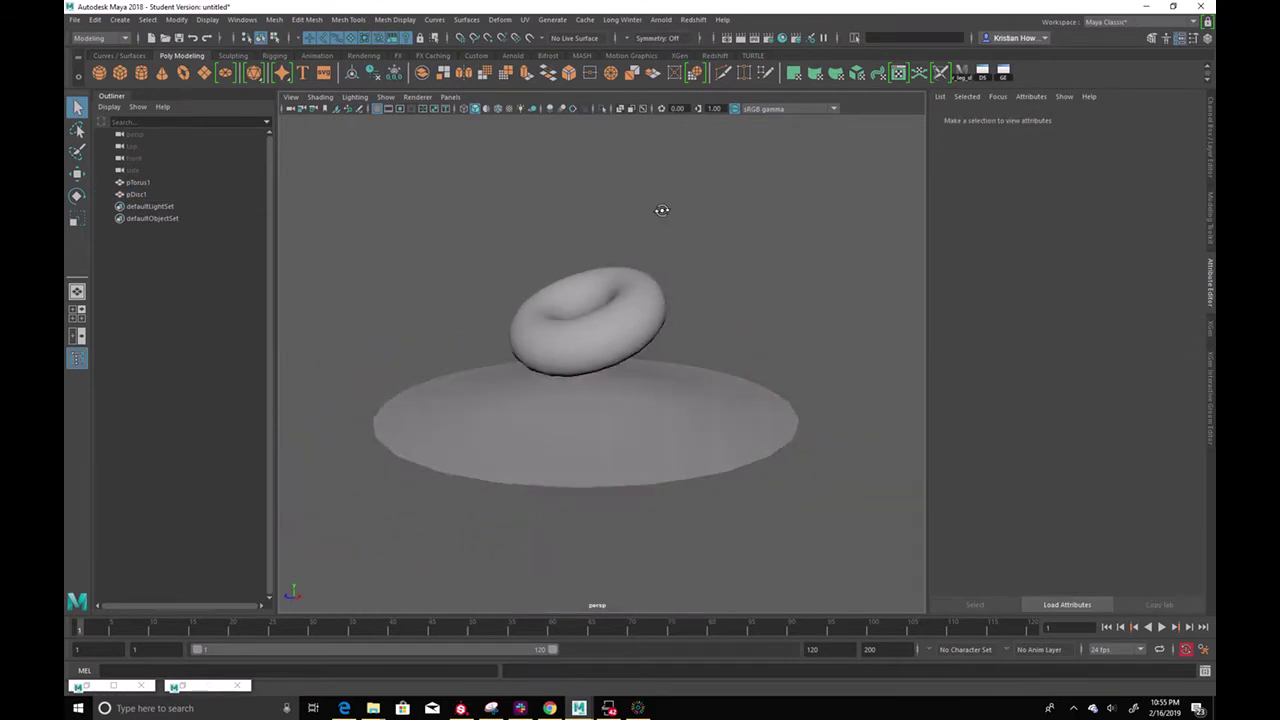
left_click_drag(798, 288, 793, 283, "alt")
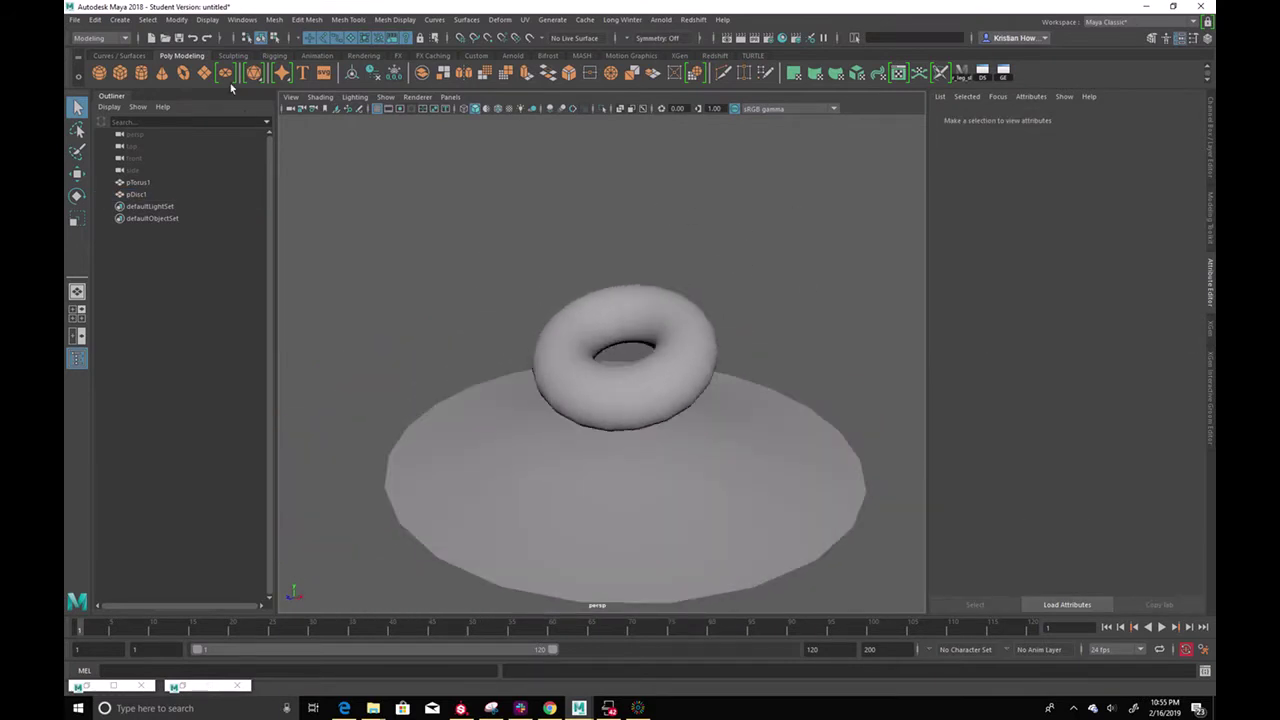
Import the toonShader2.ma scene file into the current scene
left_click(74, 19)
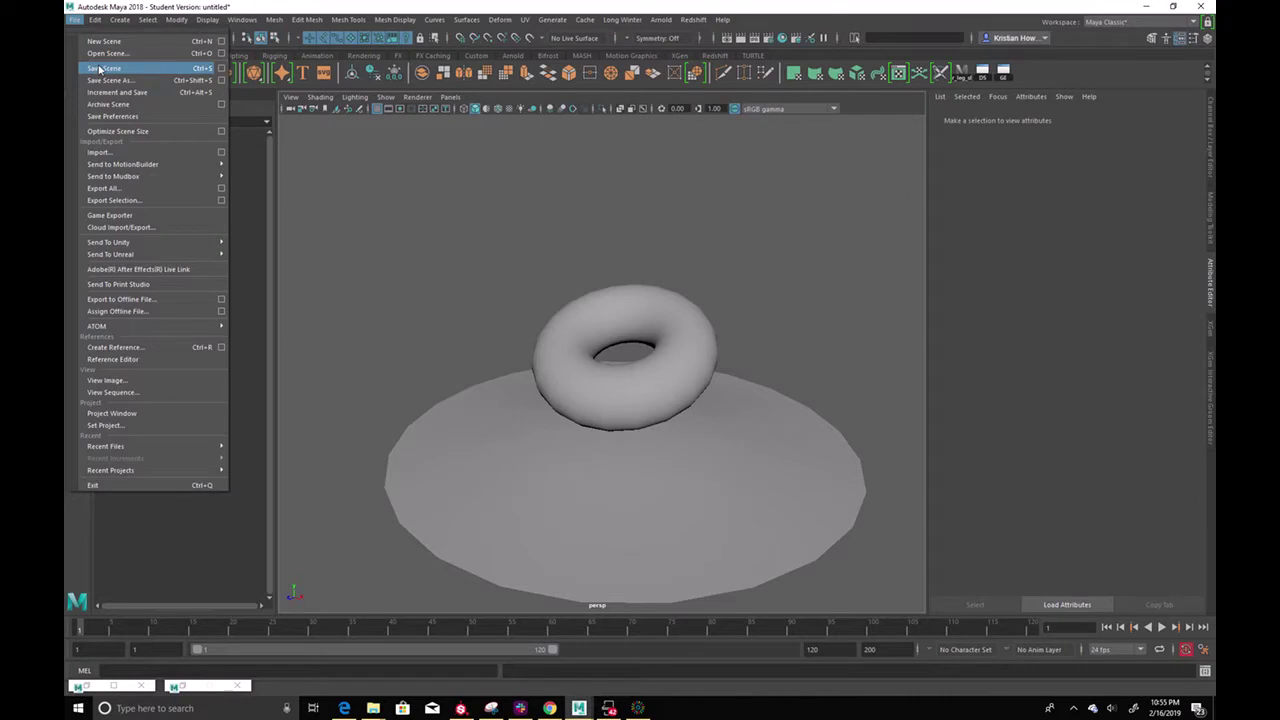
left_click(100, 152)
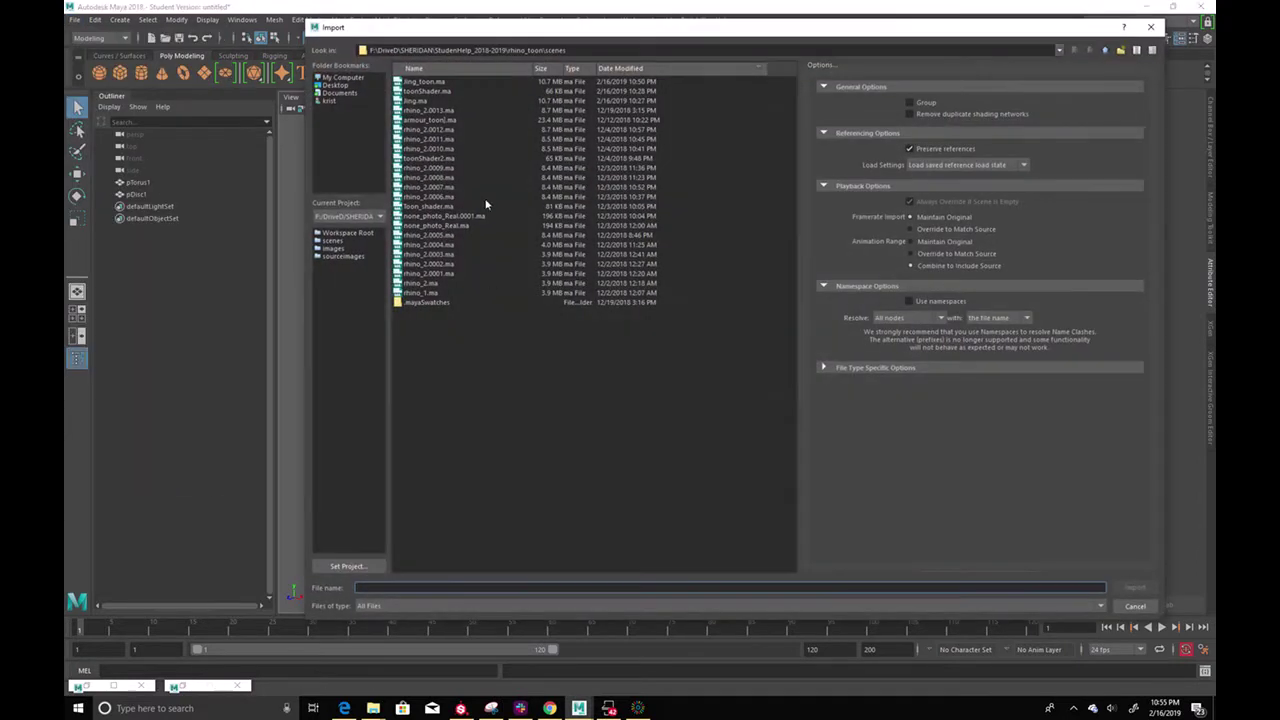
double_click(432, 159)
left_click(612, 363)
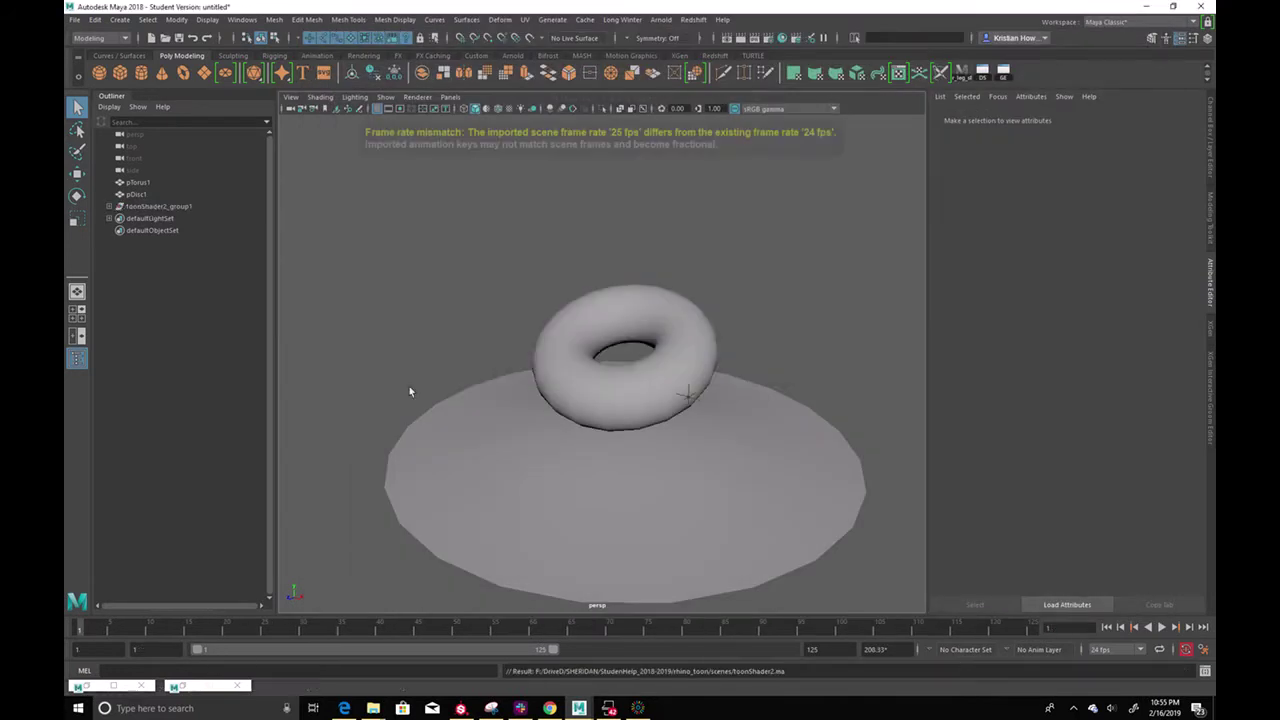
Raise toonShader2_locator2 from the imported group above the torus, to a Y translation of about 20.7
left_click(108, 206)
left_click(158, 218)
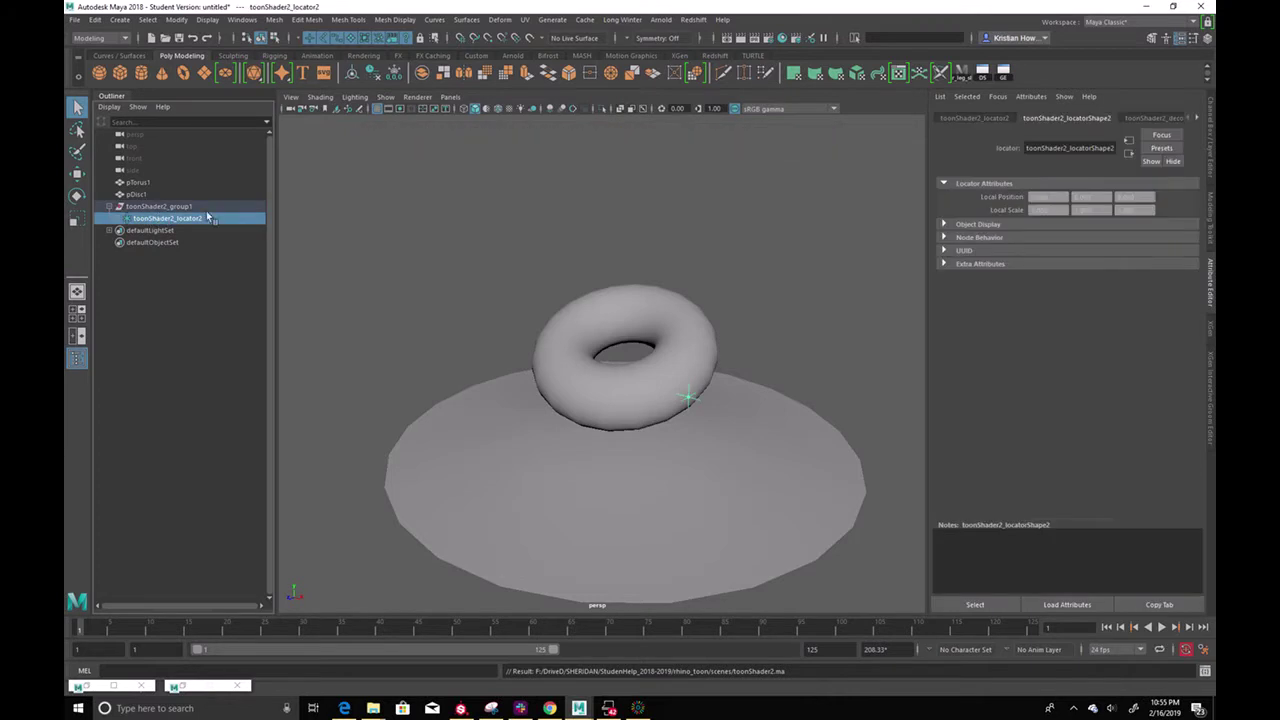
left_click(185, 206)
left_click(206, 220)
key("w")
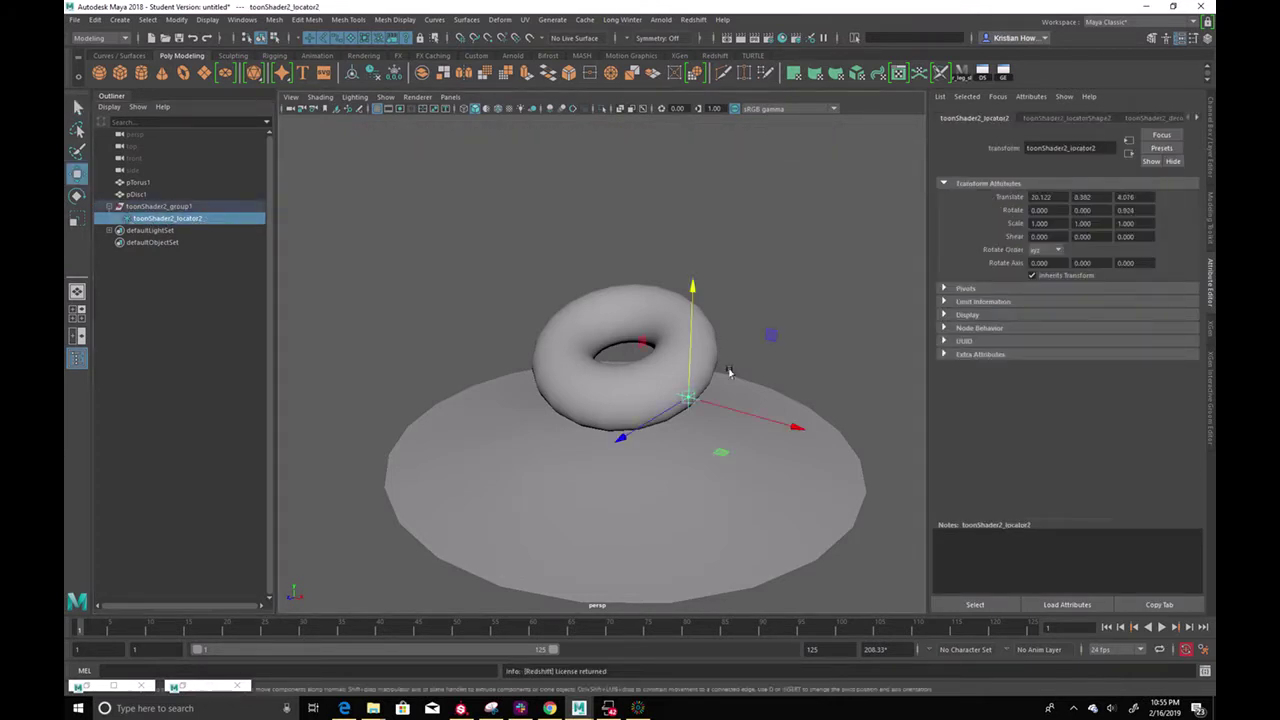
left_click_drag(691, 288, 695, 114)
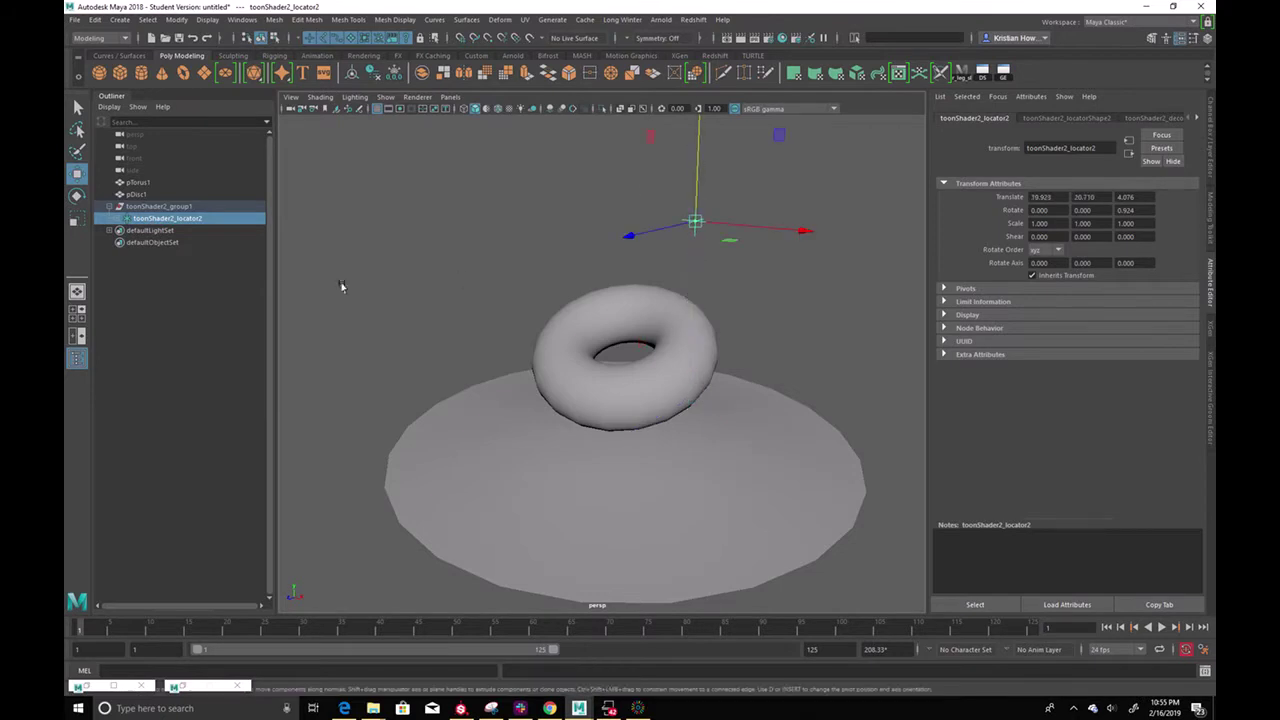
Scale toonShader2_rsPhysicalLight1 under the locator uniformly to about 34.94 and select its parent locator
left_click(118, 218)
left_click(190, 231)
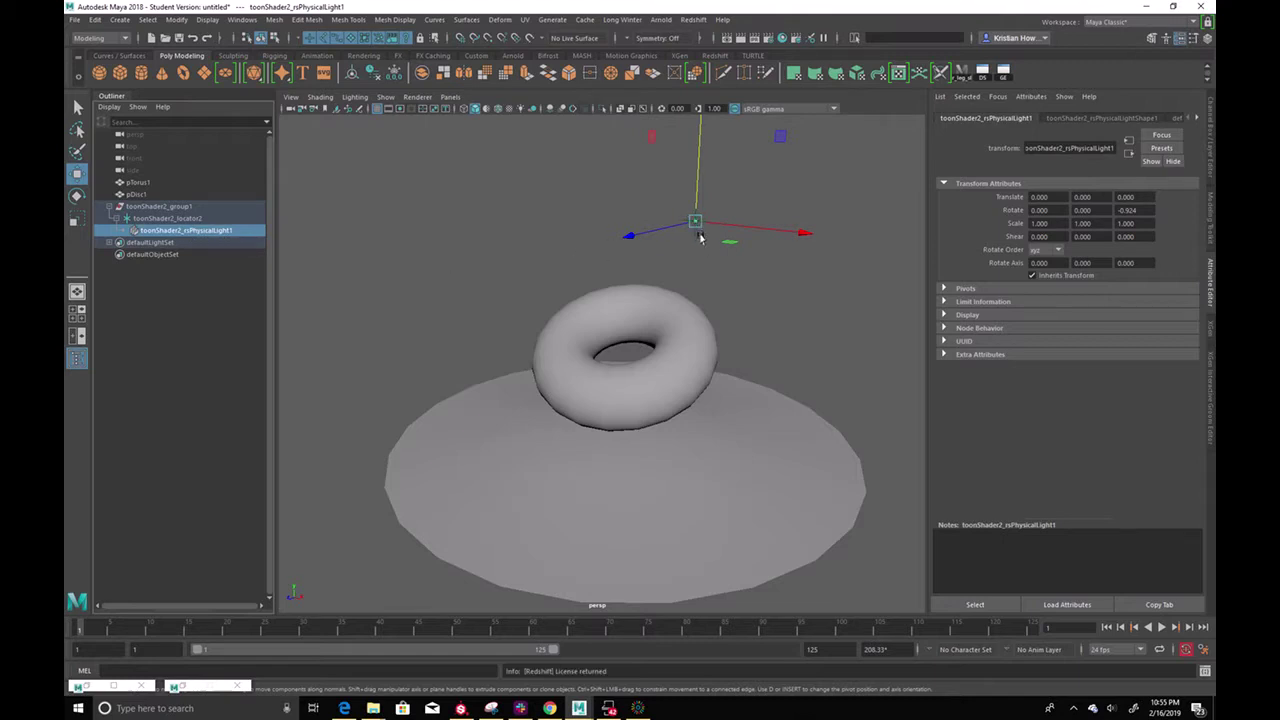
key("r")
left_click_drag(695, 222, 951, 282)
key("q")
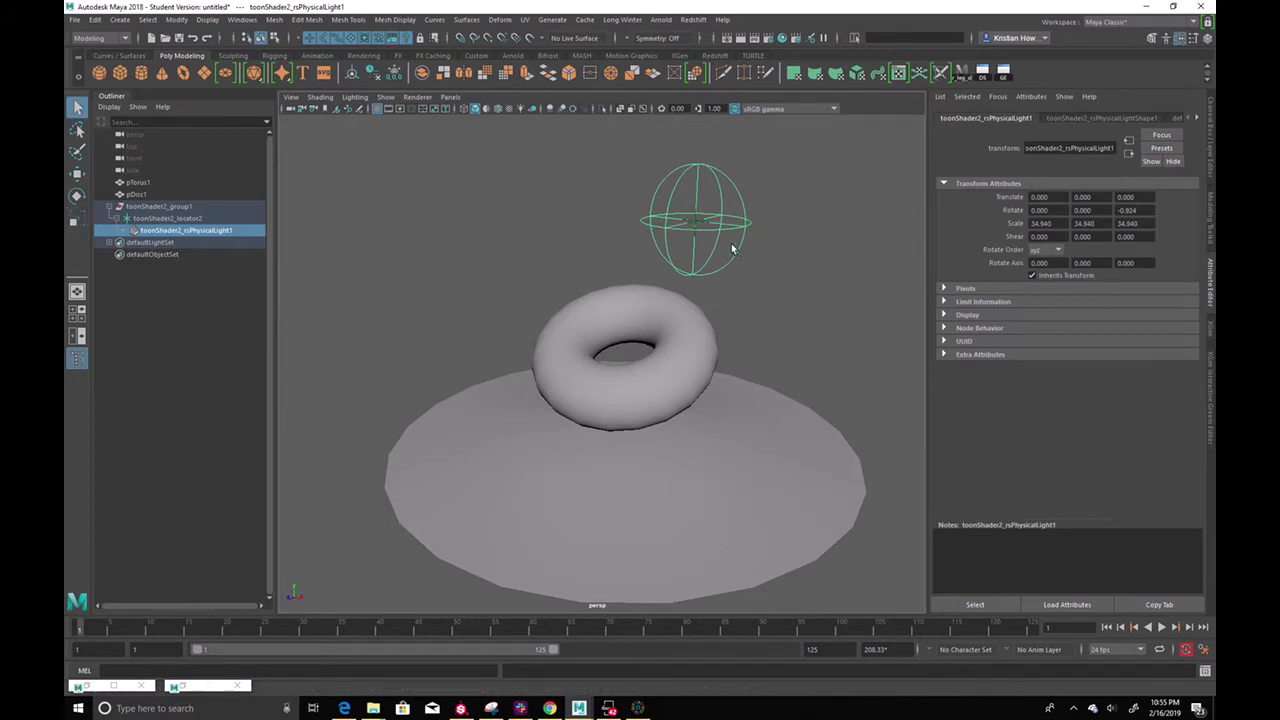
left_click(186, 219)
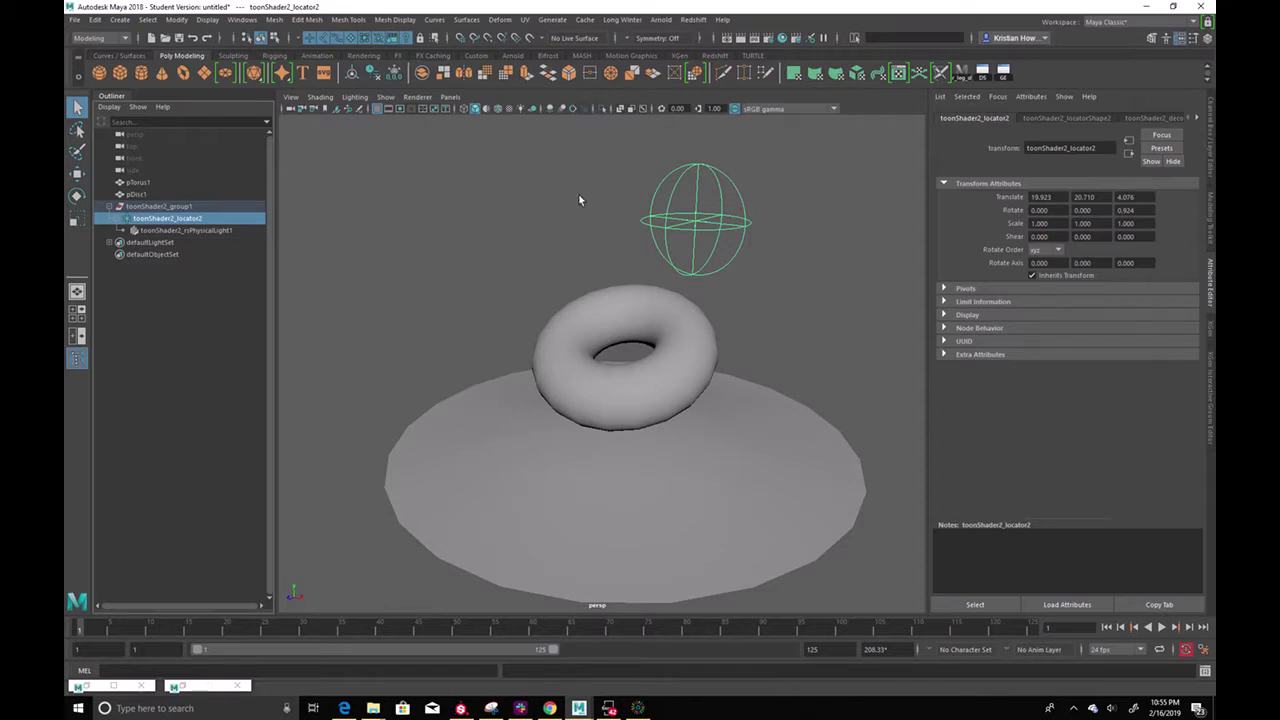
Render the perspective view in the Render View and move that window aside
left_click(757, 43)
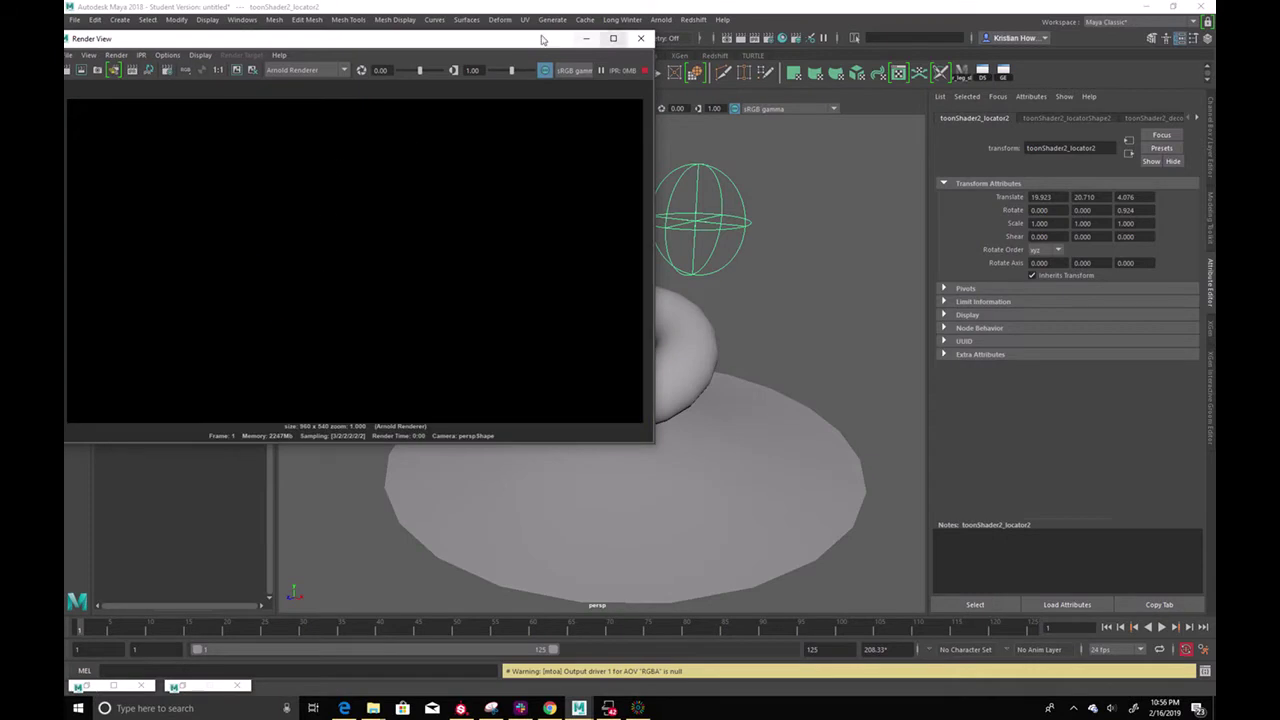
left_click_drag(490, 41, 456, 86)
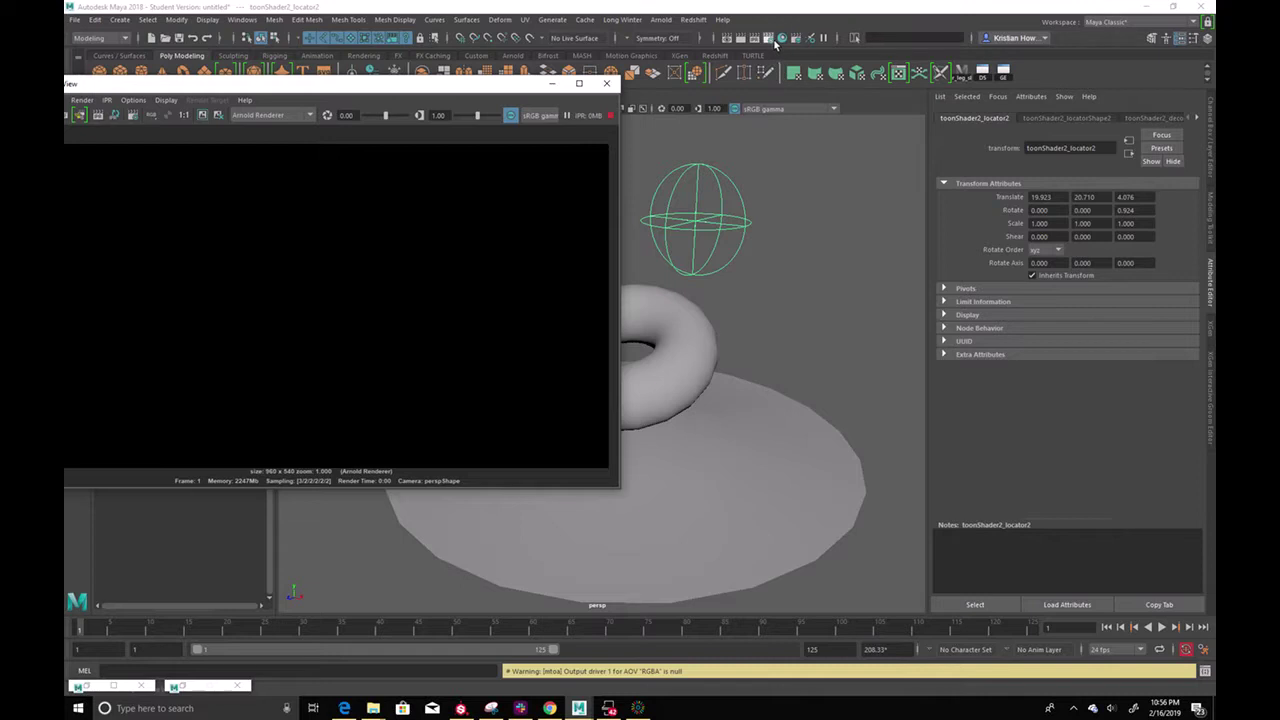
Open Hypershade and graph the input and output connections of the toonShader2_rsIncandescent1 material
left_click(775, 40)
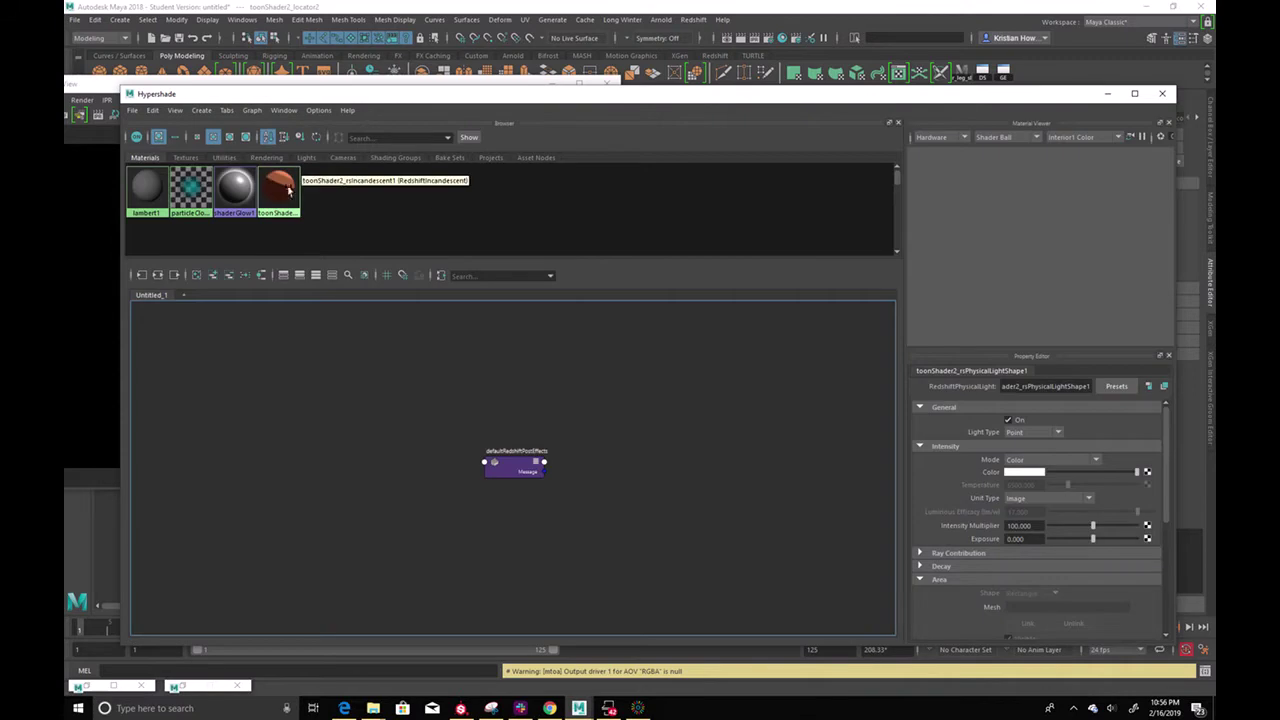
left_click(495, 387)
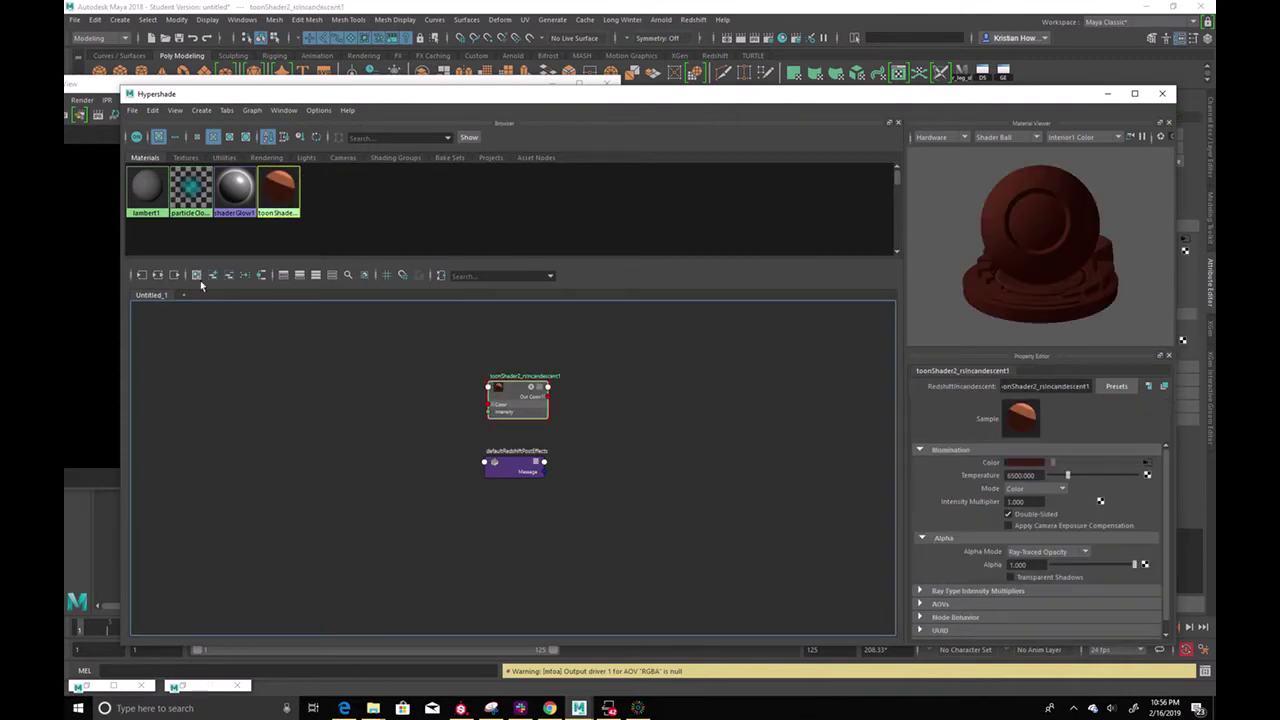
left_click(157, 275)
scroll(279, 369, "up", 5)
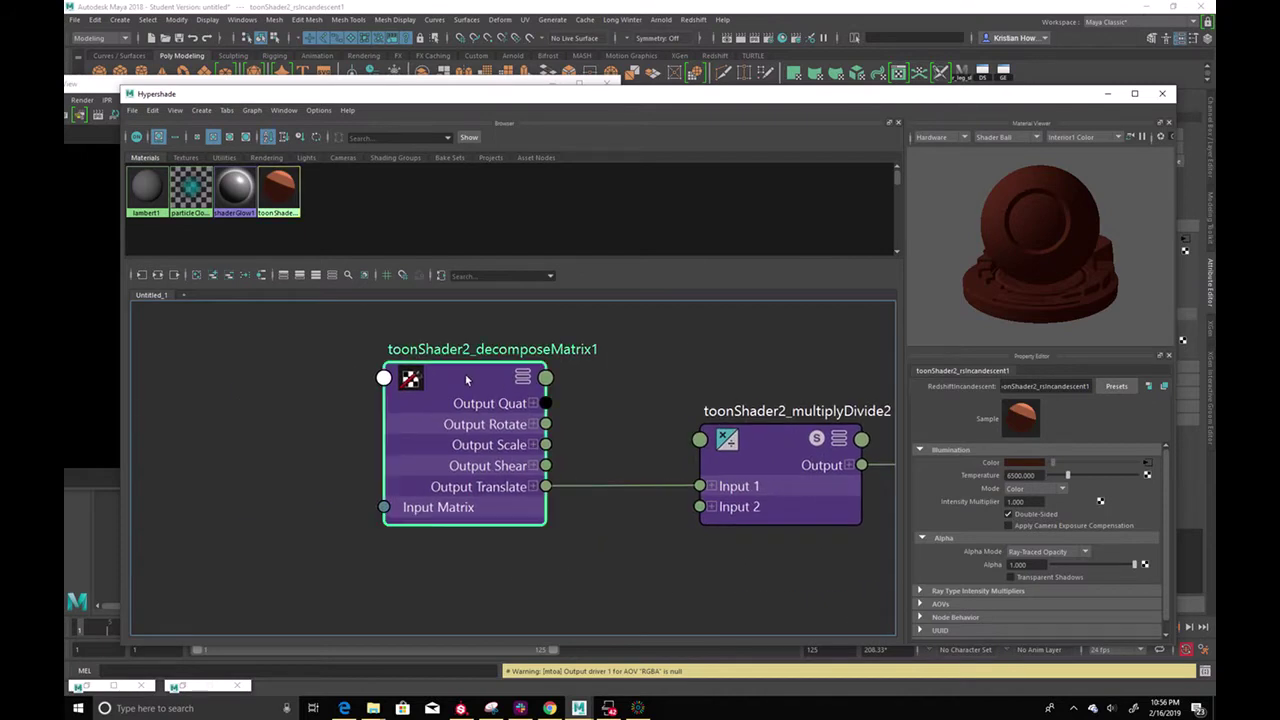
Graph the input connections and the output connections of the toonShader2_decomposeMatrix1 node
left_click(465, 379)
left_click(141, 275)
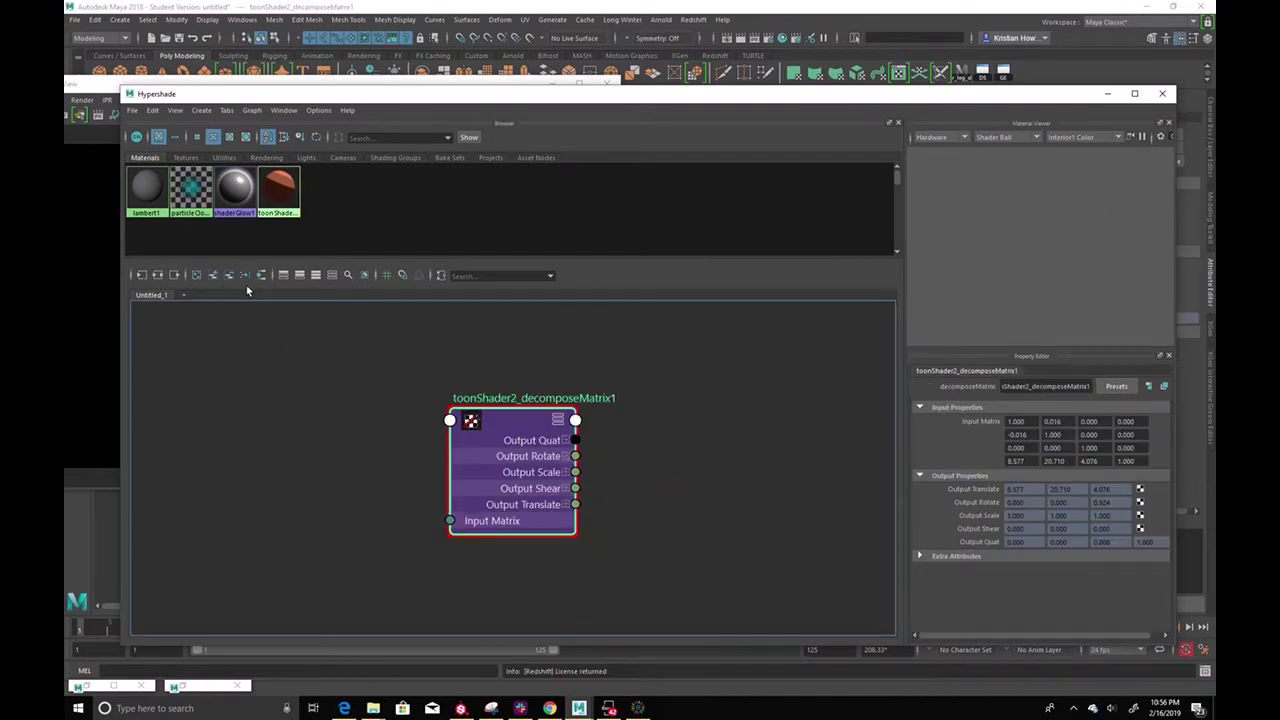
left_click(174, 275)
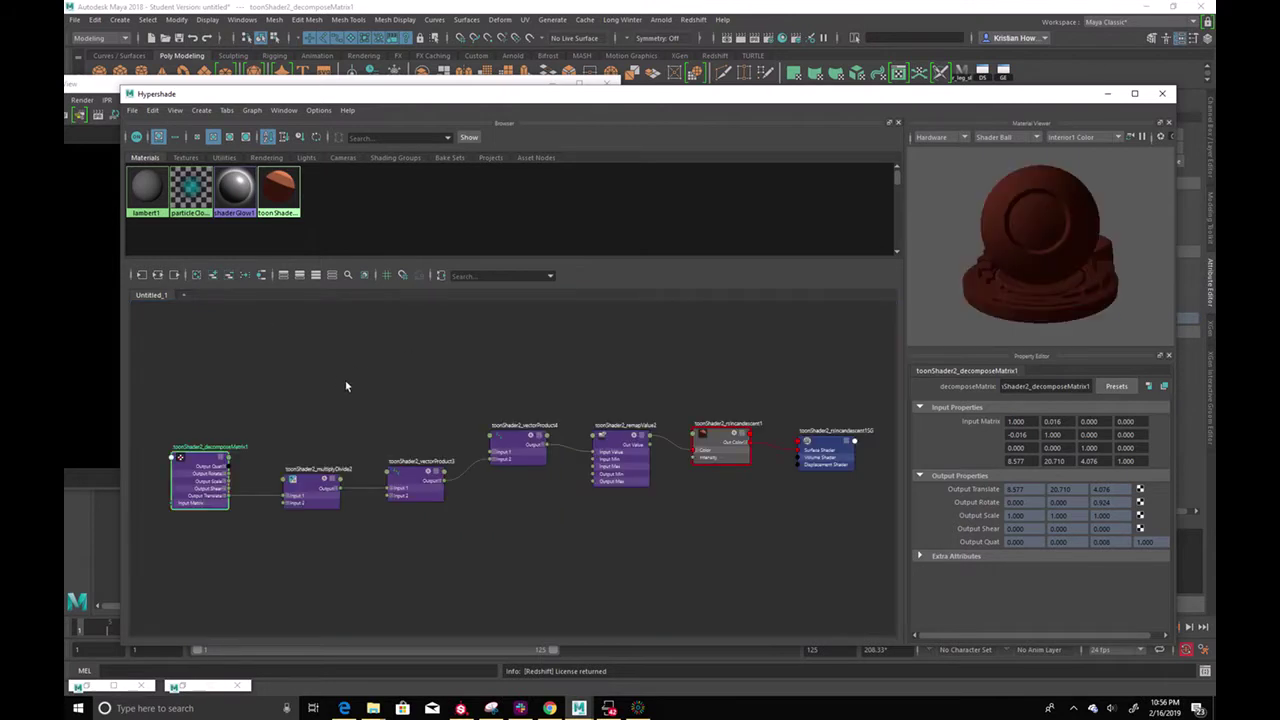
Arrange the decomposeMatrix1, multiplyDivide2 and vectorProduct3 nodes lower in the graph as a rising chain
middle_click_drag(339, 382, 490, 331, "alt")
scroll(520, 335, "up", 4)
middle_click_drag(520, 377, 640, 331, "alt")
mouse_move(378, 400)
left_mouse_down()
mouse_move(366, 393)
mouse_move(387, 388)
left_mouse_up()
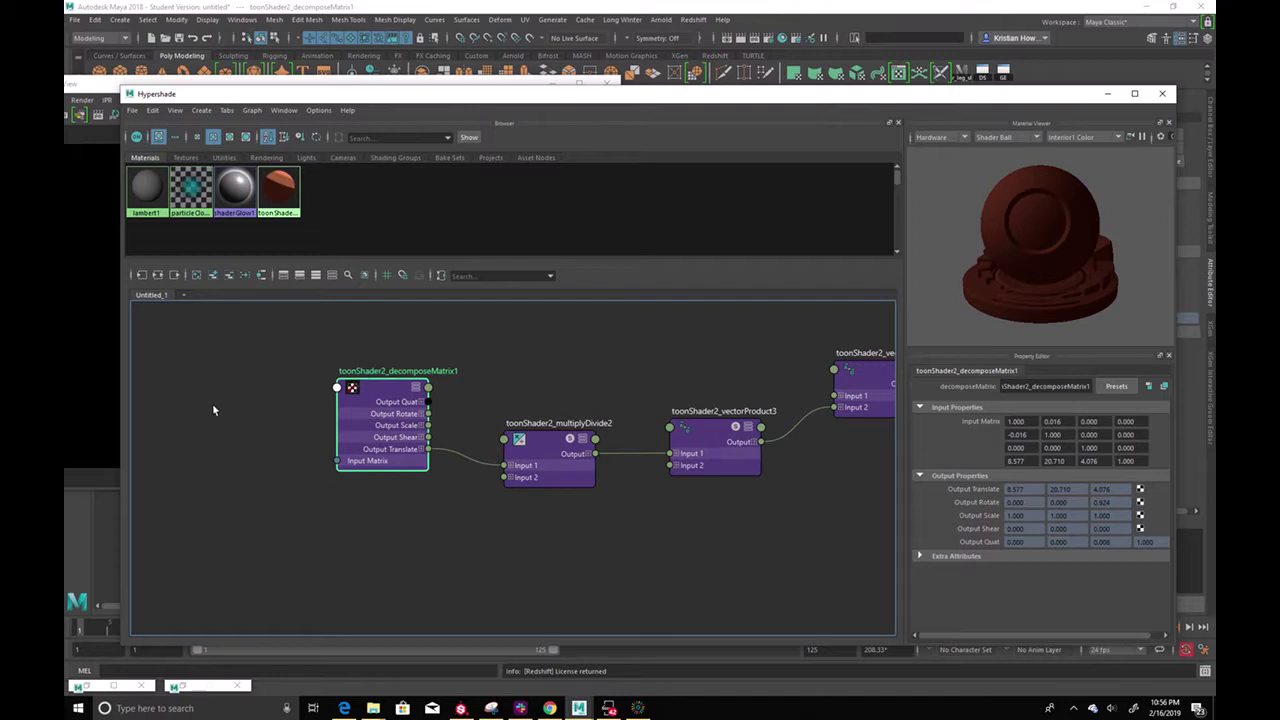
middle_click_drag(647, 370, 539, 350)
left_click_drag(295, 382, 297, 484)
left_click_drag(447, 423, 434, 461)
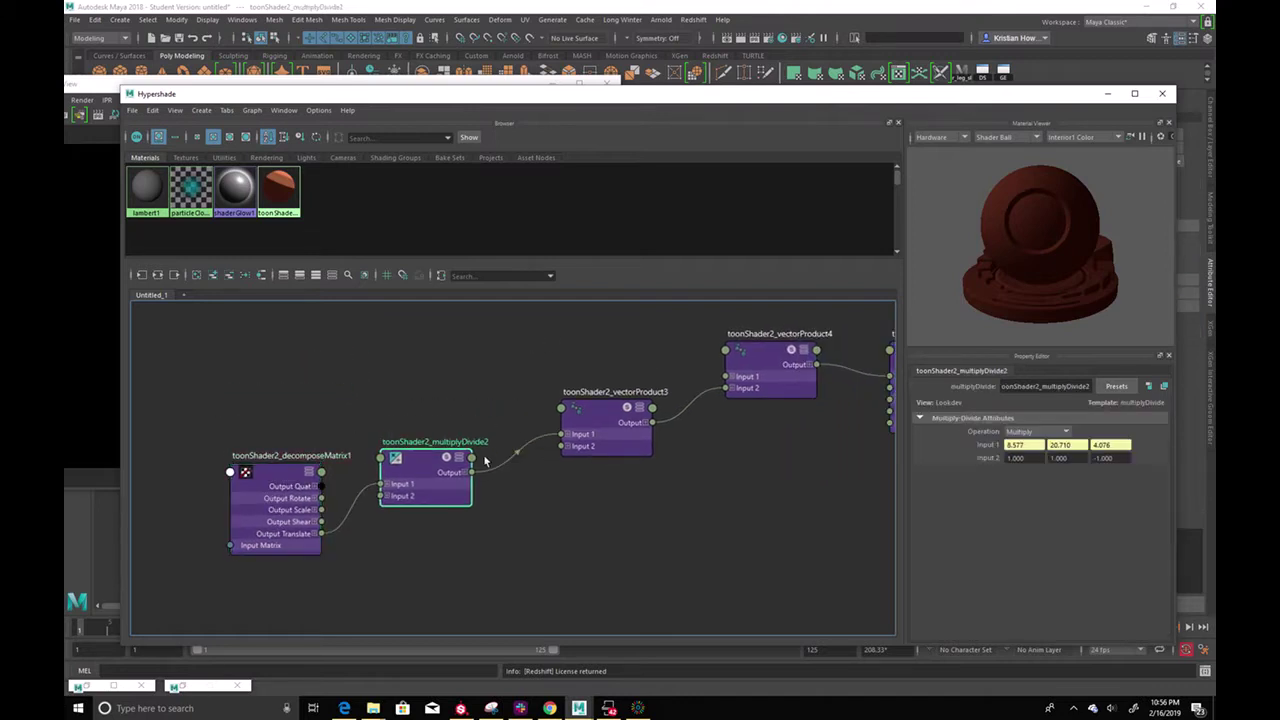
left_click_drag(620, 410, 612, 430)
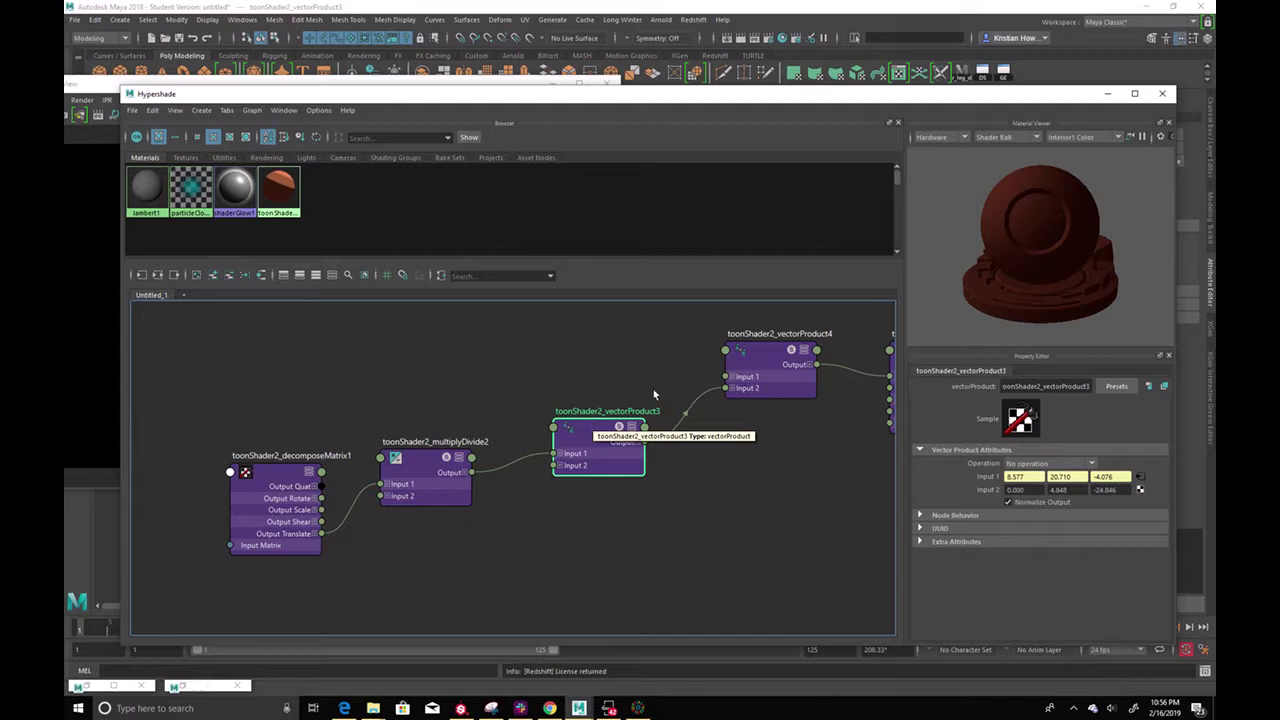
Move the rsIncandescent1 and remapValue2 nodes higher at the output end of the shader graph
middle_click_drag(646, 341, 560, 370)
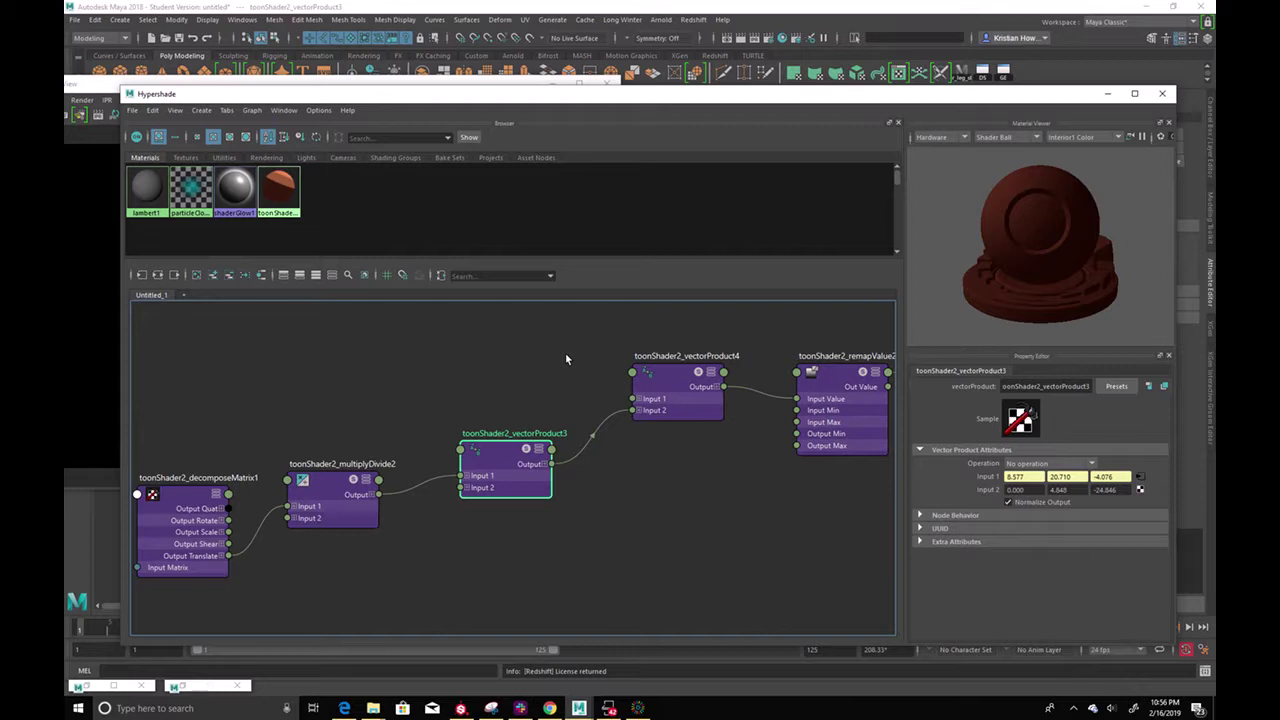
middle_click_drag(760, 526, 424, 492, "alt")
middle_click_drag(651, 461, 663, 495, "alt")
scroll(629, 440, "up", 3)
middle_click_drag(590, 323, 703, 352, "alt")
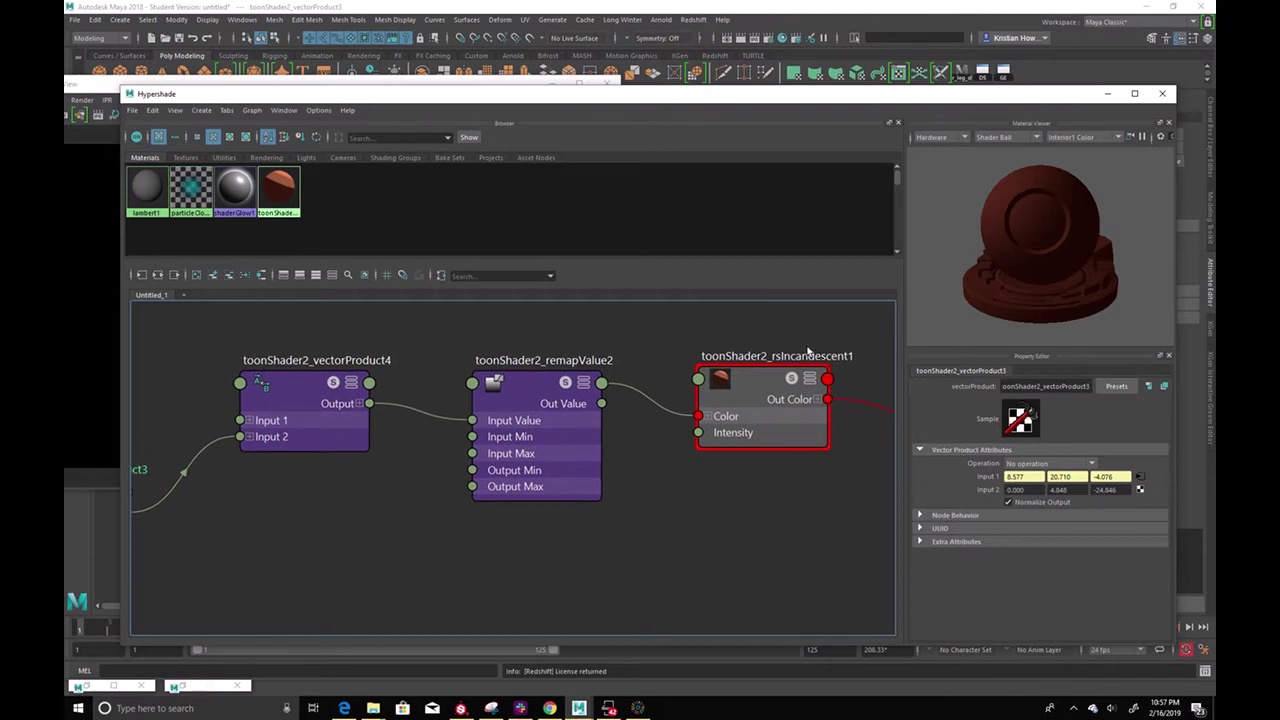
left_click_drag(745, 380, 738, 331)
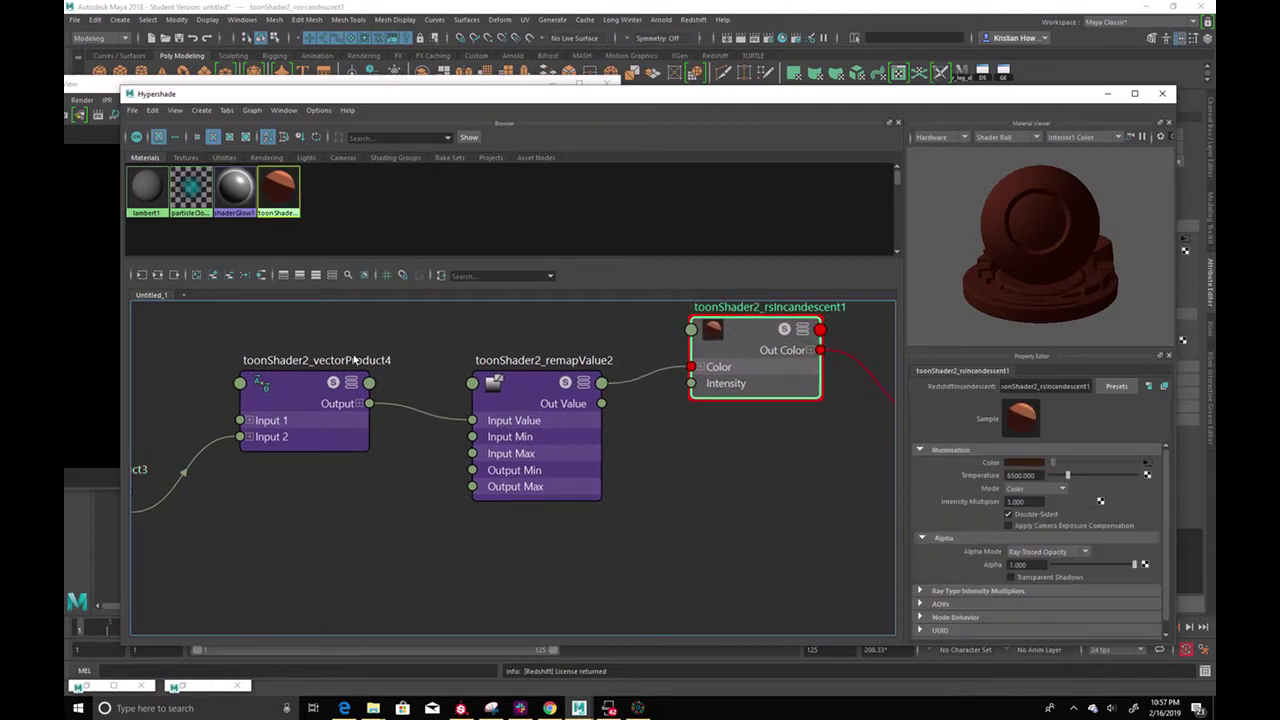
left_click(518, 394)
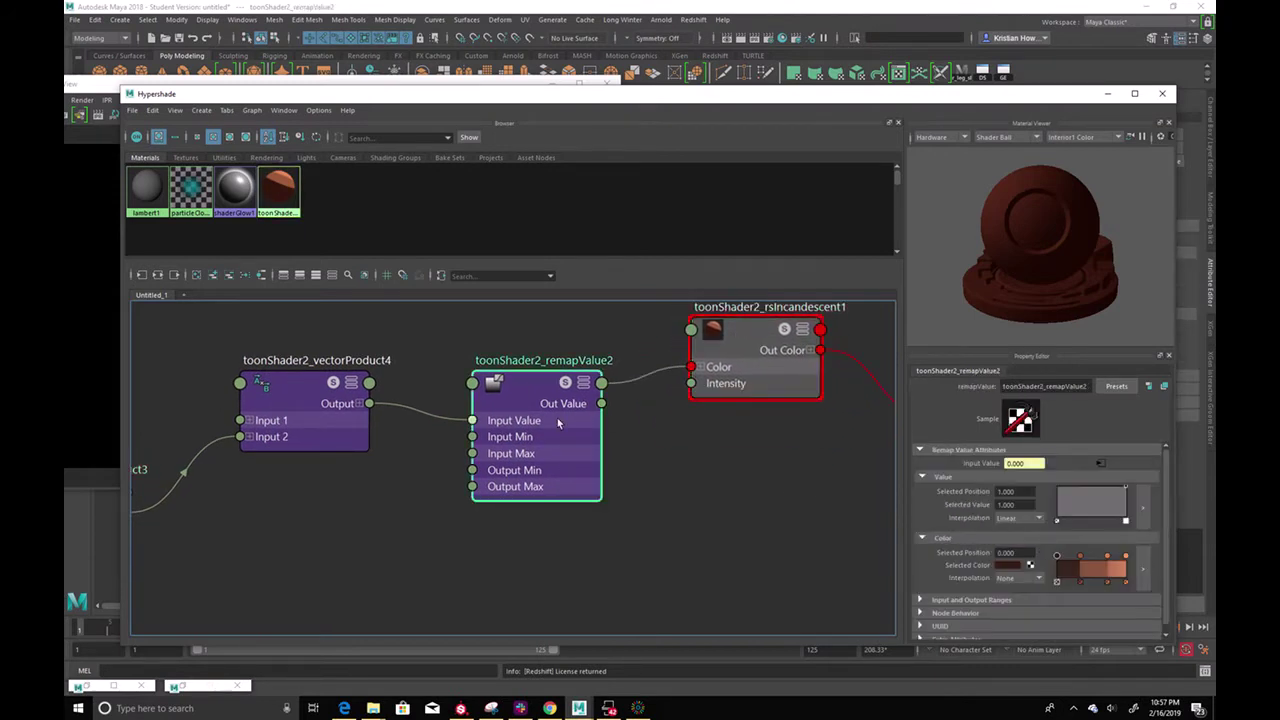
left_click_drag(505, 392, 498, 355)
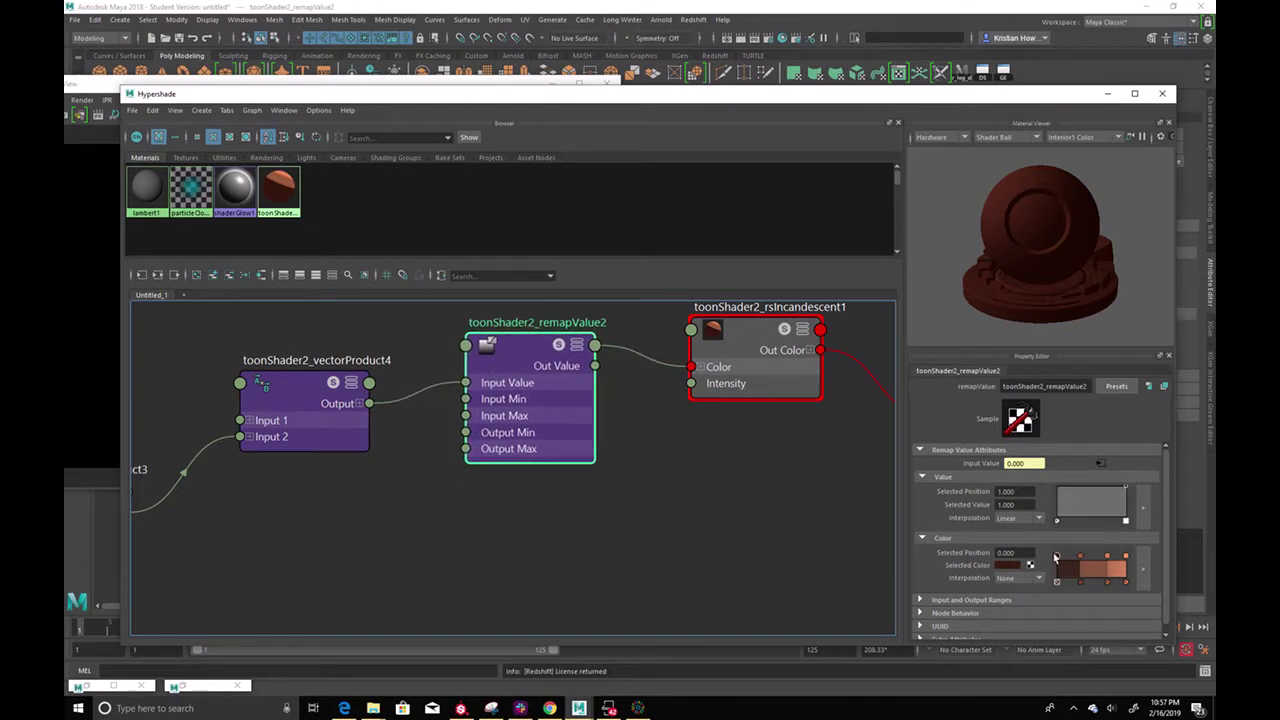
Shift the two middle colour stops of the remapValue2 ramp toward the dark end, placing the lighter one at about 0.67
left_click(1059, 558)
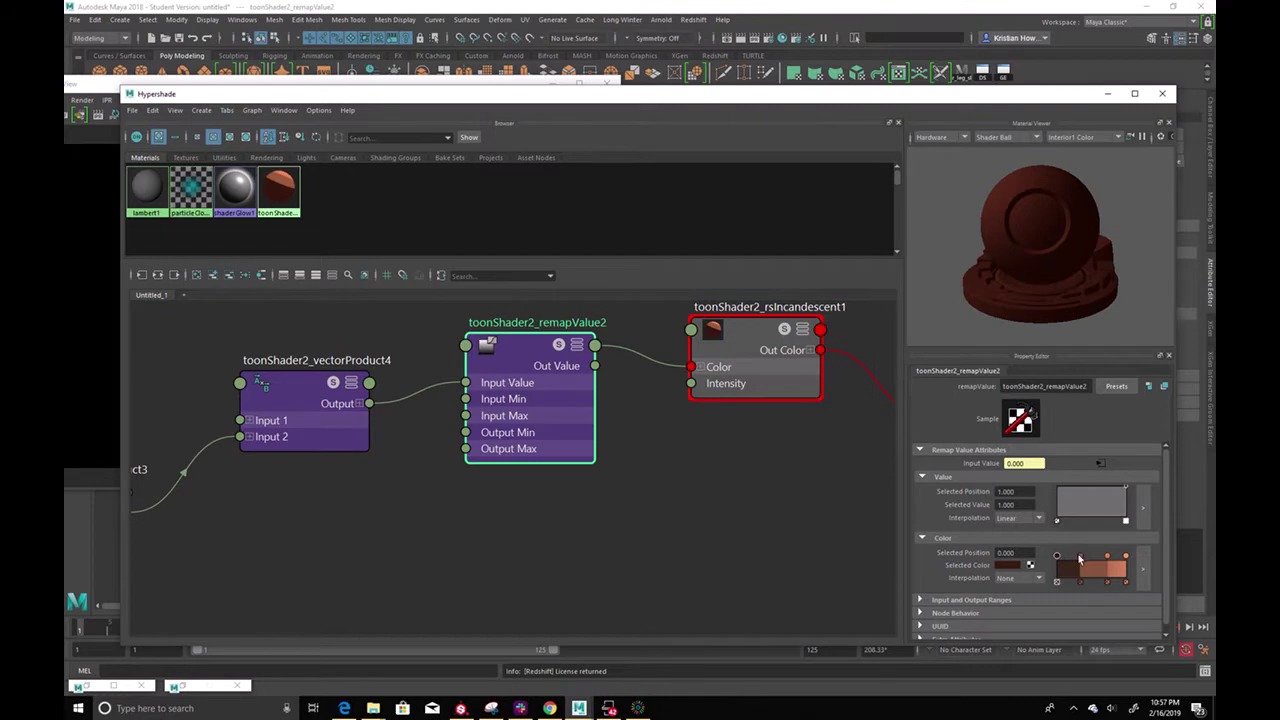
left_click(1079, 557)
left_click_drag(1077, 557, 1103, 558)
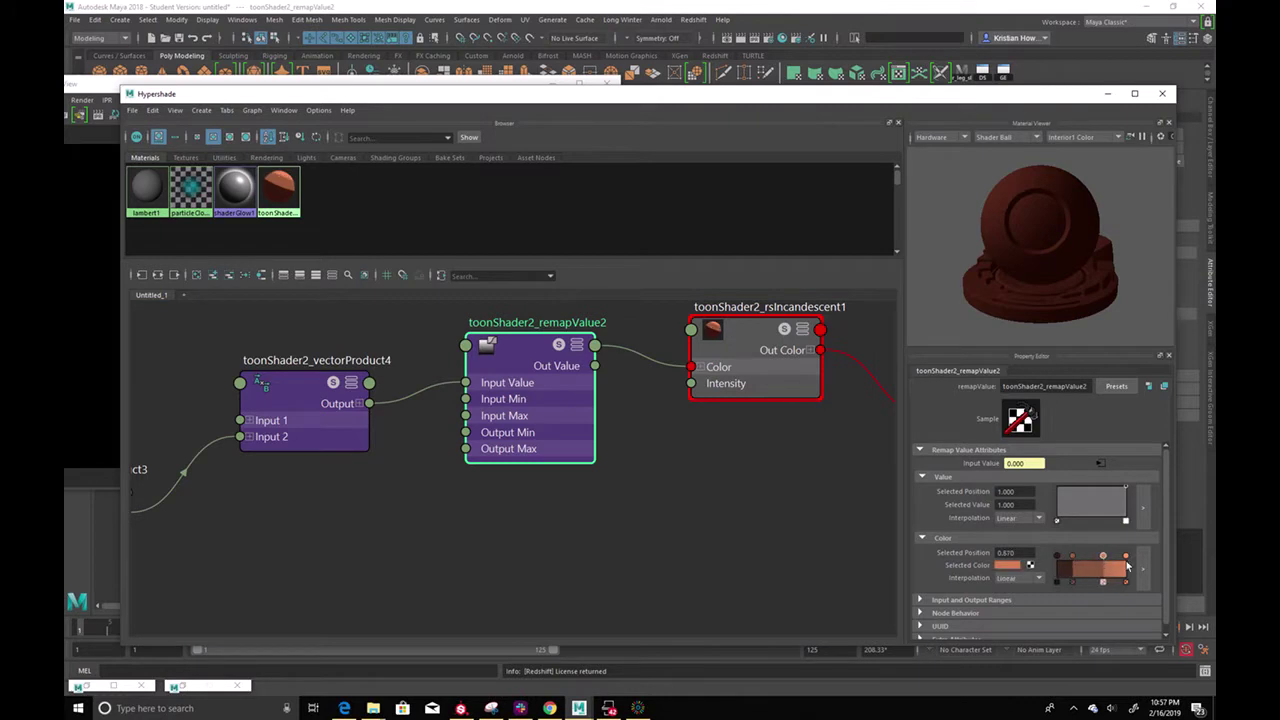
Move the lightest colour stop of the remapValue2 ramp to the end, at position 1.000
left_click(1125, 558)
left_click_drag(1121, 557, 1126, 558)
left_click_drag(1121, 558, 1134, 563)
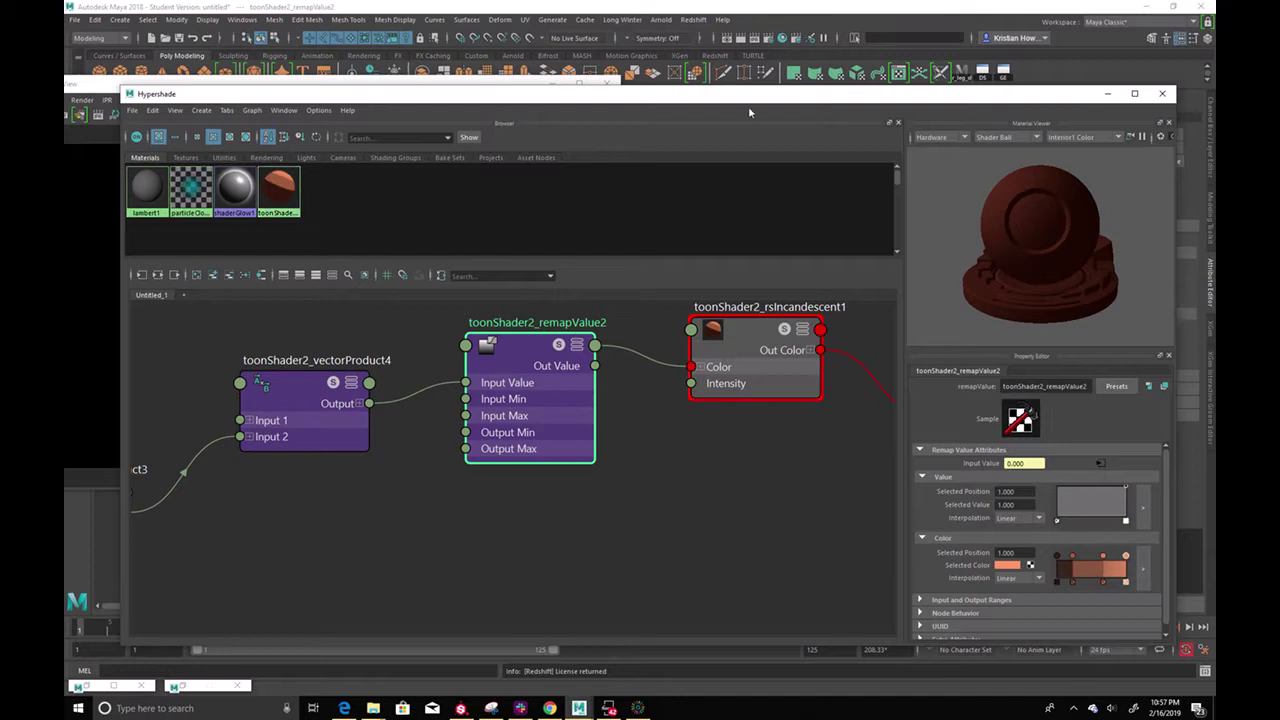
Switch the Render View's renderer to Redshift and start an IPR render of the scene beside the Hypershade
left_click_drag(742, 109, 1105, 365)
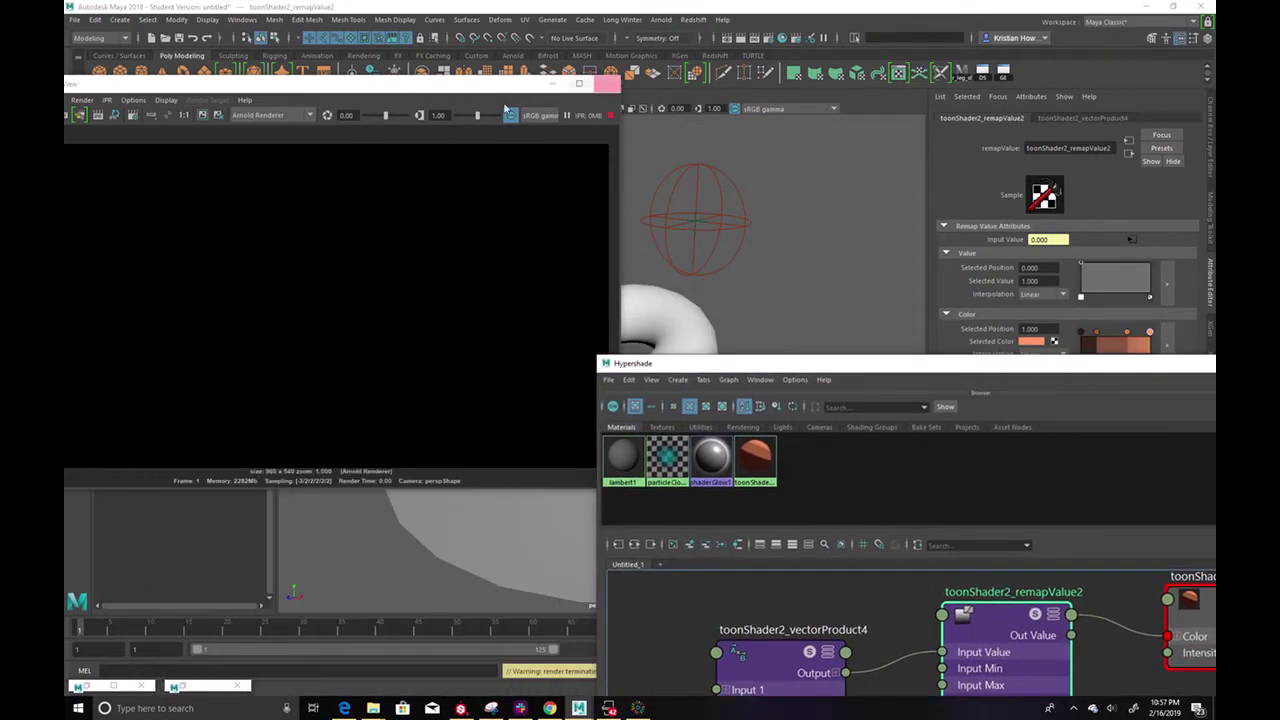
left_click(256, 115)
left_click(271, 153)
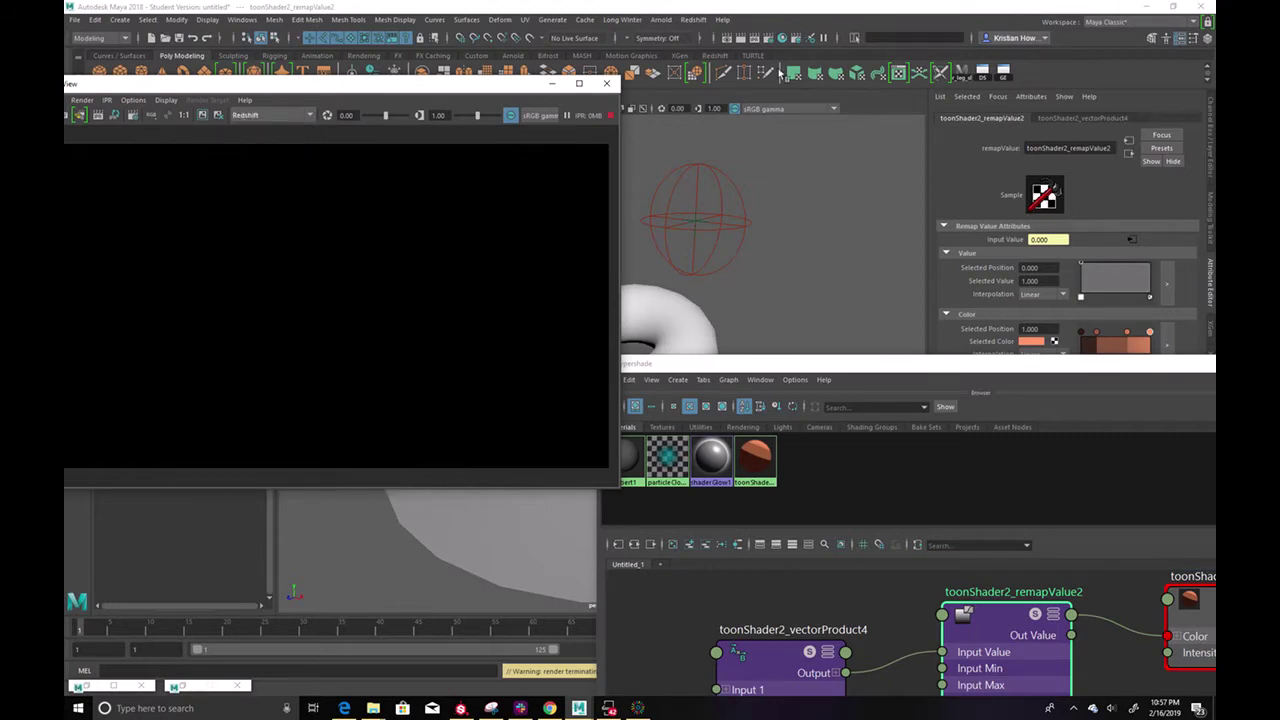
left_click(756, 39)
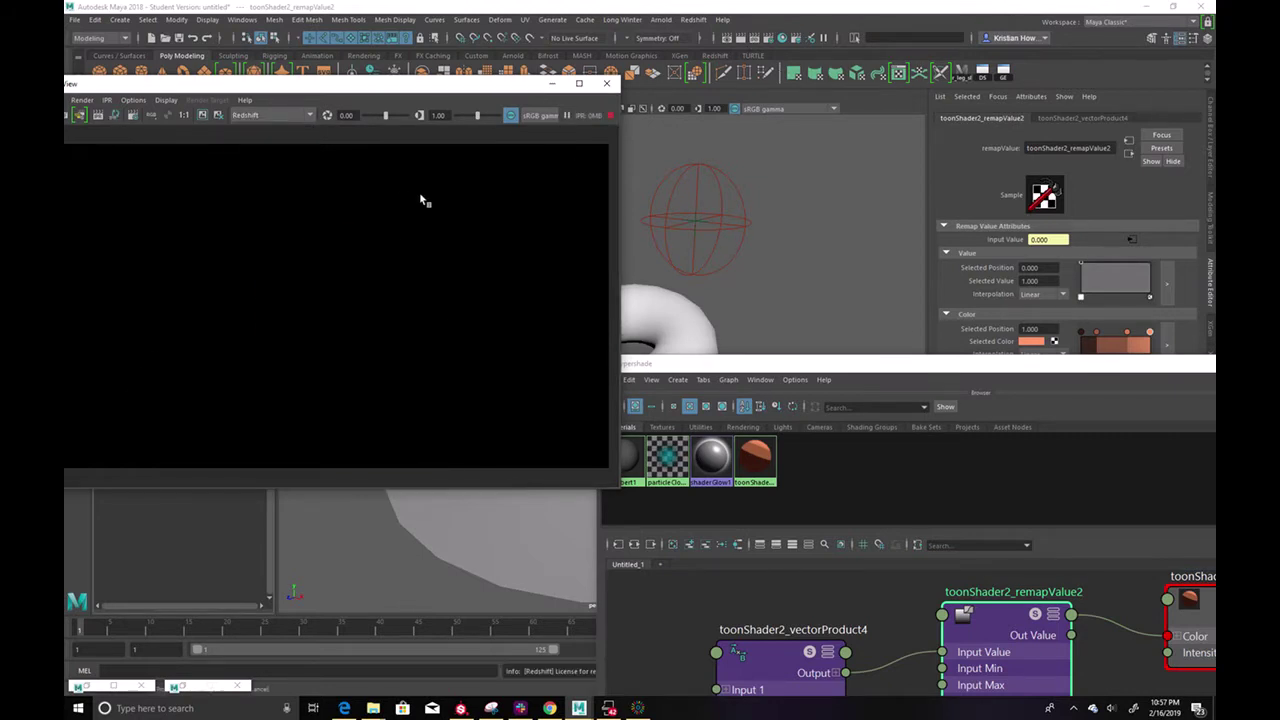
left_click_drag(706, 369, 887, 169)
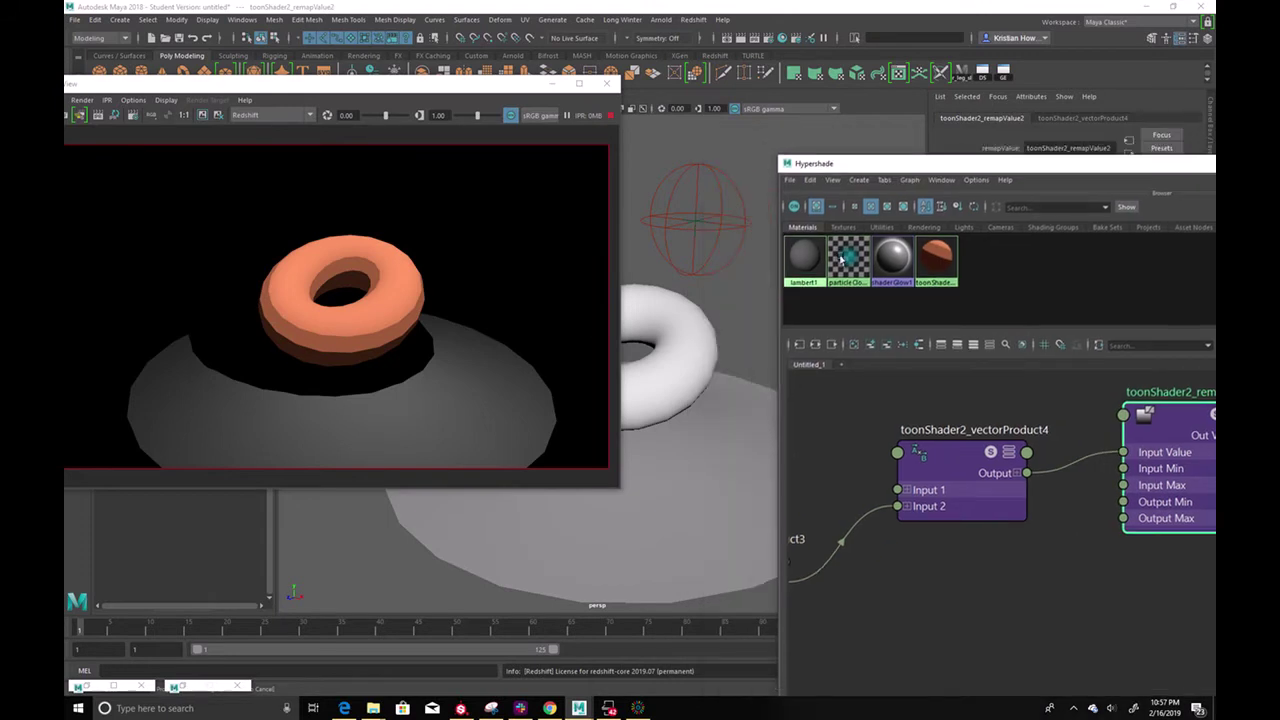
Reposition toonShader2_locator2 above the torus to test how the toon shading follows the light in the IPR render
left_click(695, 209)
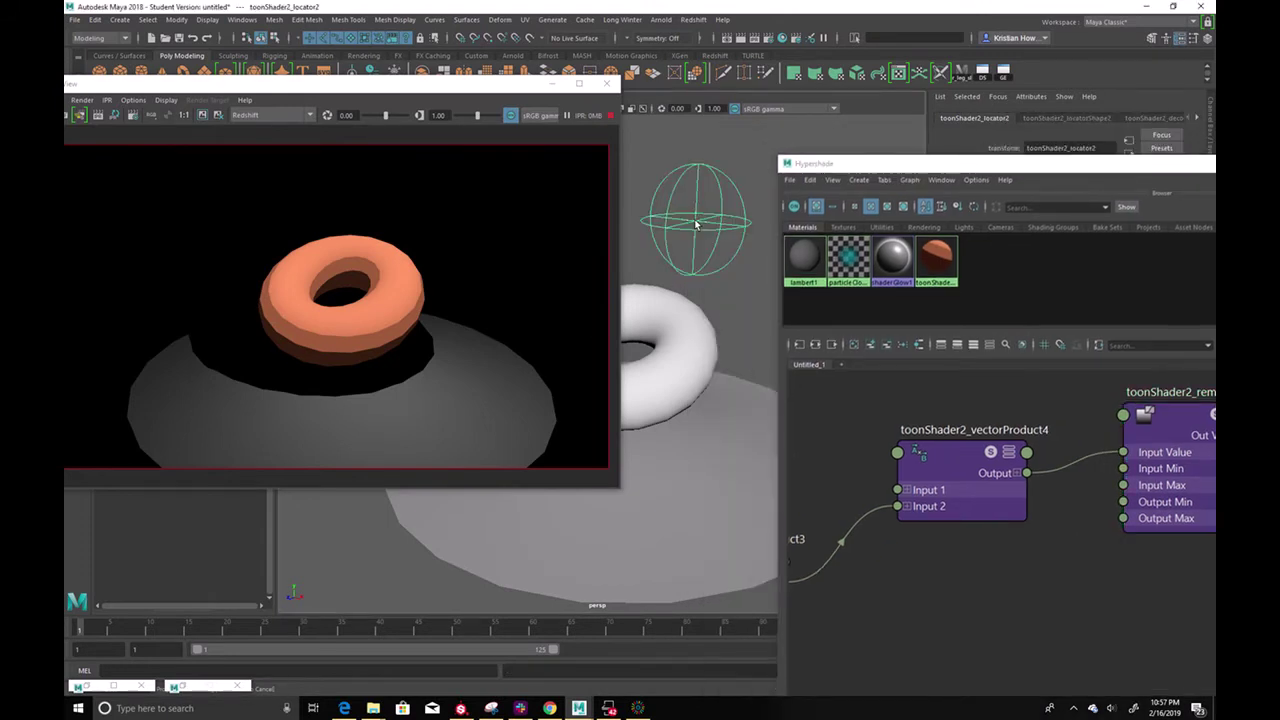
key("w")
left_click_drag(697, 211, 705, 144)
right_click_drag(712, 249, 657, 246, "alt")
left_click_drag(657, 246, 414, 198, "alt")
left_click_drag(320, 302, 724, 219)
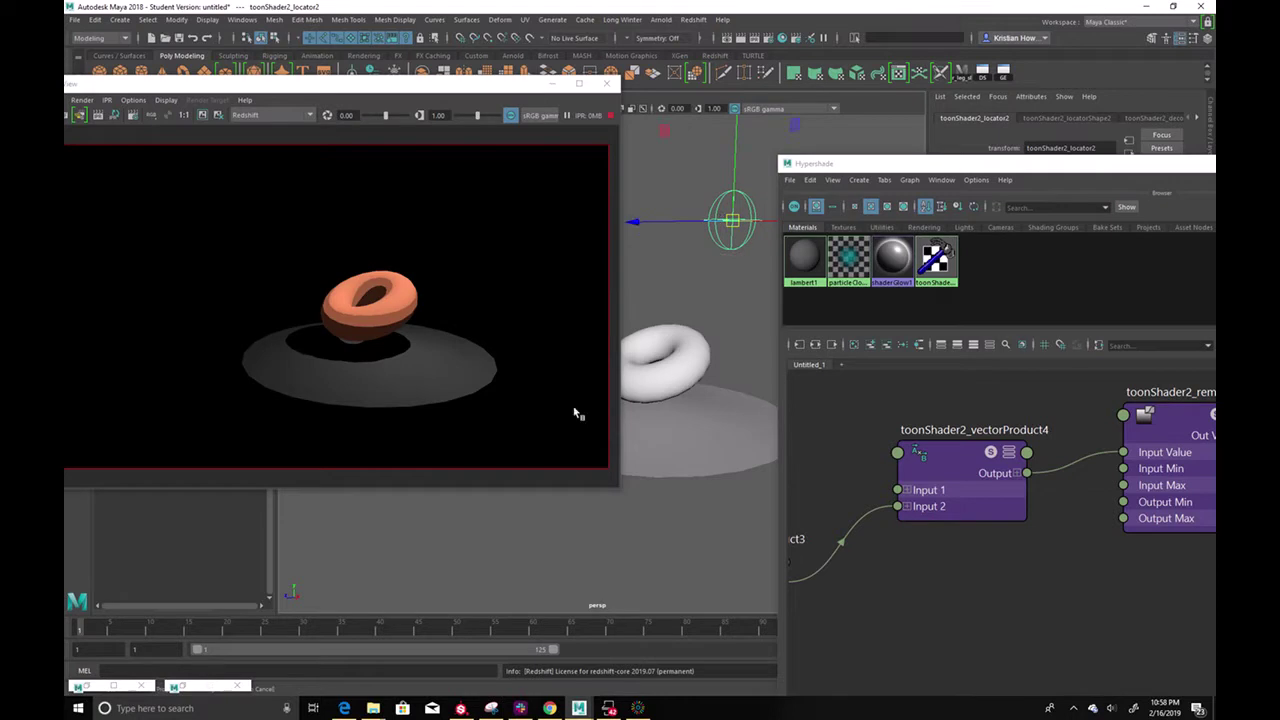
left_click_drag(676, 471, 737, 447, "alt")
scroll(965, 434, "down", 5)
Import the toonShader2.ma scene file again and accept the student version notice
left_click_drag(443, 103, 727, 152)
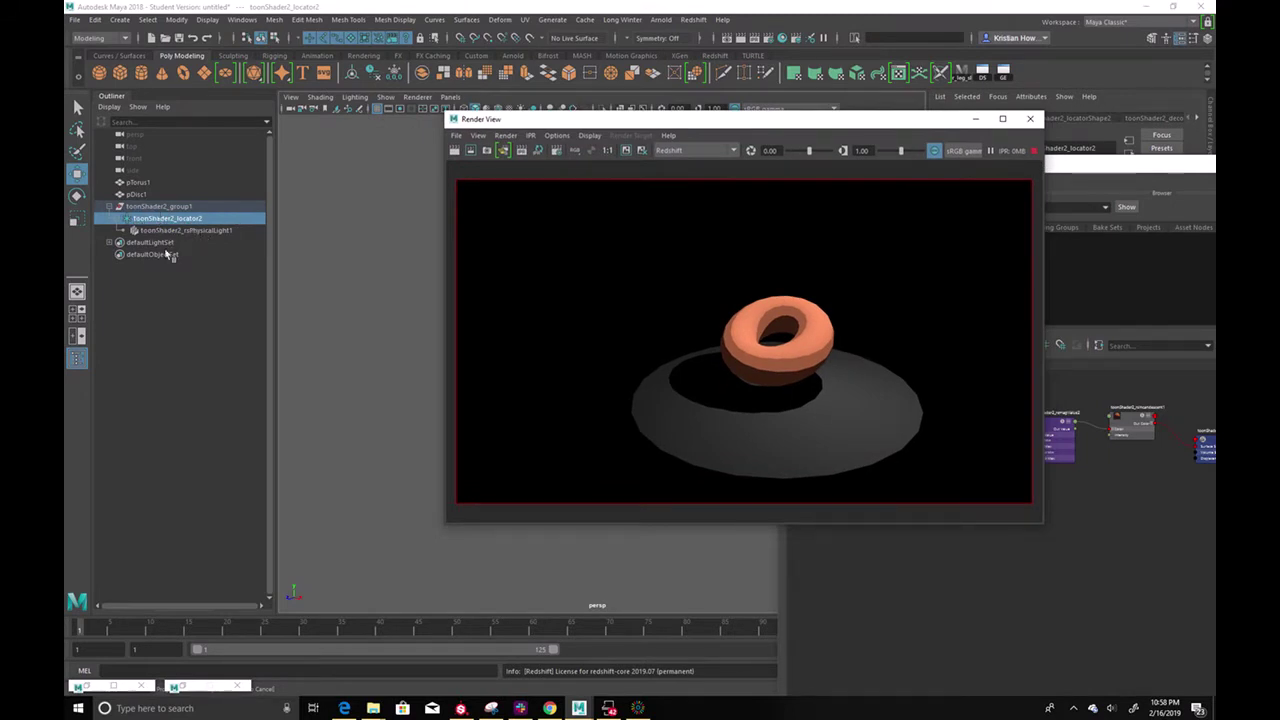
left_click(79, 21)
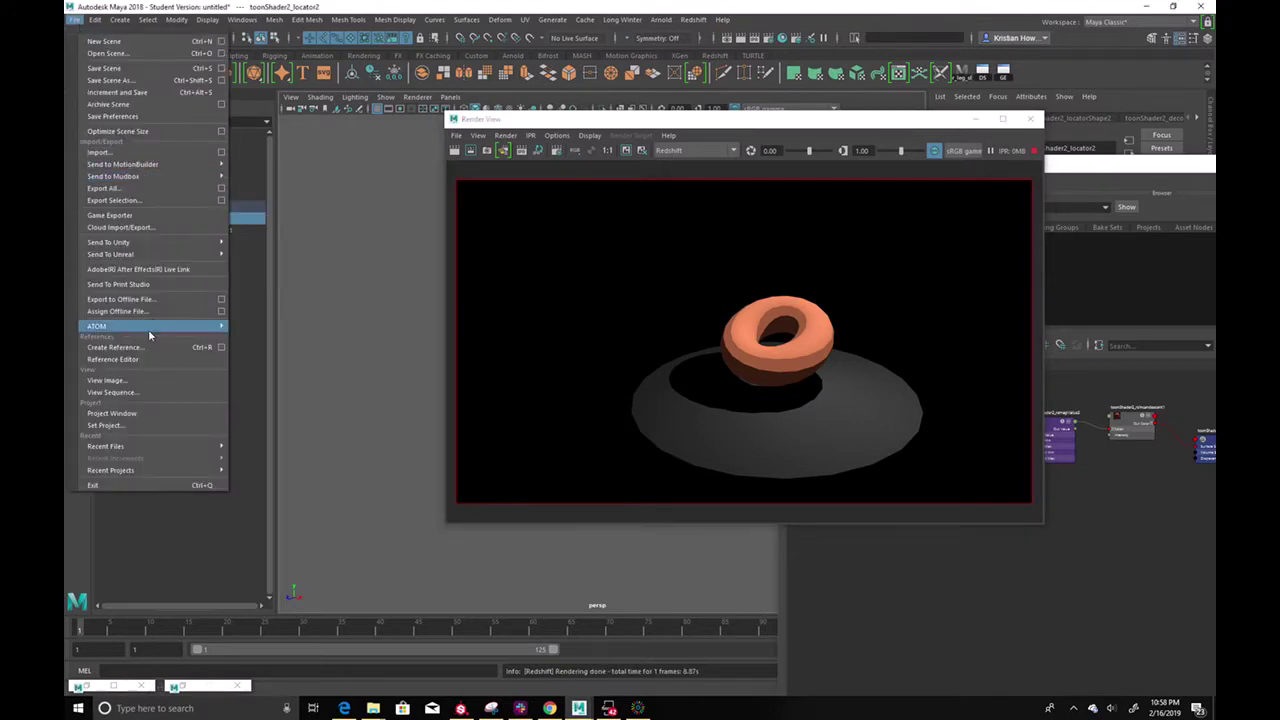
left_click(125, 153)
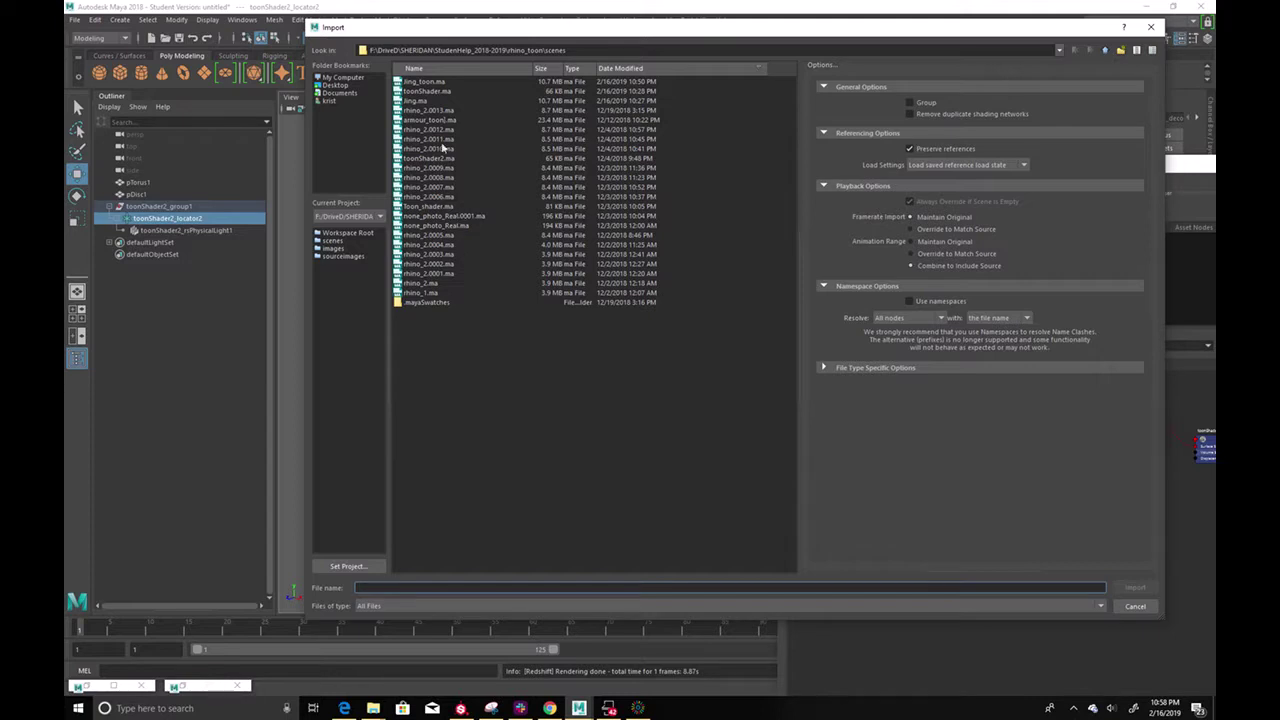
double_click(440, 158)
left_click(614, 364)
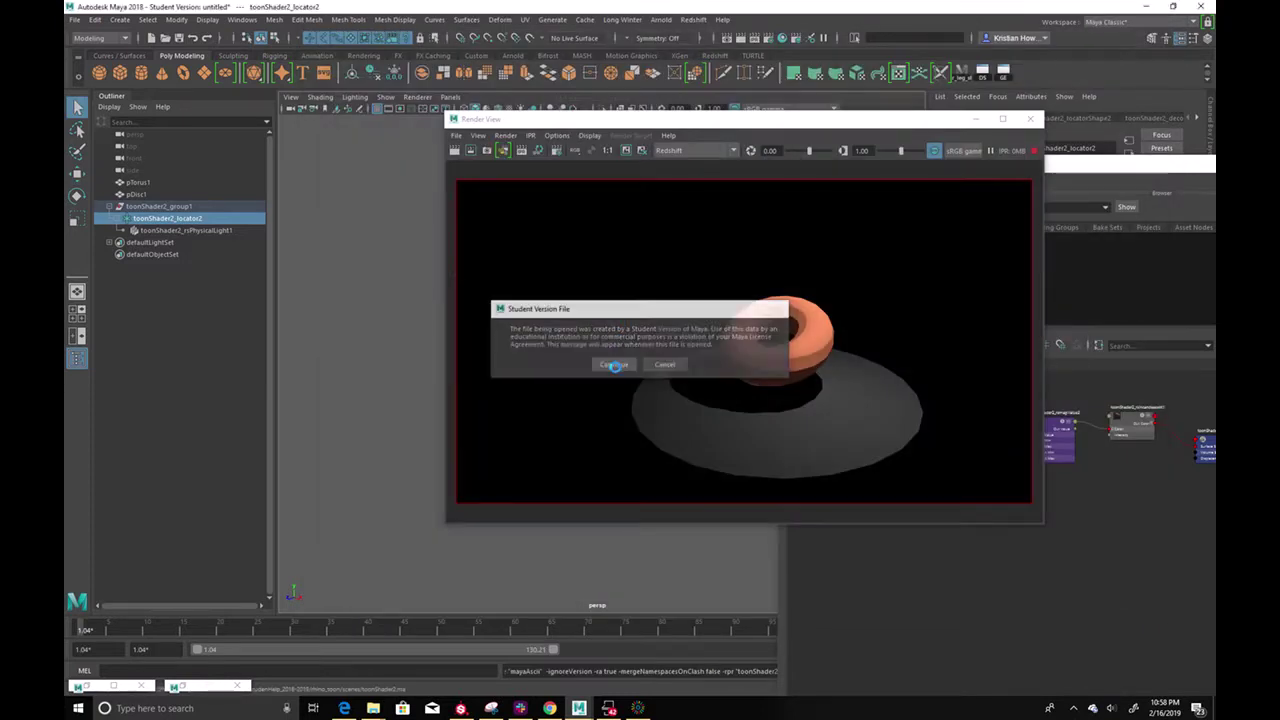
Expand toonShader2_group2 down to its light and hide that group's rsPhysicalLight1
left_click(108, 242)
left_click(160, 255)
left_click(115, 254)
left_click(184, 267)
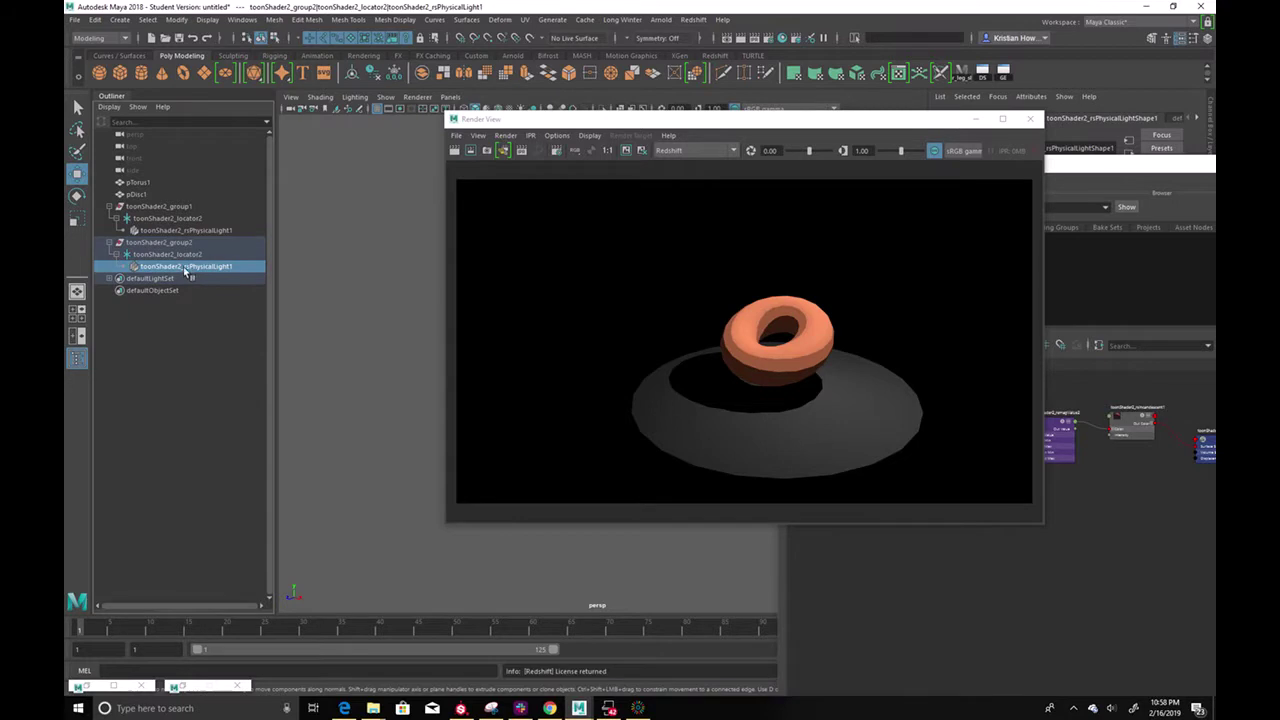
key("h")
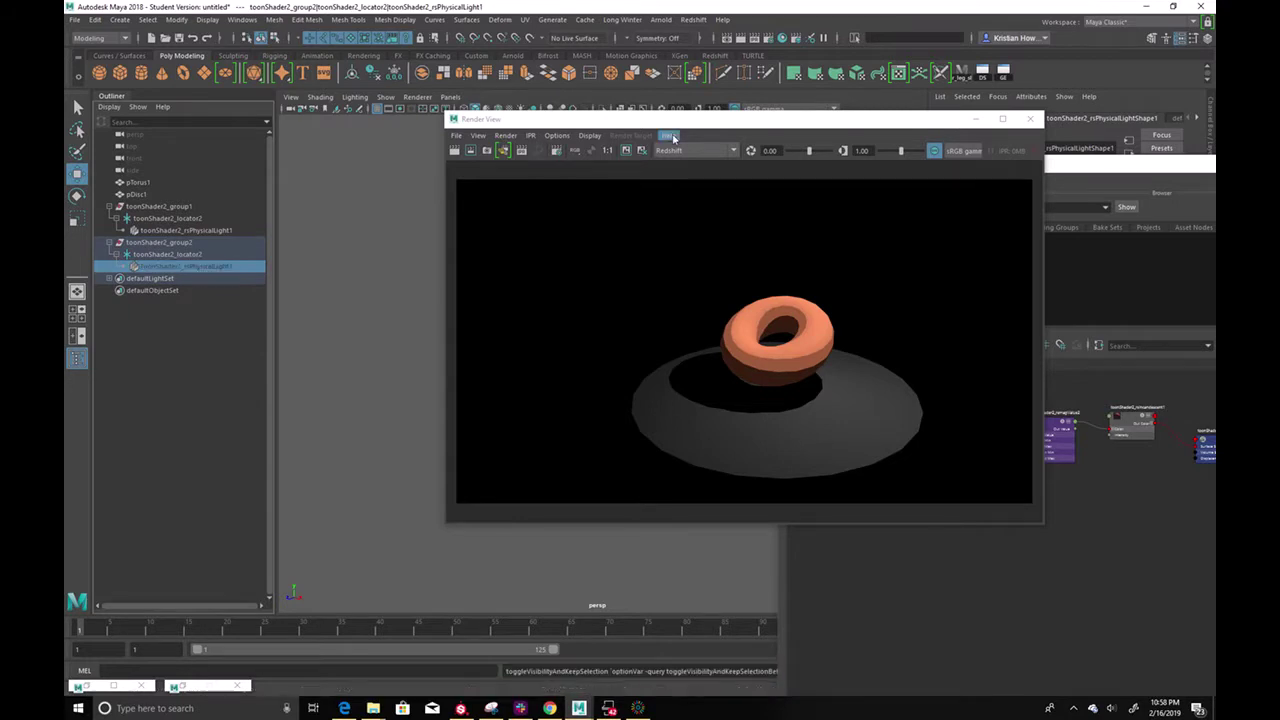
Assign the newly imported toonShader2_rsIncandescent2 material to the disc and restart the IPR render
left_click_drag(690, 128, 230, 428)
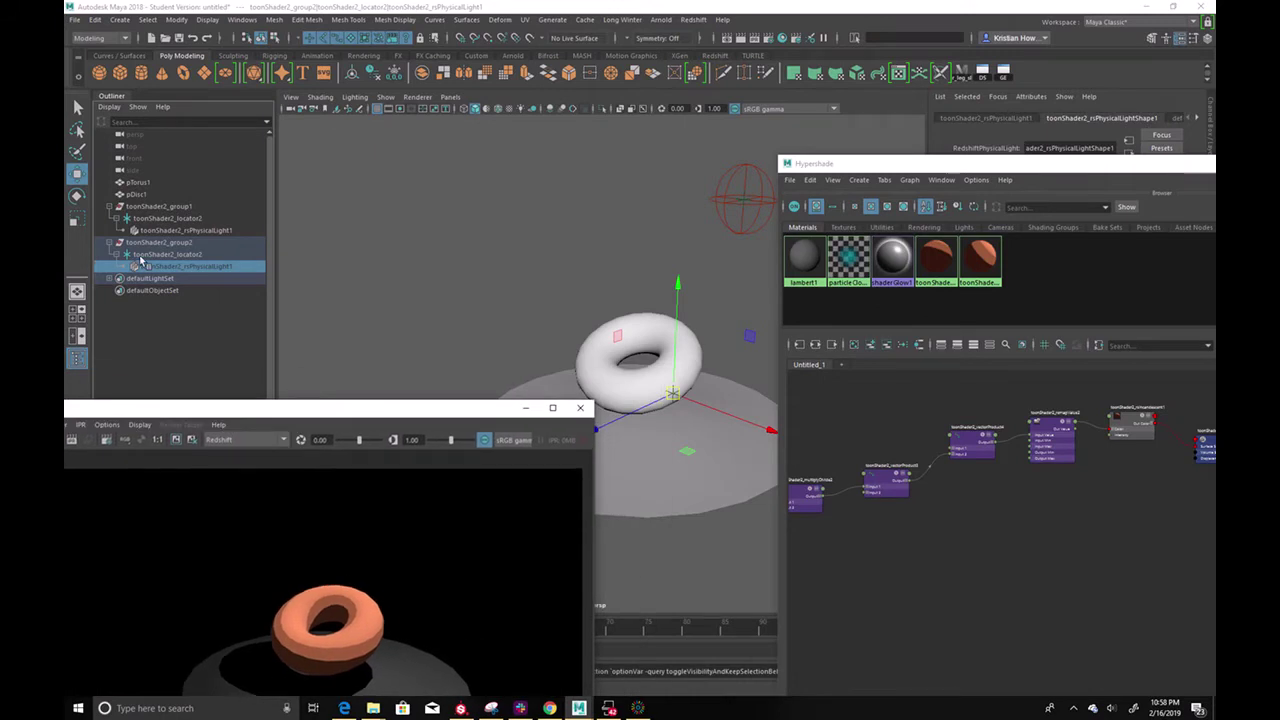
left_click(977, 282)
middle_click_drag(977, 282, 720, 466)
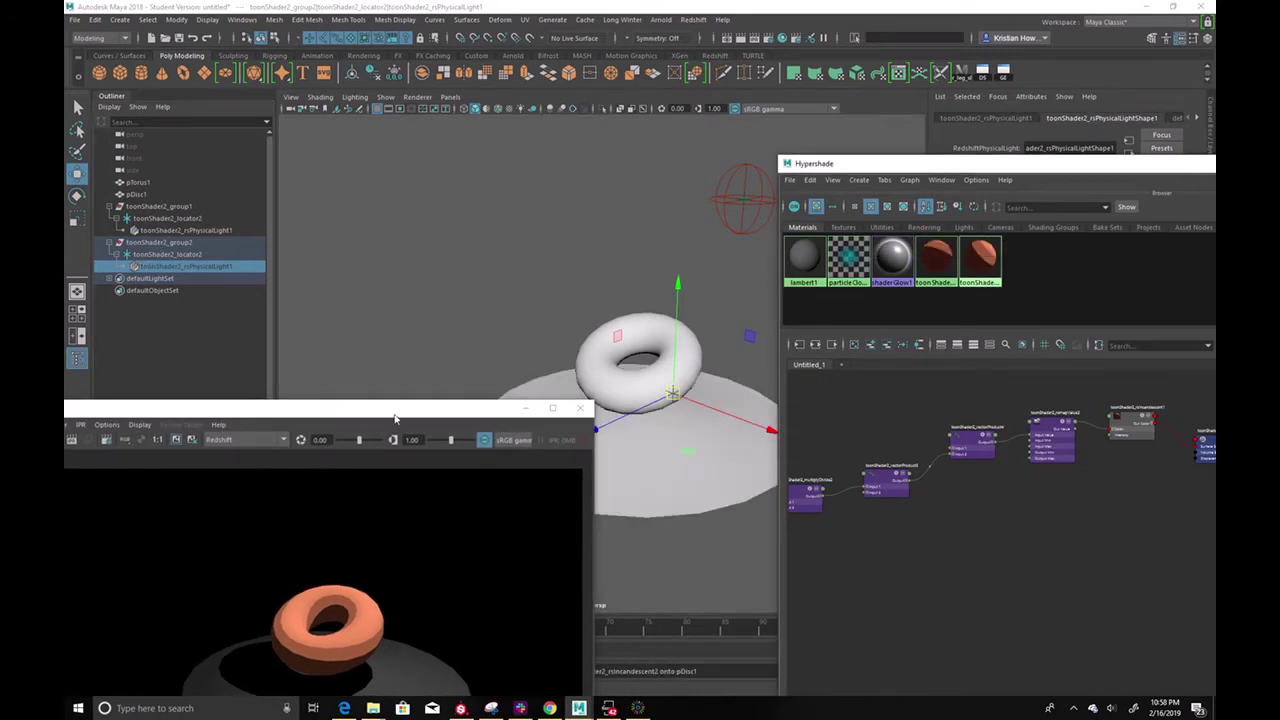
left_click_drag(395, 418, 430, 187)
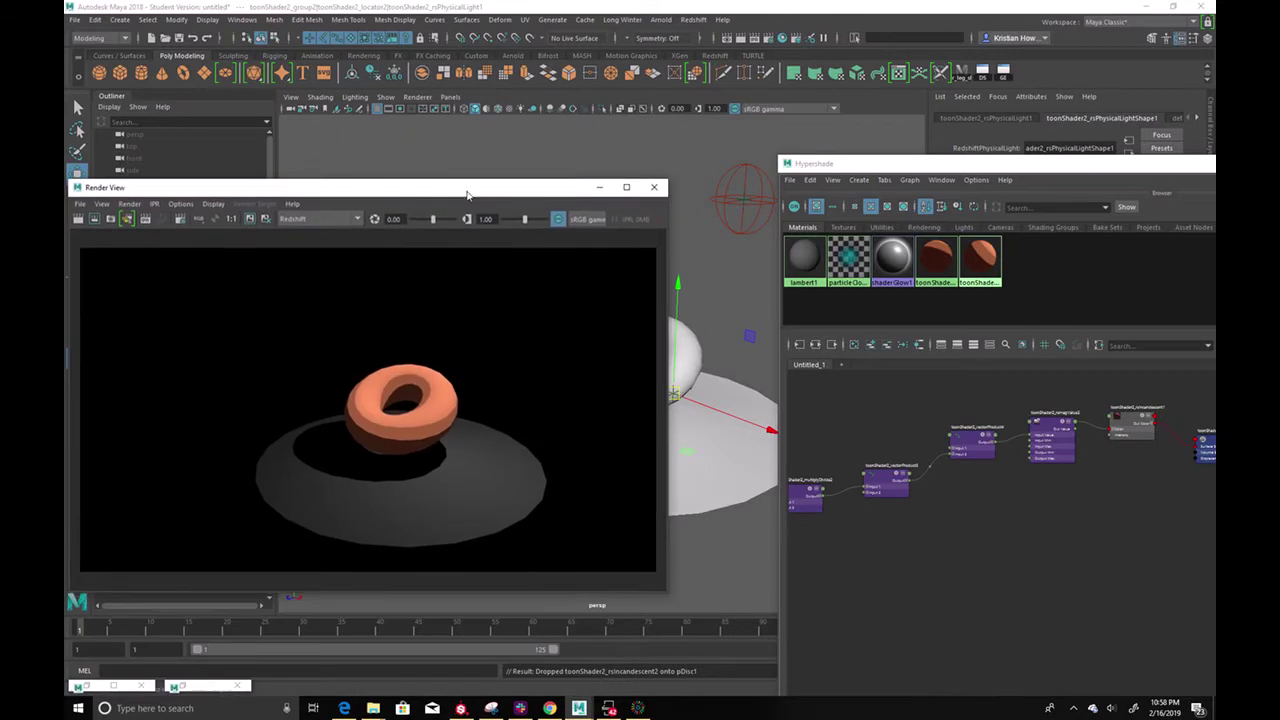
left_click(145, 219)
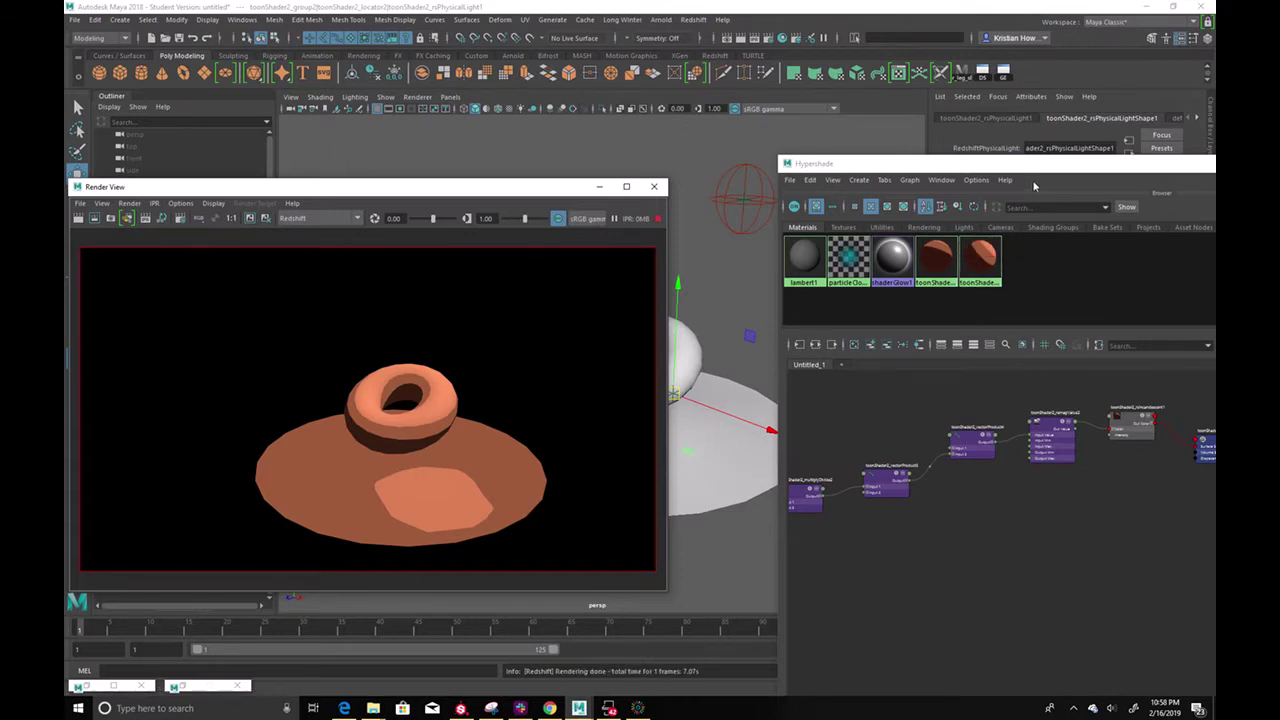
Graph the input and output connections of toonShader2_rsIncandescent2 in the Hypershade
left_click_drag(1036, 174, 846, 110)
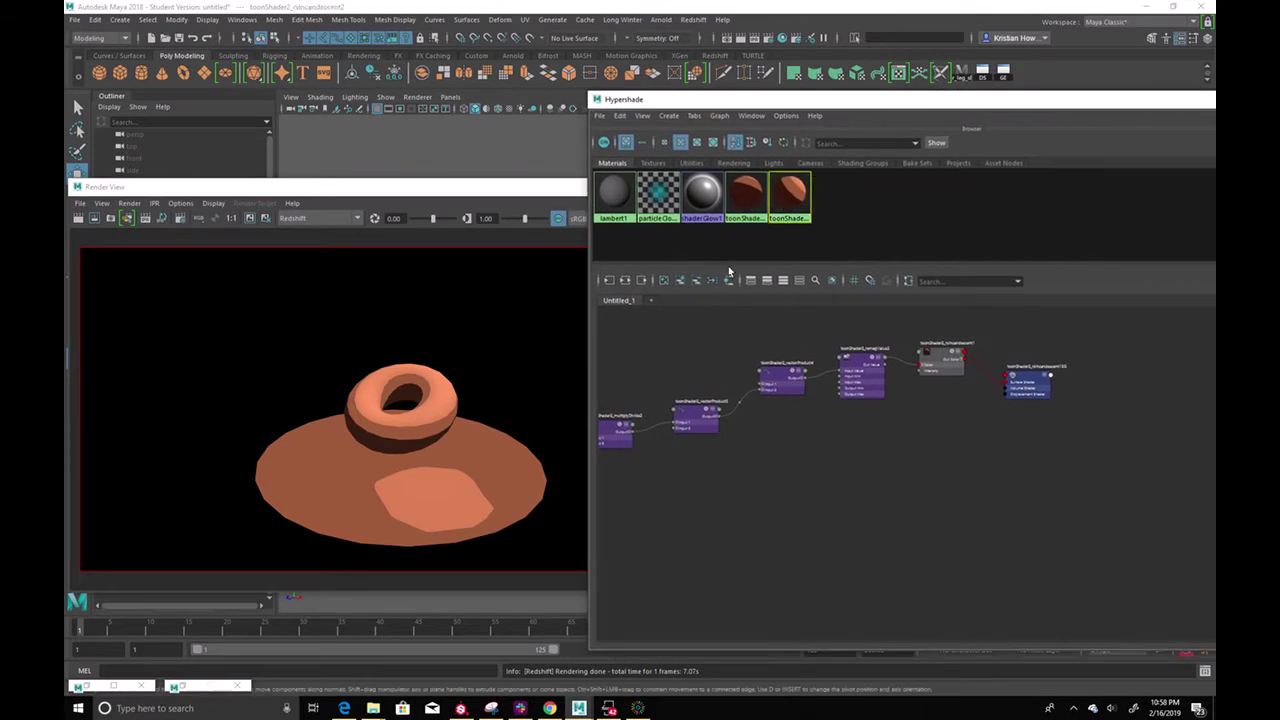
left_click(625, 281)
middle_click_drag(924, 409, 669, 374, "alt")
middle_click_drag(772, 377, 671, 409, "alt")
right_click_drag(683, 416, 770, 416, "alt")
middle_click_drag(853, 410, 782, 412, "alt")
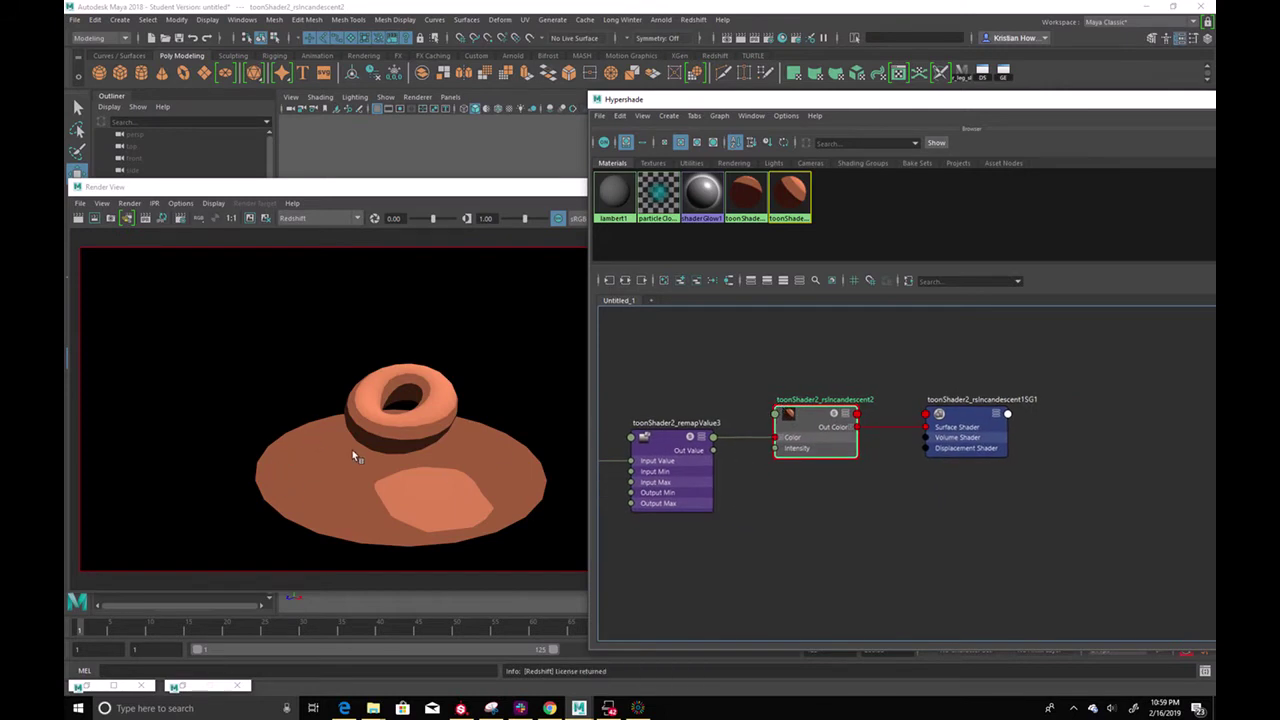
Create a Redshift Matte Shadow node and place it below the toonShader2_rsIncandescent1SG node
key("Tab")
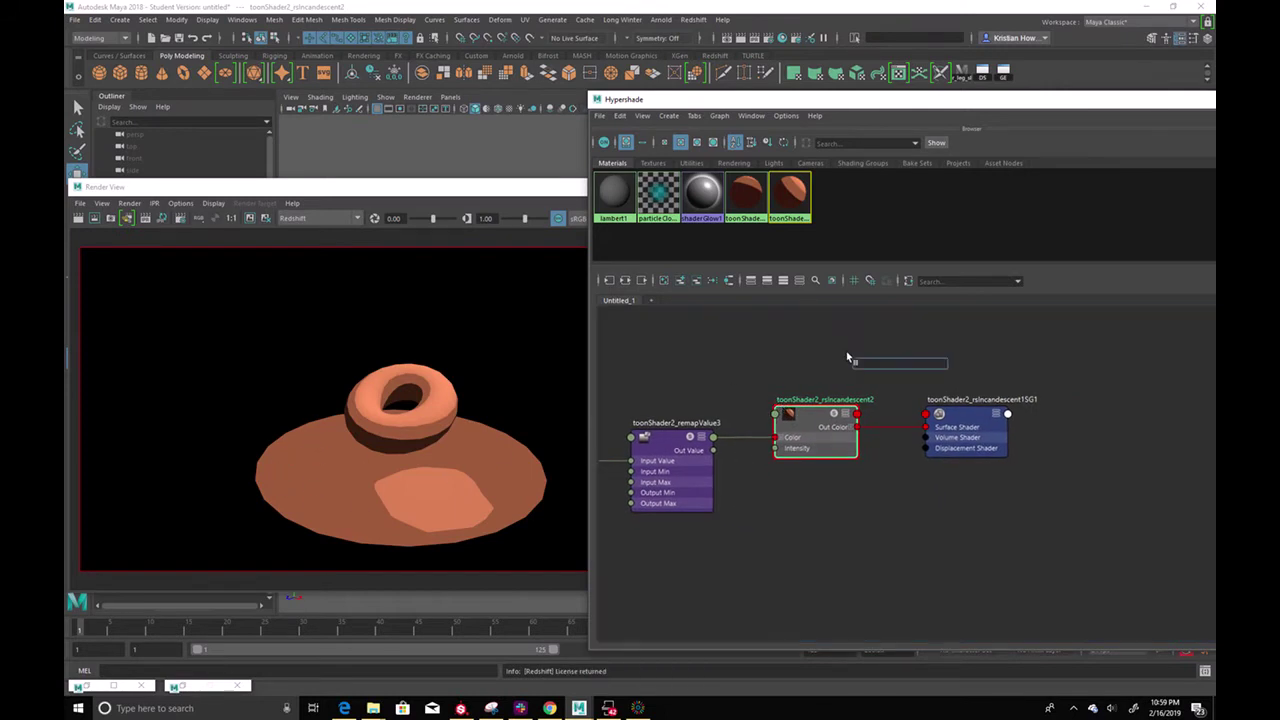
type("shadow")
left_click(919, 375)
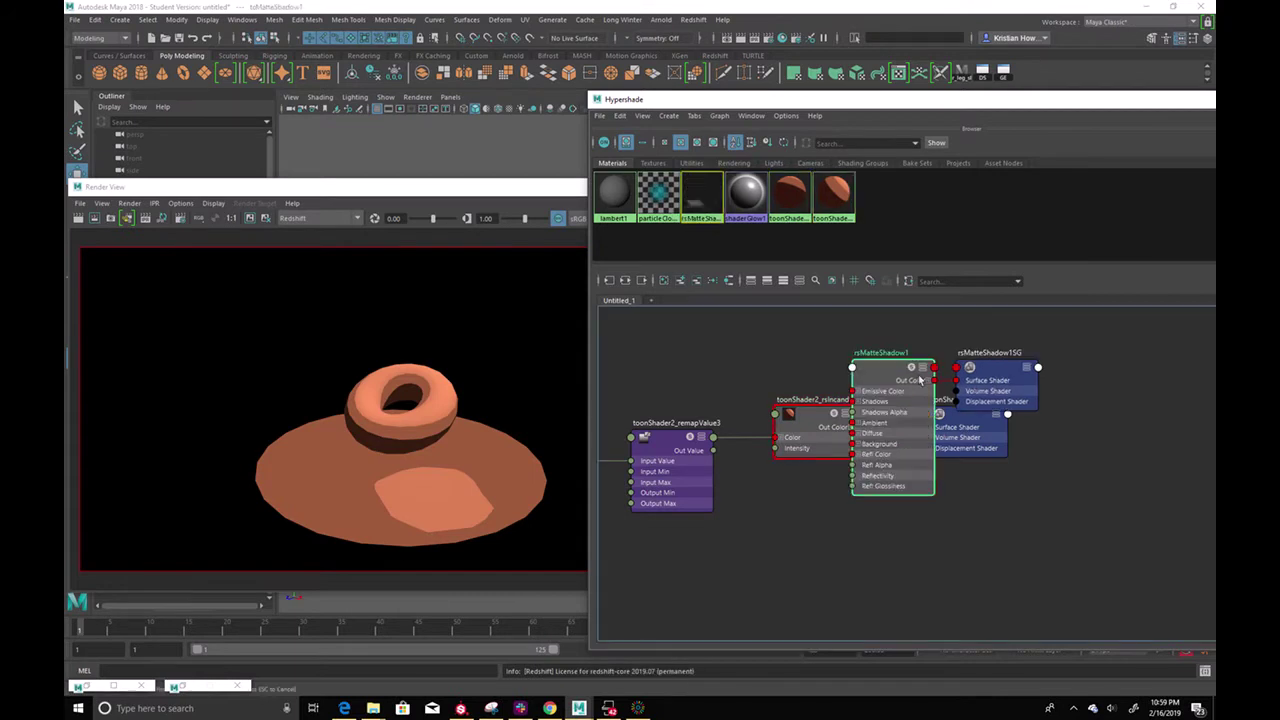
mouse_move(932, 385)
left_mouse_down()
mouse_move(1074, 352)
mouse_move(1012, 523)
mouse_move(968, 495)
left_mouse_up()
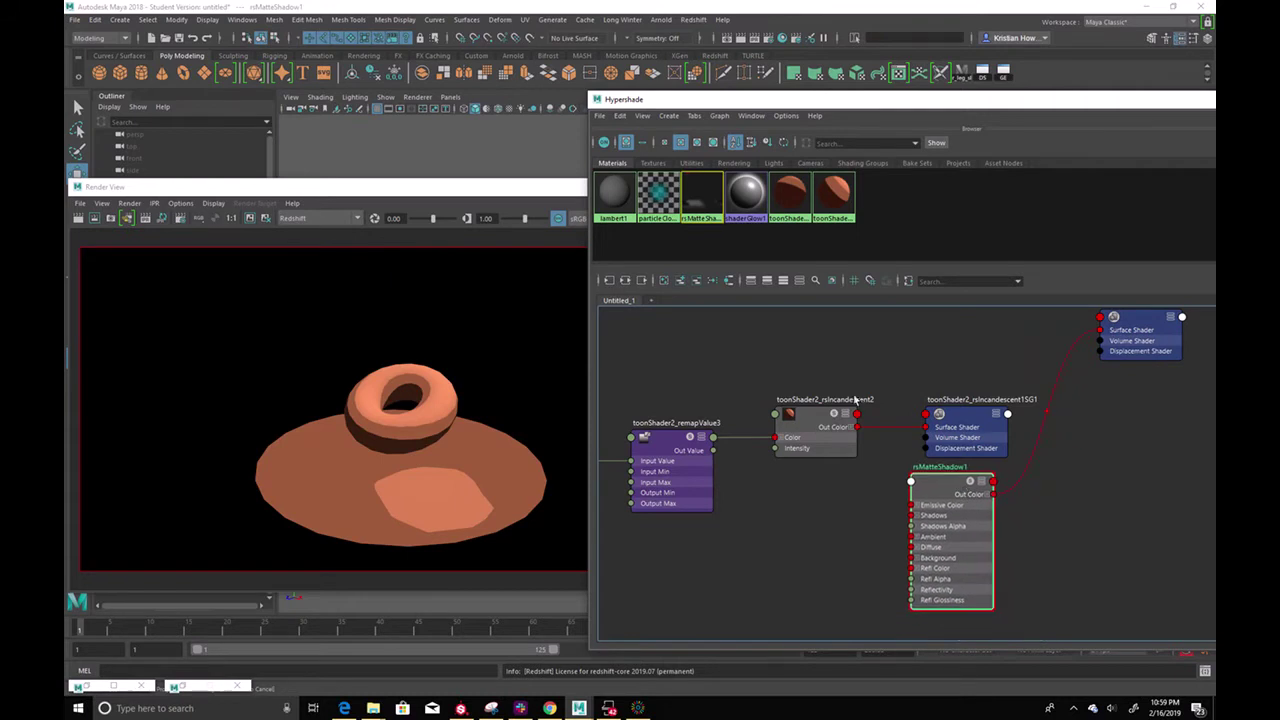
Show all attributes of toonShader2_remapValue3 and connect its Out Color to the Background input of rsMatteShadow1
middle_click_drag(814, 492, 877, 449, "alt")
right_click_drag(877, 449, 955, 450, "alt")
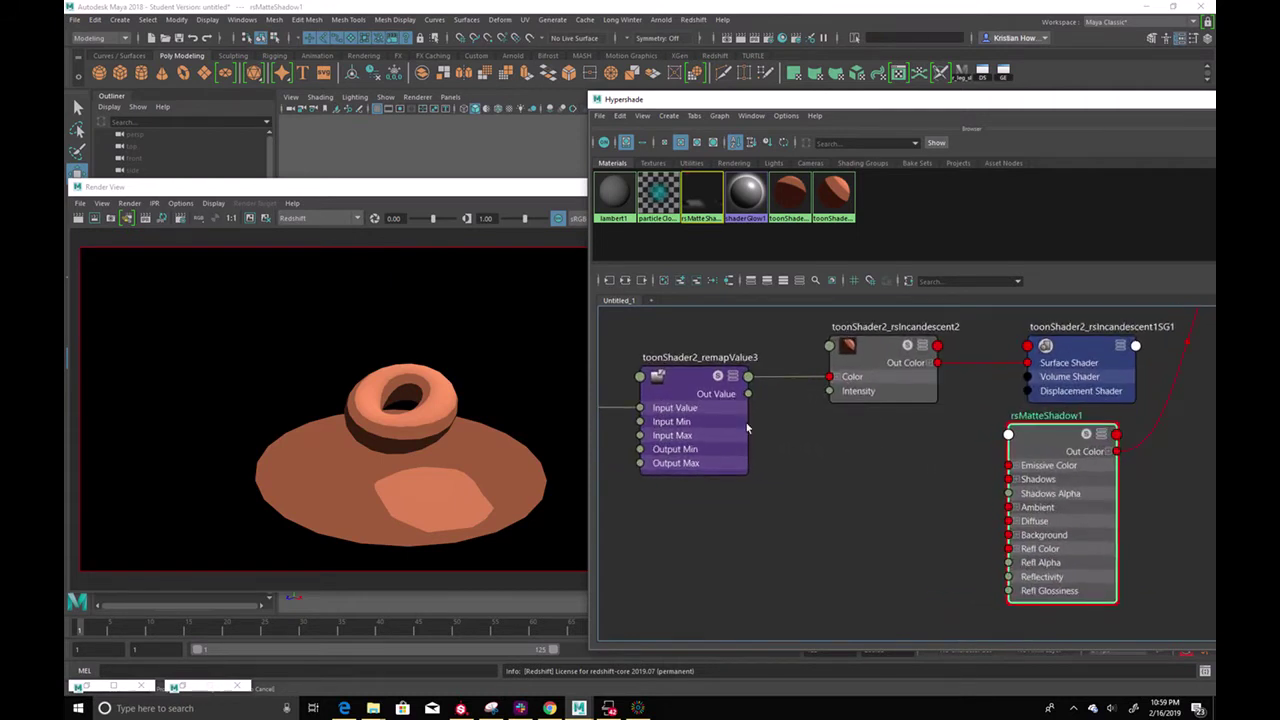
mouse_move(685, 377)
left_mouse_down()
mouse_move(717, 392)
mouse_move(689, 399)
left_mouse_up()
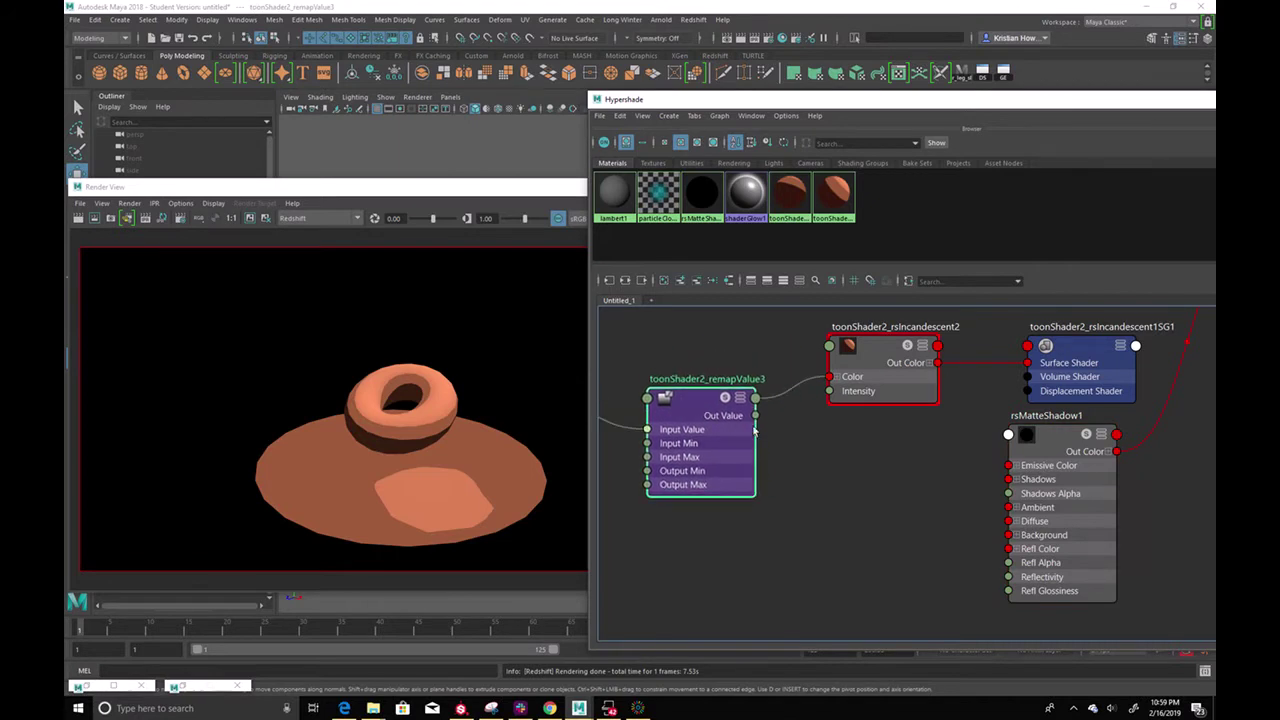
left_click(722, 400)
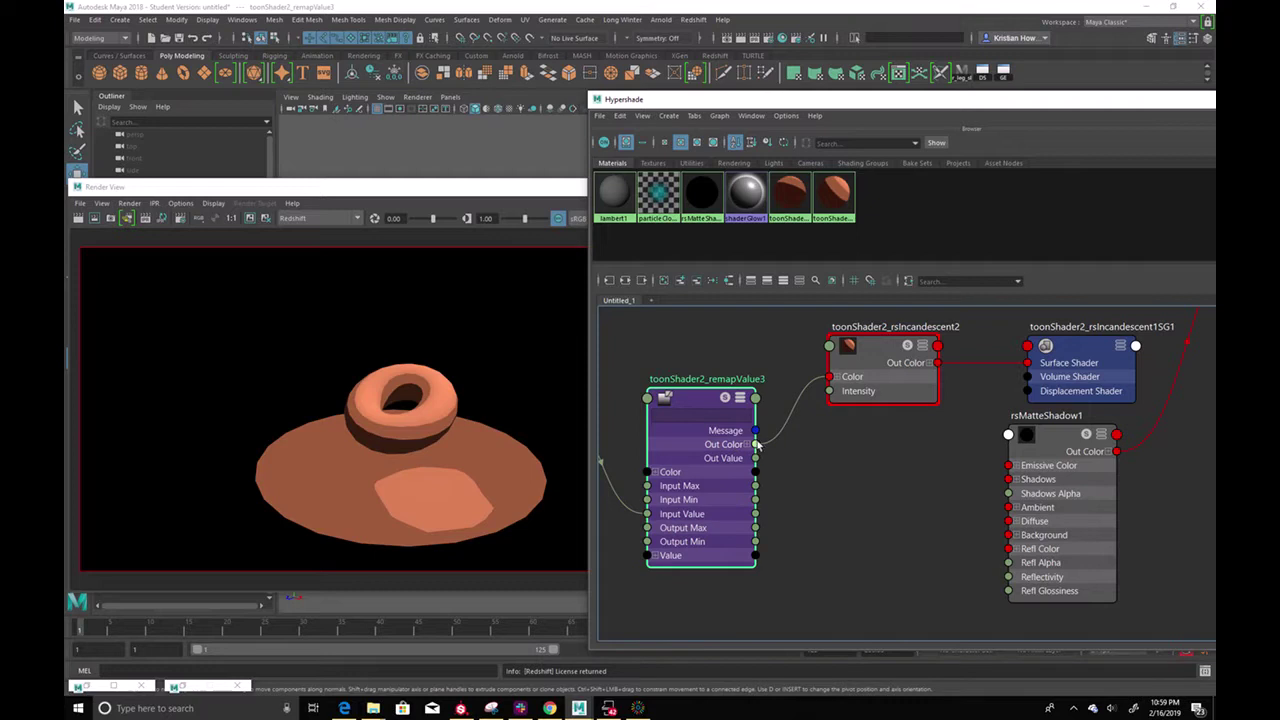
left_click_drag(757, 444, 1010, 536)
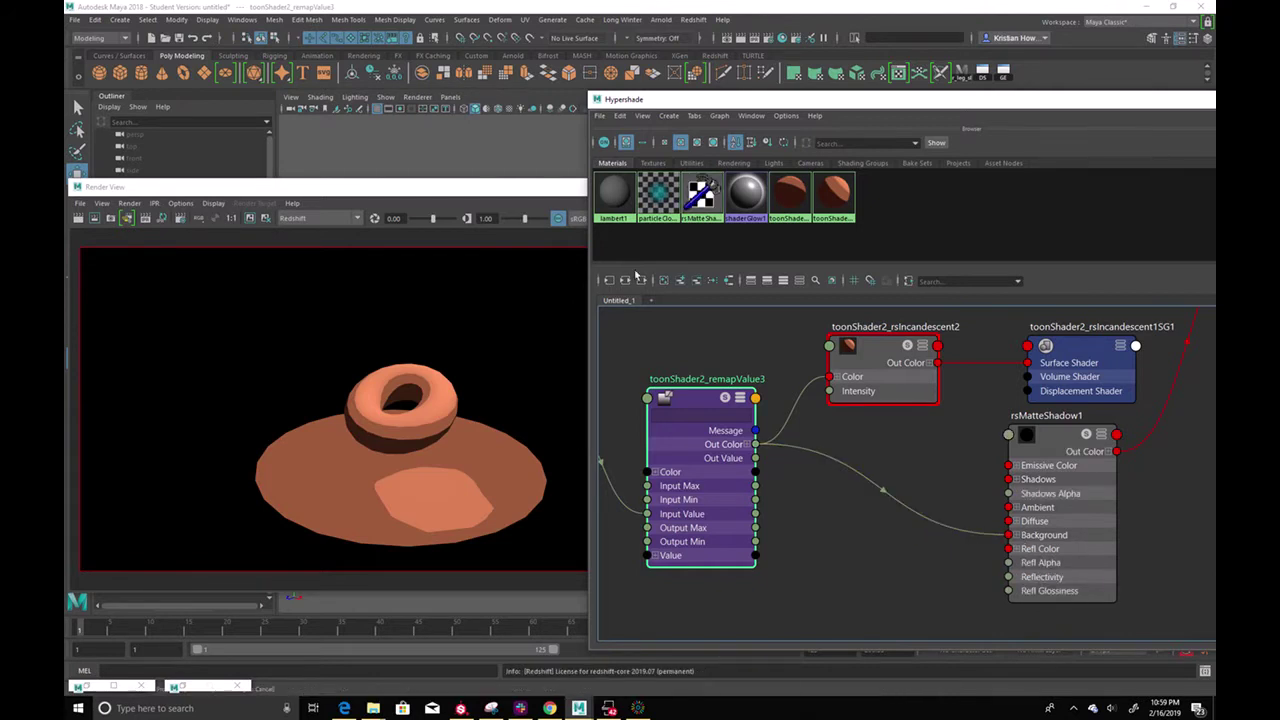
Assign the rsMatteShadow1 material to the disc and bring its IPR render back into full view
left_click_drag(447, 196, 364, 346)
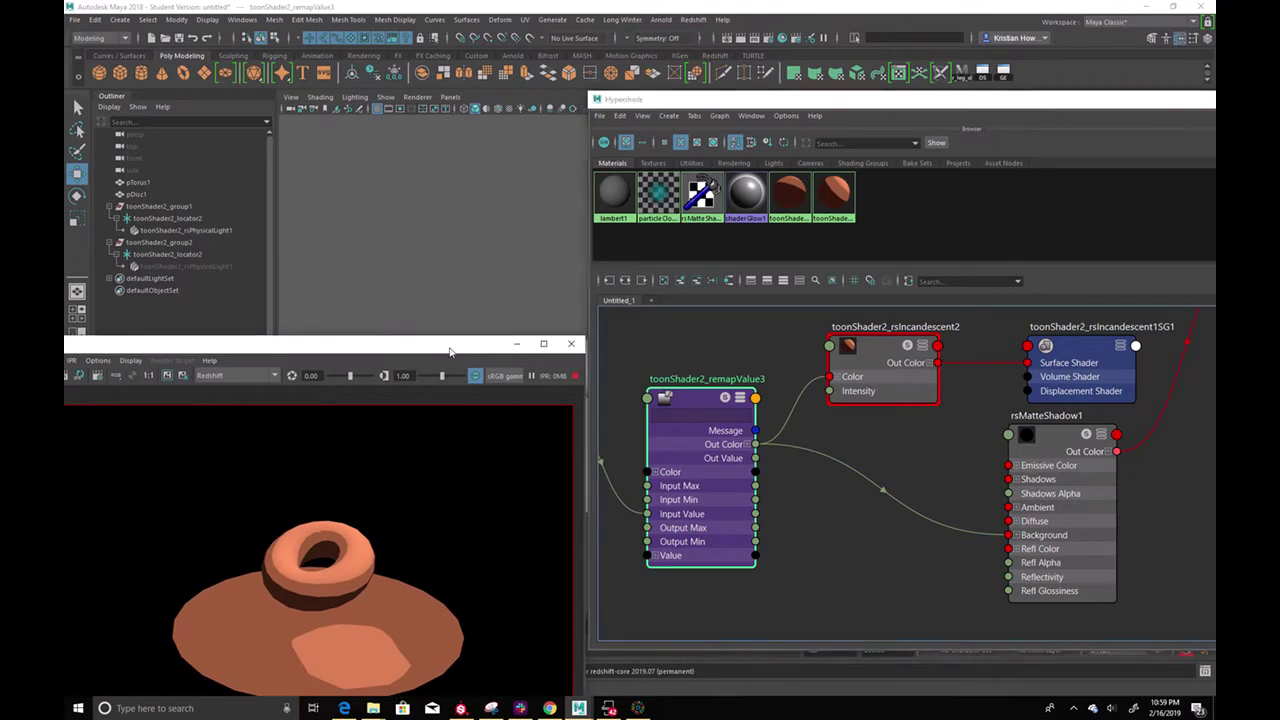
left_click_drag(456, 349, 330, 350)
middle_click_drag(1051, 437, 508, 423)
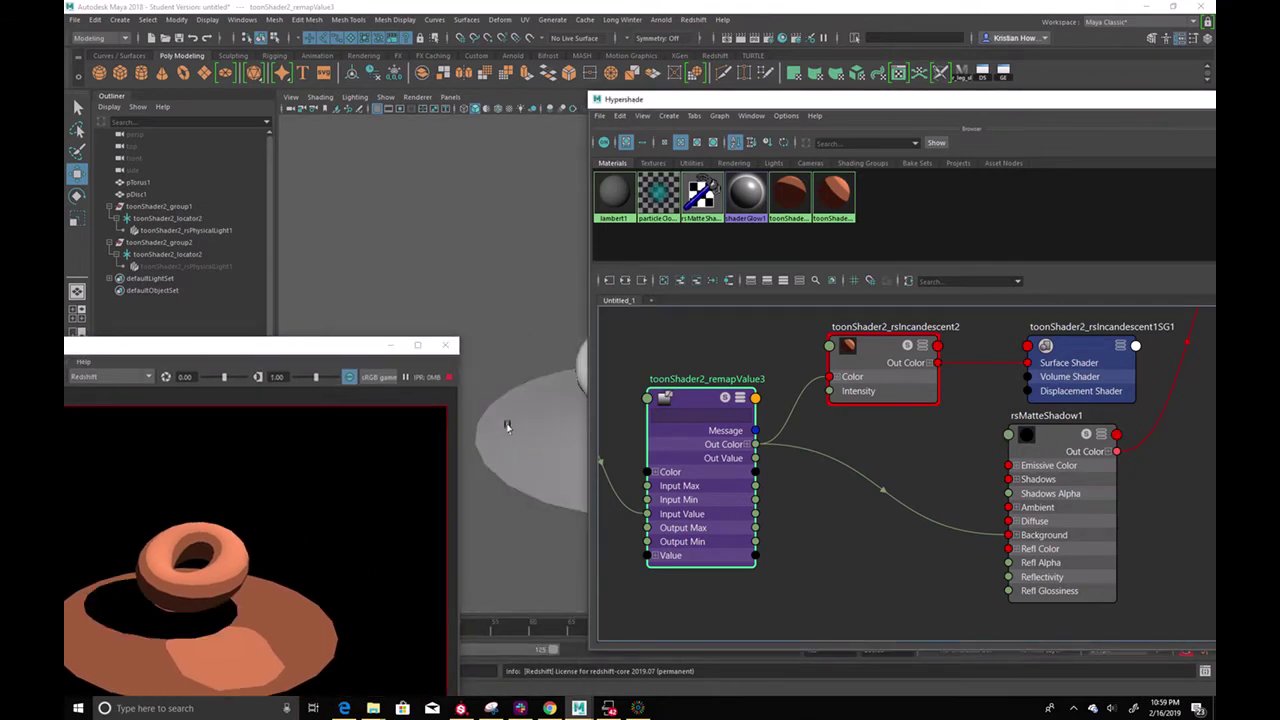
left_click_drag(301, 342, 307, 130)
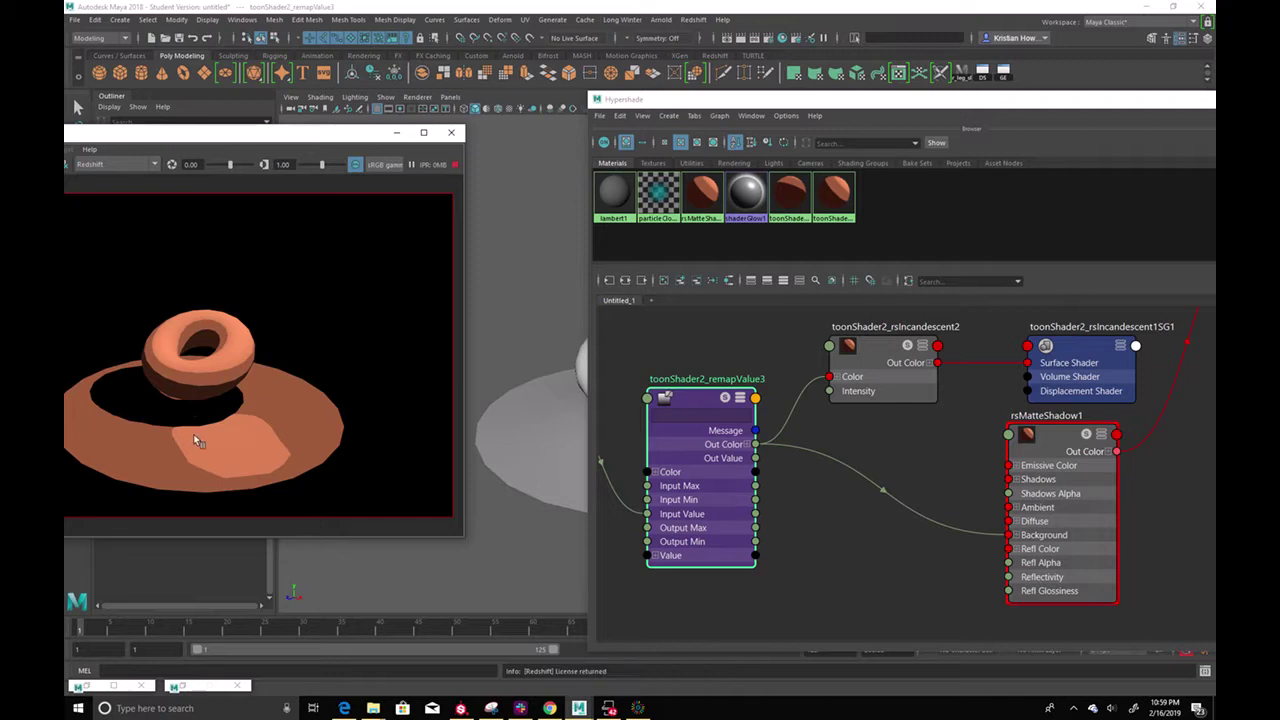
Create a ramp texture and connect its Out Color to the Shadows input of rsMatteShadow1
middle_click_drag(757, 354, 753, 319, "alt")
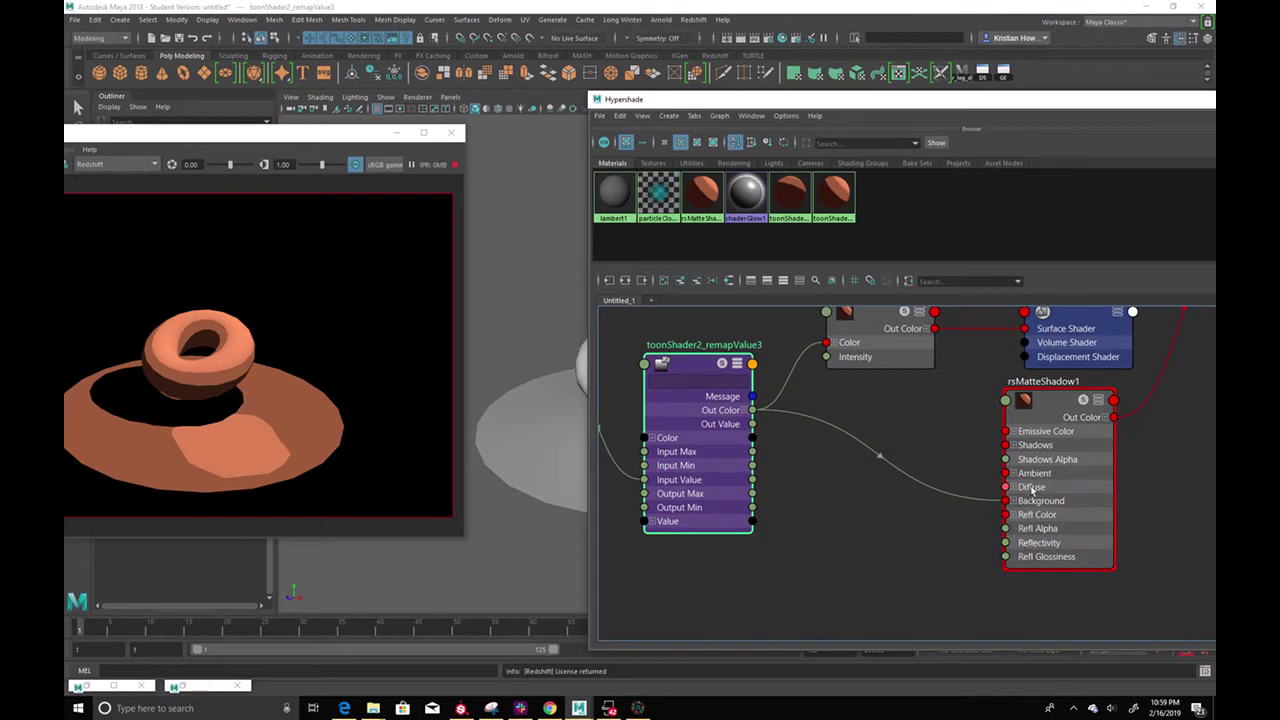
left_click_drag(1011, 446, 948, 421)
left_click_drag(684, 368, 677, 343)
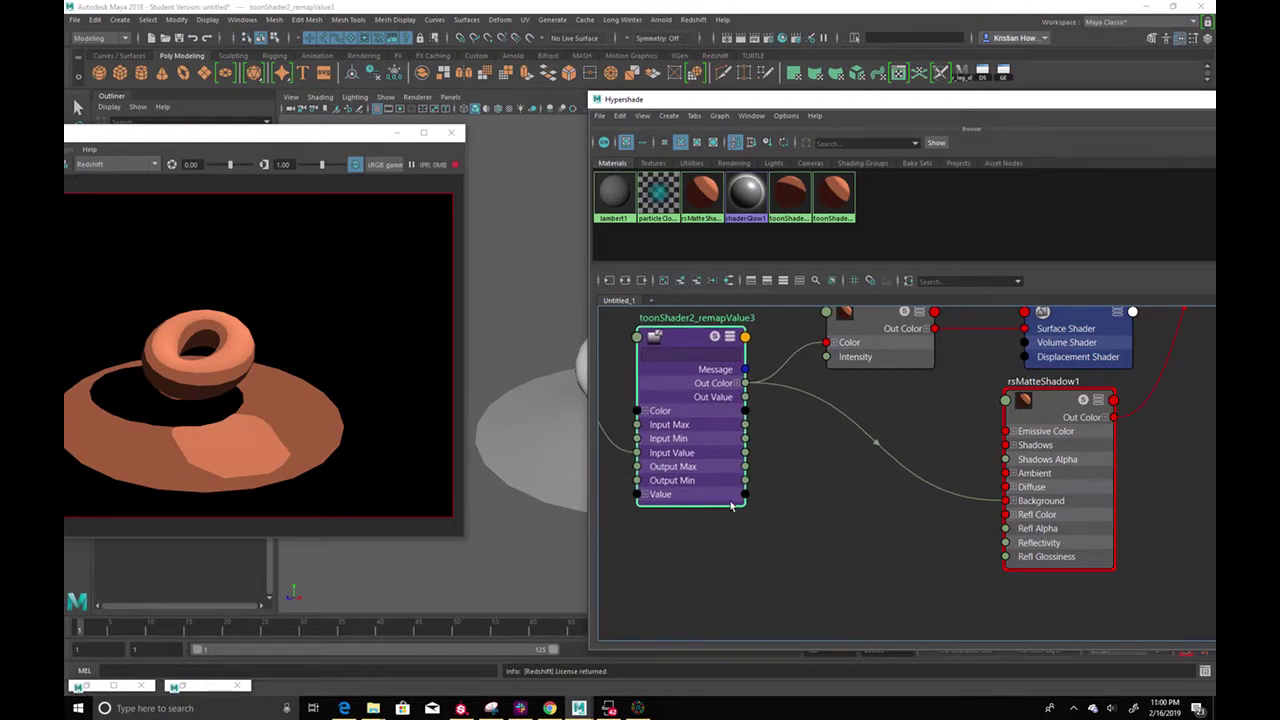
key("Tab")
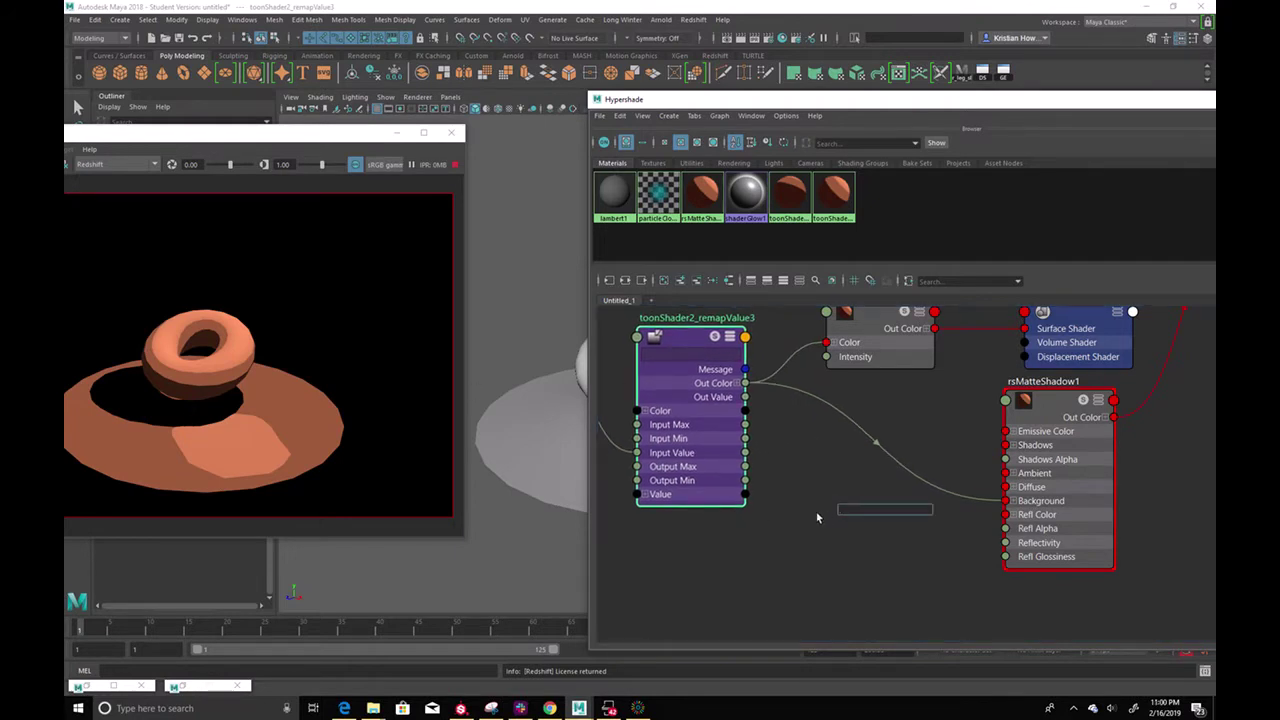
type("rs")
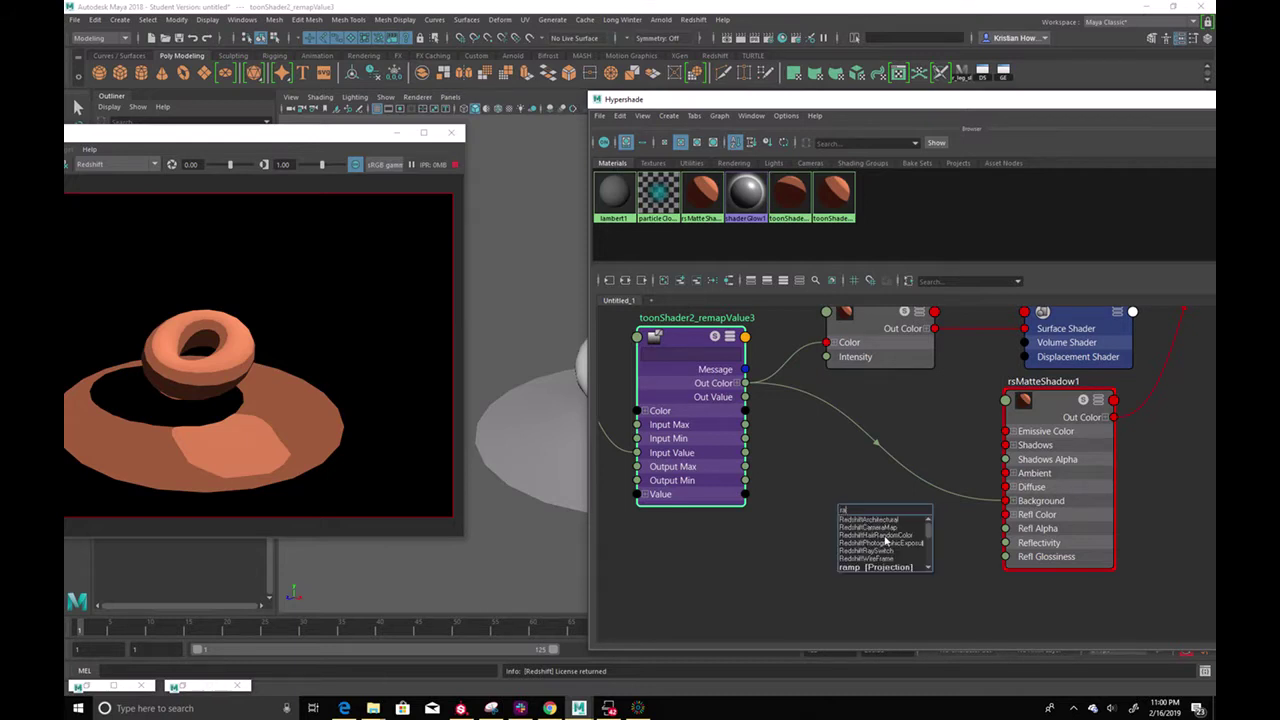
type("mp")
left_click(884, 540)
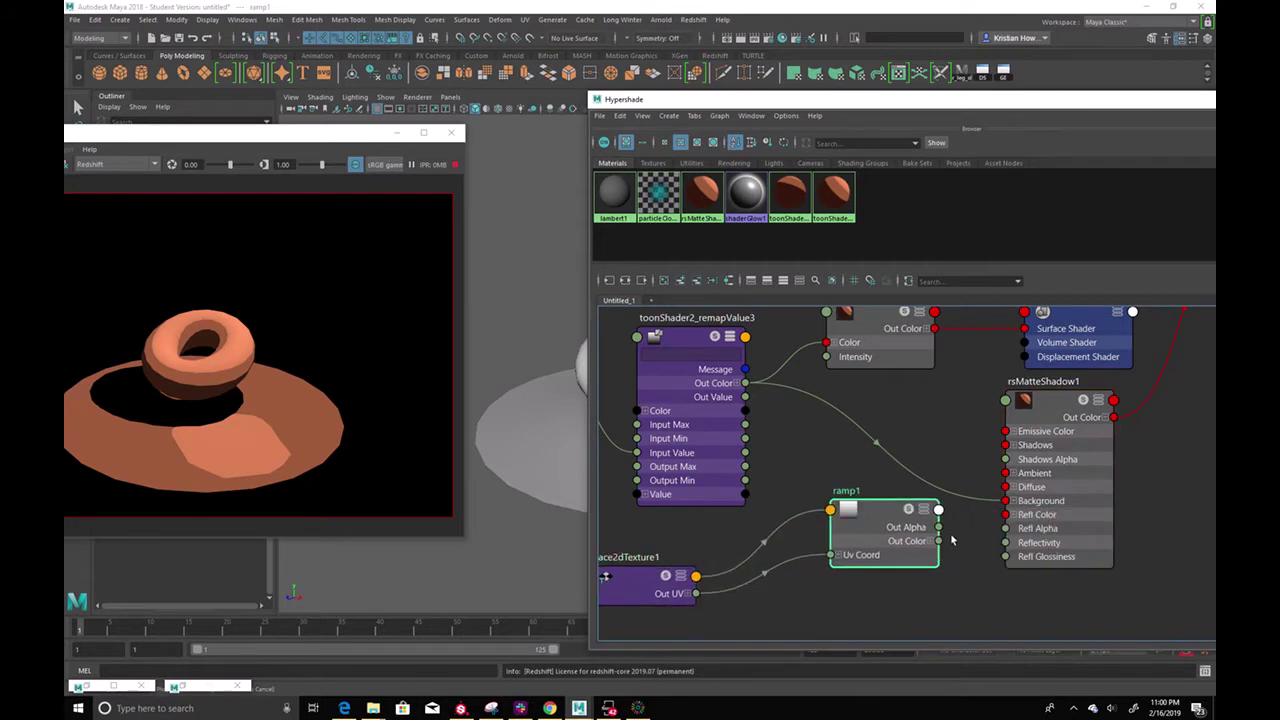
left_click_drag(940, 544, 1006, 445)
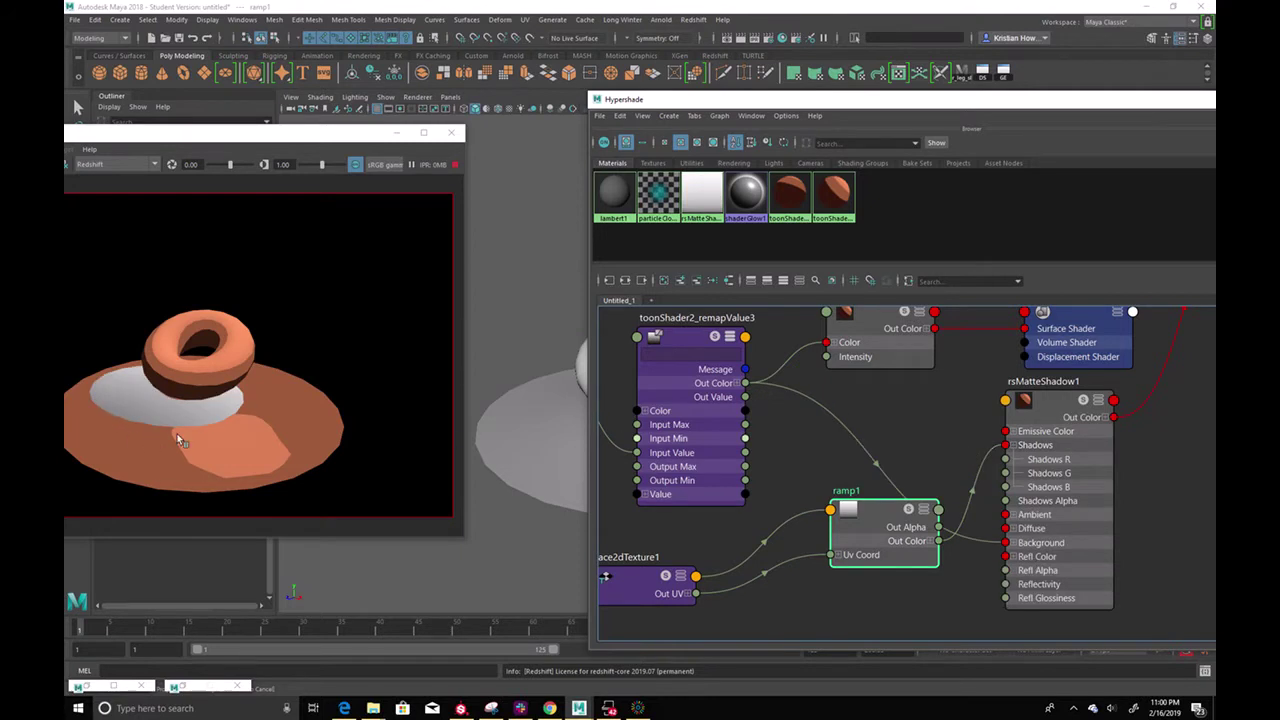
Clear the Hypershade out of the way and set ramp1's first color to the darker orange sampled from the rendered disc
left_click(886, 507)
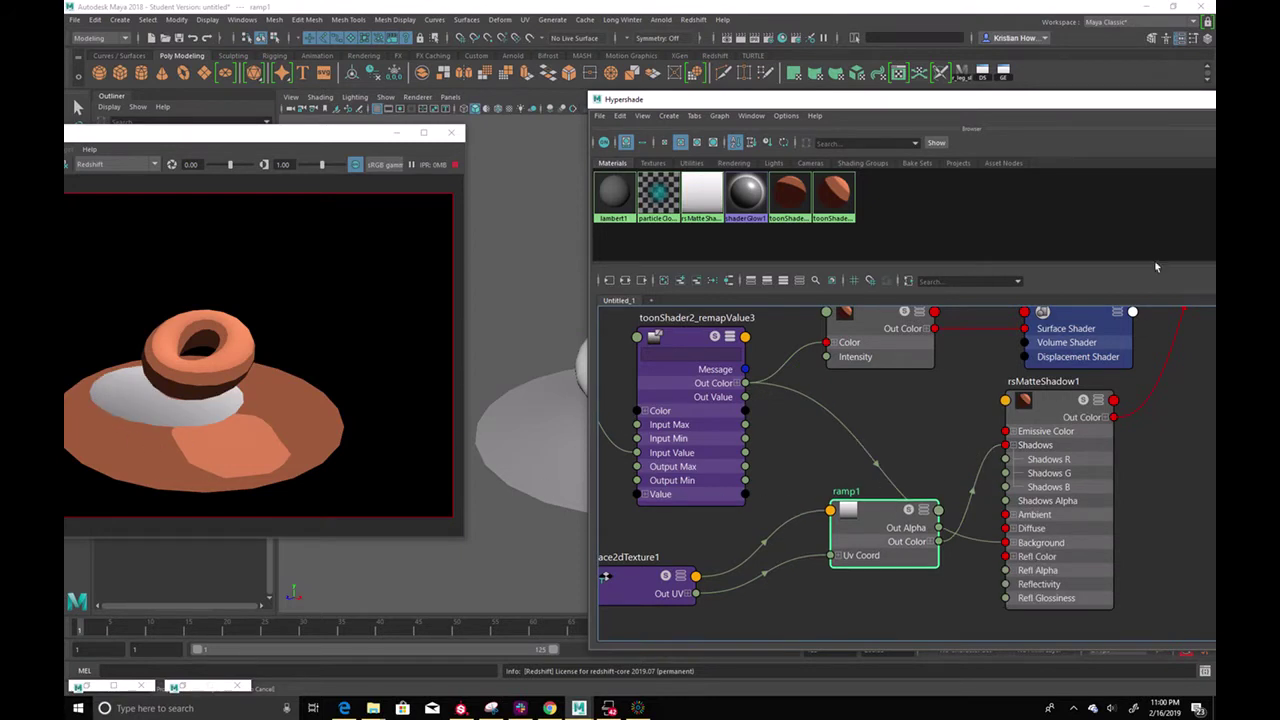
left_click_drag(1107, 104, 683, 69)
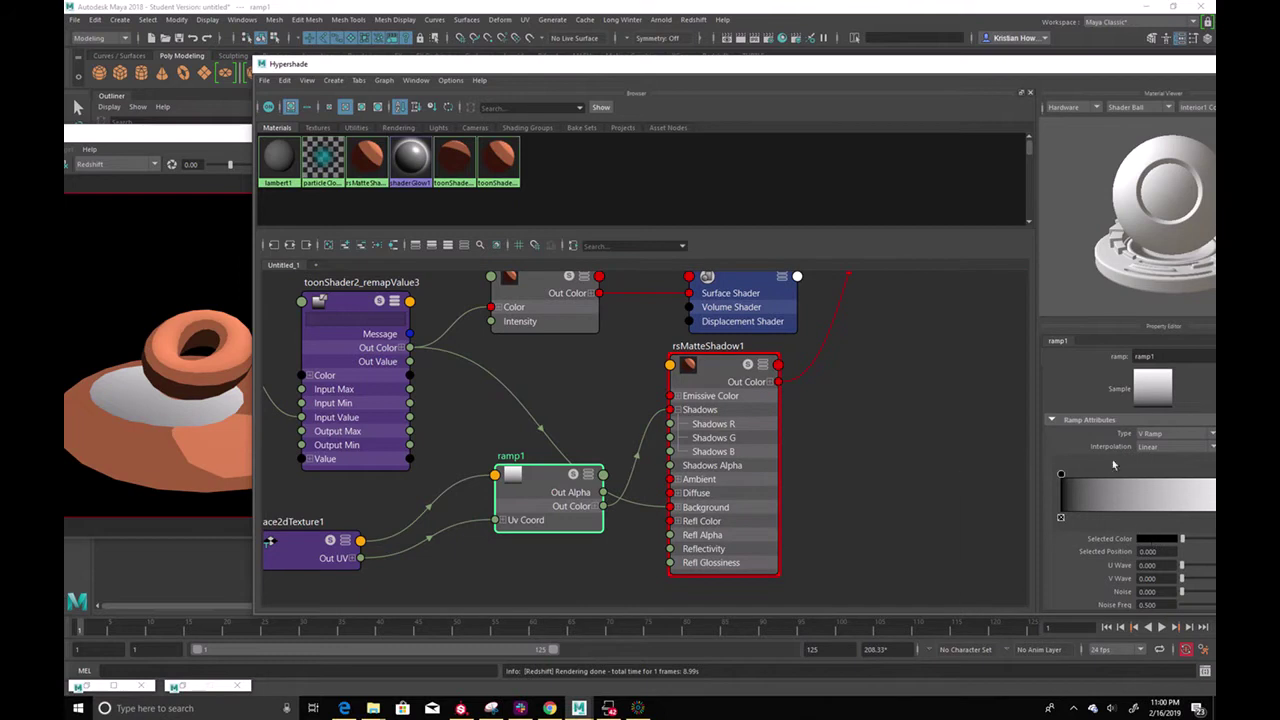
left_click_drag(1037, 71, 1215, 600)
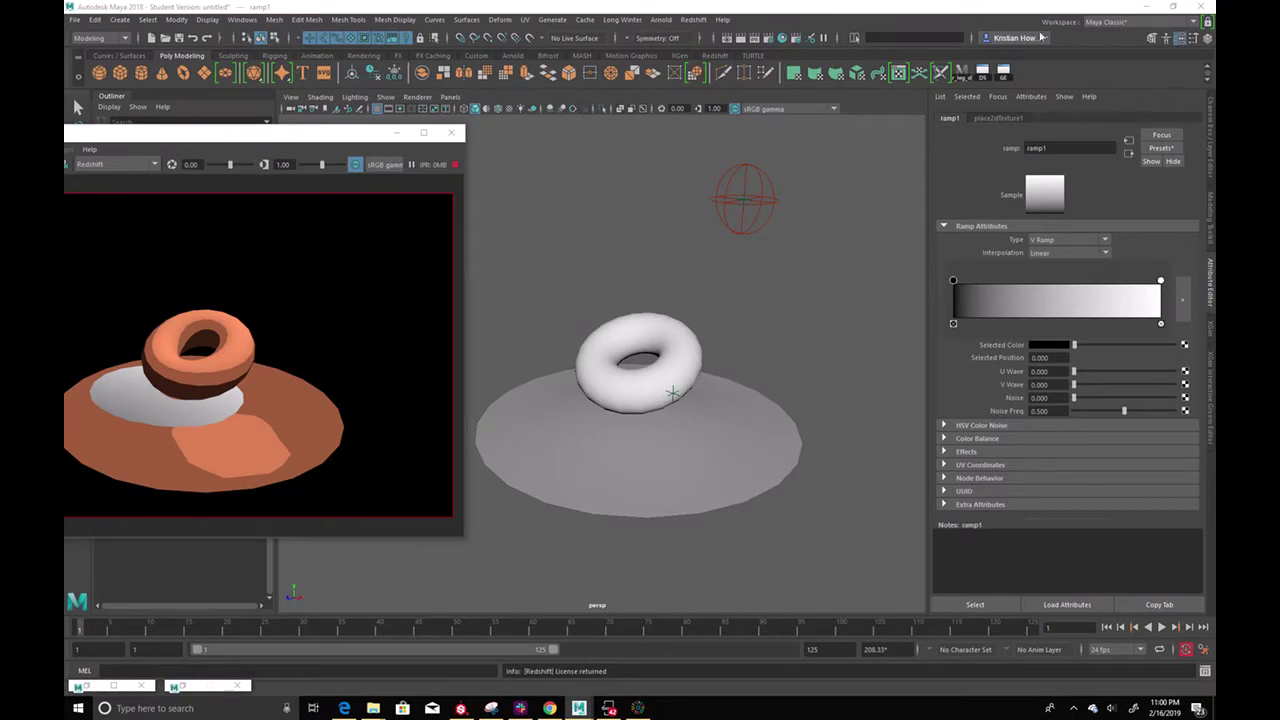
left_click(1039, 345)
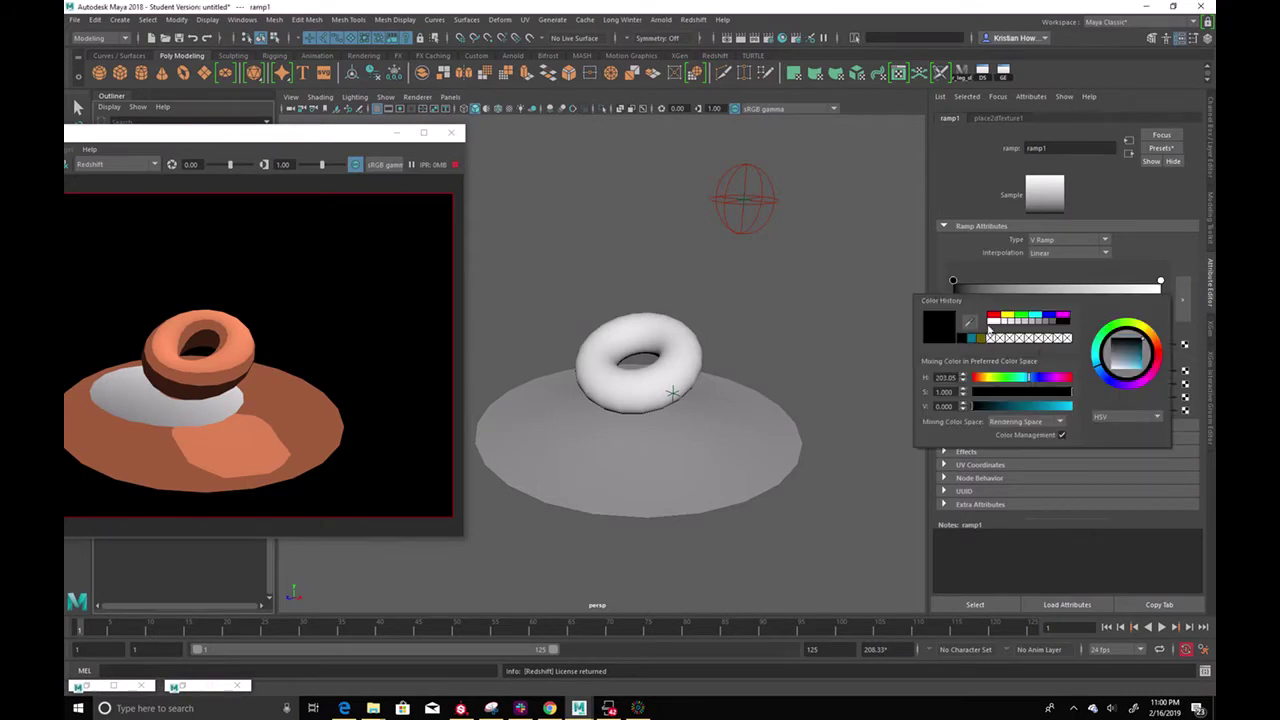
left_click(310, 446)
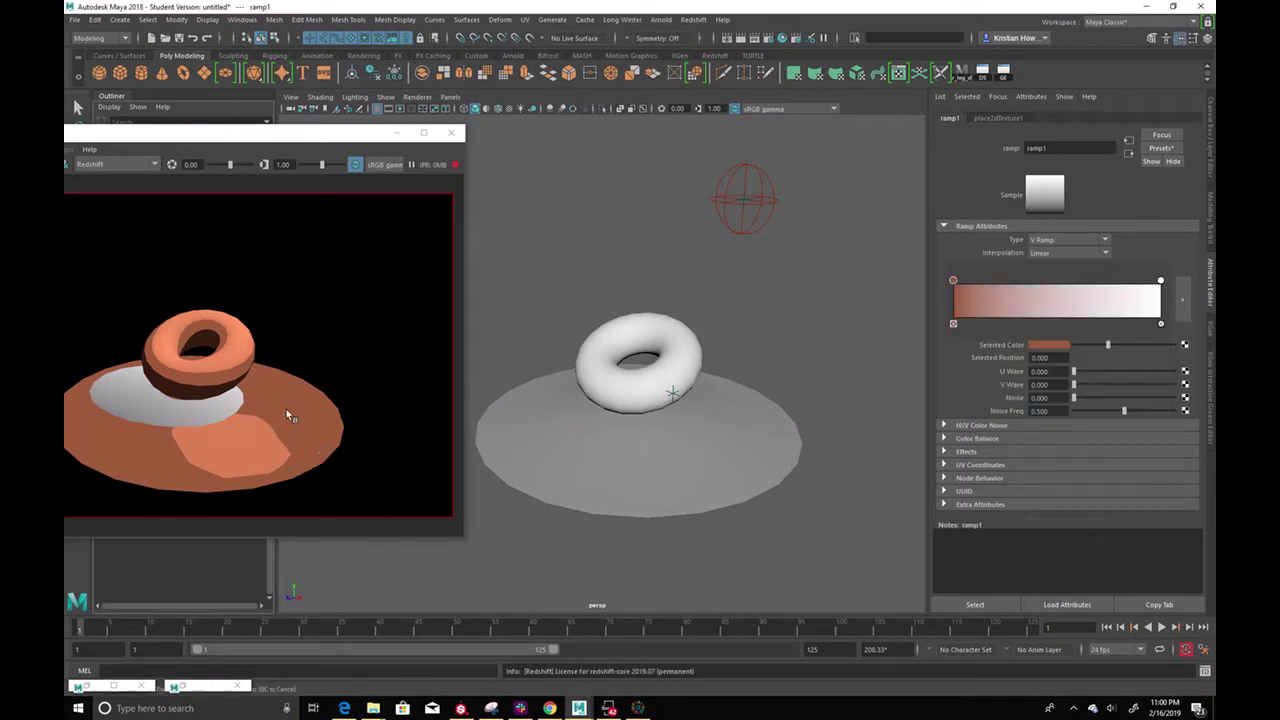
Set ramp1's white end color to the same darker orange sampled from the rendered disc
left_click(1160, 282)
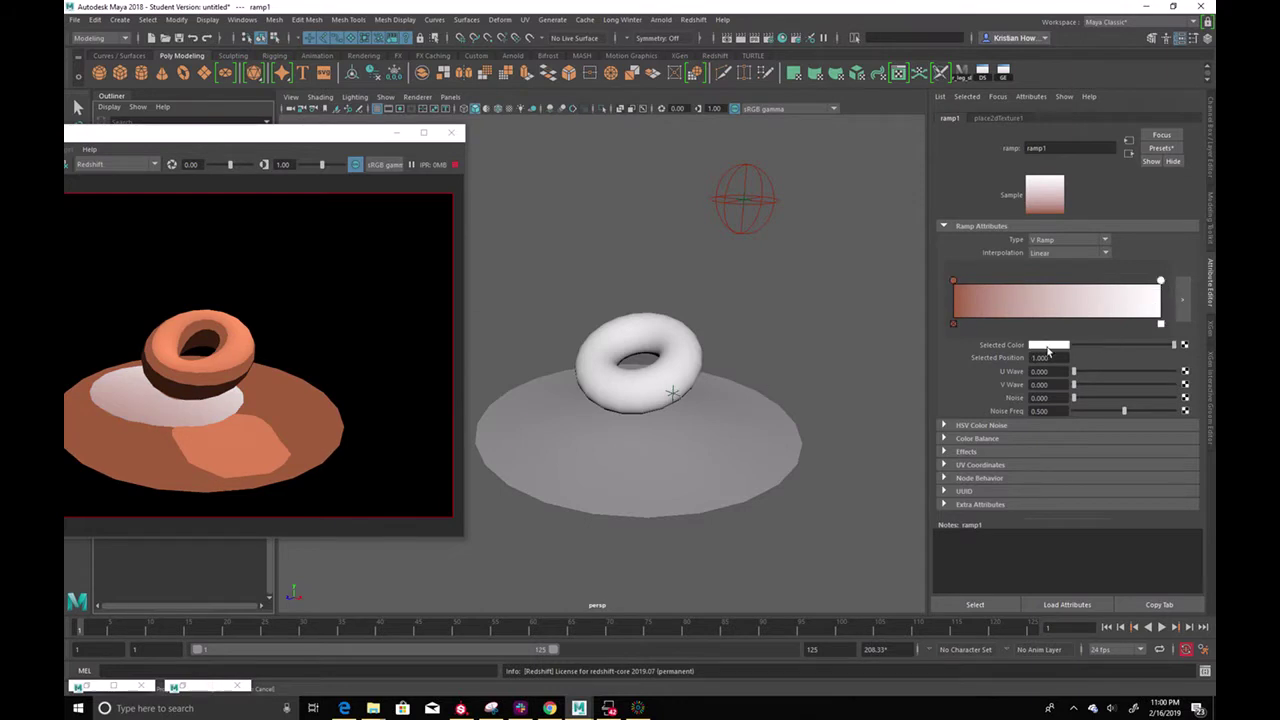
left_click(260, 408)
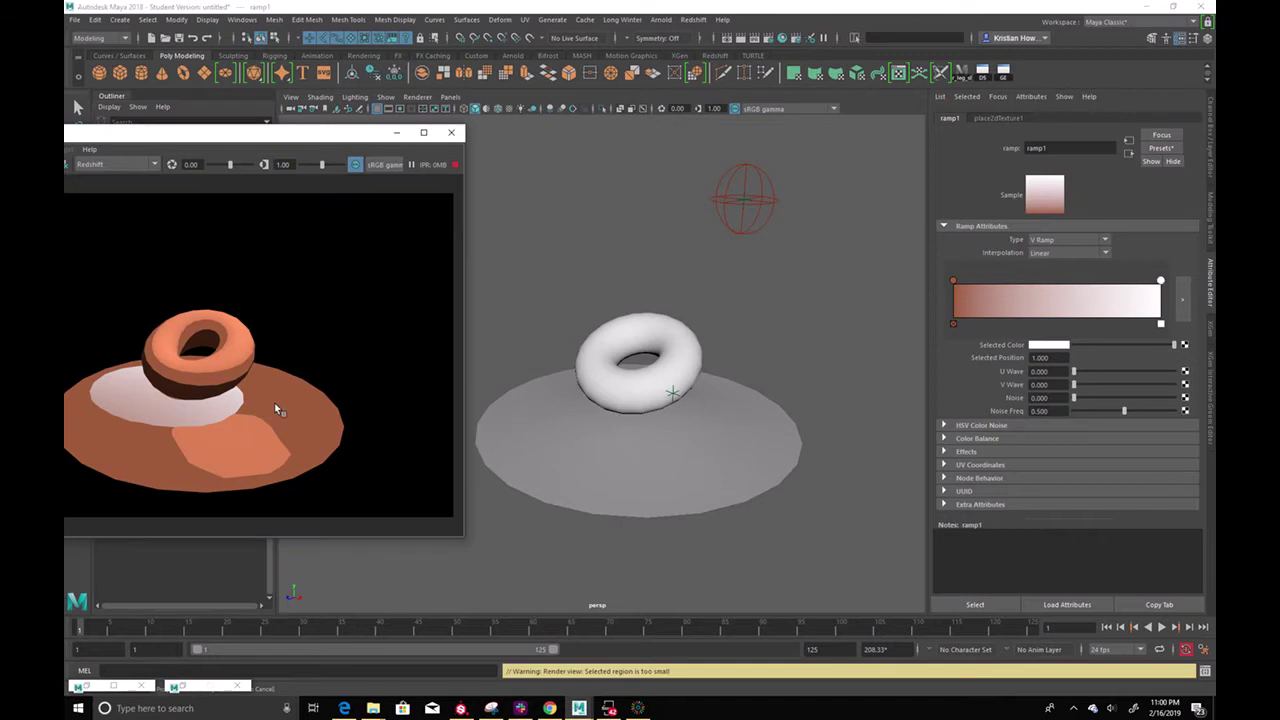
left_click(1054, 346)
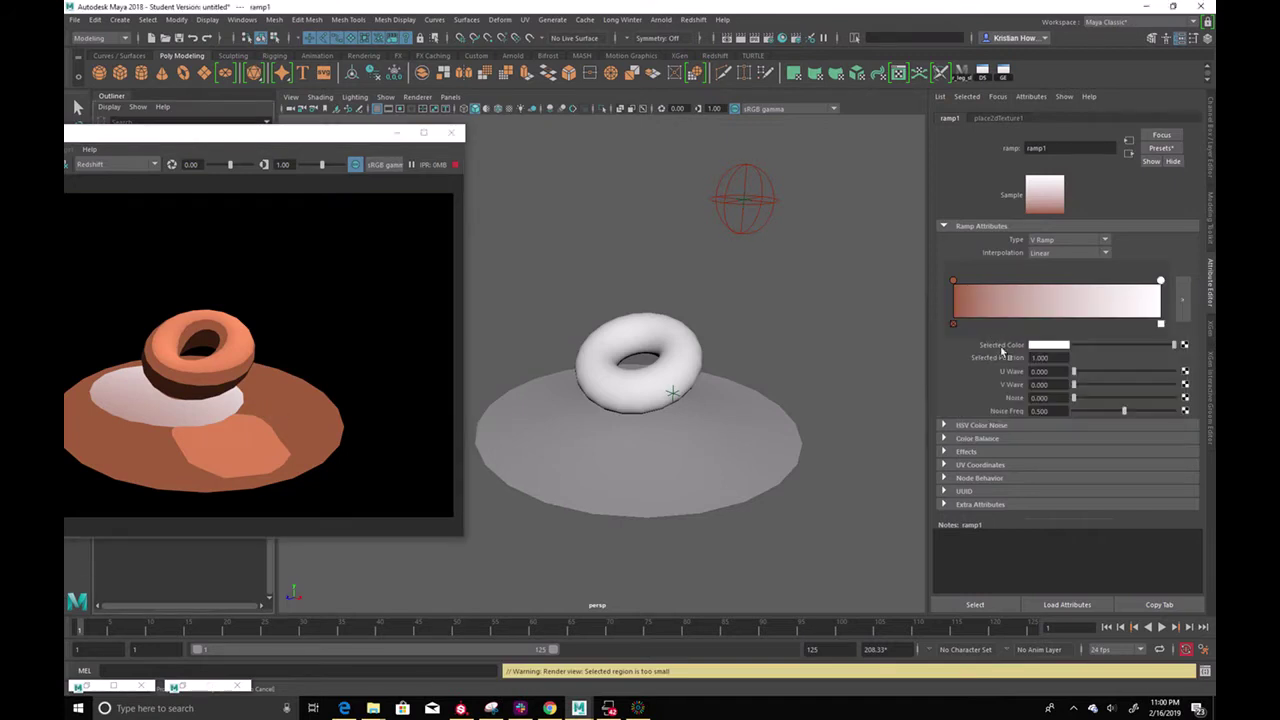
left_click(1038, 347)
left_click(967, 324)
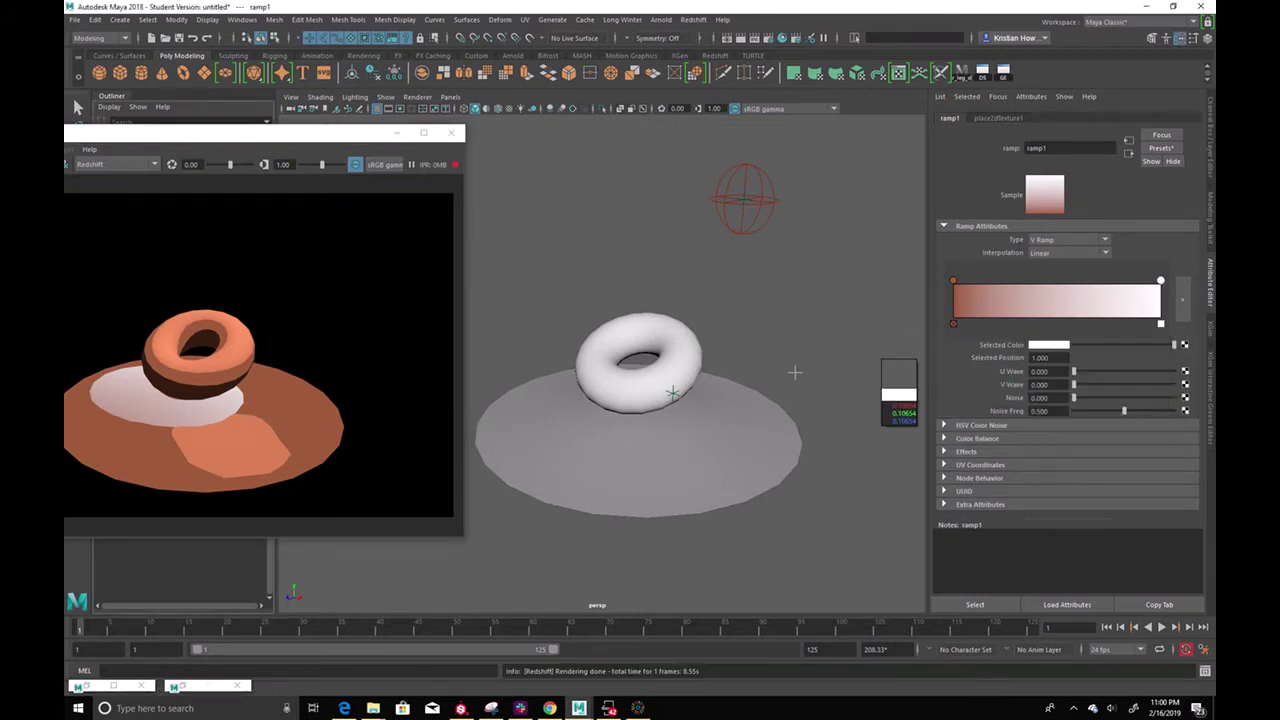
left_click(312, 427)
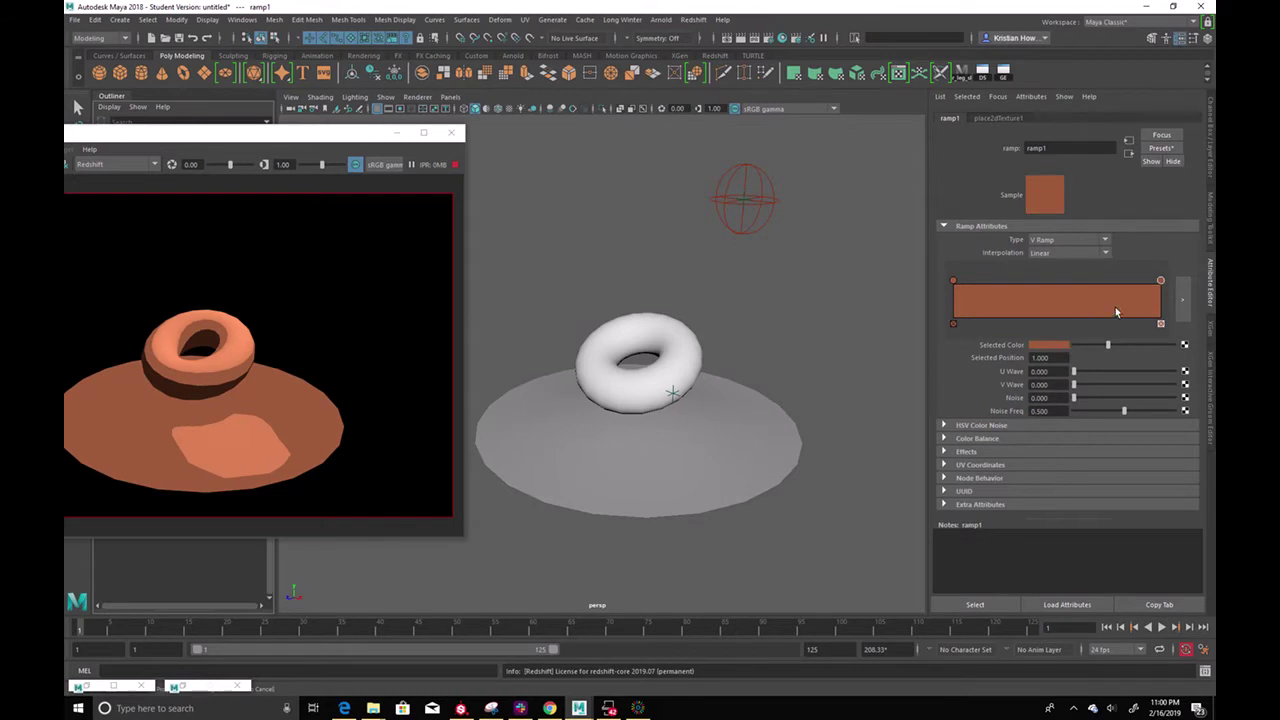
Darken ramp1's end color slightly and shift that color stop to position 0.676
mouse_move(1107, 345)
left_mouse_down()
mouse_move(1088, 345)
mouse_move(1135, 342)
mouse_move(1110, 344)
left_mouse_up()
left_click(1098, 345)
left_click_drag(1161, 284, 1093, 284)
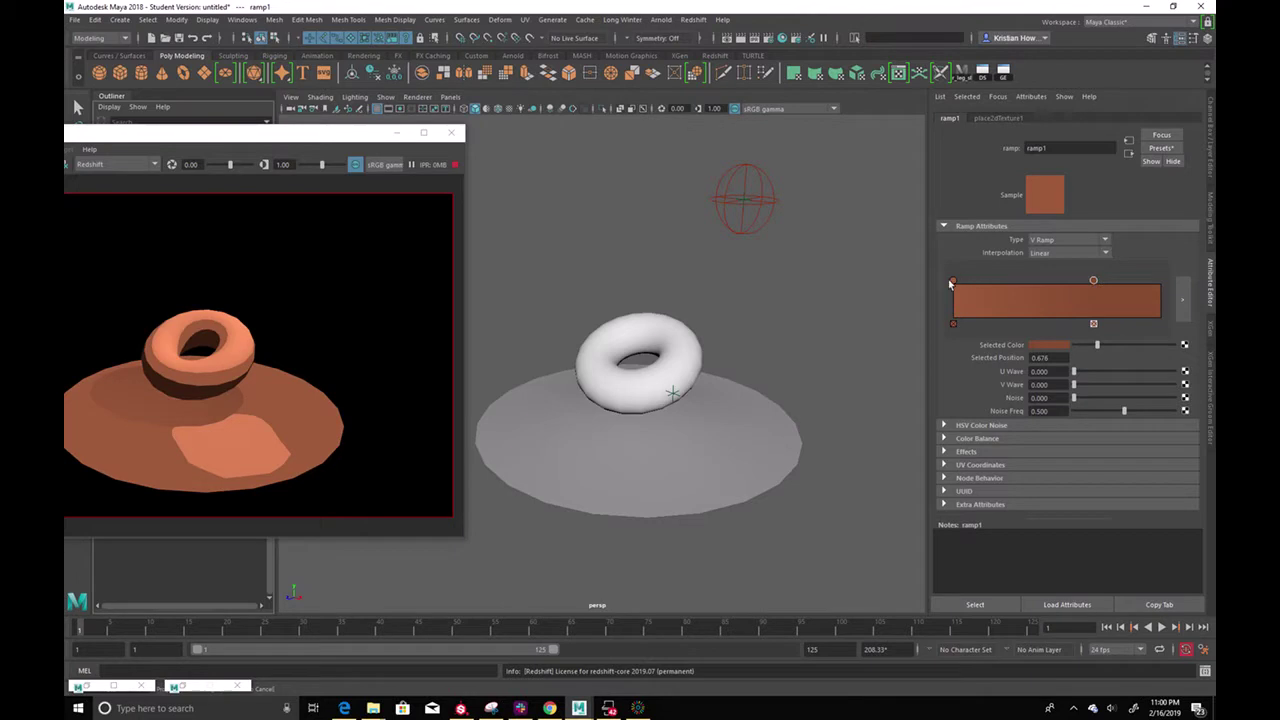
mouse_move(957, 284)
left_mouse_down()
mouse_move(1086, 288)
mouse_move(952, 290)
left_mouse_up()
Try out Shadow Alpha and Saturation on rsMatteShadow1, leaving both at 1.000, and lighten its Ambient Color to dark gray
left_click(1128, 153)
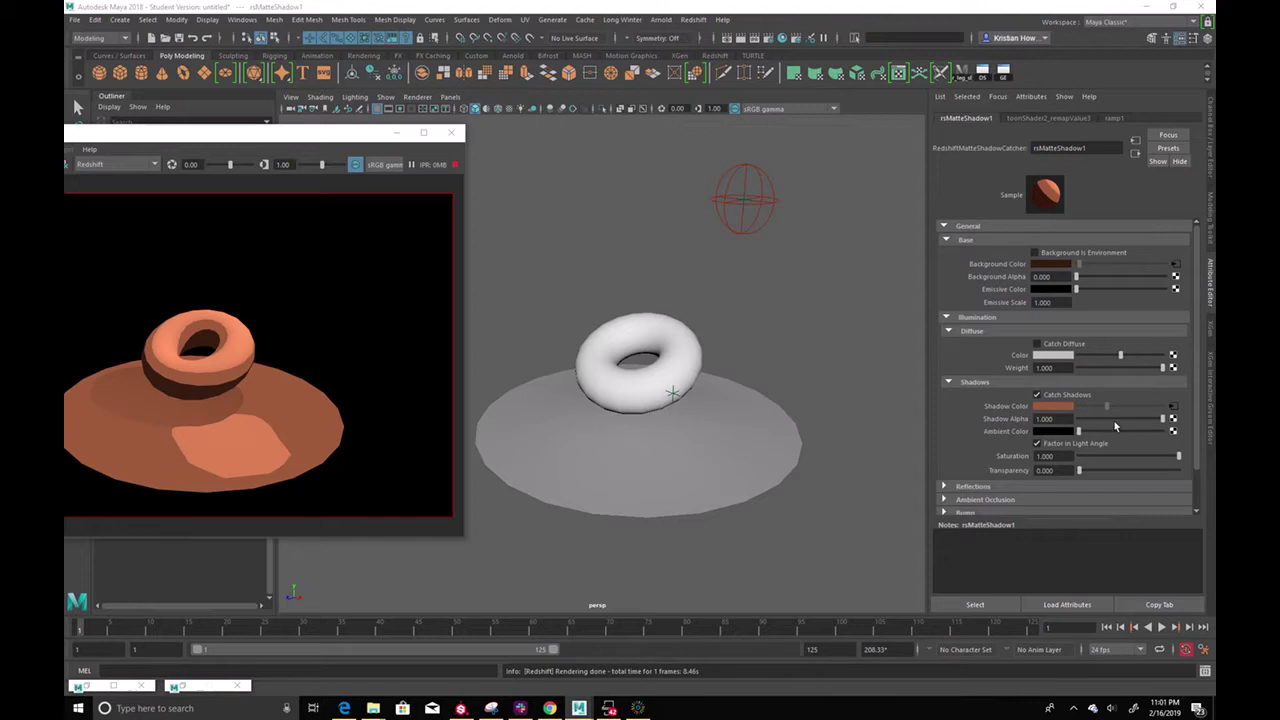
left_click_drag(1107, 420, 1162, 419)
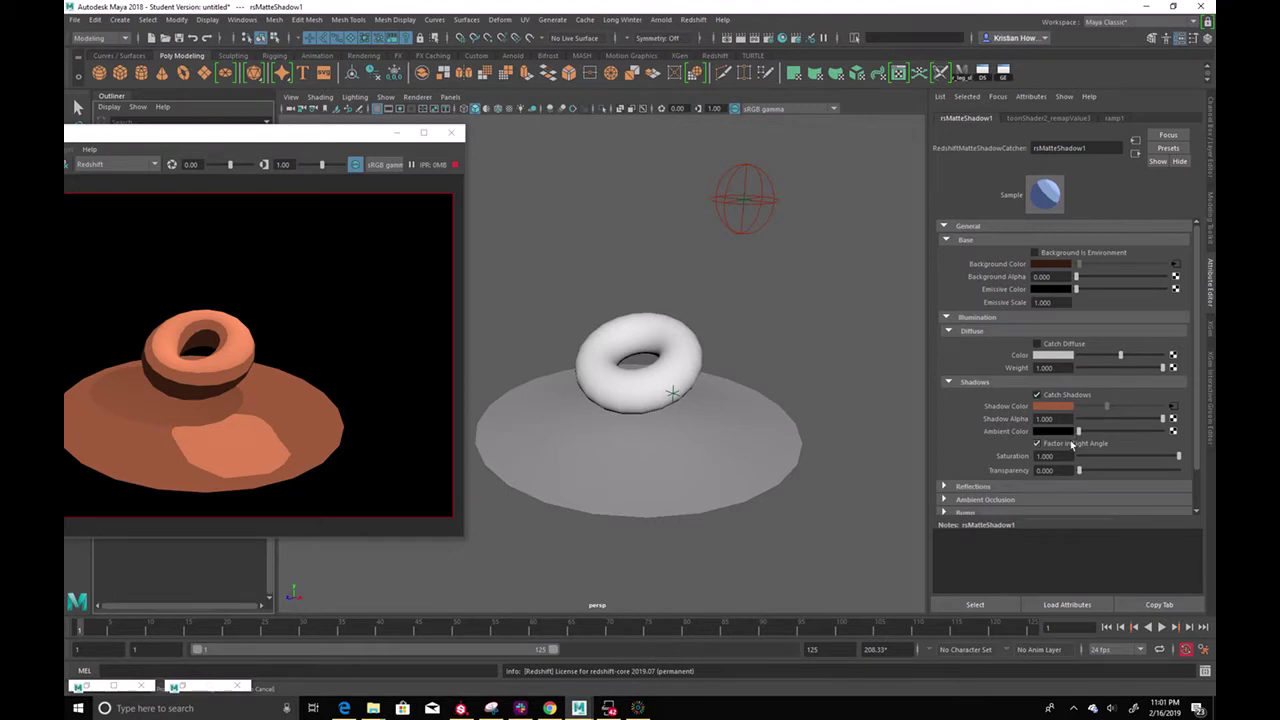
left_click_drag(1092, 457, 1178, 457)
mouse_move(1080, 430)
left_mouse_down()
mouse_move(1120, 431)
mouse_move(1035, 438)
mouse_move(1099, 434)
mouse_move(1082, 436)
left_mouse_up()
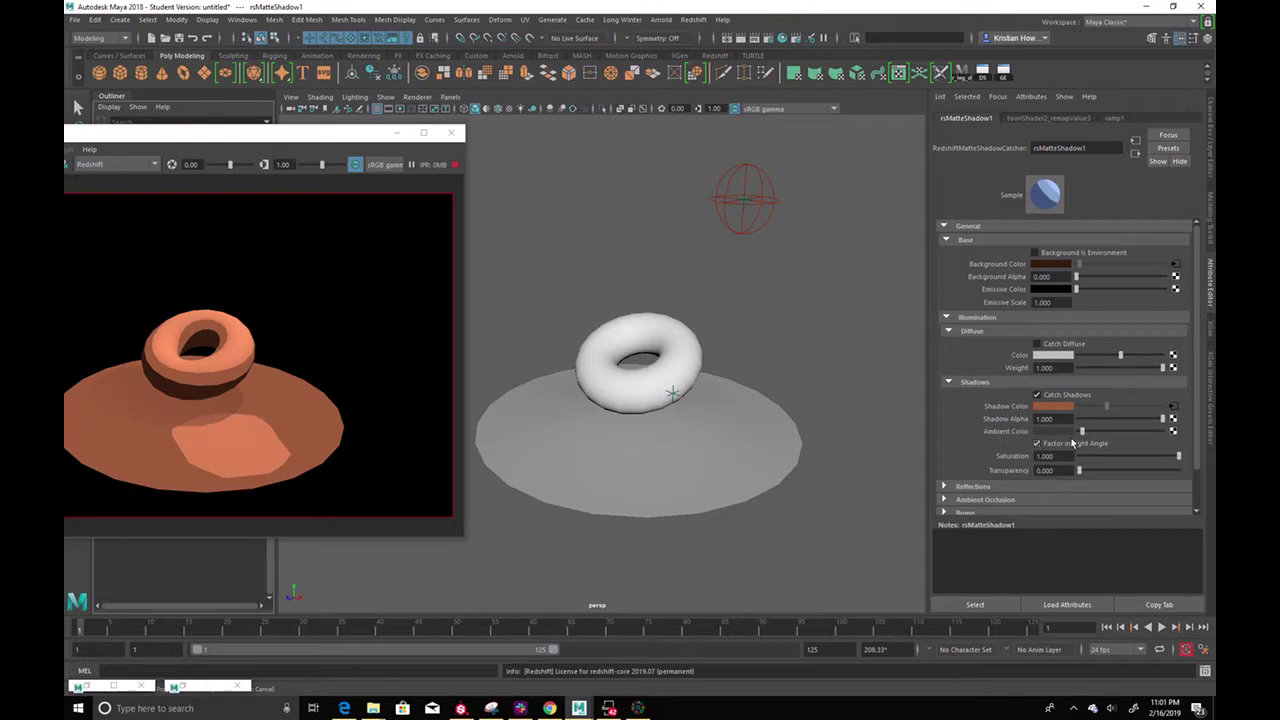
left_click_drag(1084, 431, 1090, 431)
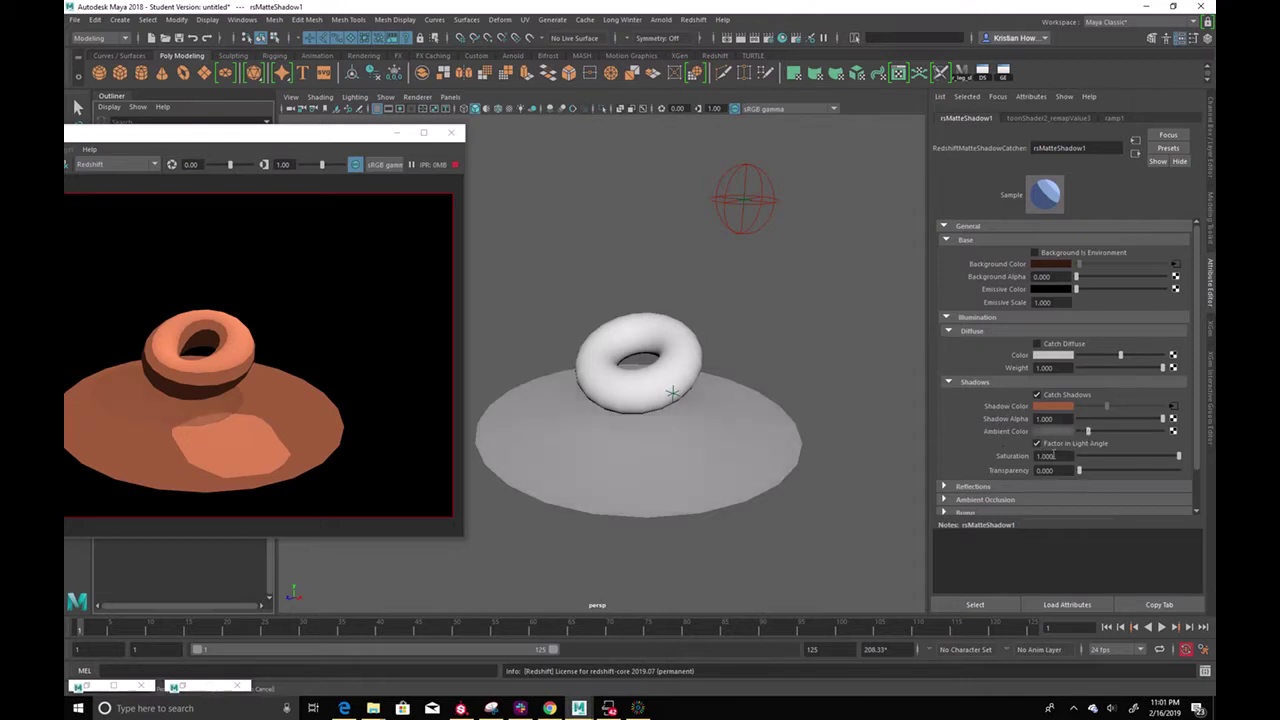
Move the disc shader's toonShader2_locator2 from the torus up beside the light
left_click_drag(735, 320, 651, 306, "alt")
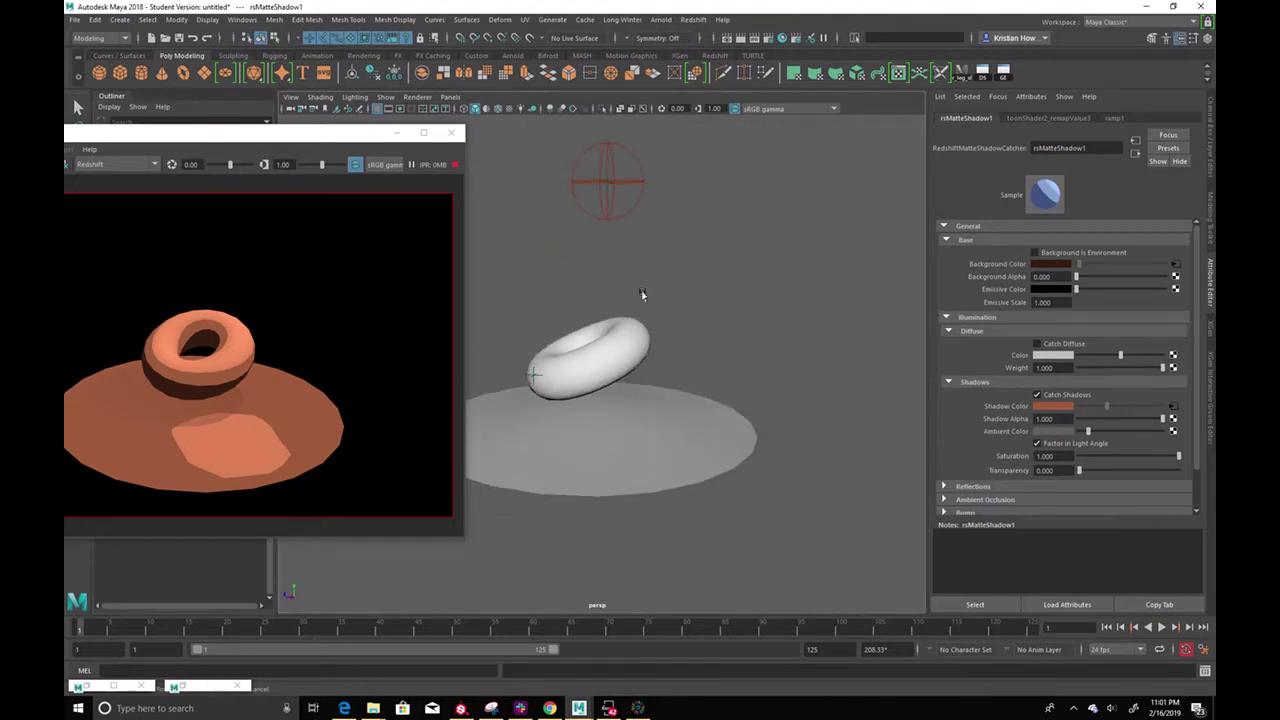
left_click_drag(694, 237, 780, 286, "alt")
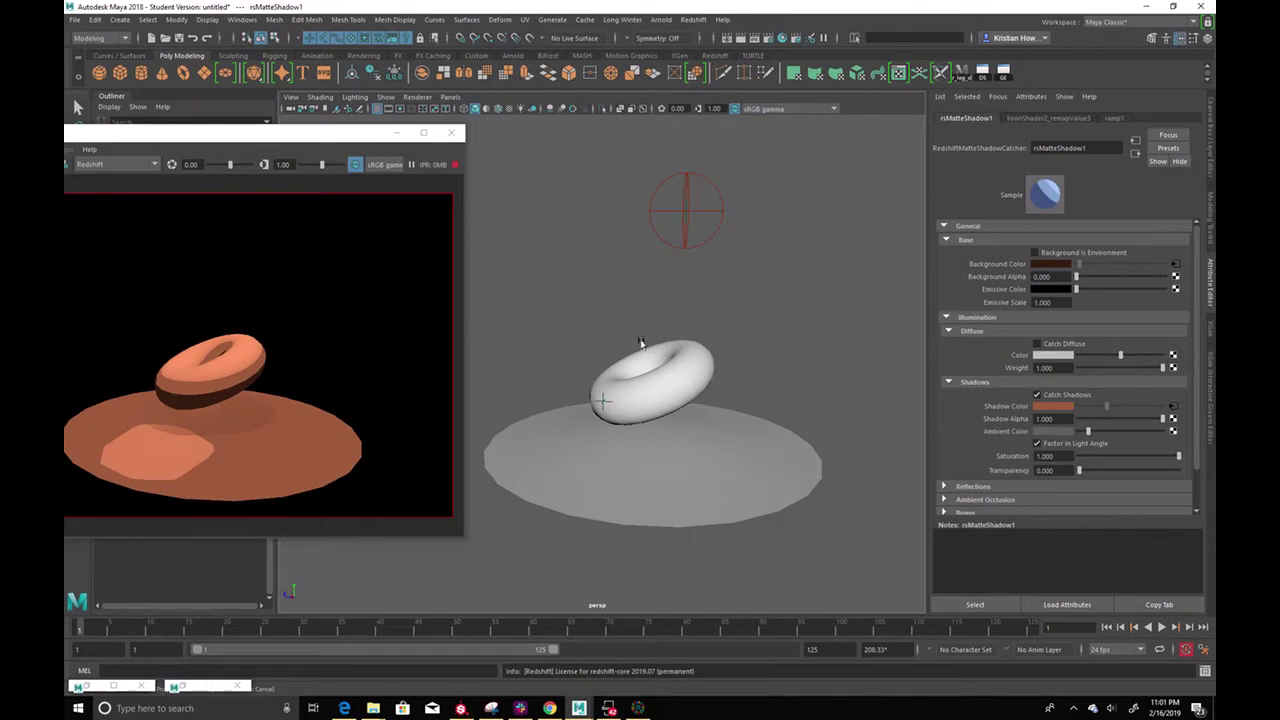
left_click(607, 405)
left_click_drag(608, 409, 765, 234)
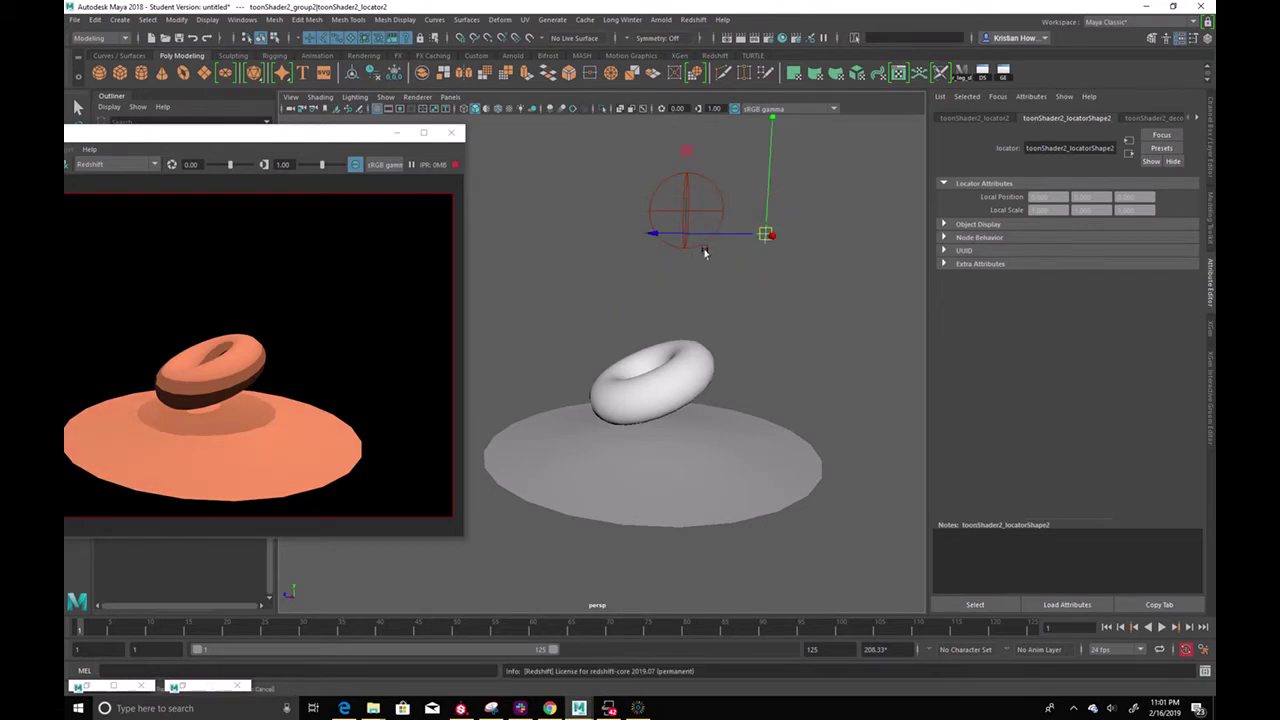
Select the light's locator together with the moved locator and graph their output connections in the Node Editor
left_click(770, 311)
left_click_drag(687, 226, 727, 241, "alt")
left_click(746, 246)
key("q")
left_click(778, 241, "shift")
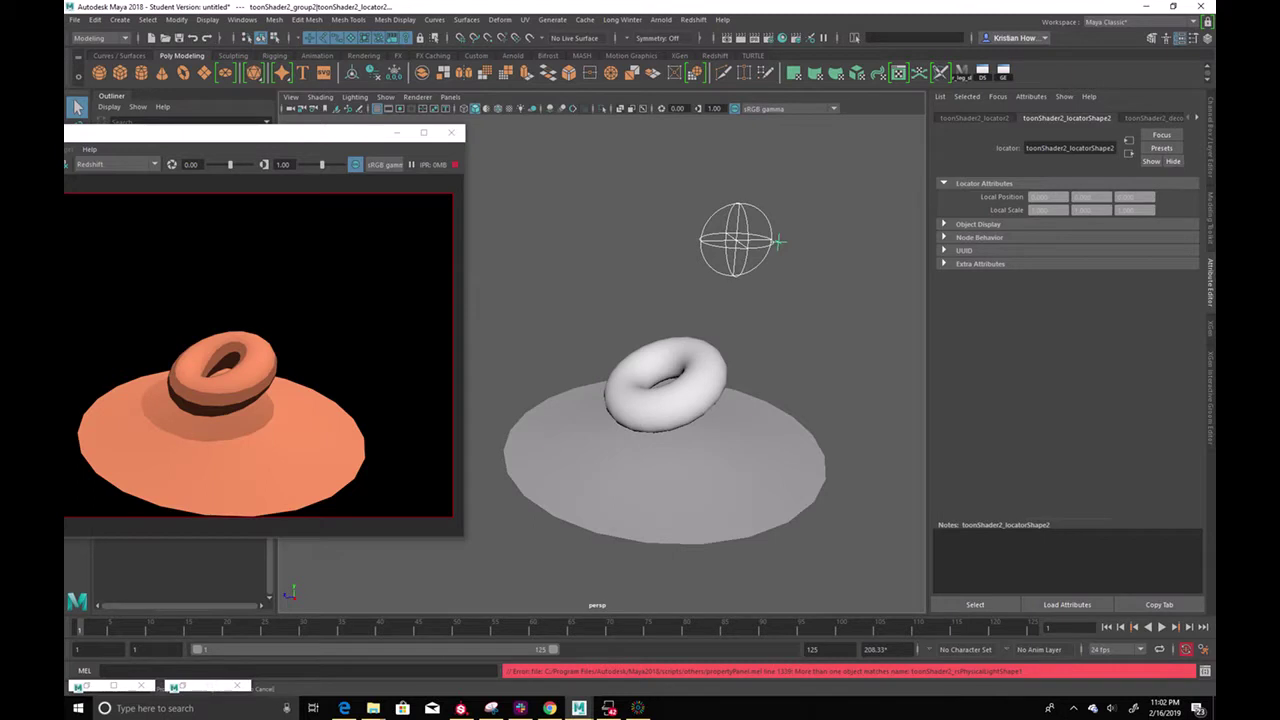
left_click(240, 20)
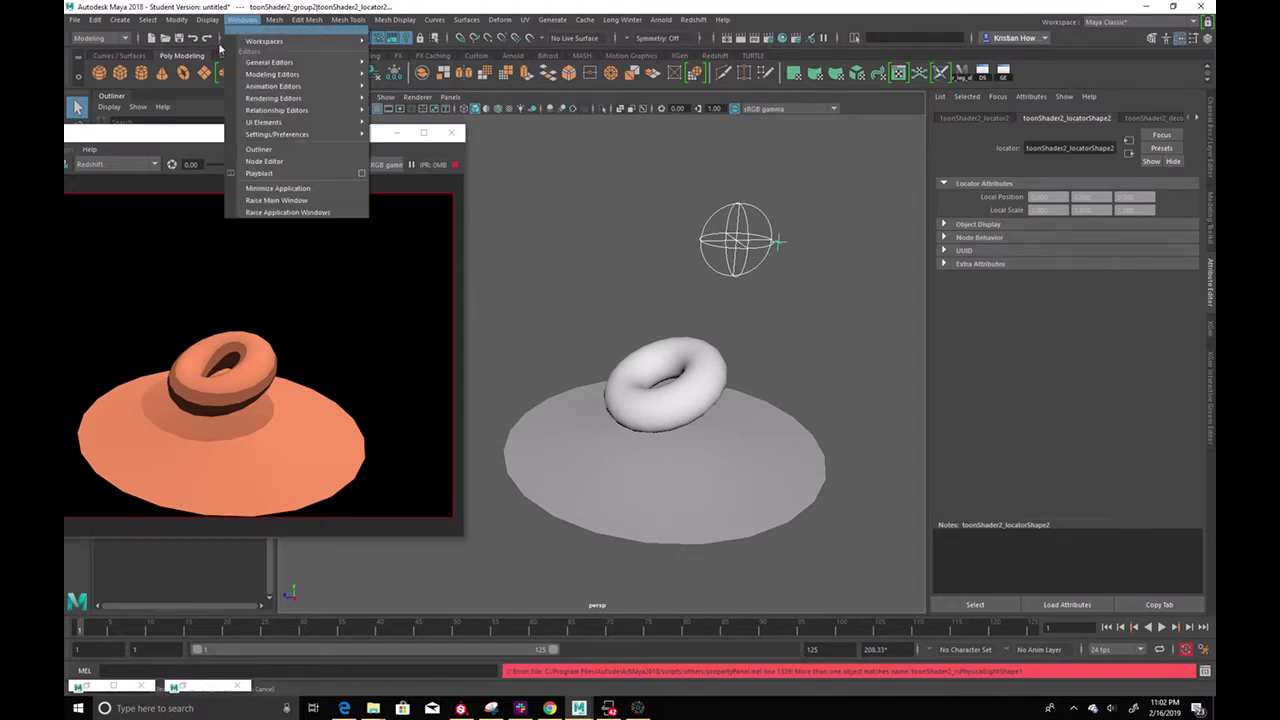
left_click(285, 162)
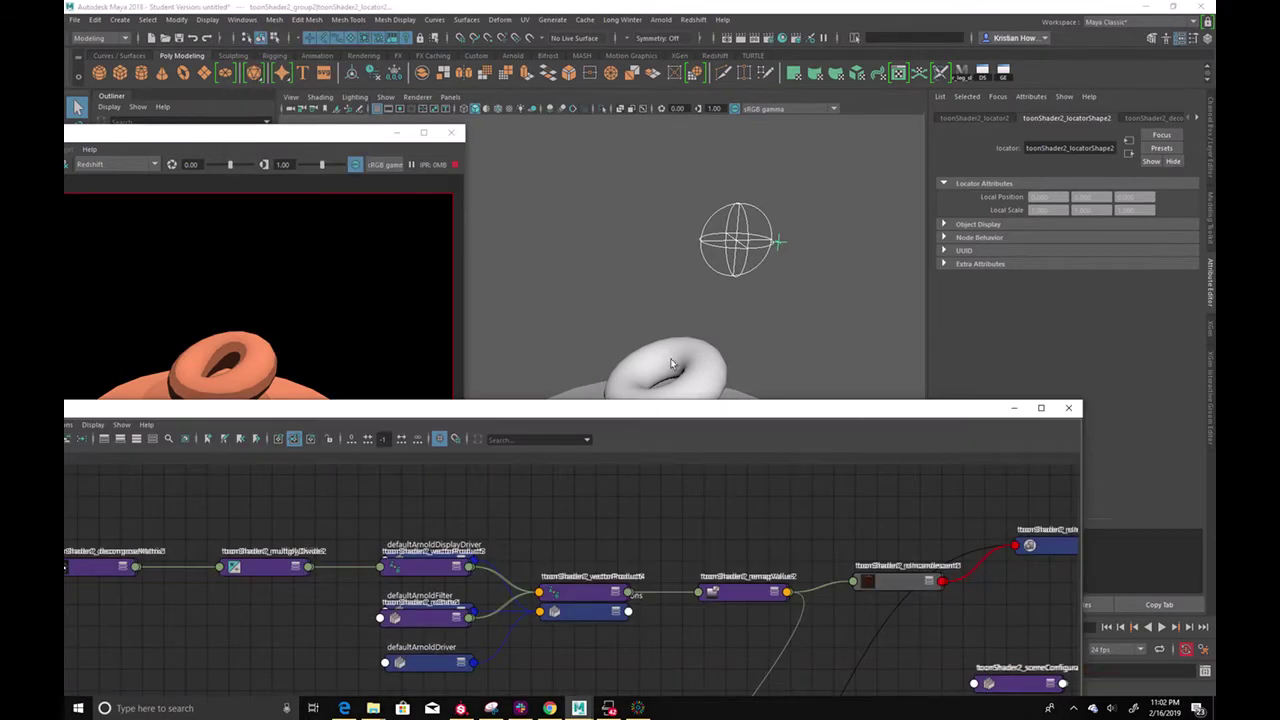
double_click(694, 410)
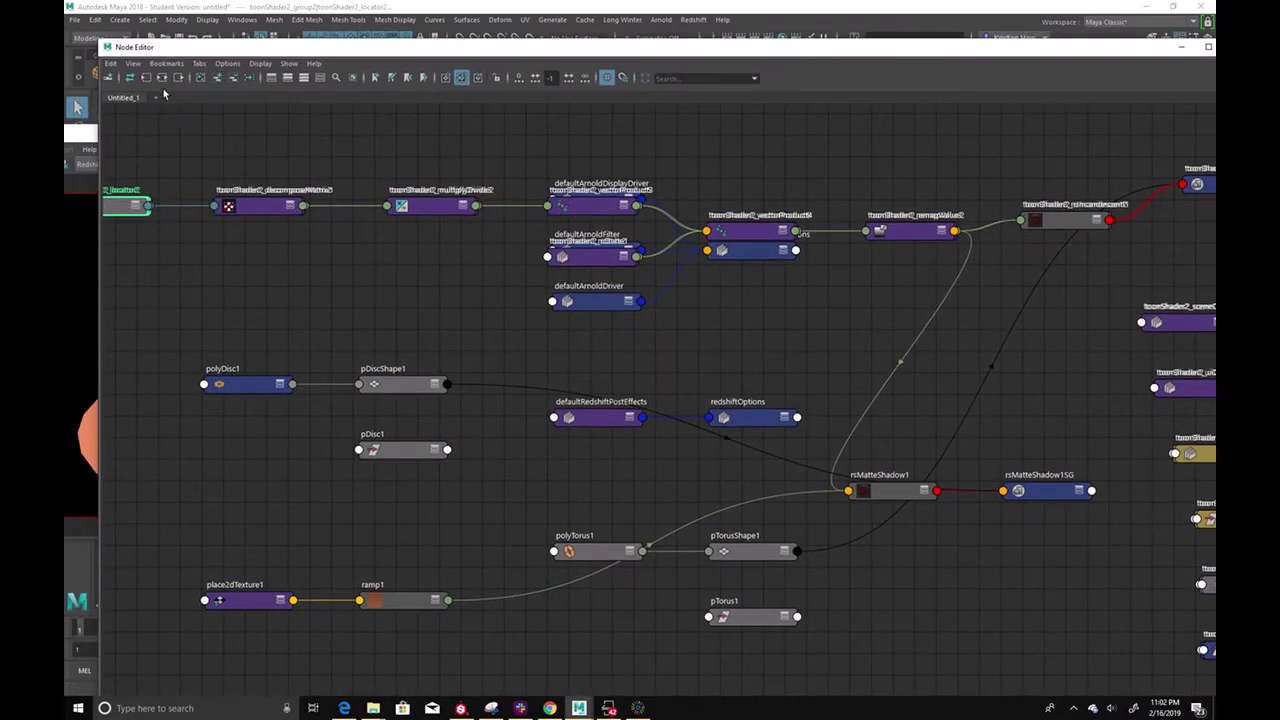
left_click(176, 77)
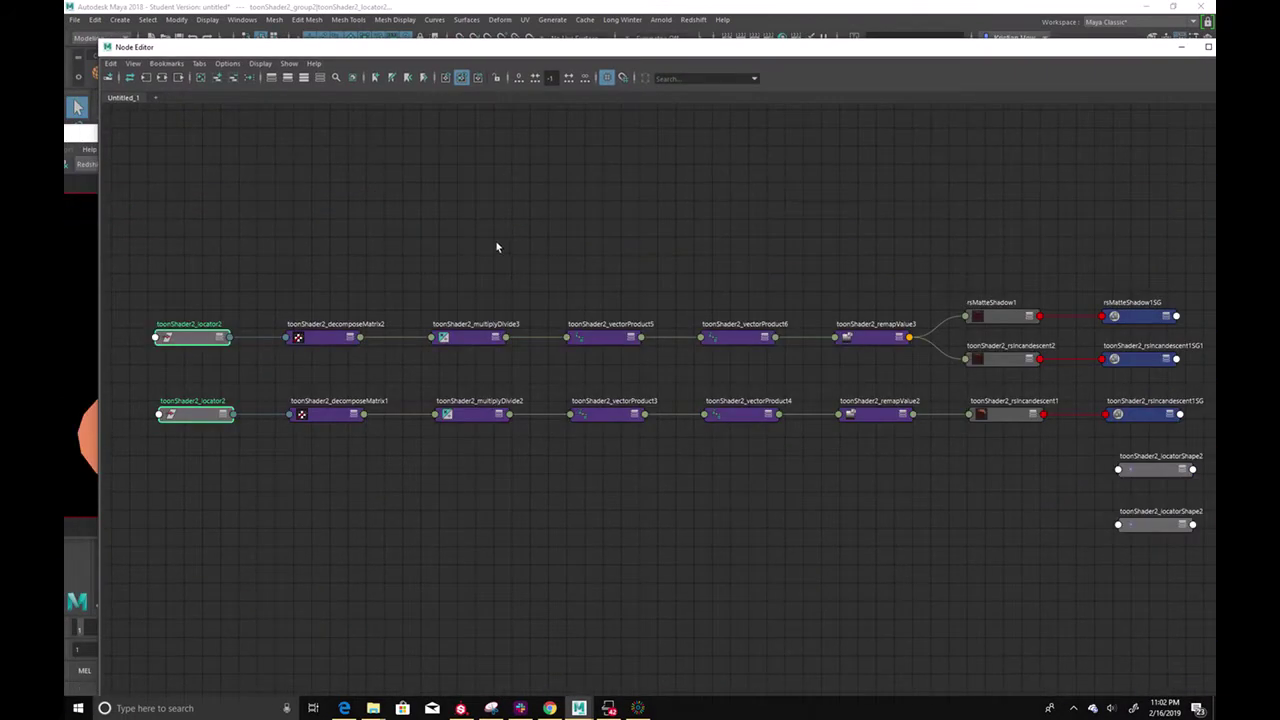
scroll(1060, 366, "up", 3)
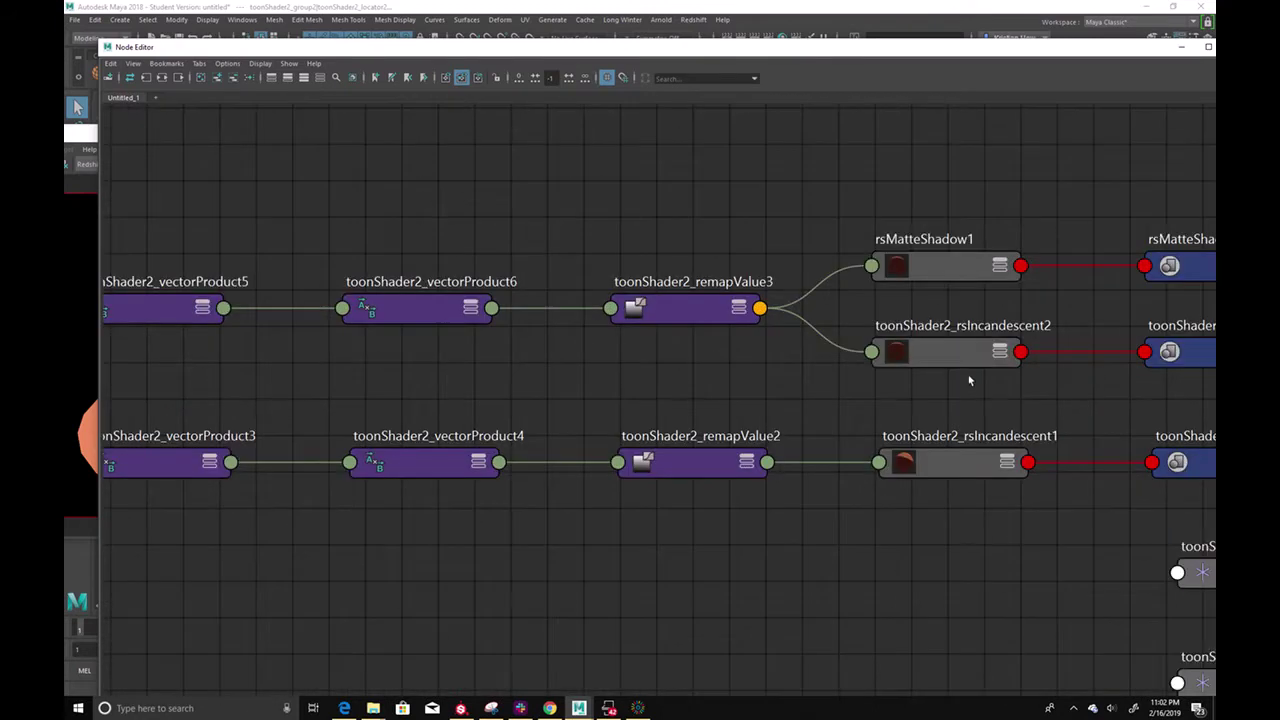
Expand both toonShader2_locator2 nodes and both decomposeMatrix nodes to show their connected attributes, spacing the nodes apart
middle_click_drag(800, 363, 735, 332, "alt")
middle_click_drag(503, 308, 1150, 266, "alt")
middle_click_drag(615, 290, 1214, 267, "alt")
left_click_drag(529, 376, 415, 332)
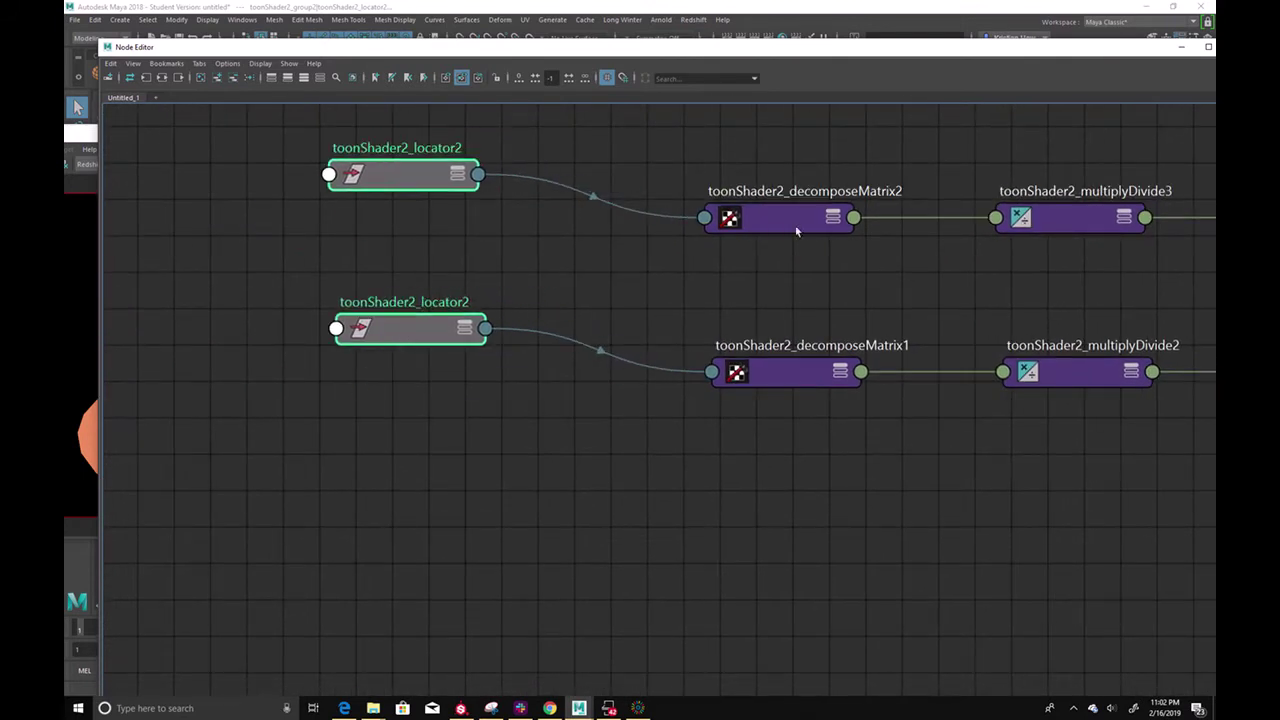
key("3")
key("2")
left_click(785, 376)
key("2")
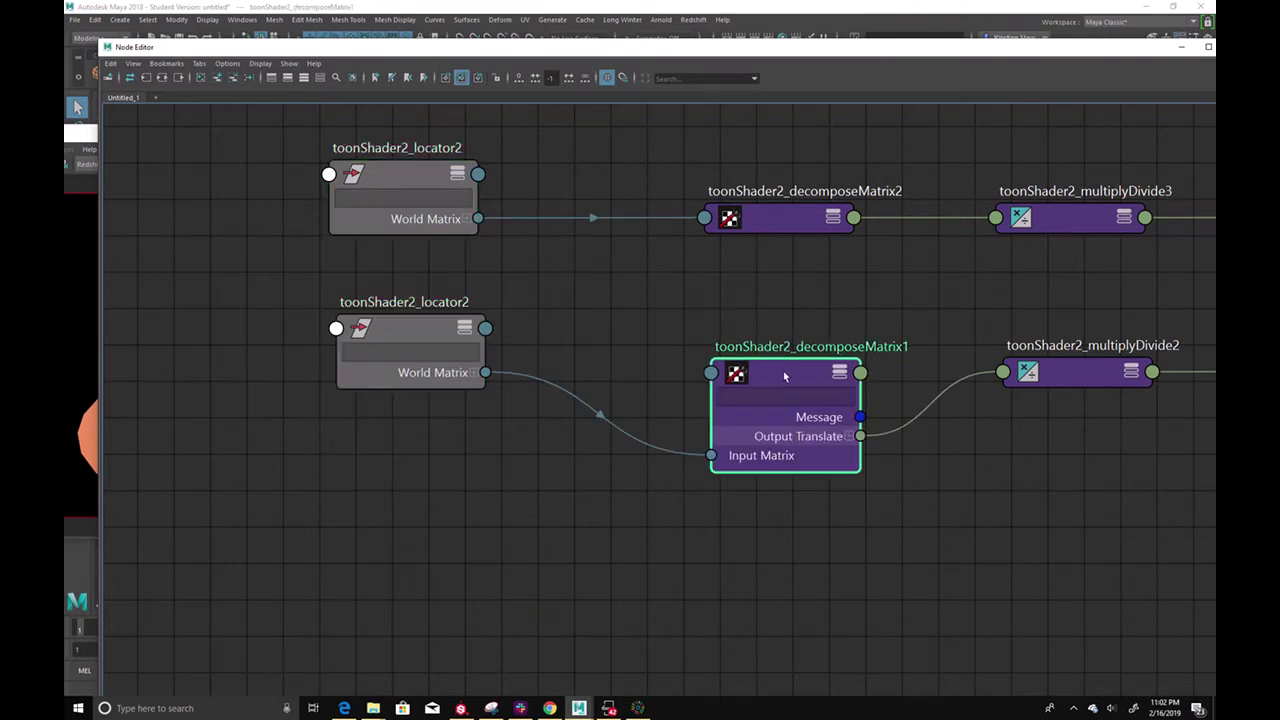
left_click(798, 217)
key("2")
left_click_drag(796, 222, 809, 167)
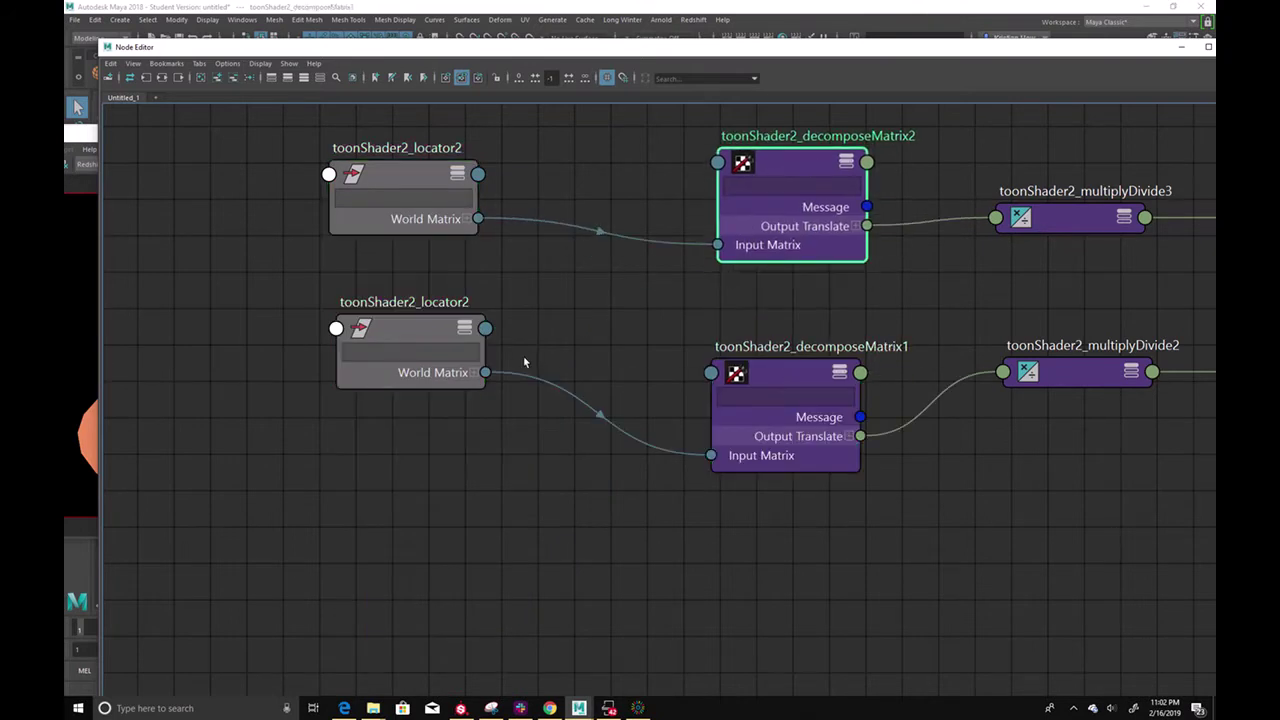
Connect the lower locator's World Matrix[0] to toonShader2_decomposeMatrix2's Input Matrix and delete the upper toonShader2_locator2 node
left_click(475, 372)
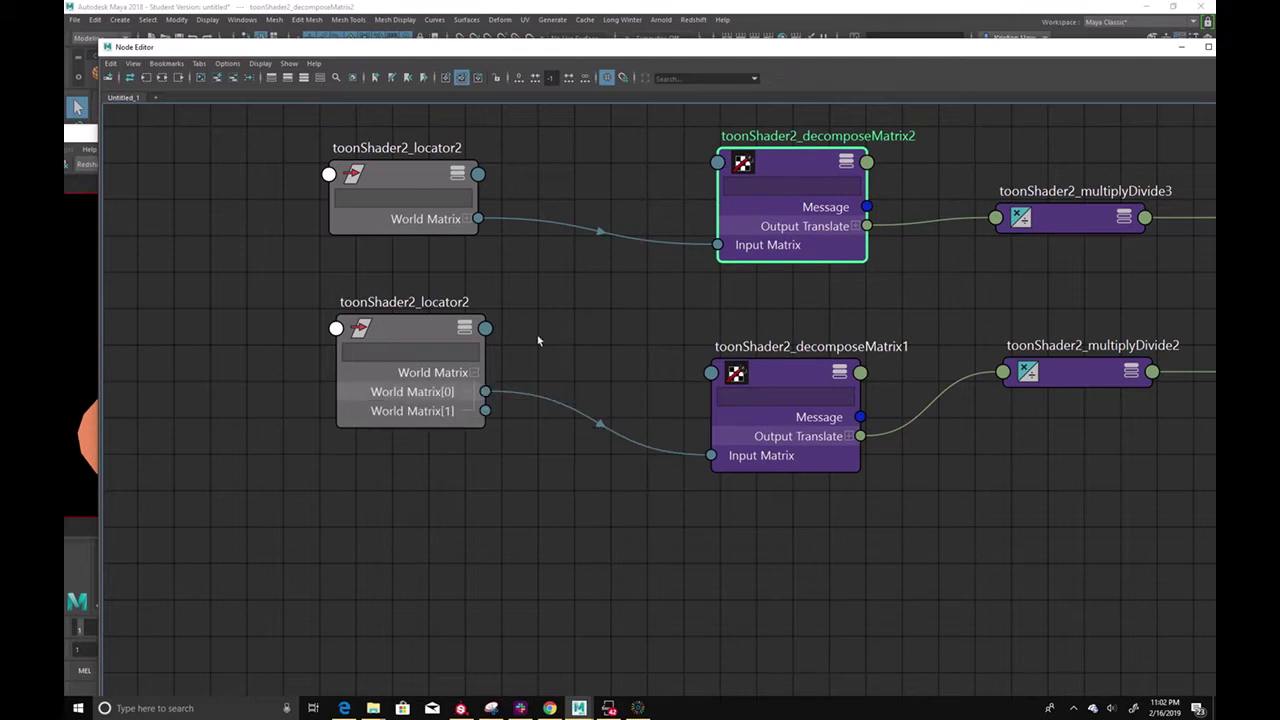
left_click_drag(485, 392, 718, 245)
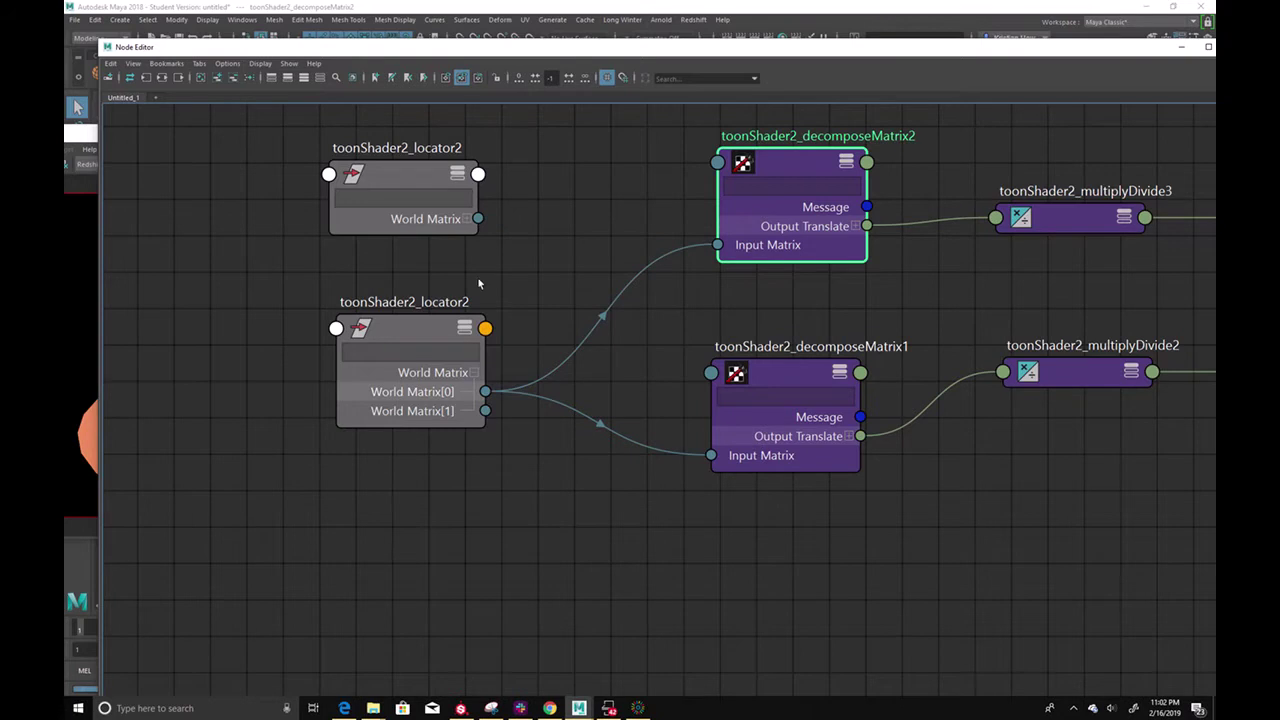
left_click(415, 177)
key("Delete")
Uncover the viewport from the Node Editor and select the light with its remaining locator for moving
left_click_drag(721, 49, 1011, 492)
left_click(760, 305)
left_click(733, 239)
left_click_drag(734, 246, 736, 186, "alt")
key("w")
left_click_drag(786, 236, 766, 286, "alt")
middle_click_drag(766, 286, 746, 317, "alt")
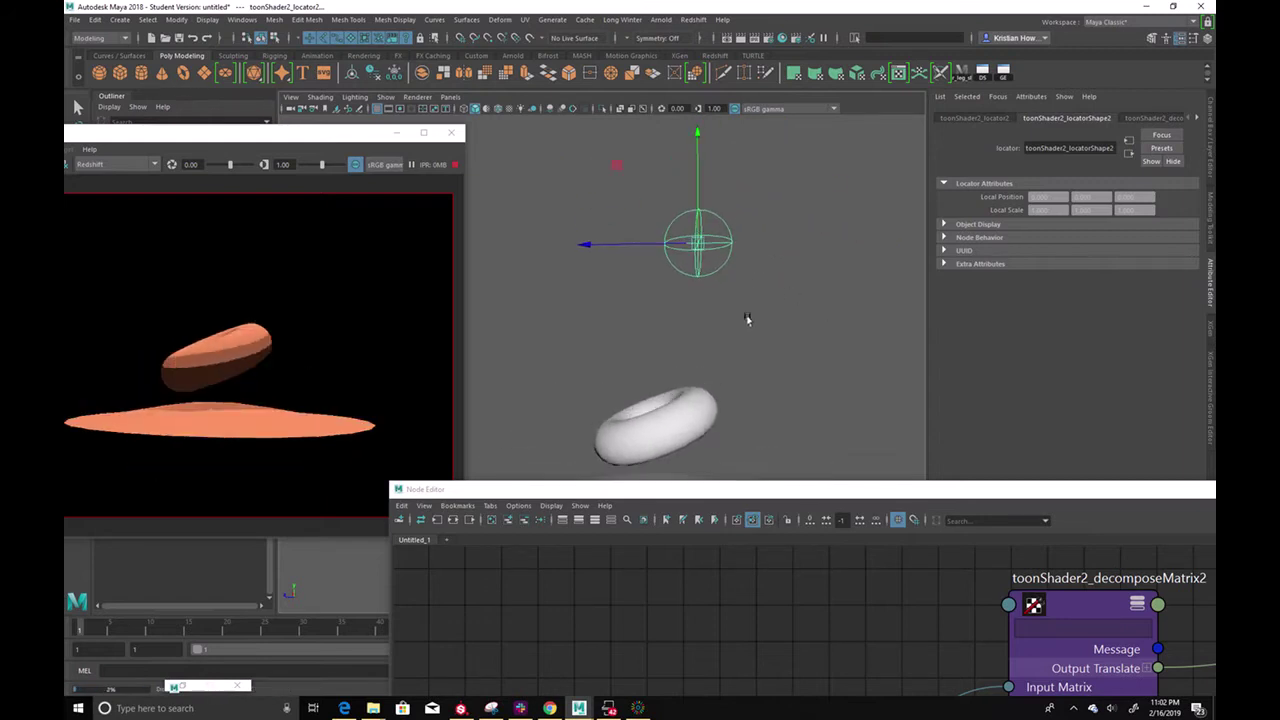
mouse_move(698, 248)
left_mouse_down()
mouse_move(816, 395)
mouse_move(781, 328)
mouse_move(691, 263)
mouse_move(683, 229)
left_mouse_up()
left_click_drag(782, 267, 771, 242)
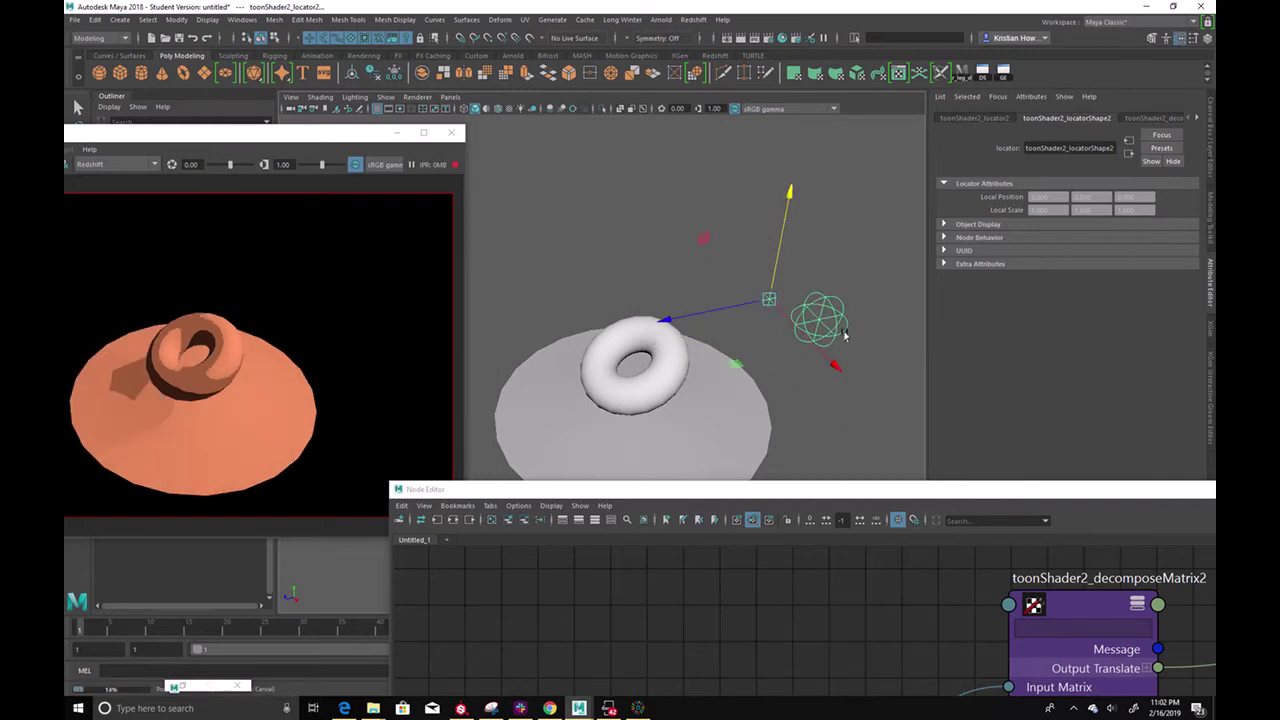
key("ctrl+z")
key("ctrl+z")
Reselect the light and its locator and lower them together beside the torus, close to the disc
left_click(793, 310)
left_click(706, 281)
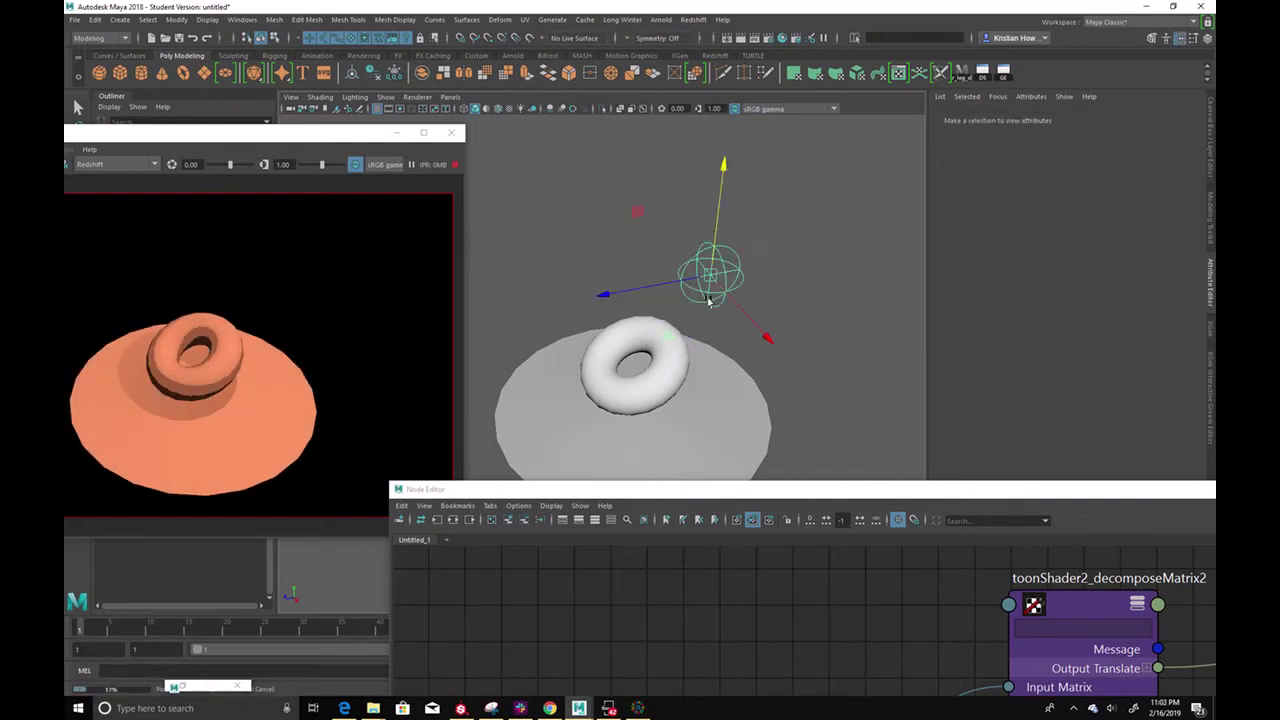
mouse_move(781, 295)
left_mouse_down()
mouse_move(674, 238)
mouse_move(710, 209)
mouse_move(711, 162)
mouse_move(722, 360)
mouse_move(721, 334)
left_mouse_up()
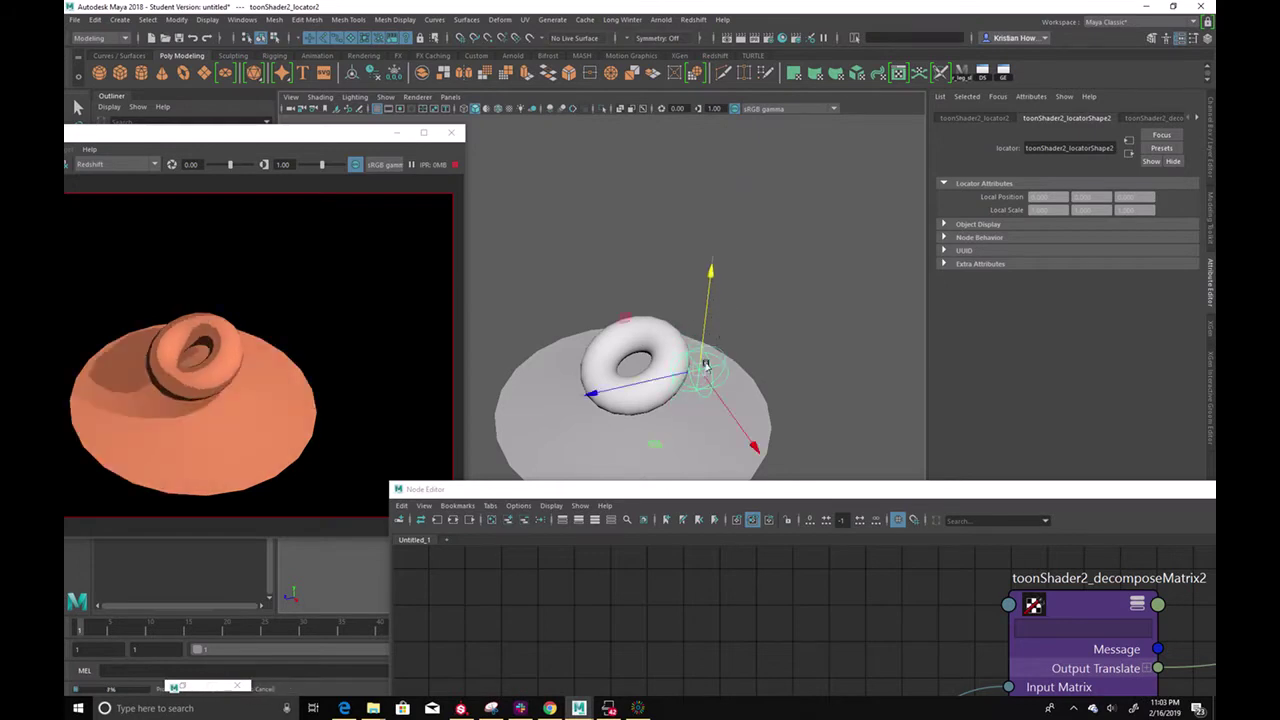
Select toonShader2_rsPhysicalLight1 and reposition it beside the torus, checking the cast shadow on the disc from a lower angle
left_click(715, 365)
left_click(724, 342)
left_click(710, 347)
left_click(706, 341)
mouse_move(706, 341)
left_mouse_down()
mouse_move(702, 205)
mouse_move(666, 380)
mouse_move(672, 347)
left_mouse_up()
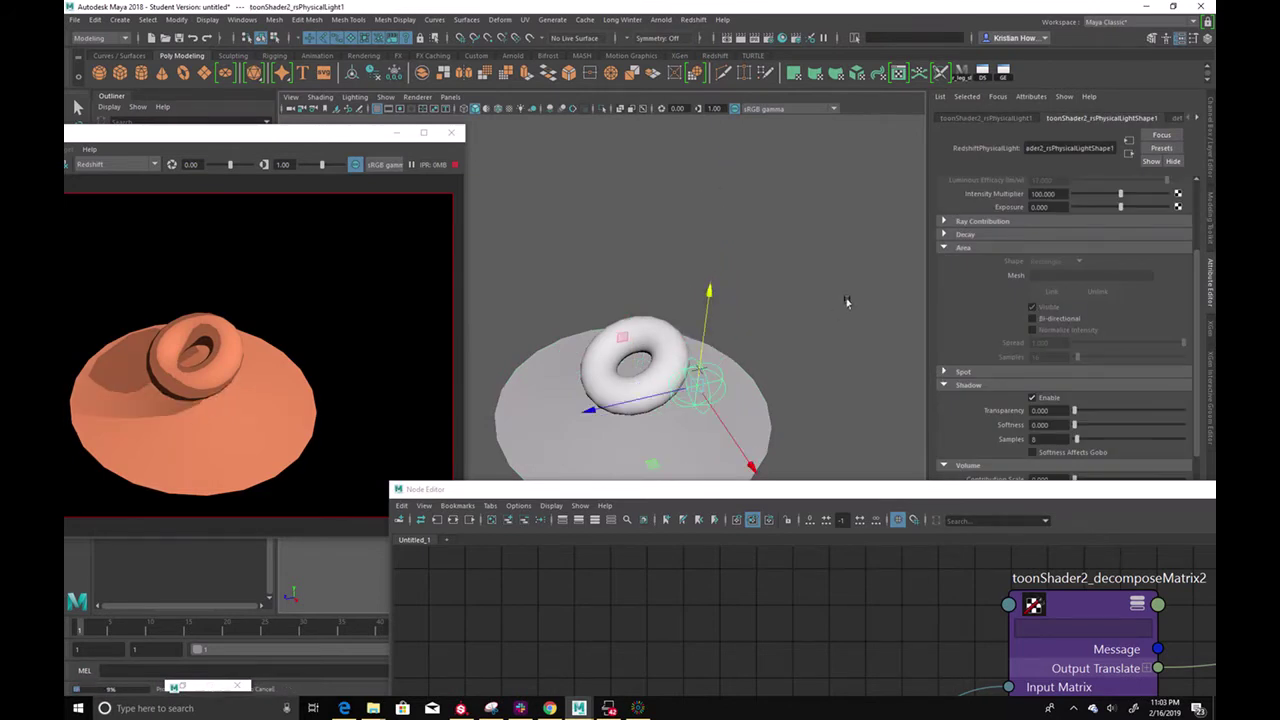
left_click_drag(807, 316, 837, 377, "alt")
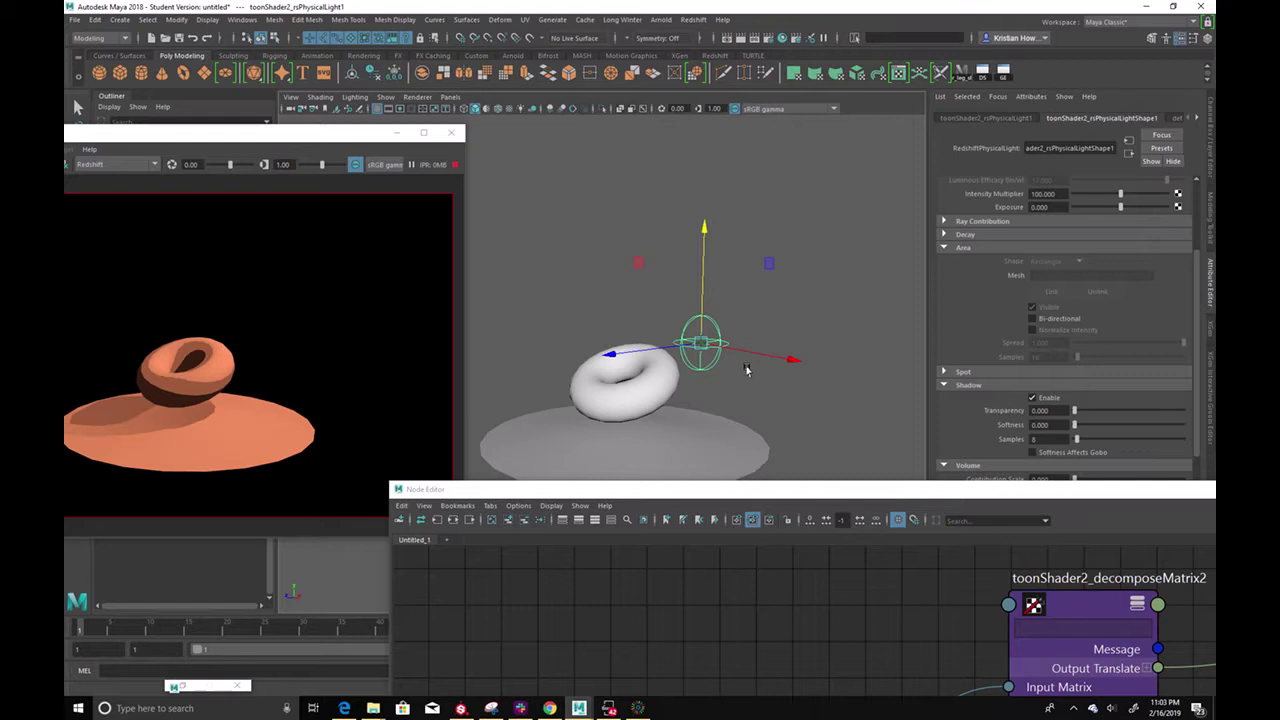
Bring the Node Editor back over the viewport and reposition the toonShader2_locator2 node beside the two decomposeMatrix nodes it drives
left_click_drag(804, 489, 774, 129)
left_click_drag(672, 408, 594, 357)
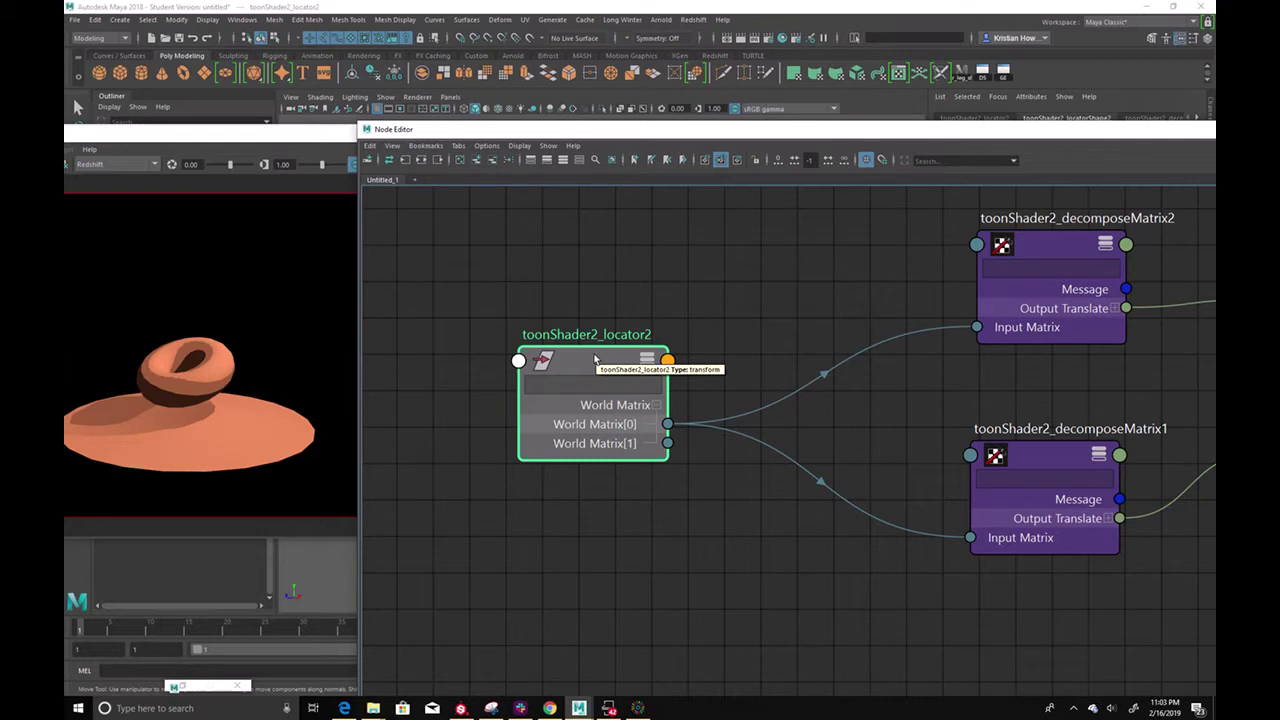
left_click_drag(599, 352, 576, 298)
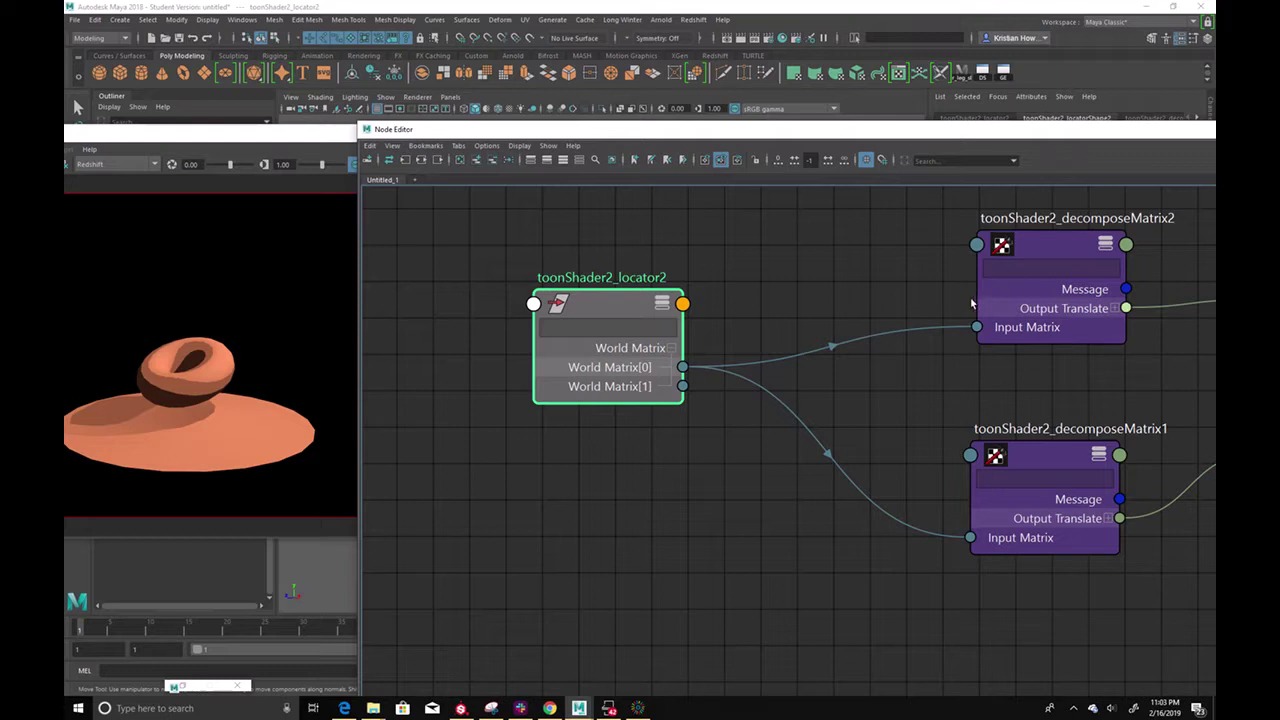
Close the Node Editor and the Redshift render view
left_click_drag(997, 130, 563, 149)
left_click(1062, 148)
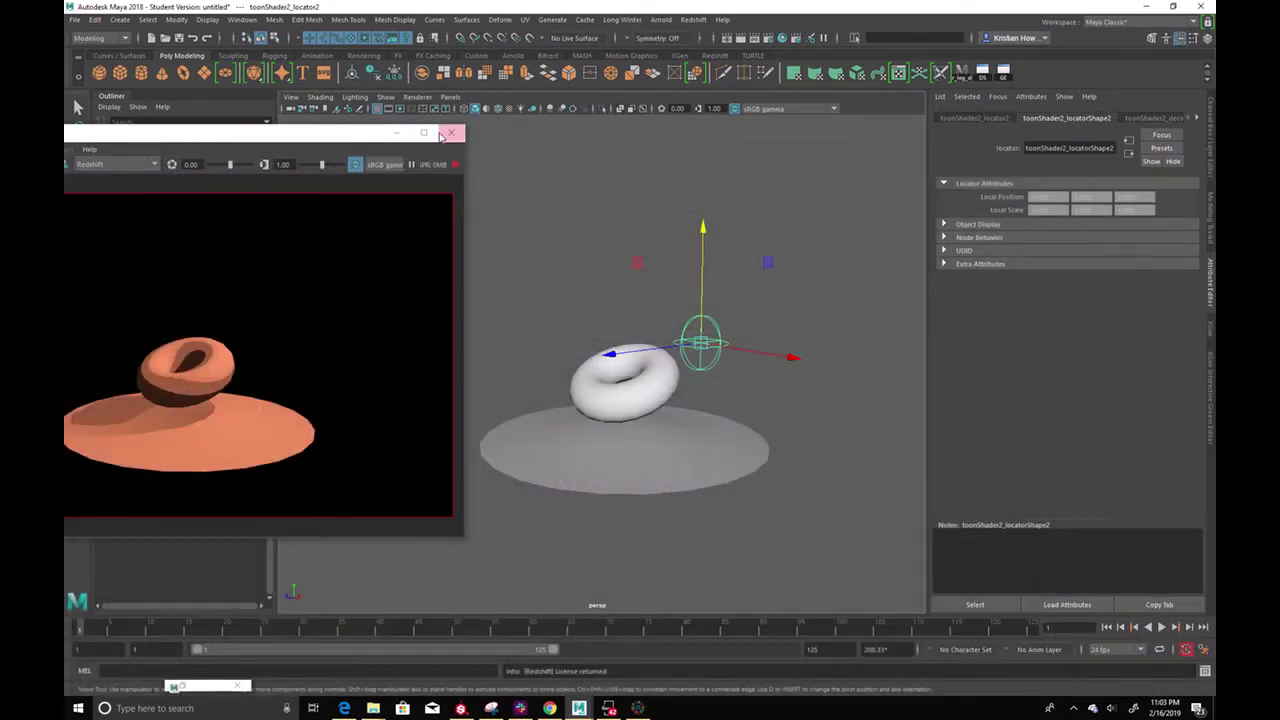
left_click(451, 133)
Open the scene Jing.ma without saving the untitled scene, continuing past the student version notice
left_click(74, 19)
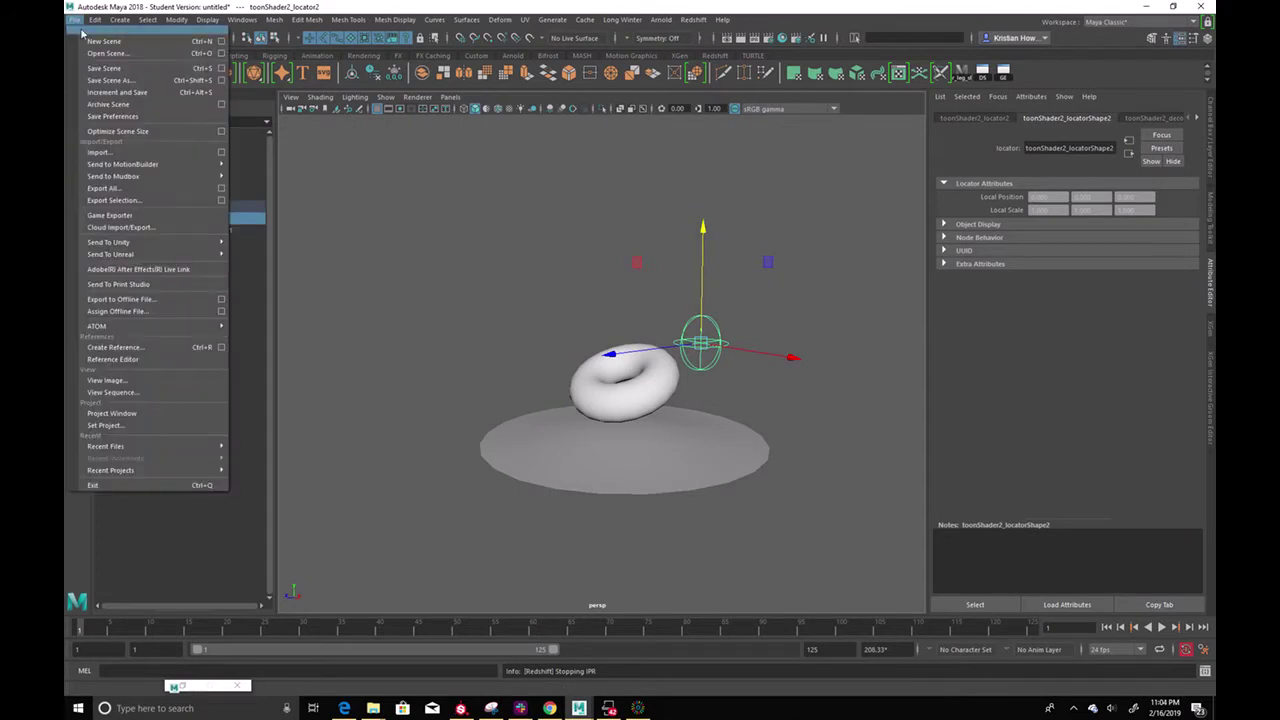
left_click(124, 60)
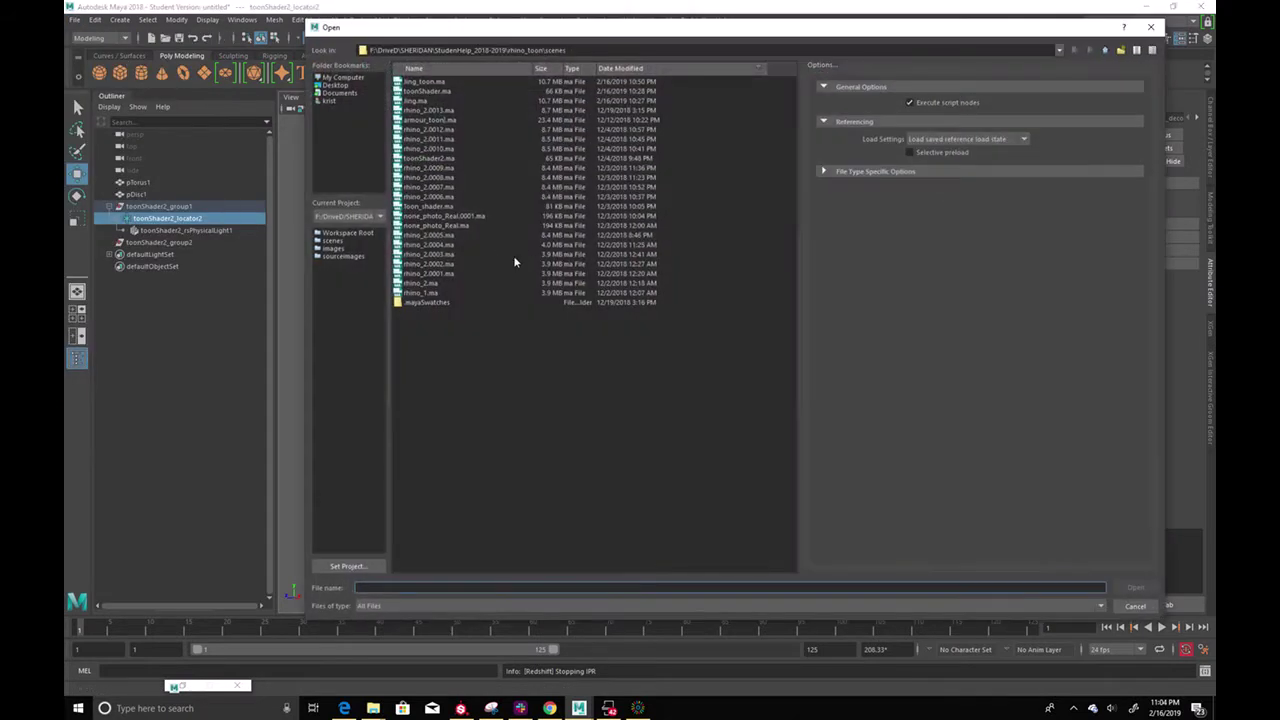
double_click(424, 101)
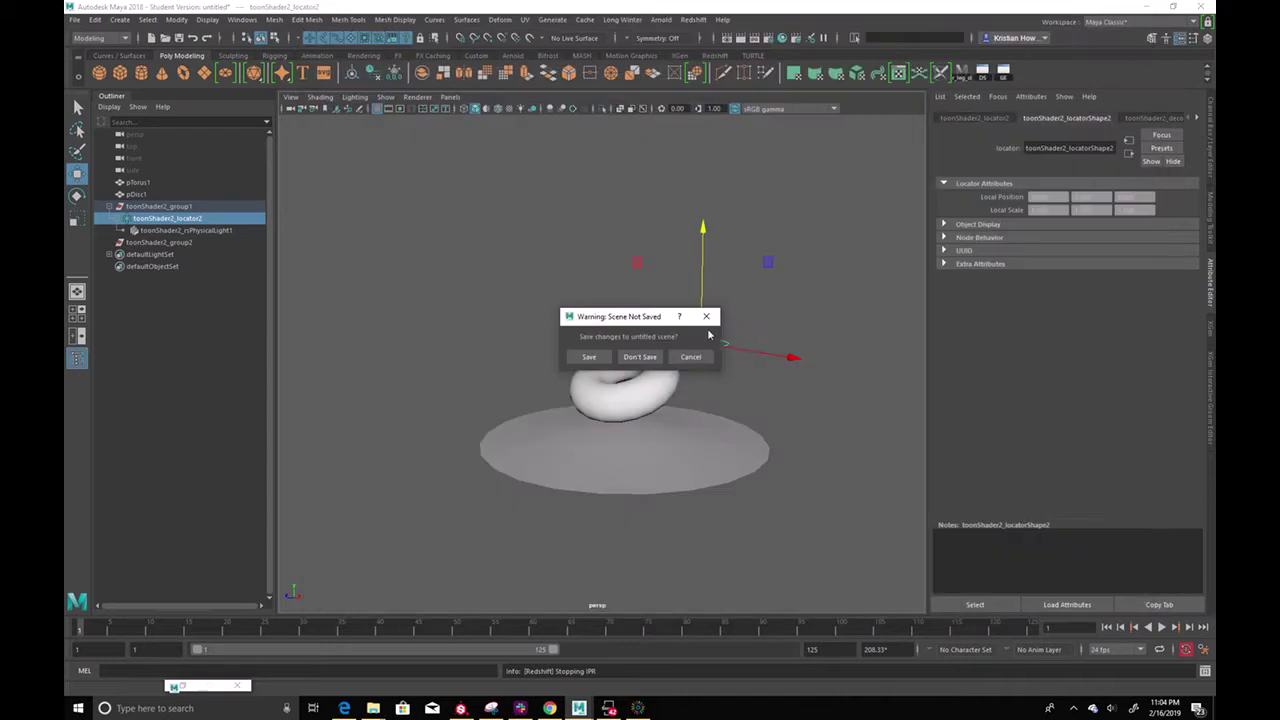
left_click(634, 356)
left_click(613, 366)
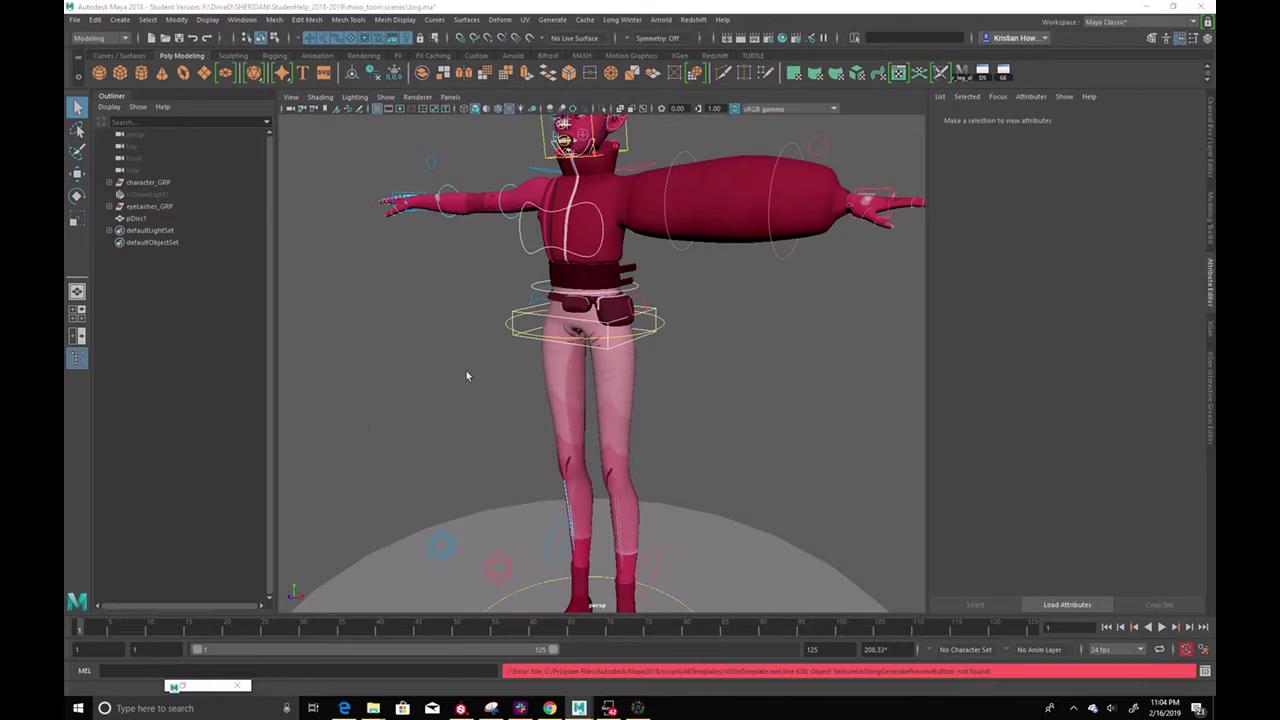
Frame the whole character and uniformly scale up the pDisc1 ground disc so it extends well beyond the feet
scroll(713, 391, "down", 3)
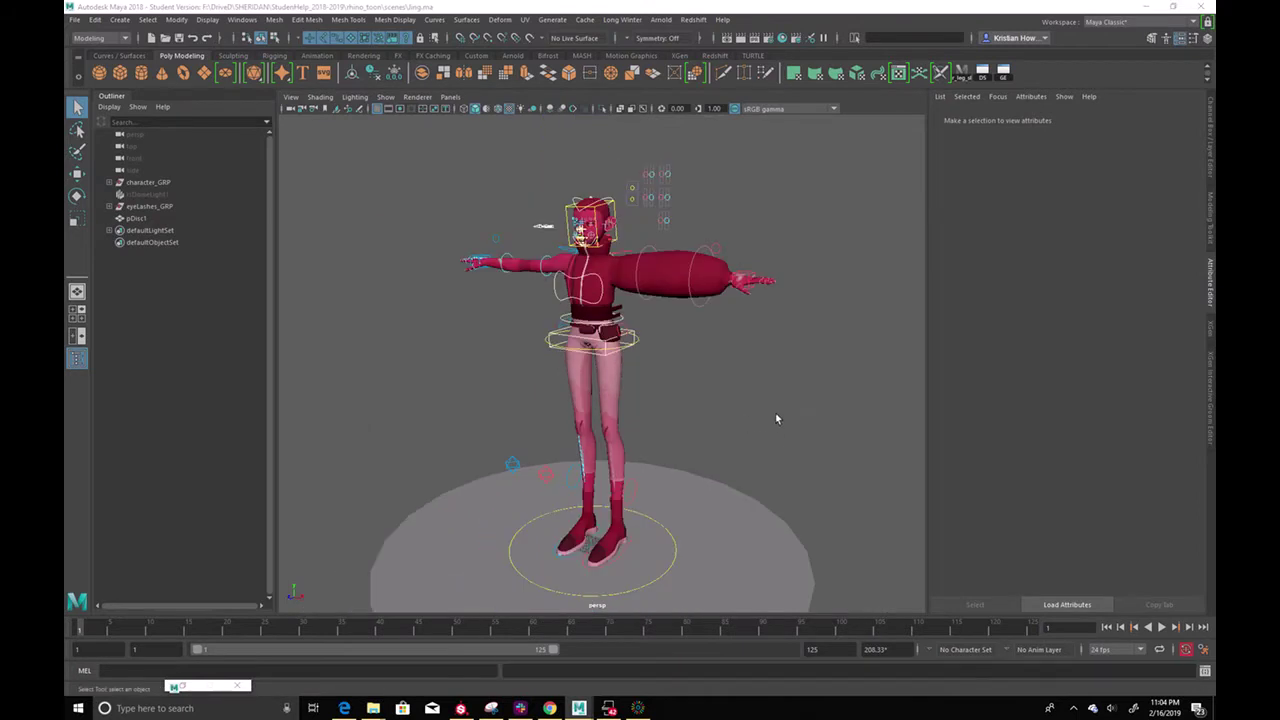
left_click_drag(776, 418, 777, 363, "alt")
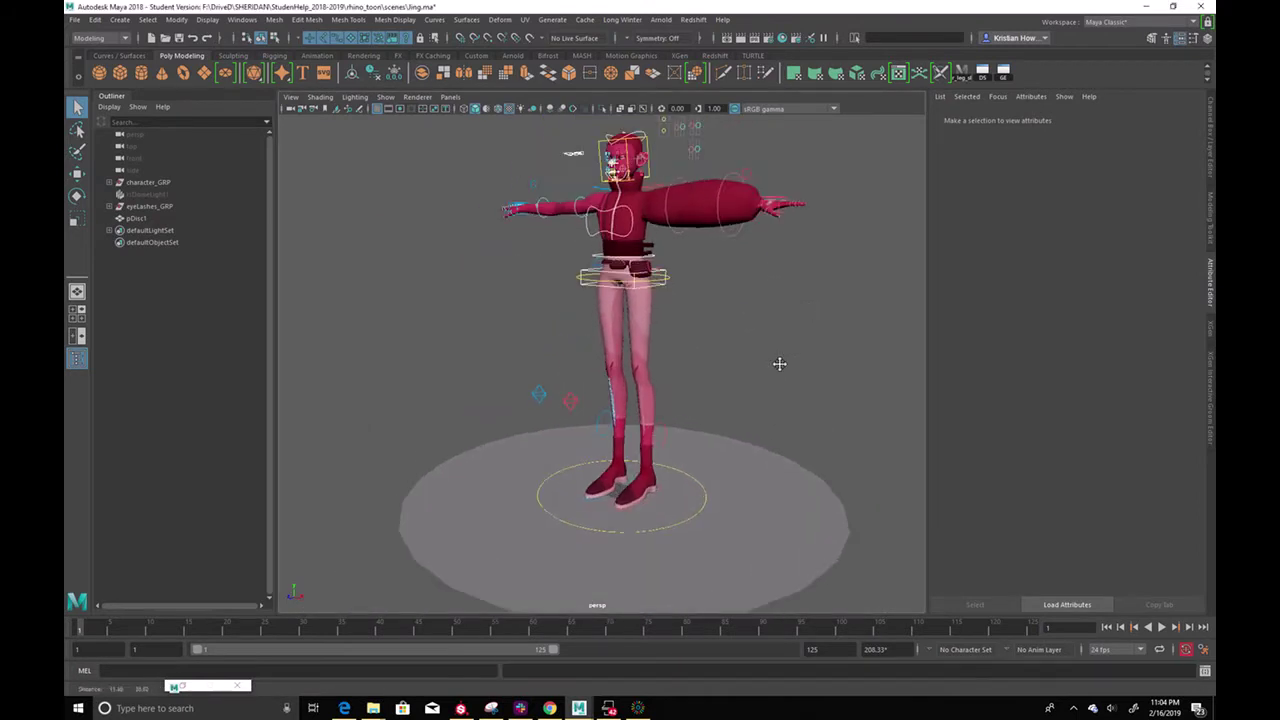
left_click(745, 457)
key("r")
left_click_drag(621, 492, 829, 361)
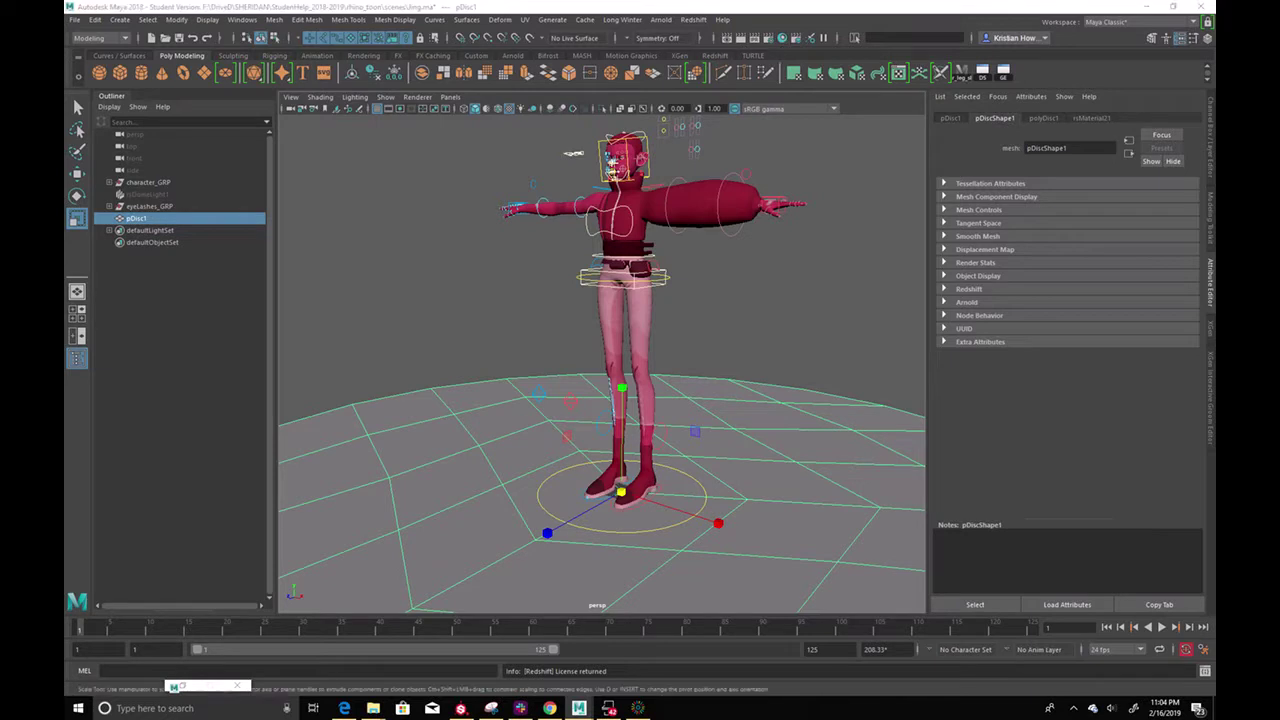
Delete the disc's rsMaterial21 and its rsMaterial21SG shading group in the Hypershade
left_click_drag(1279, 62, 642, 72)
left_click(553, 314)
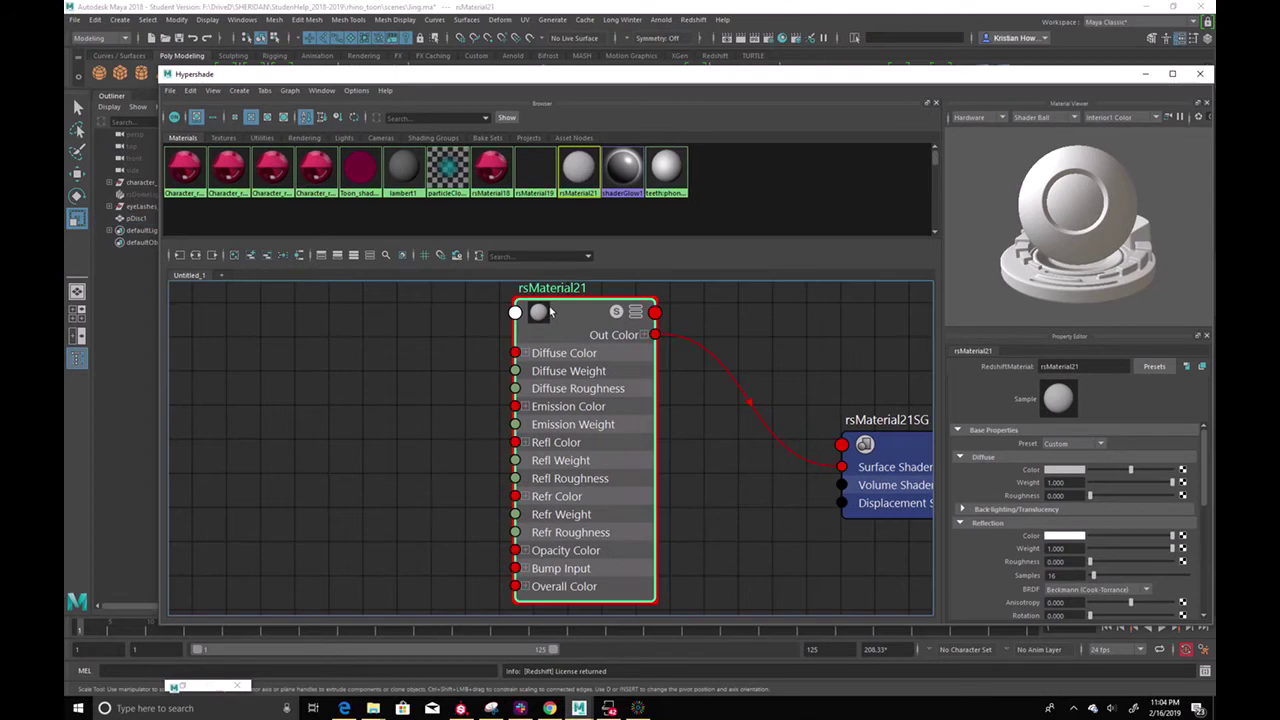
key("Delete")
left_click(874, 434)
key("Delete")
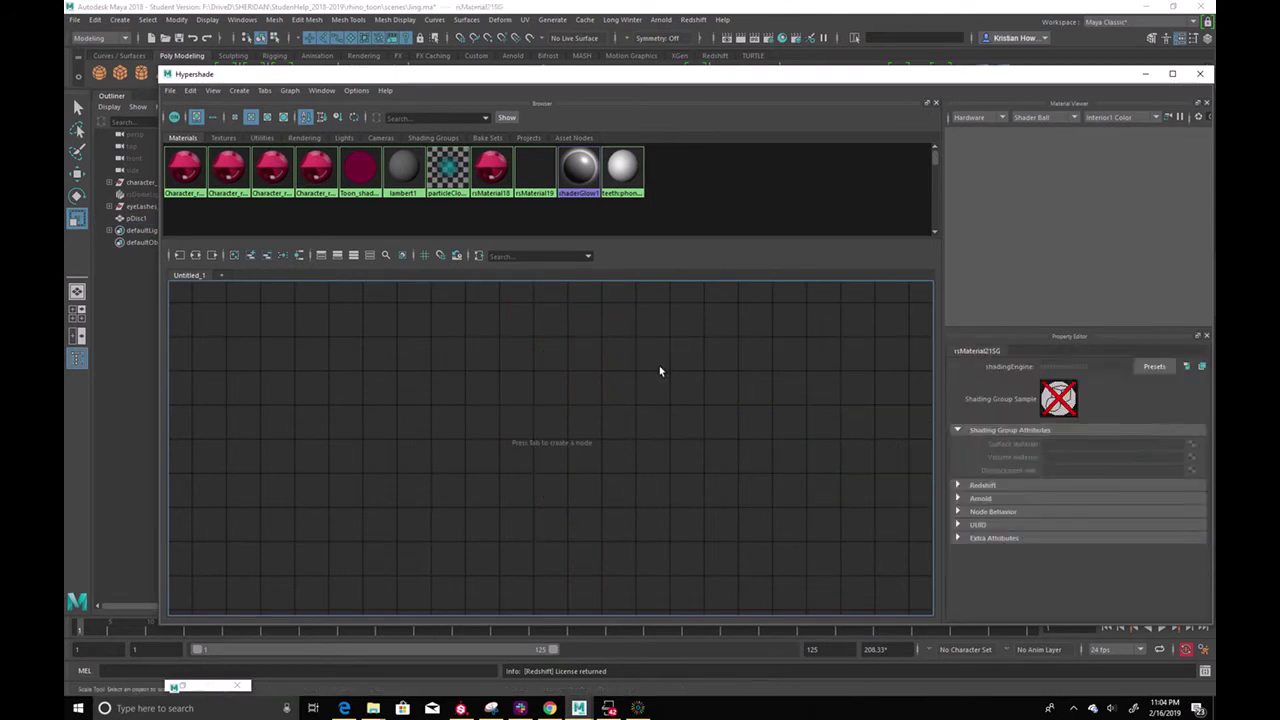
Delete the old Toon_shader_rsMatteShadow1 material and assign lambert1 to pDisc1
left_click_drag(545, 74, 753, 68)
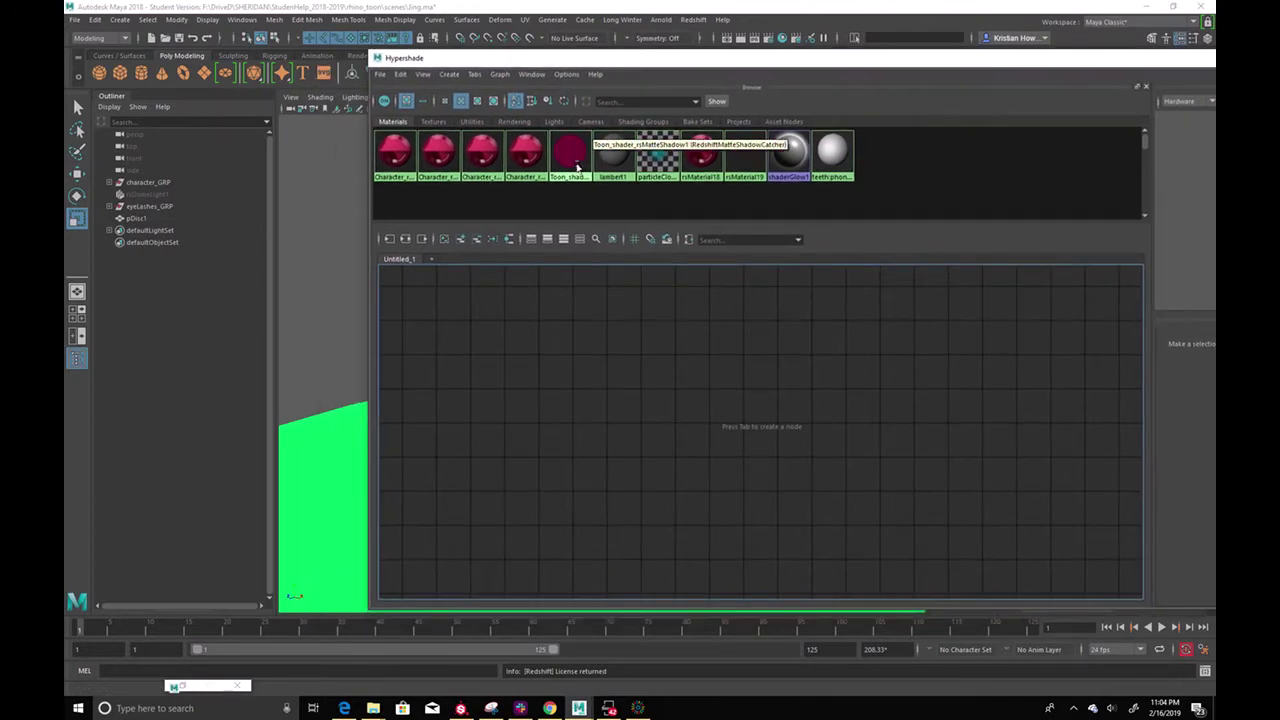
middle_click_drag(579, 142, 636, 352)
left_click_drag(672, 385, 783, 343)
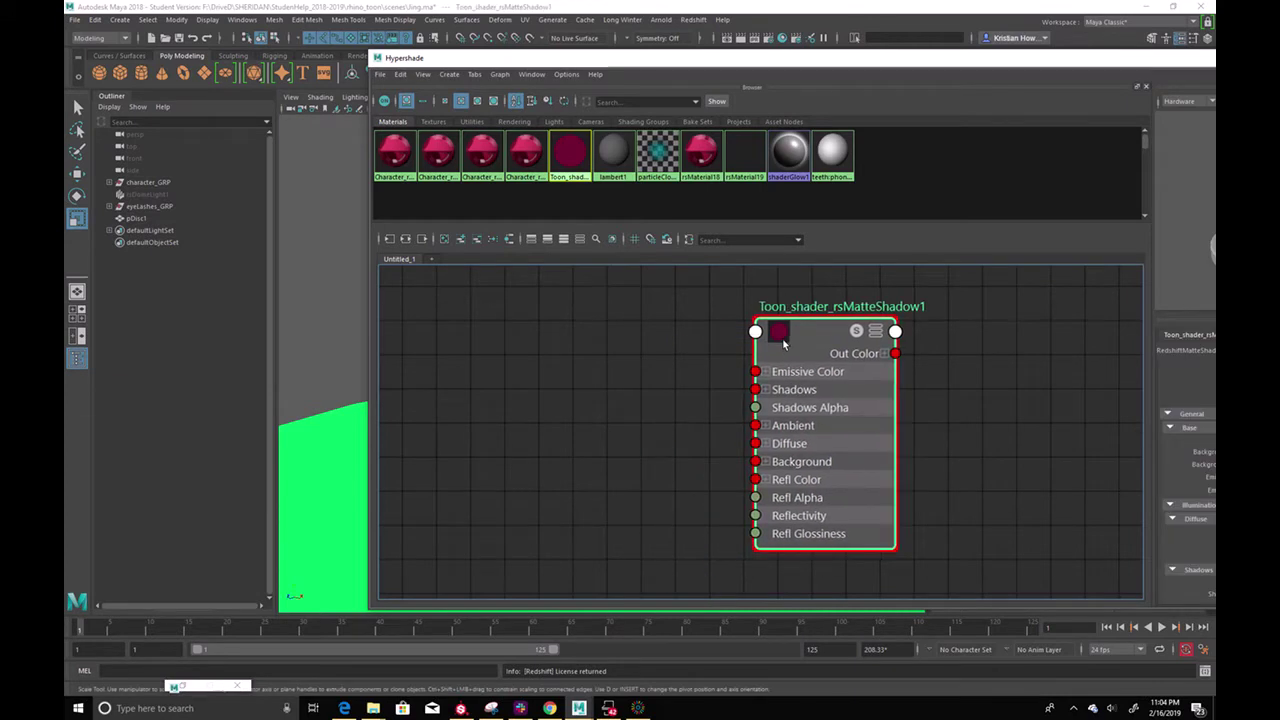
key("Delete")
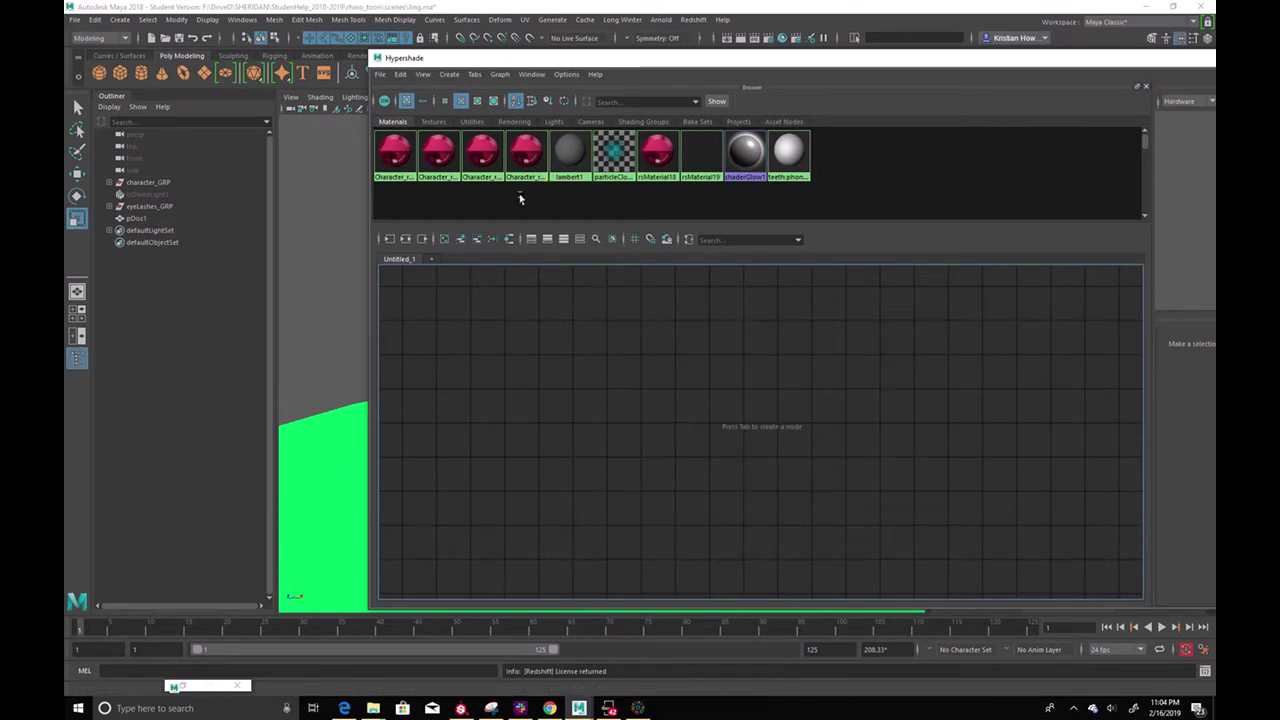
left_click_drag(556, 58, 714, 59)
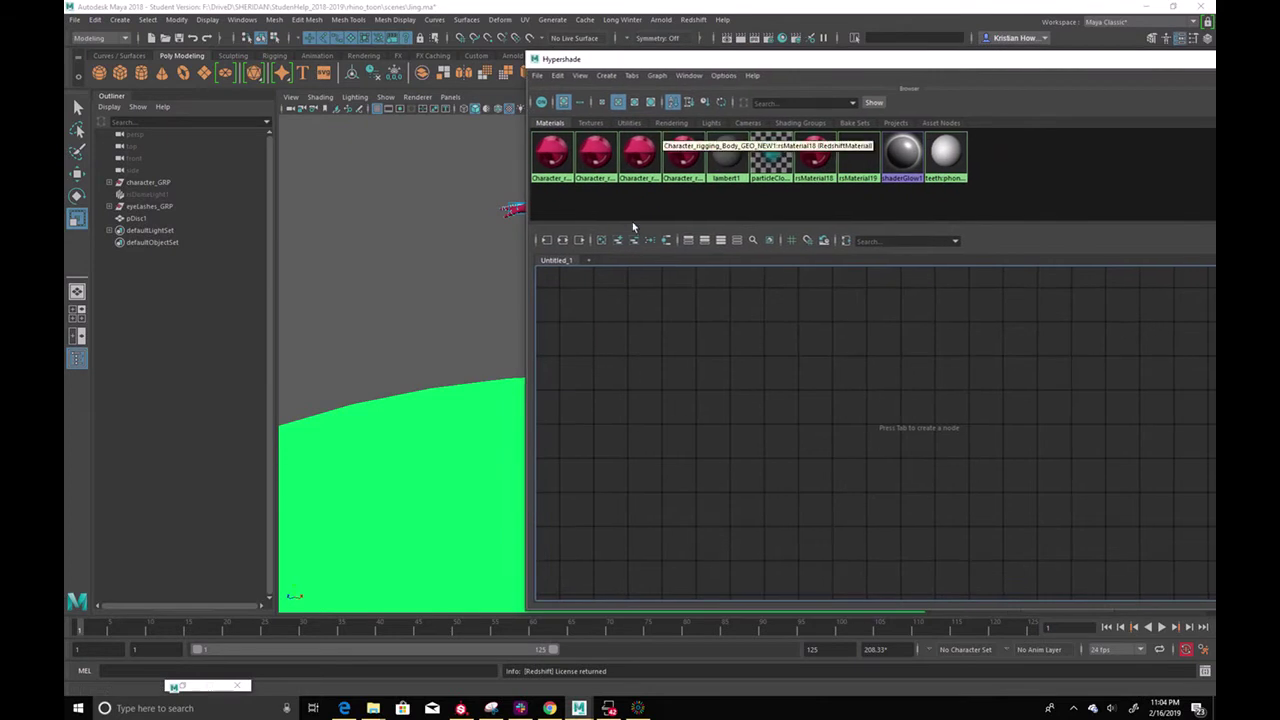
middle_click_drag(727, 155, 436, 472)
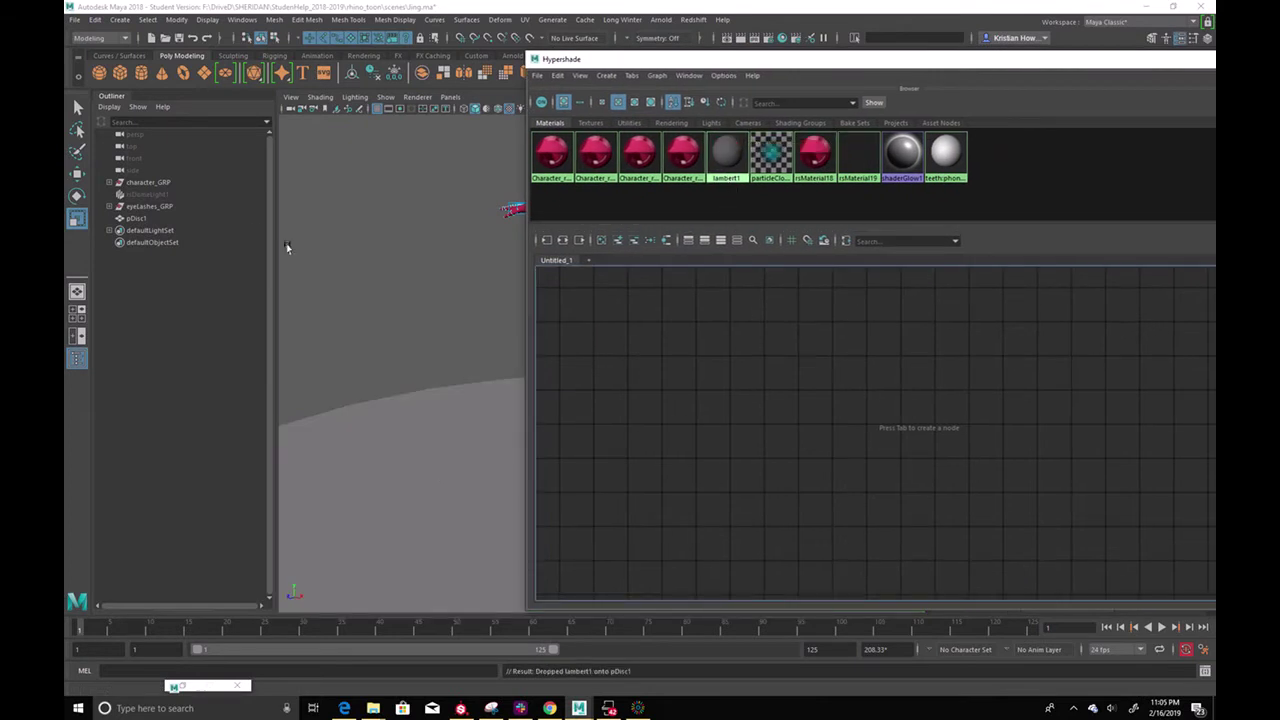
left_click(75, 20)
mouse_move(157, 164)
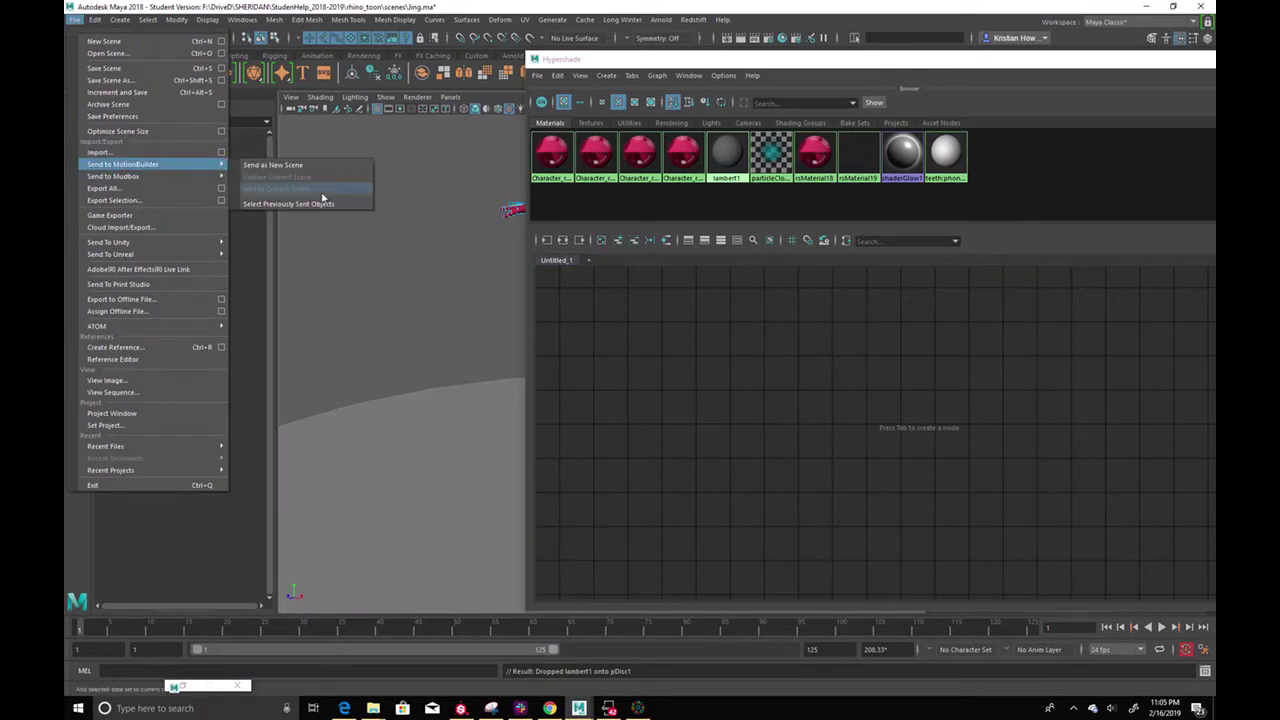
left_click(366, 262)
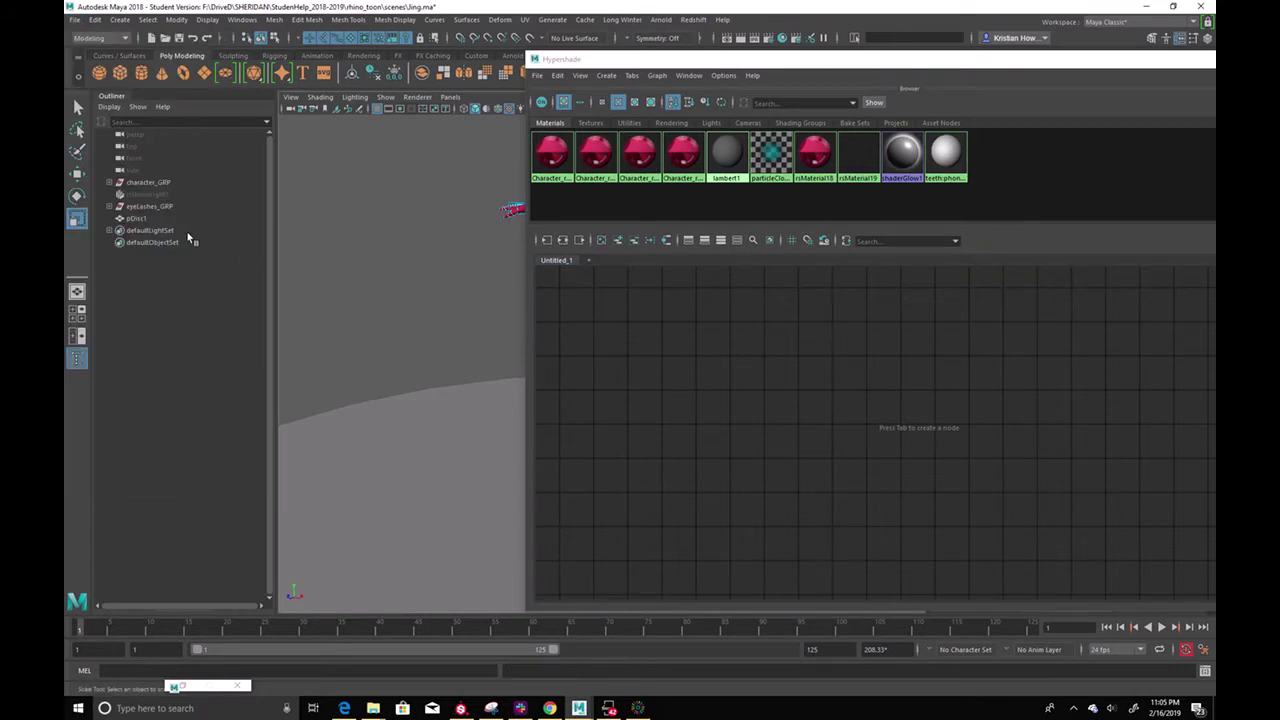
Import toonShader2.ma into the character scene, continuing past the student version notice
left_click(75, 20)
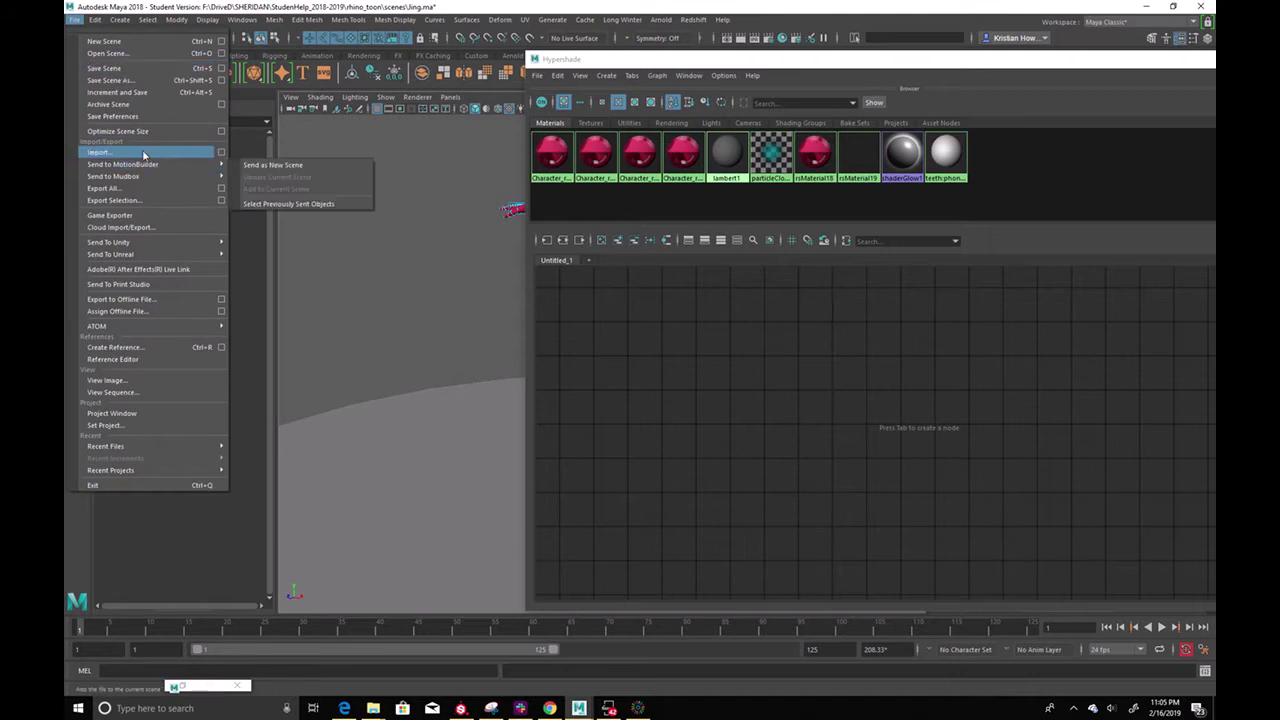
left_click(143, 152)
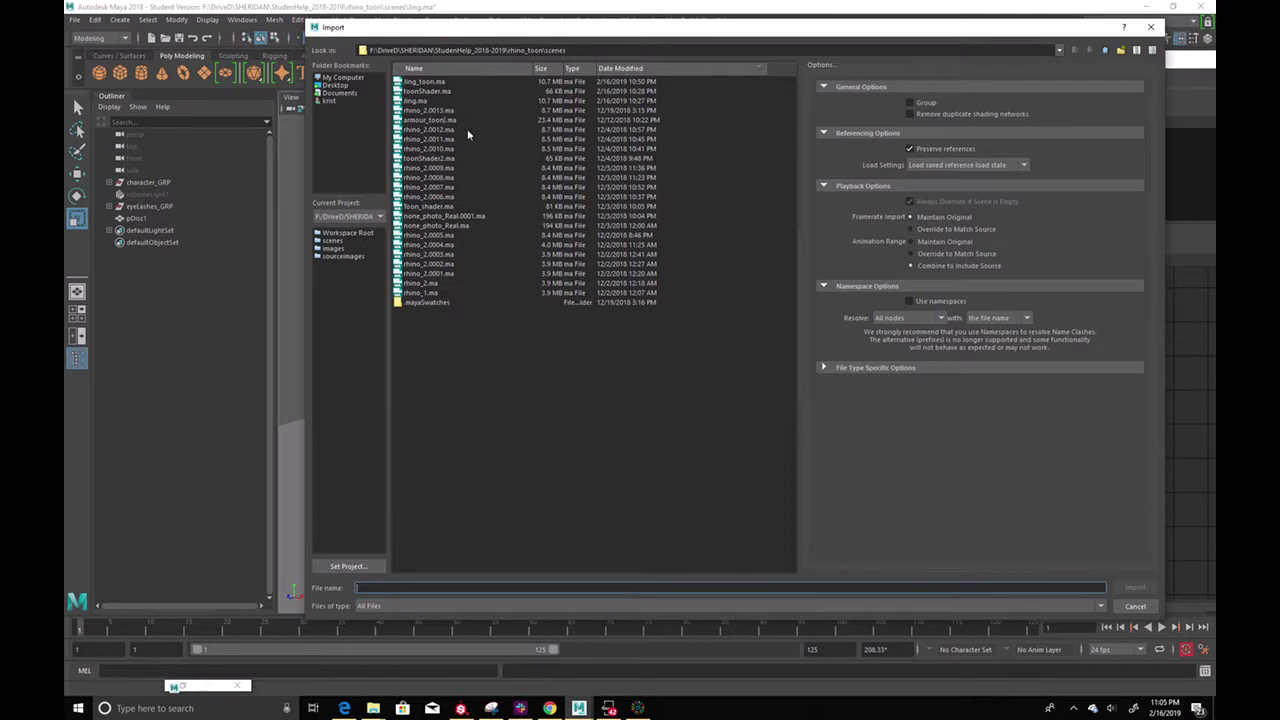
double_click(440, 158)
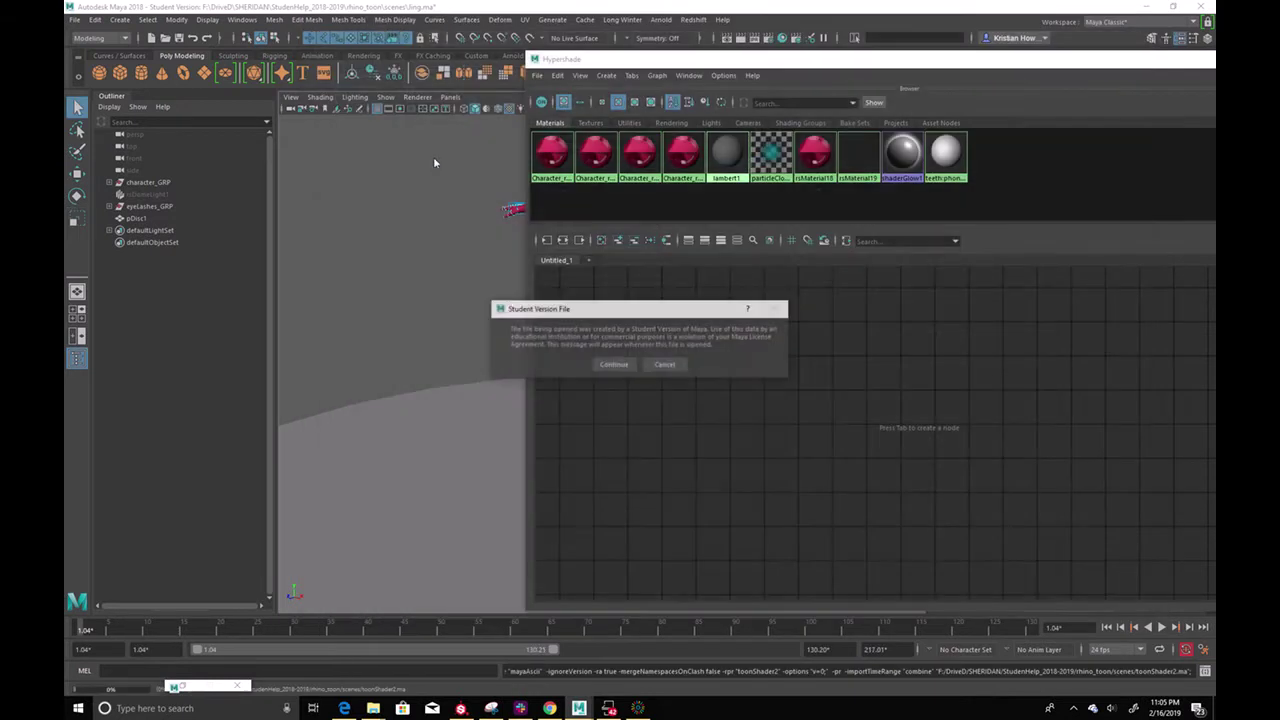
left_click(613, 364)
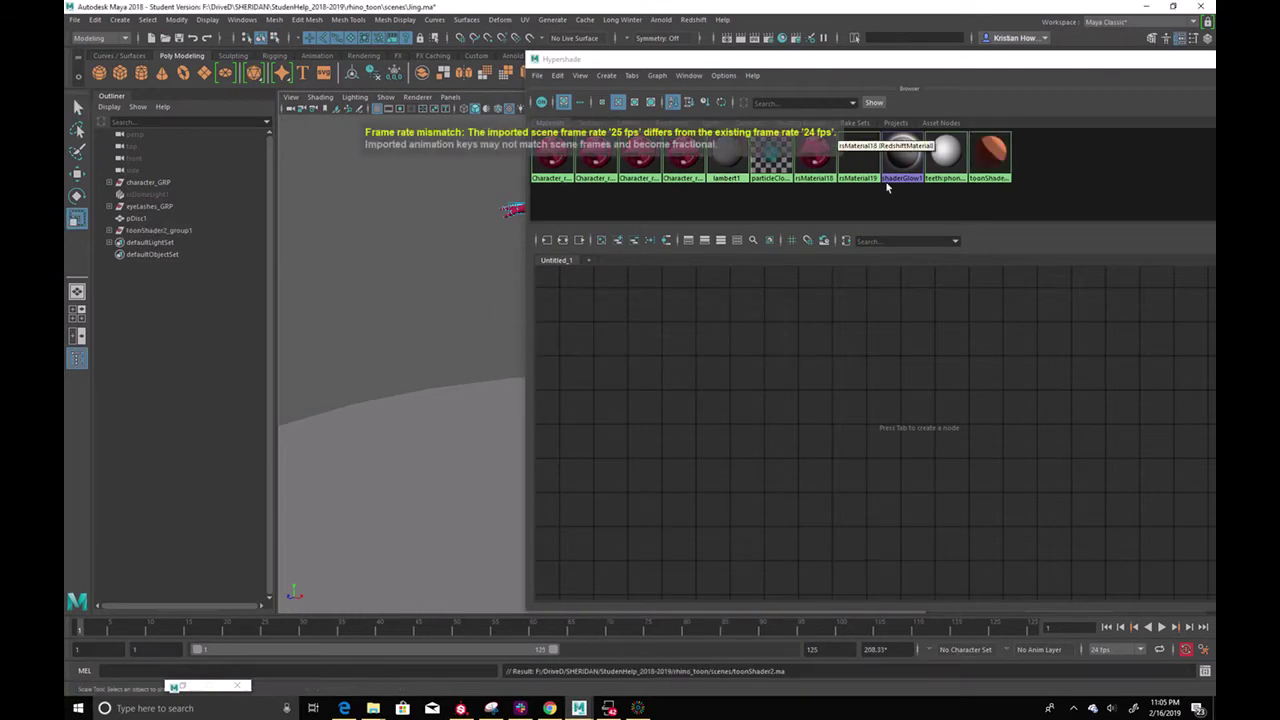
Add the imported toonShader2_rsIncandescent1 material and the file6 texture to the Hypershade work area and spread their nodes apart
middle_click_drag(996, 158, 880, 364)
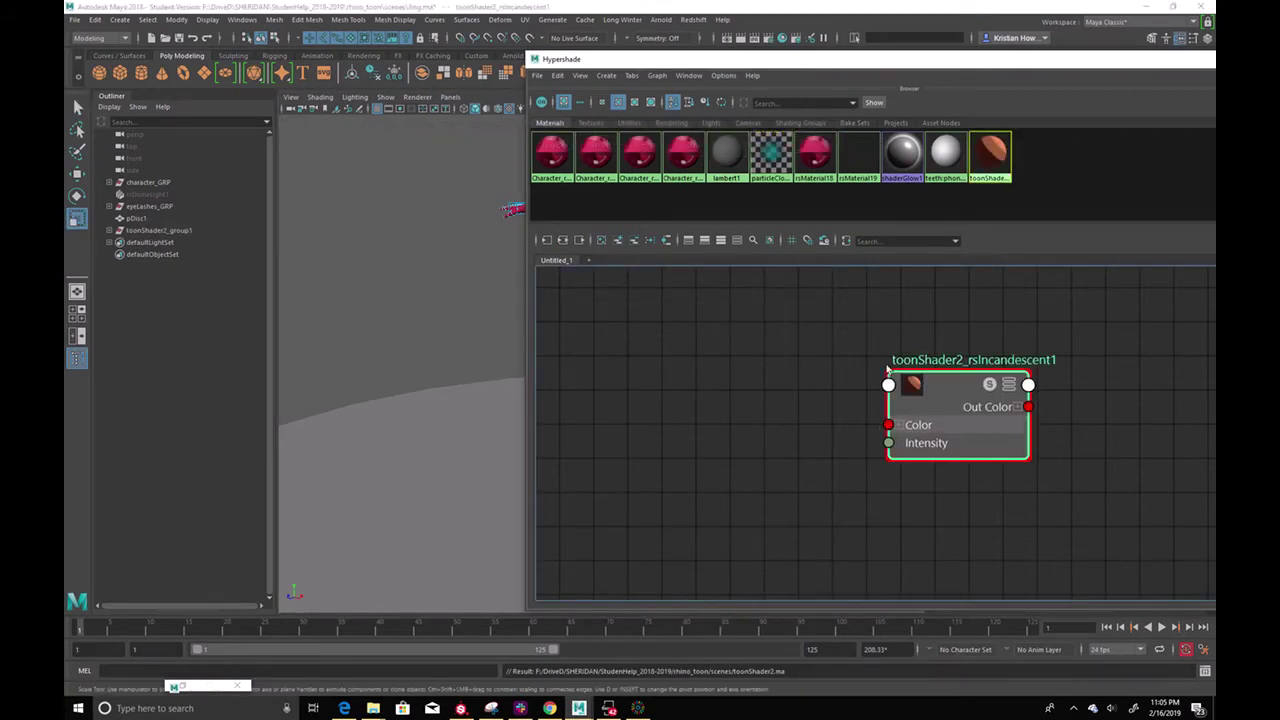
left_click(590, 122)
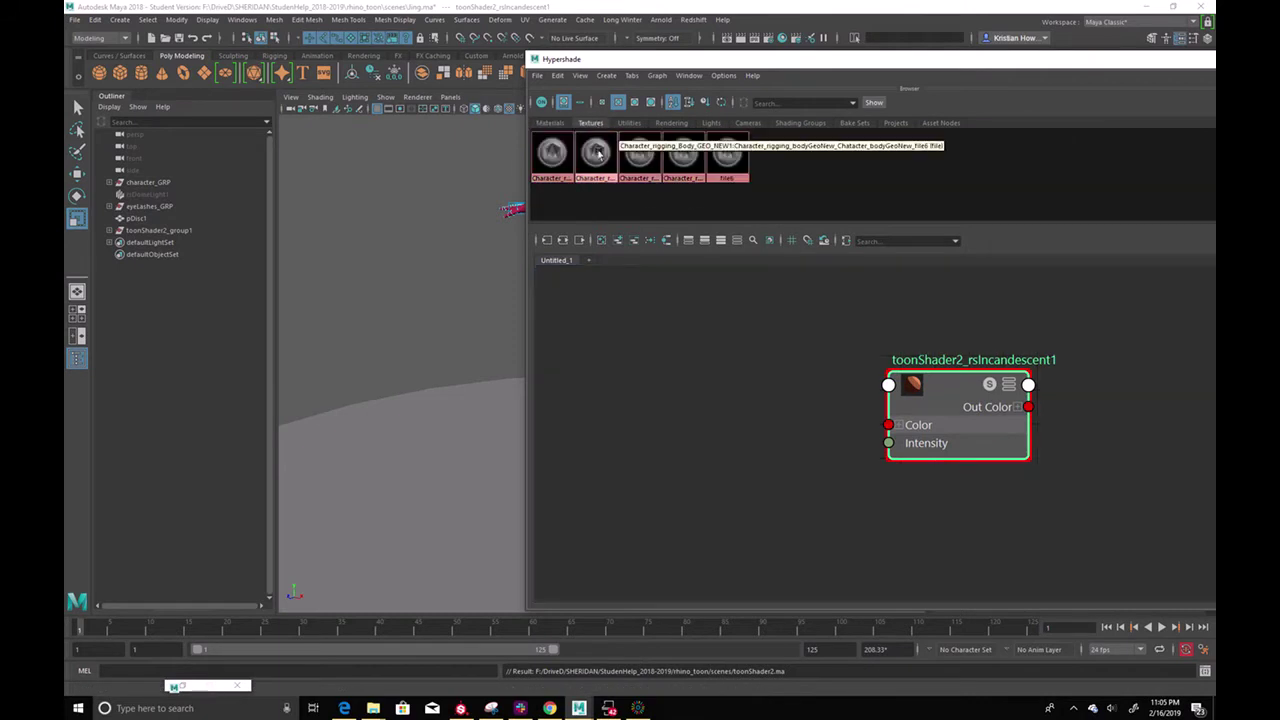
middle_click_drag(727, 164, 709, 332)
left_click_drag(766, 355, 617, 288)
left_click_drag(930, 66, 518, 52)
left_click_drag(556, 366, 633, 344)
key("3")
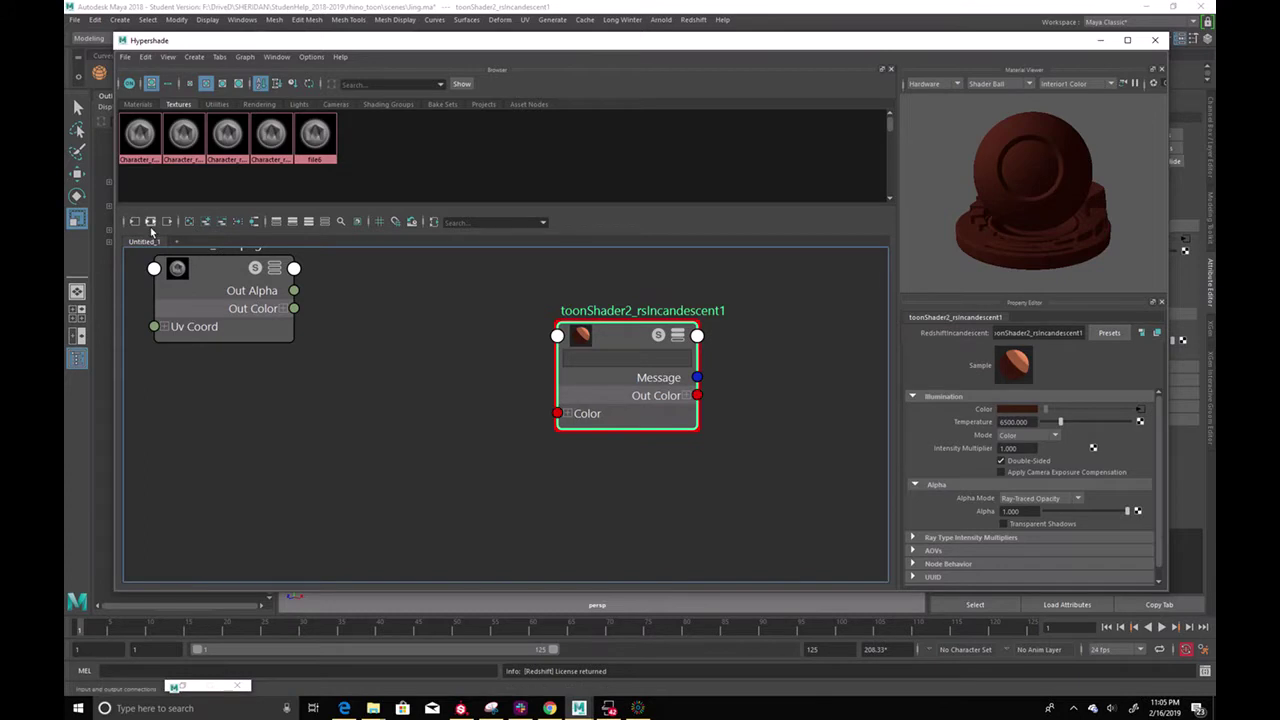
Graph the input connections of toonShader2_rsIncandescent1 and file6, and arrange the nodes with the texture near toonShader2_remapValue2
left_click(251, 279)
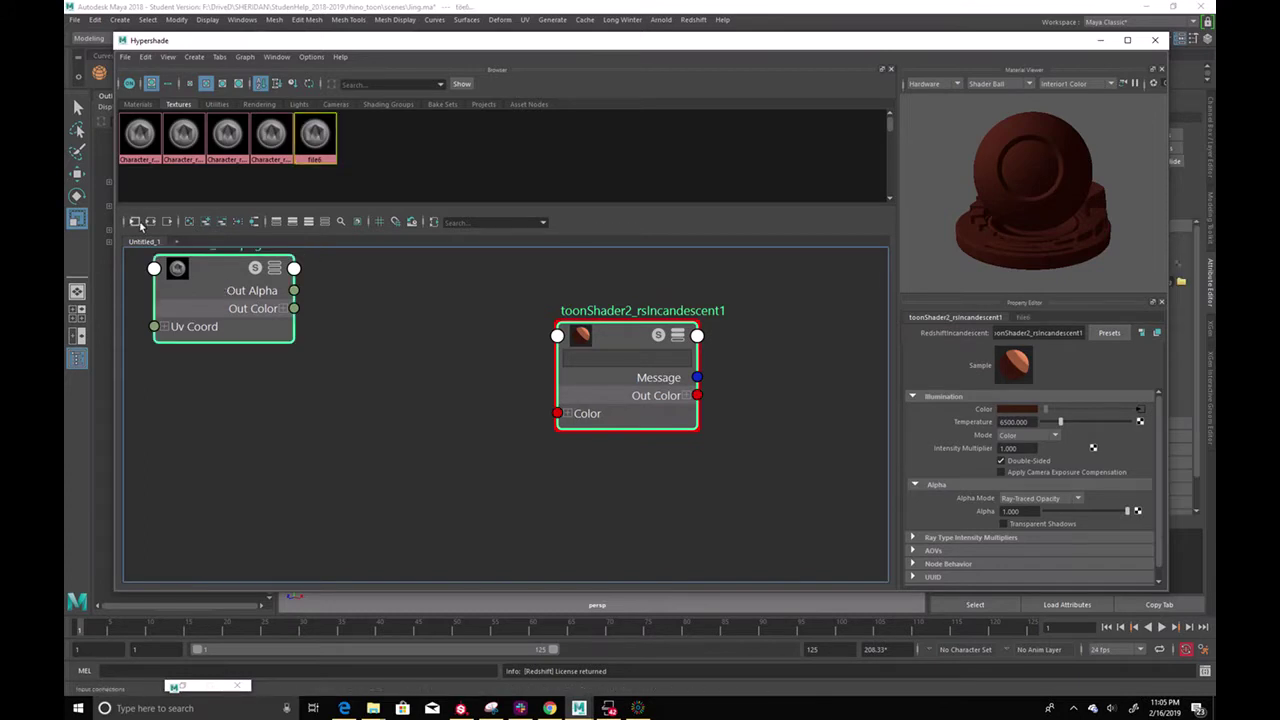
left_click(134, 221)
left_click(657, 431)
middle_click_drag(699, 440, 606, 413, "alt")
scroll(635, 421, "up", 1)
left_click_drag(576, 520, 183, 475)
left_click_drag(728, 494, 450, 386)
scroll(572, 431, "up", 5)
middle_click_drag(521, 386, 508, 448, "alt")
scroll(480, 443, "down", 2)
Duplicate the Character_Mat.png file texture node twice, placing one copy above the original and the other below it
left_click_drag(378, 444, 405, 500)
key("ctrl+d")
left_click_drag(660, 470, 386, 398)
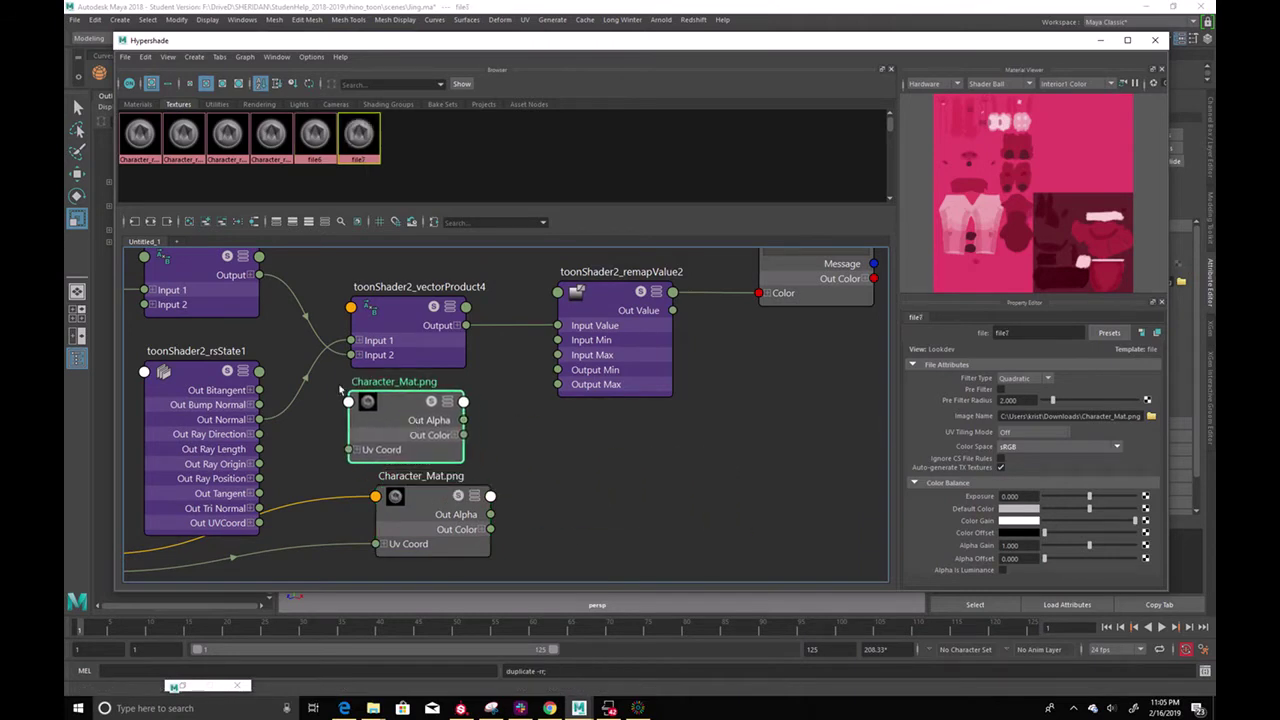
middle_click_drag(586, 487, 450, 430, "alt")
left_click(384, 460)
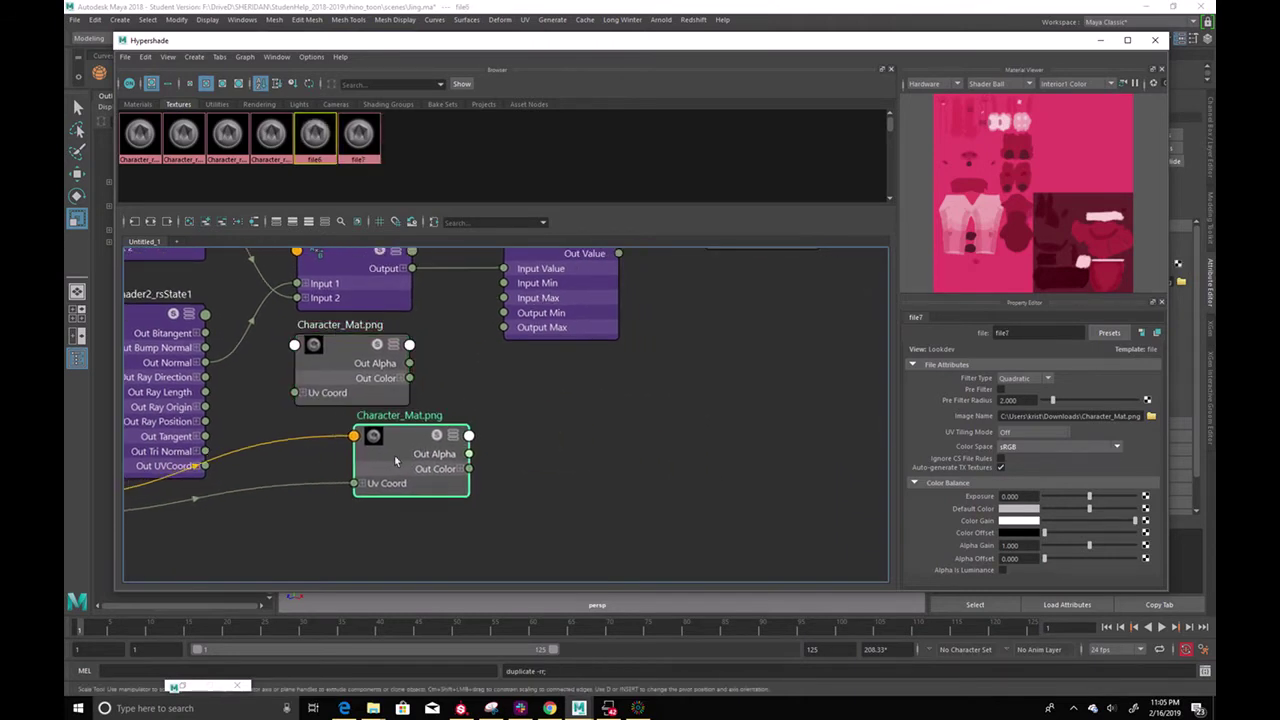
left_click_drag(384, 460, 392, 459)
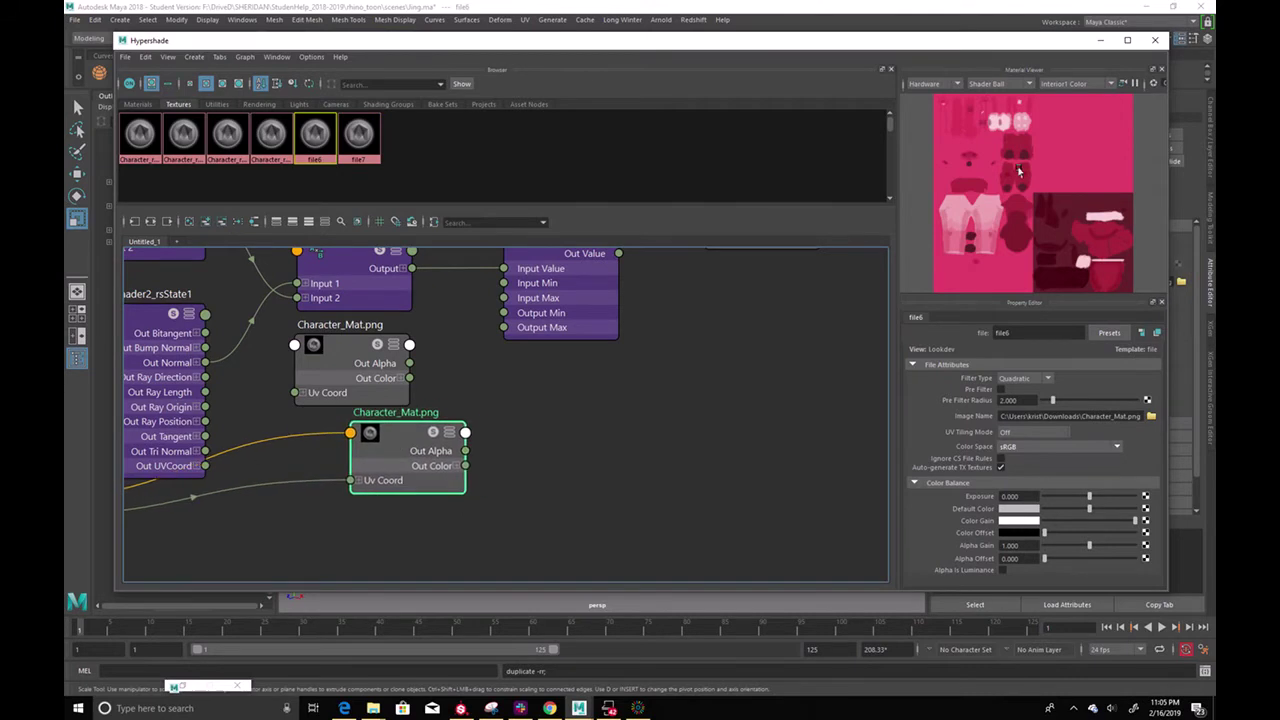
key("ctrl+d")
left_click_drag(642, 454, 449, 541)
middle_click_drag(554, 333, 516, 357, "alt")
Connect the three Character_Mat.png textures to the first three color stops of toonShader2_remapValue2, one texture per stop
left_click(497, 264)
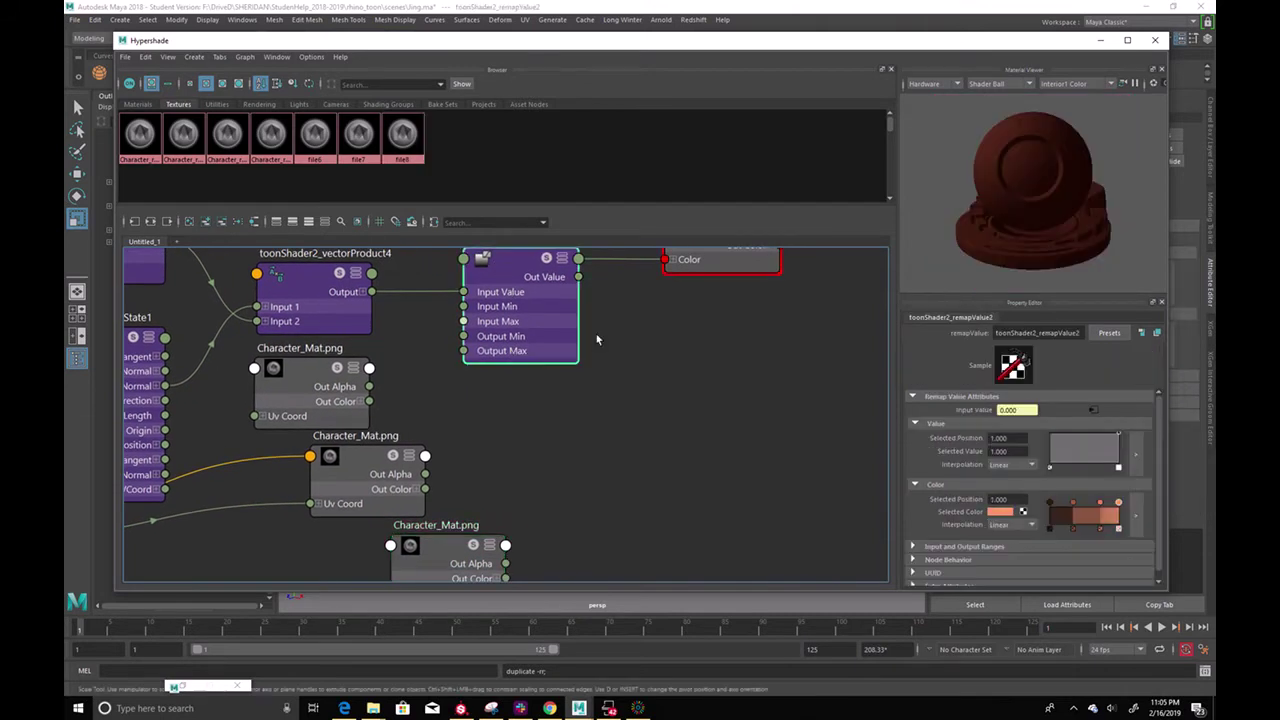
left_click(1051, 504)
middle_click_drag(277, 390, 1000, 512)
left_click(1071, 504)
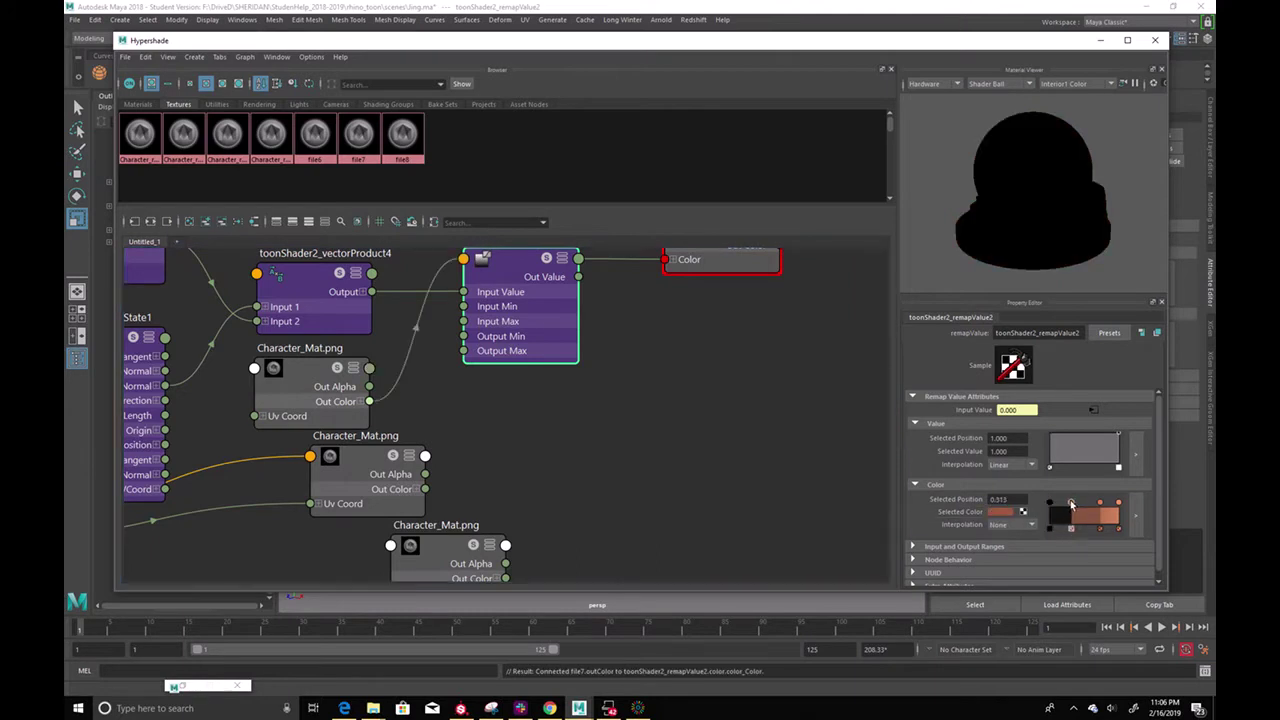
middle_click_drag(339, 454, 389, 474)
middle_click_drag(1003, 519, 999, 512)
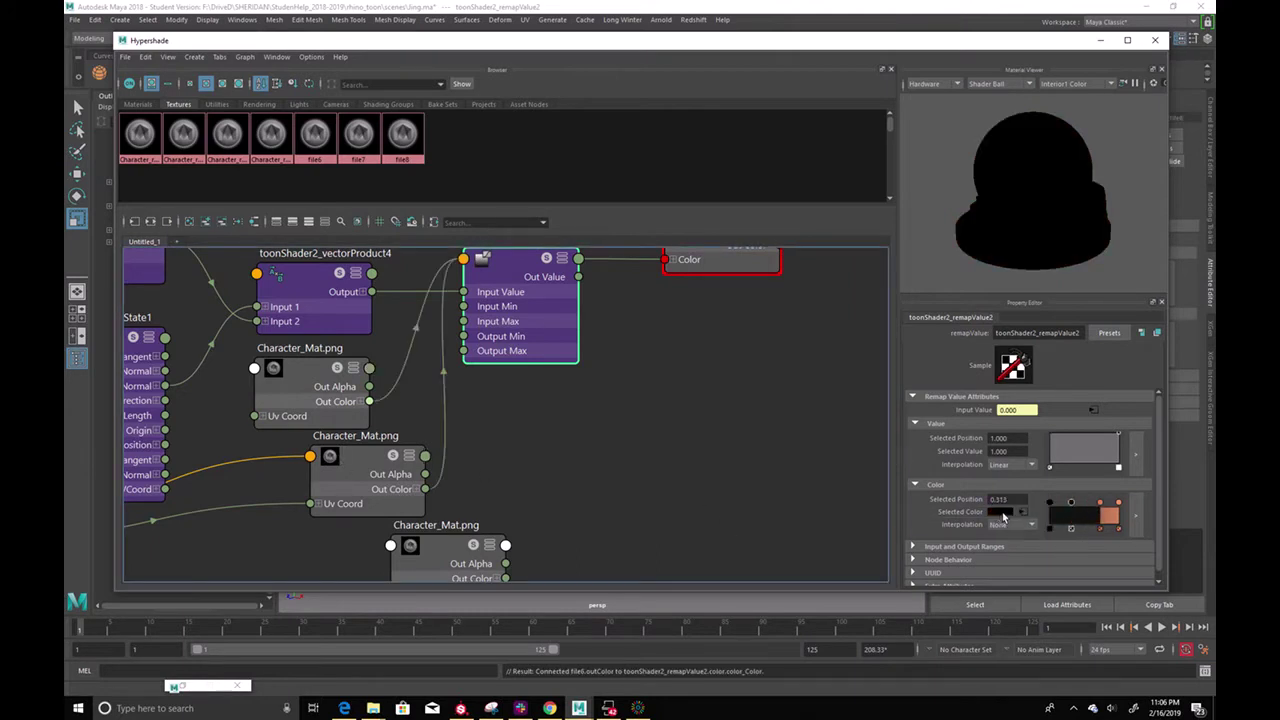
left_click(1100, 508)
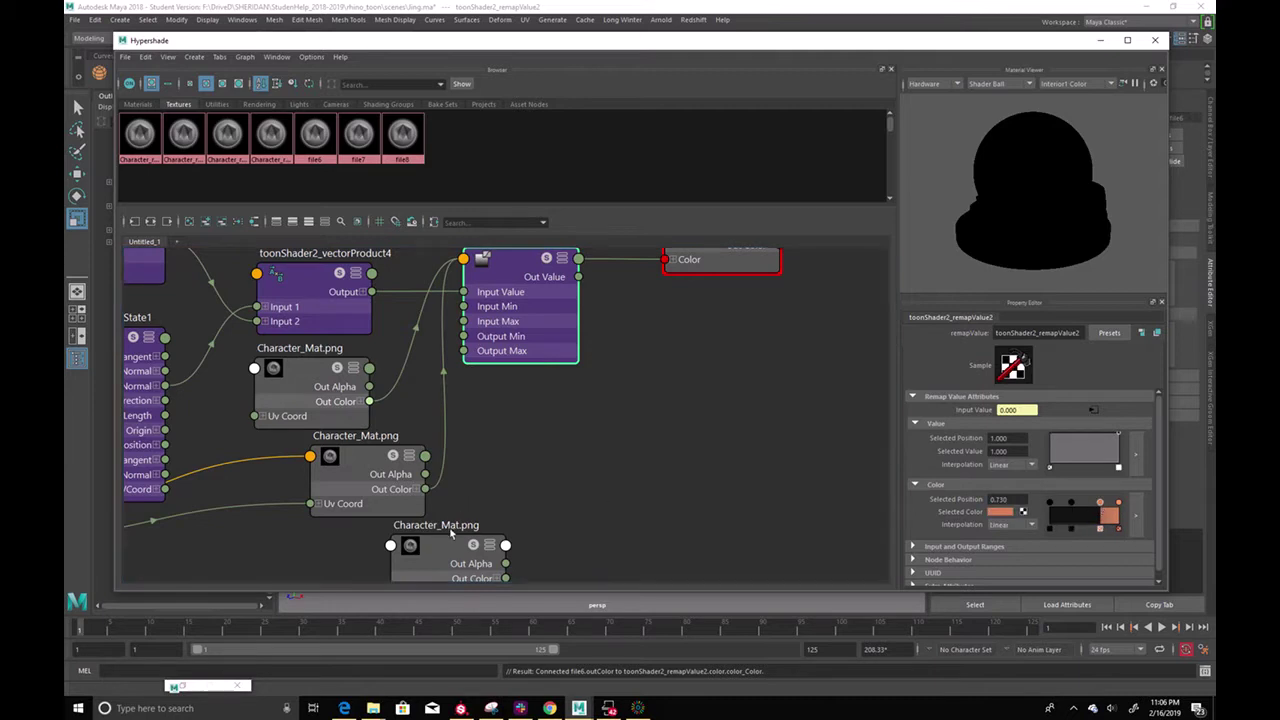
middle_click_drag(440, 563, 1000, 512)
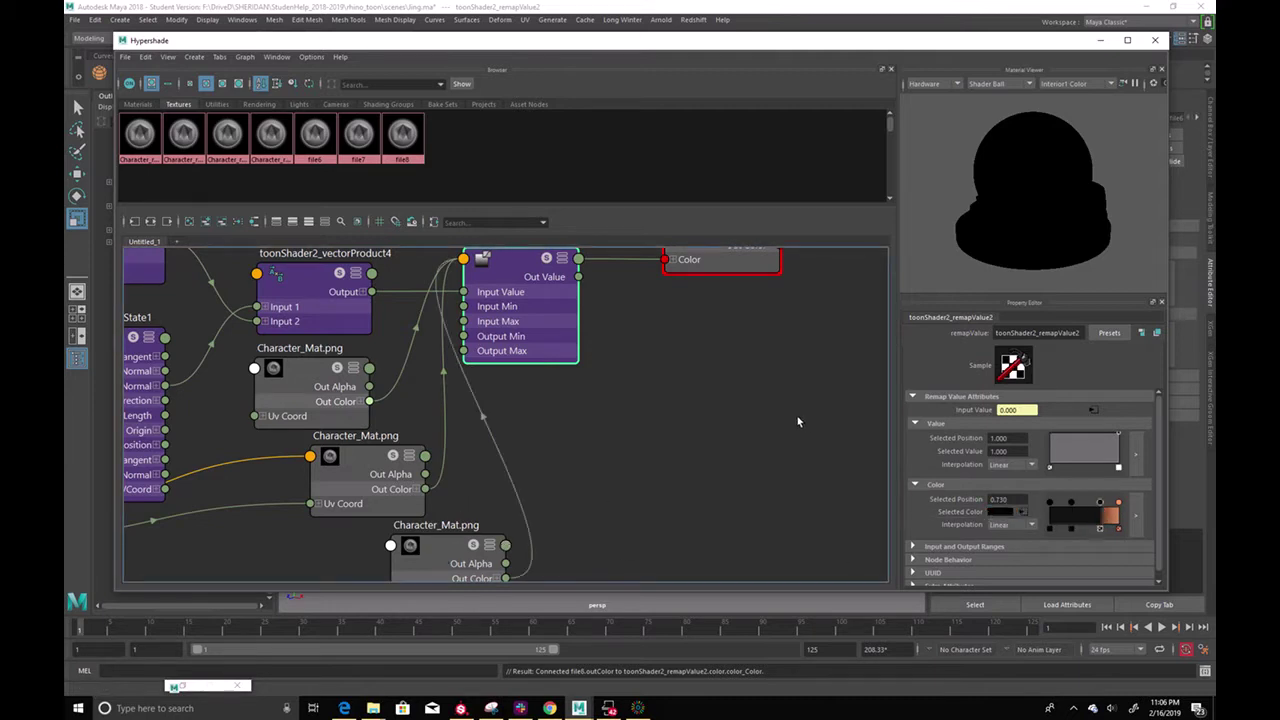
Set the color ramp interpolation of toonShader2_remapValue2 to None and bring the toonShader2_rsIncandescent1 node into reach
left_click(1004, 525)
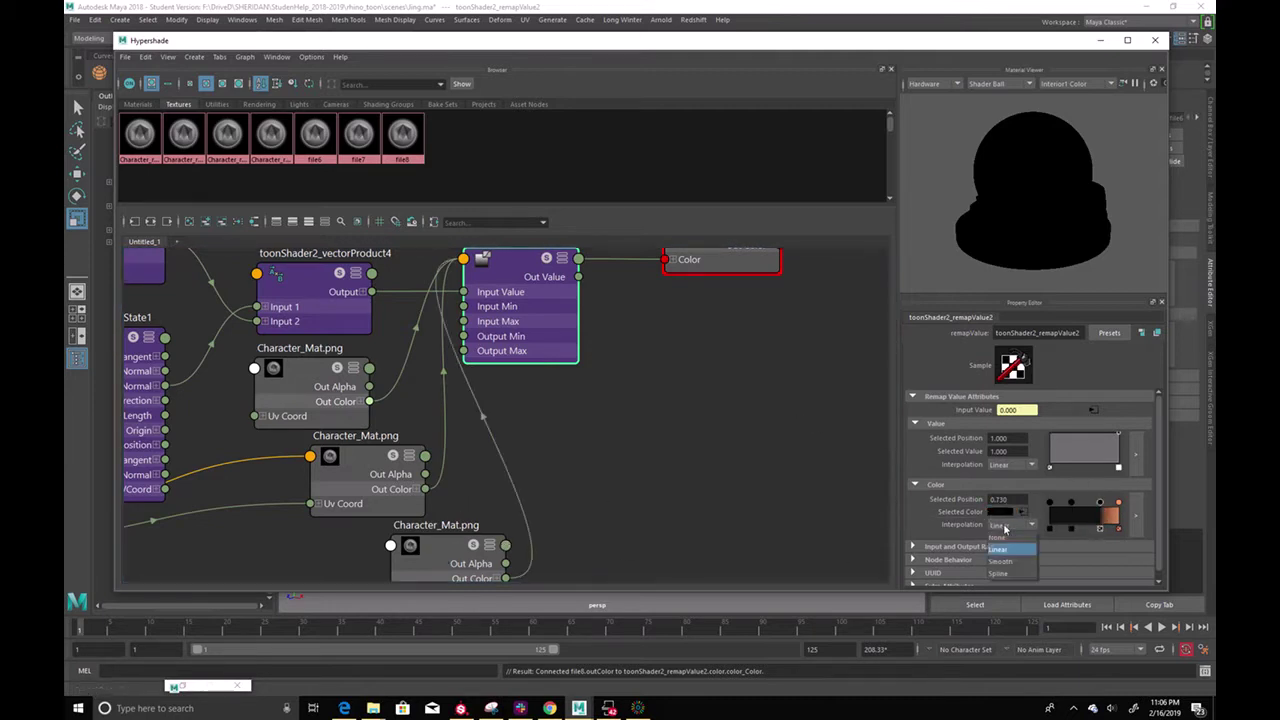
left_click(1010, 539)
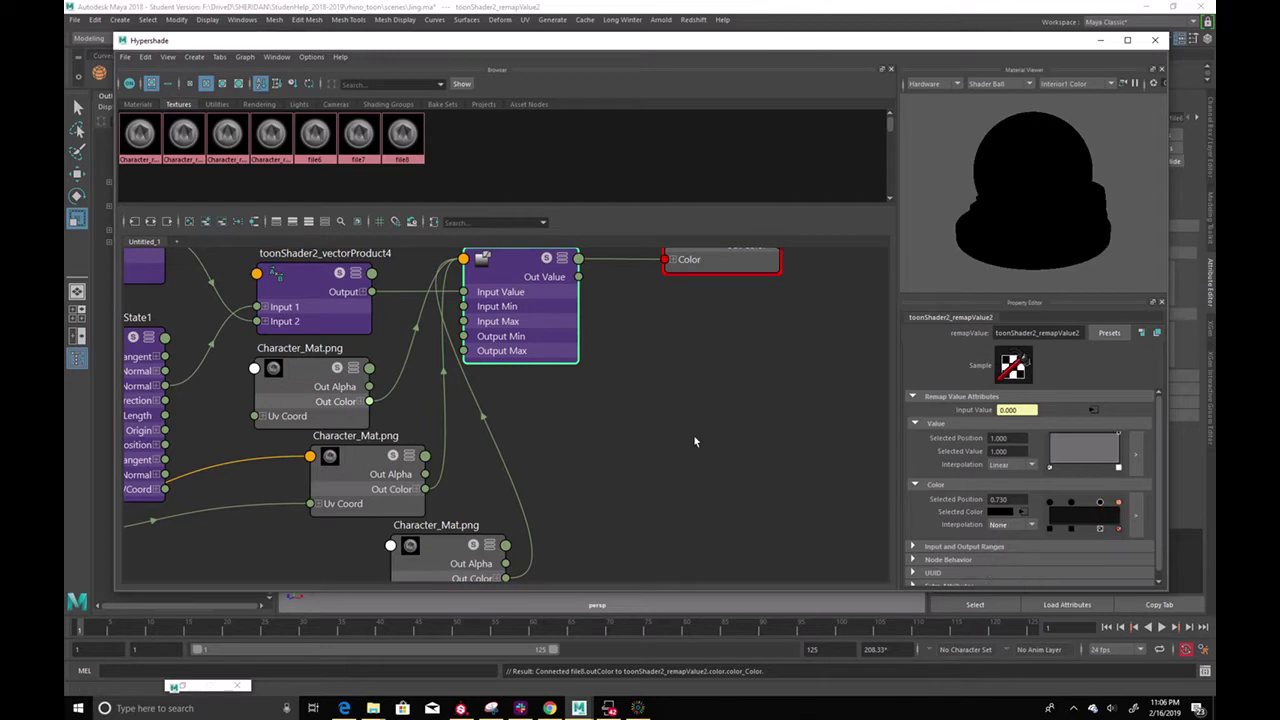
middle_click_drag(712, 380, 725, 485, "alt")
left_click_drag(739, 299, 746, 321)
Assign the toonShader2_rsIncandescent1 material to the whole character_GRP and clear the selection
left_click_drag(716, 47, 703, 449)
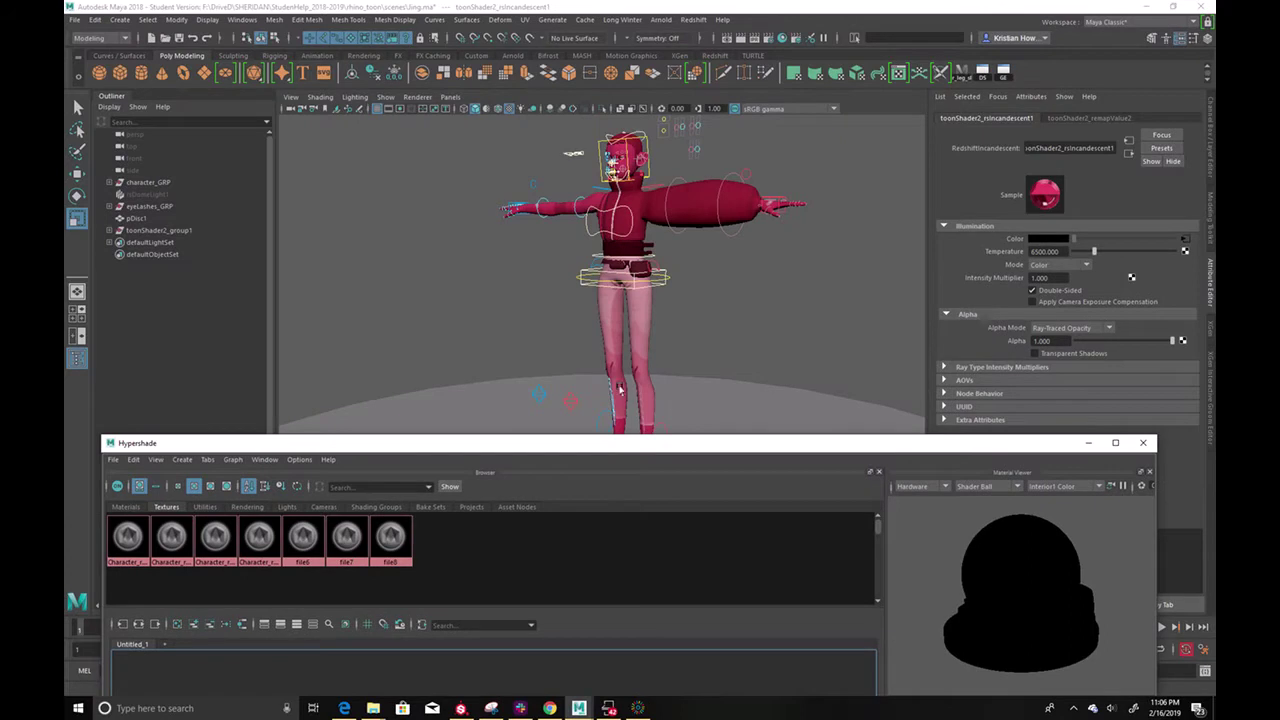
left_click(160, 184)
left_click_drag(574, 443, 512, 200)
right_click_drag(644, 478, 600, 447)
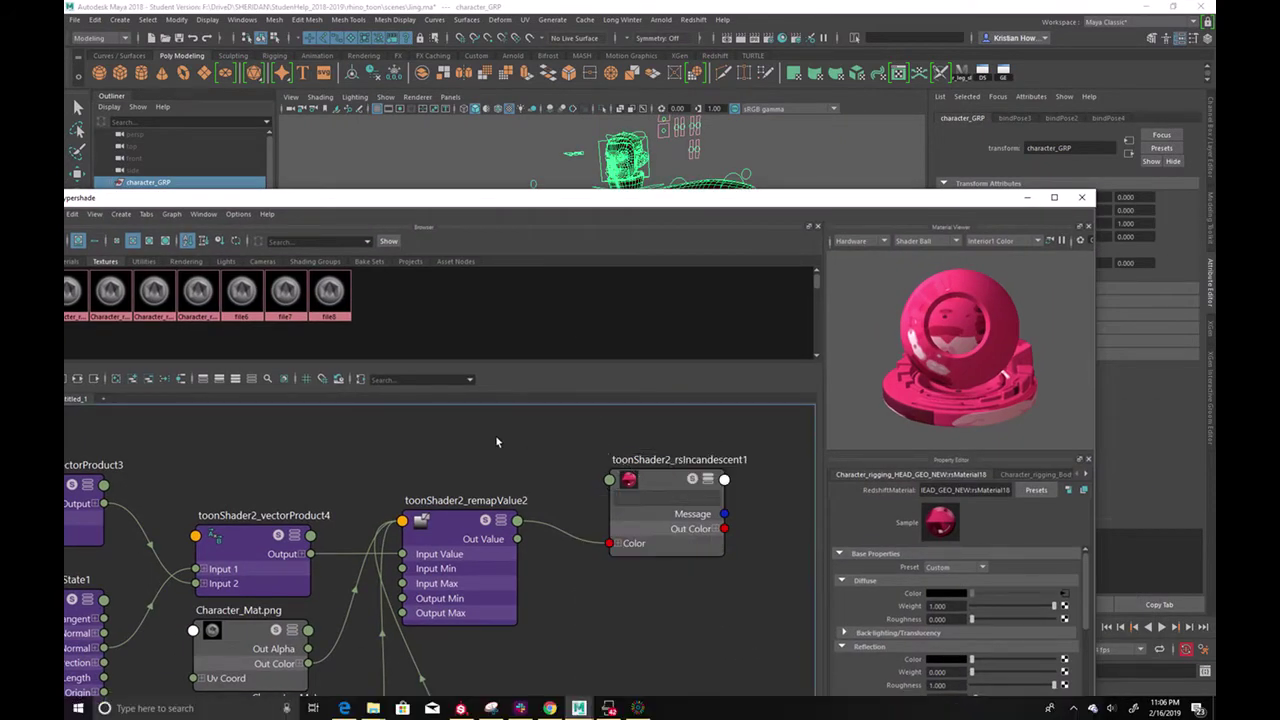
left_click_drag(831, 199, 278, 106)
left_click(727, 321)
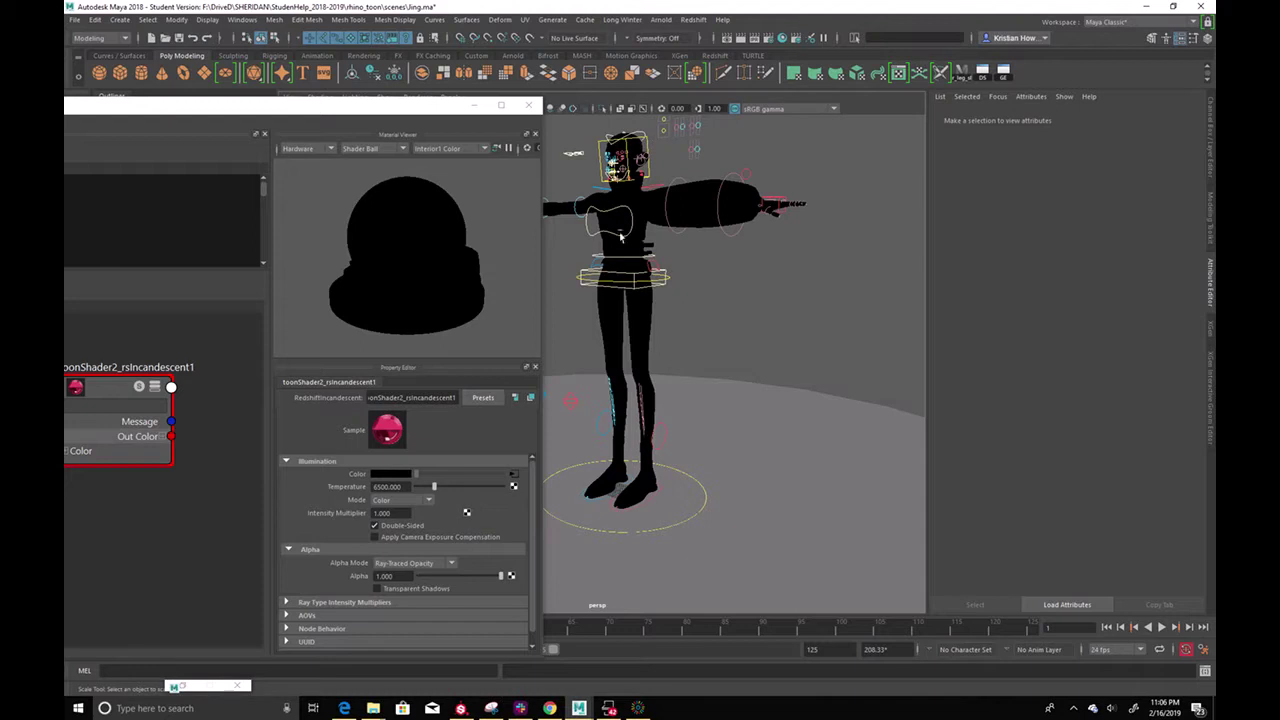
Display the viewport shaded with textures and start a Redshift IPR render of the character, placed beside the viewport
key("5")
key("6")
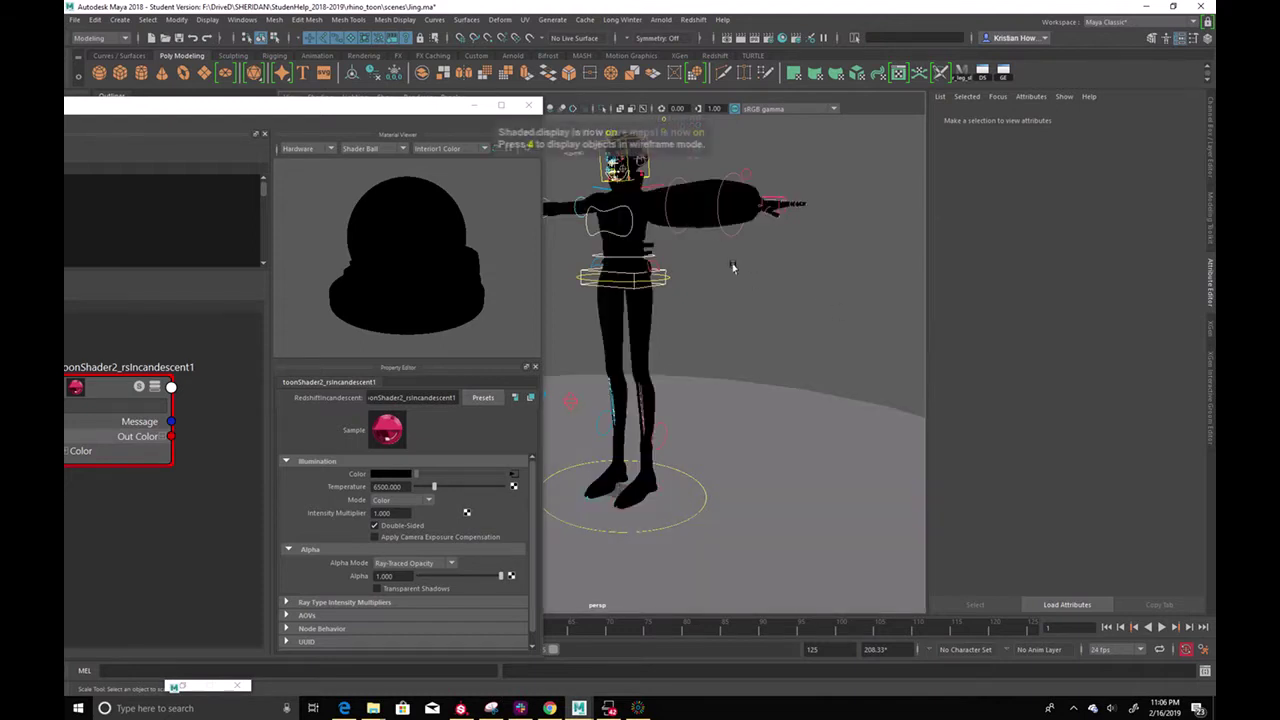
left_click(757, 40)
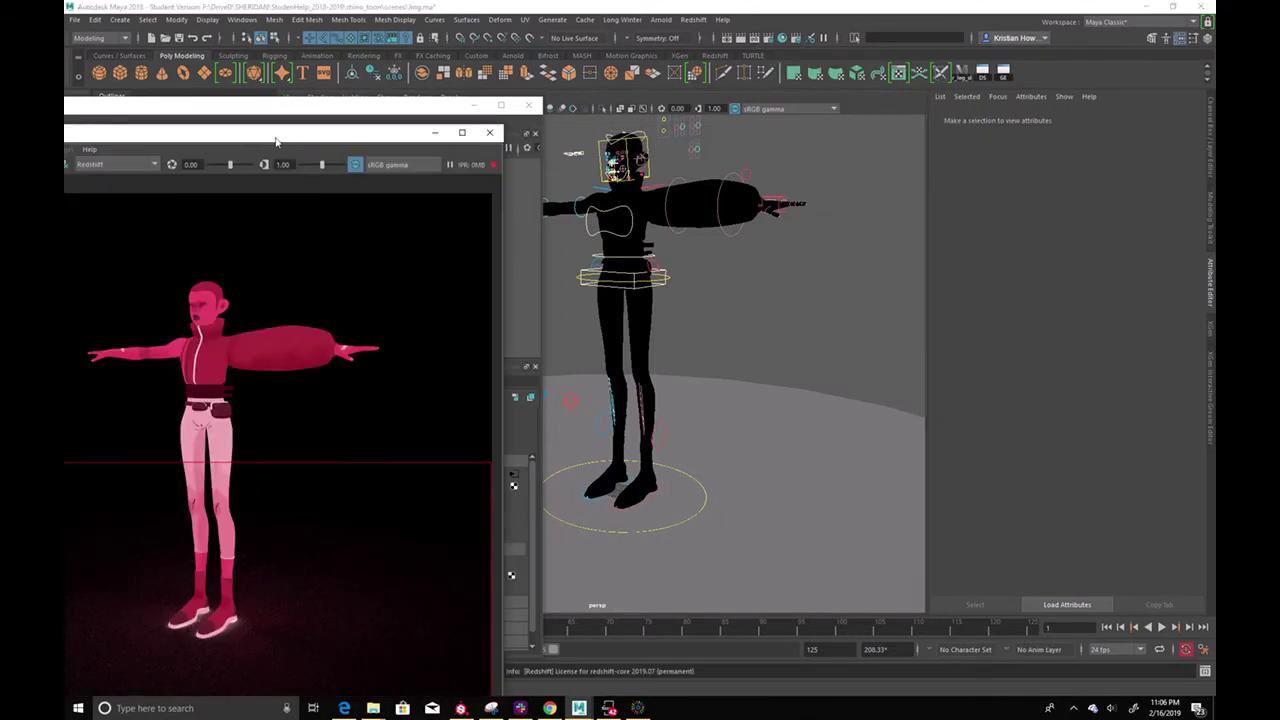
left_click_drag(263, 134, 1010, 25)
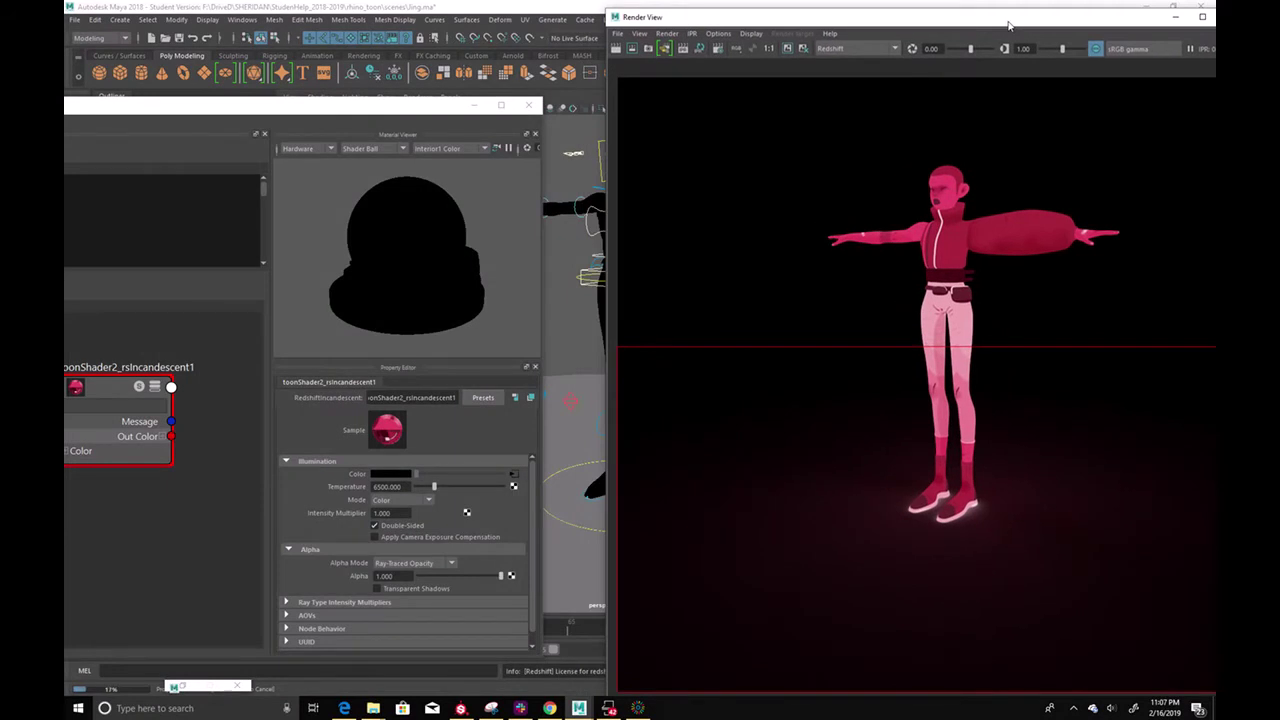
Select toonShader2_locator2 inside toonShader2_group1 and move it from the floor to just above the character's head height
left_click_drag(428, 105, 976, 557)
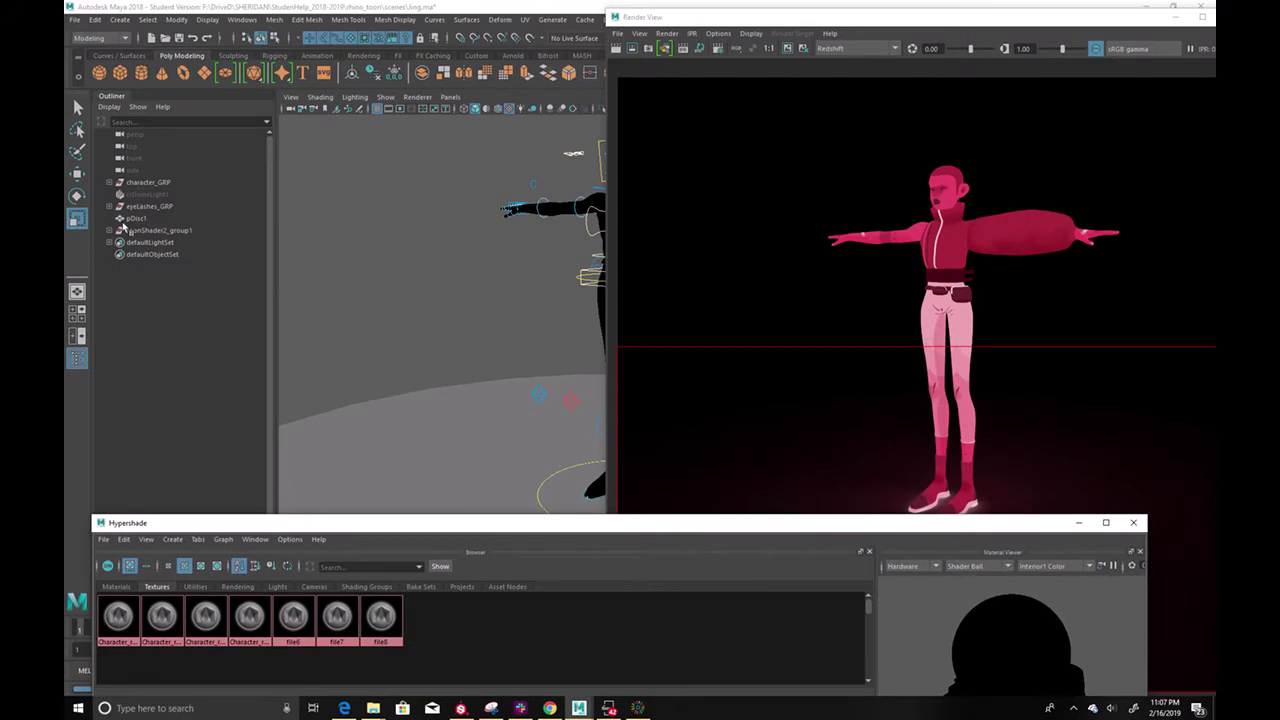
left_click(110, 230)
left_click(166, 242)
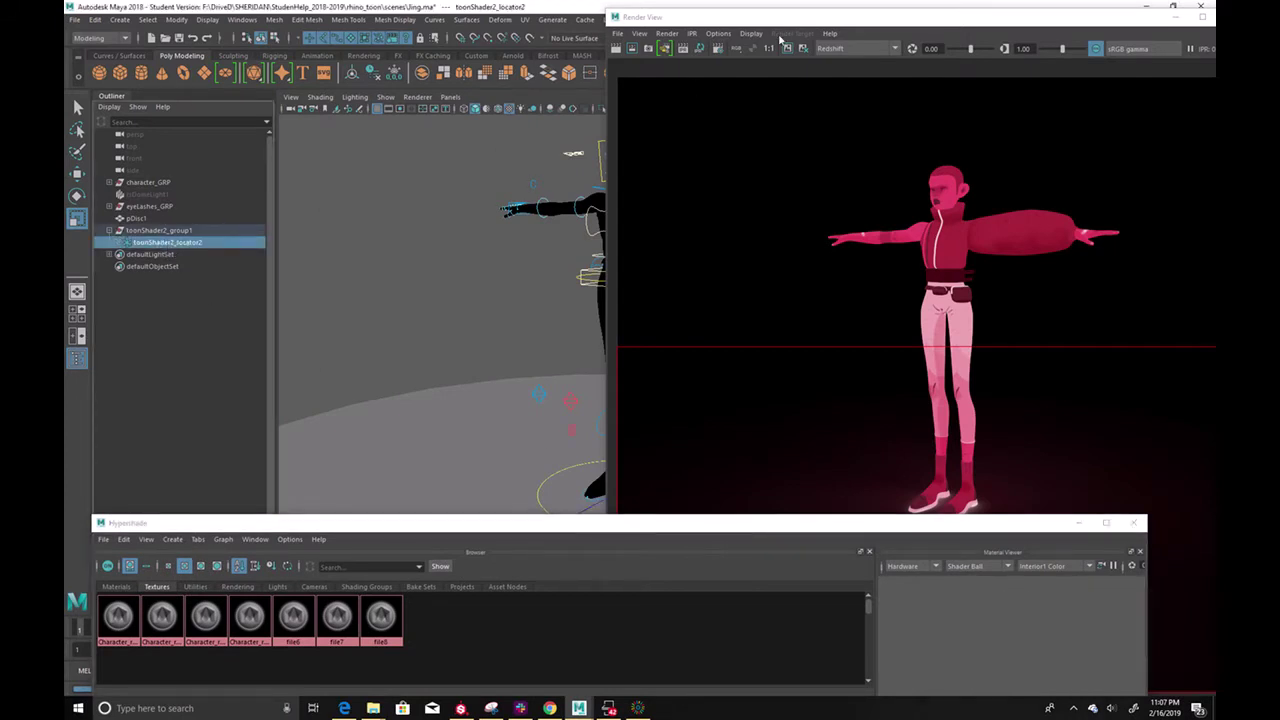
left_click_drag(792, 22, 975, 25)
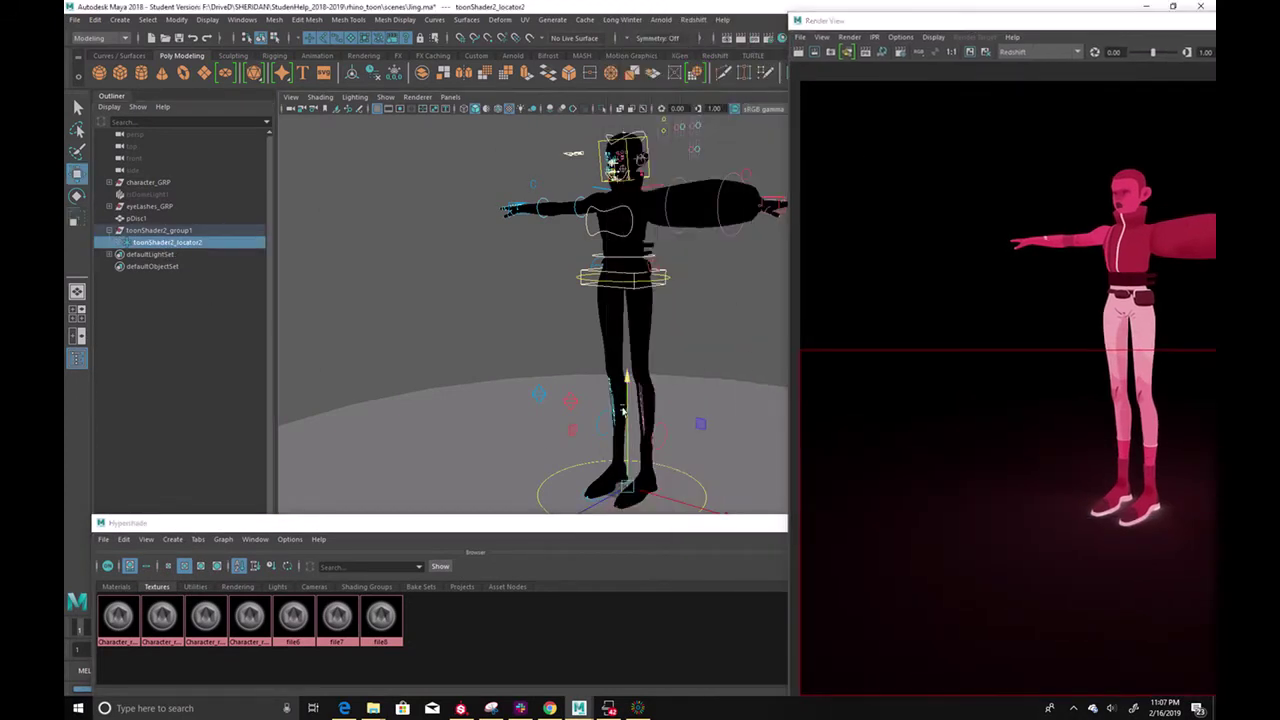
left_click_drag(698, 260, 548, 310, "alt")
left_click_drag(650, 219, 726, 230)
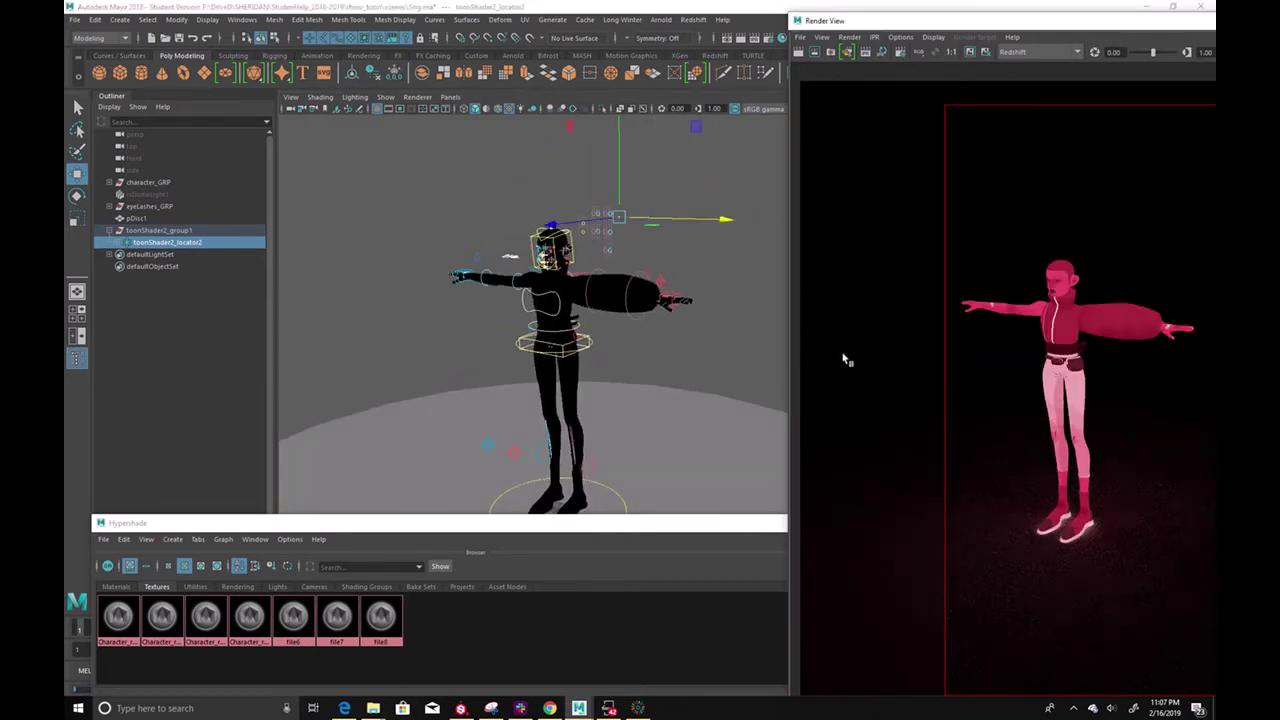
Reselect toonShader2_locator2 and move it higher and farther away from the character's head
left_click_drag(392, 141, 786, 510)
left_click_drag(667, 314, 625, 311, "alt")
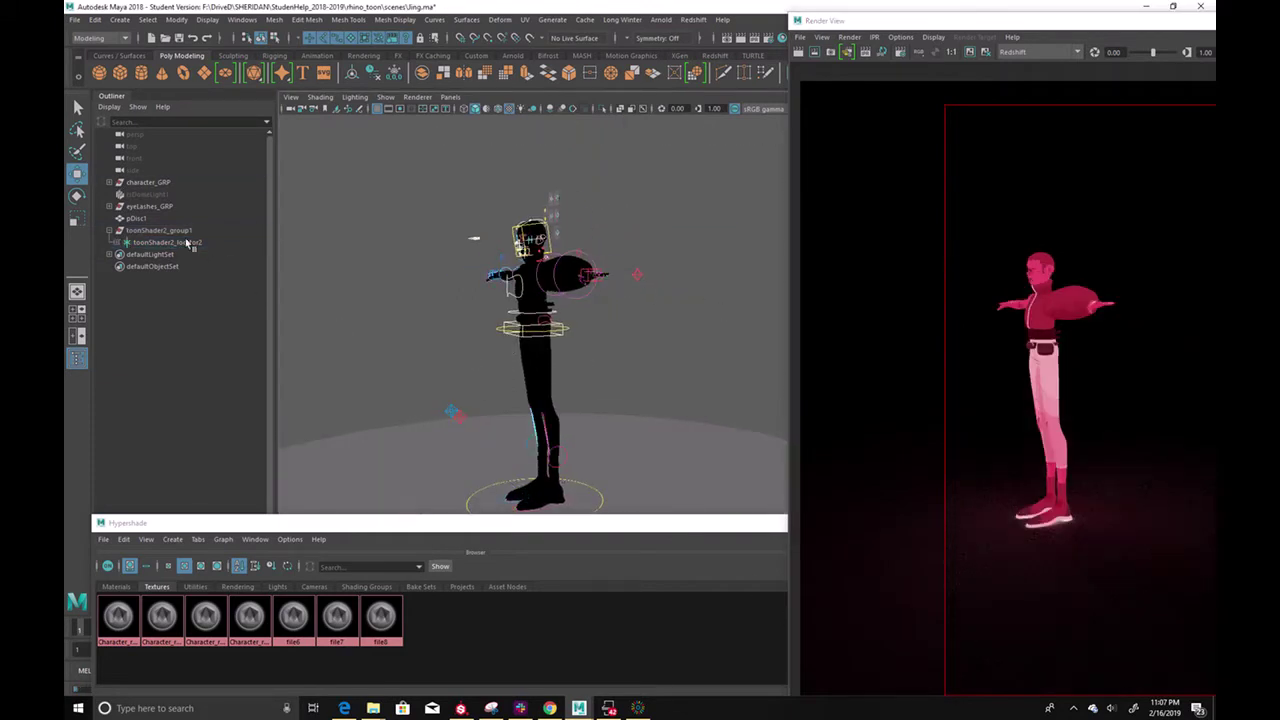
left_click(140, 232)
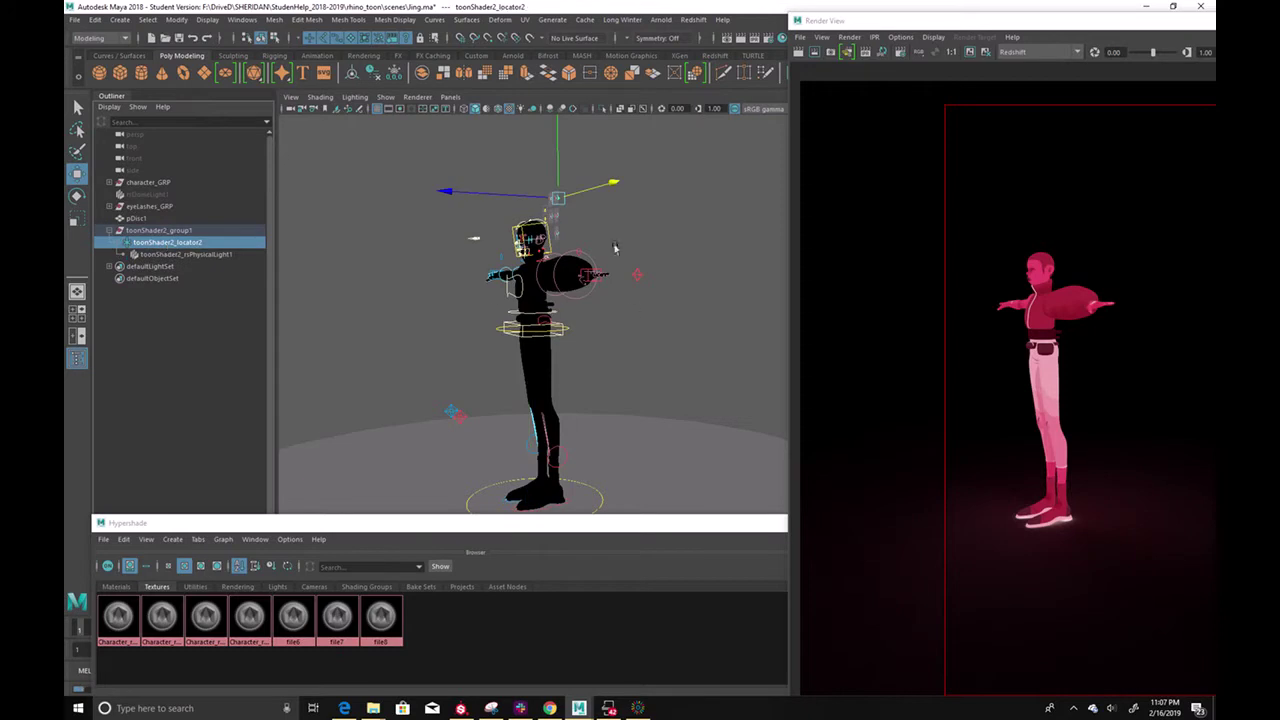
left_click_drag(558, 201, 823, 160)
mouse_move(699, 138)
left_mouse_down()
mouse_move(606, 127)
mouse_move(676, 135)
left_mouse_up()
Assign the toonShader2_rsIncandescent1 material to the character's jacket geometry, top_GEO
left_click_drag(494, 527, 384, 334)
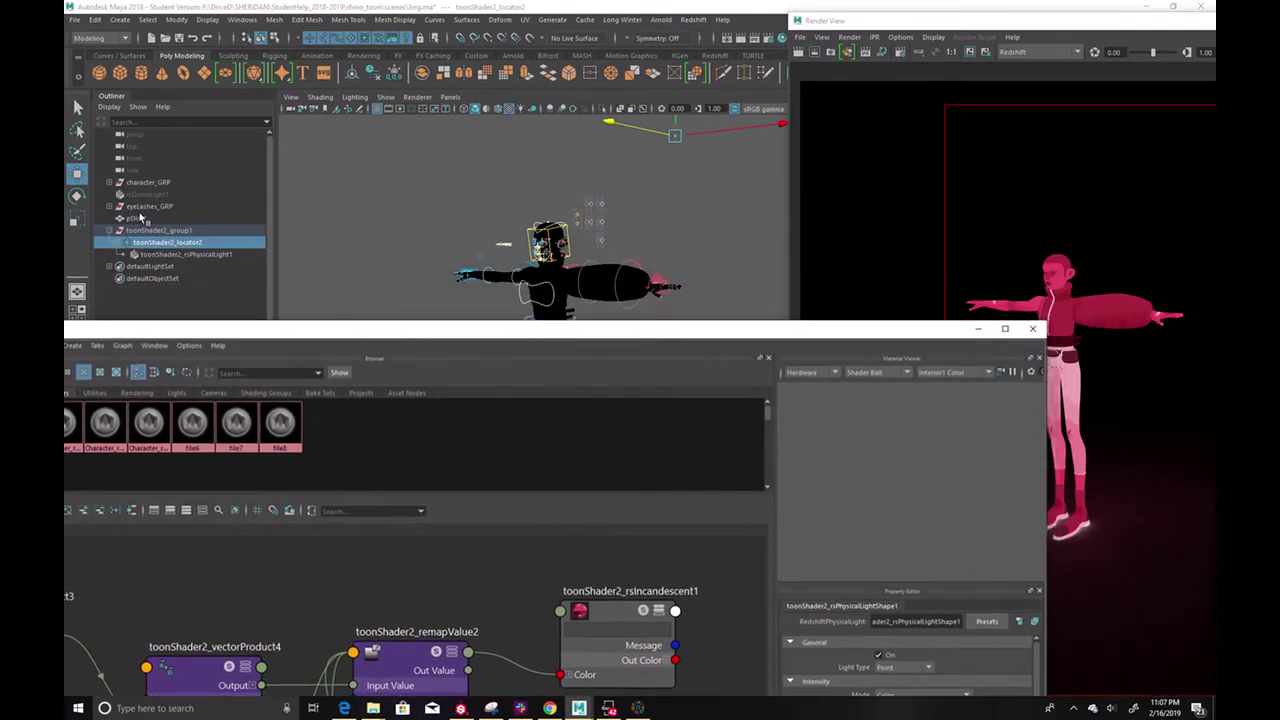
left_click(566, 294)
left_click(605, 596)
right_click_drag(593, 604, 577, 473)
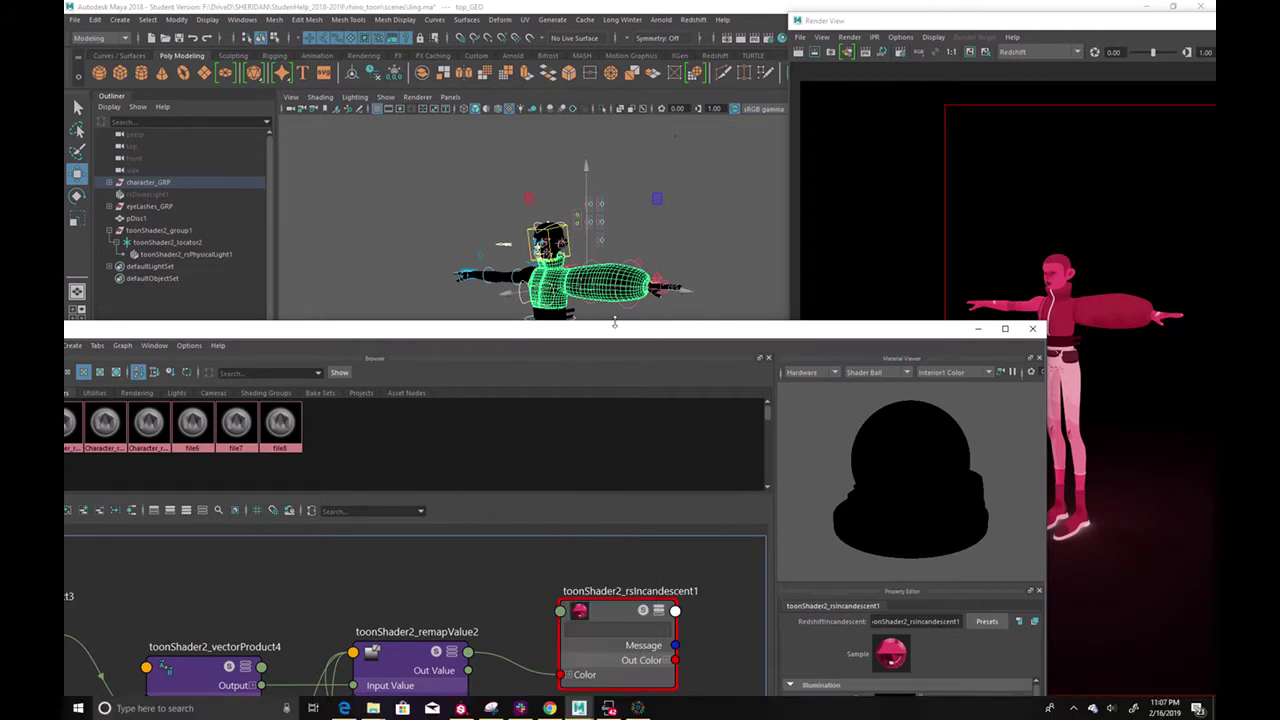
Examine the toon shading on the character up close and from different angles in the live render
left_click_drag(720, 340, 381, 73)
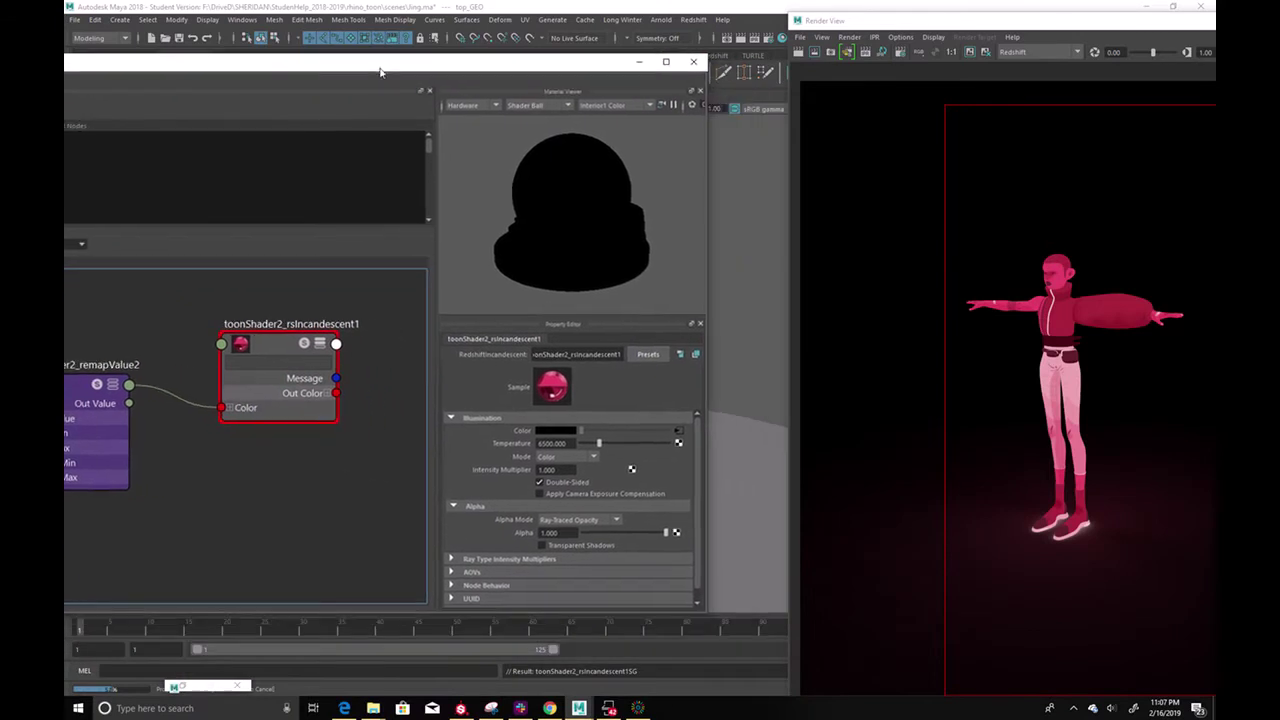
left_click_drag(1012, 22, 795, 20)
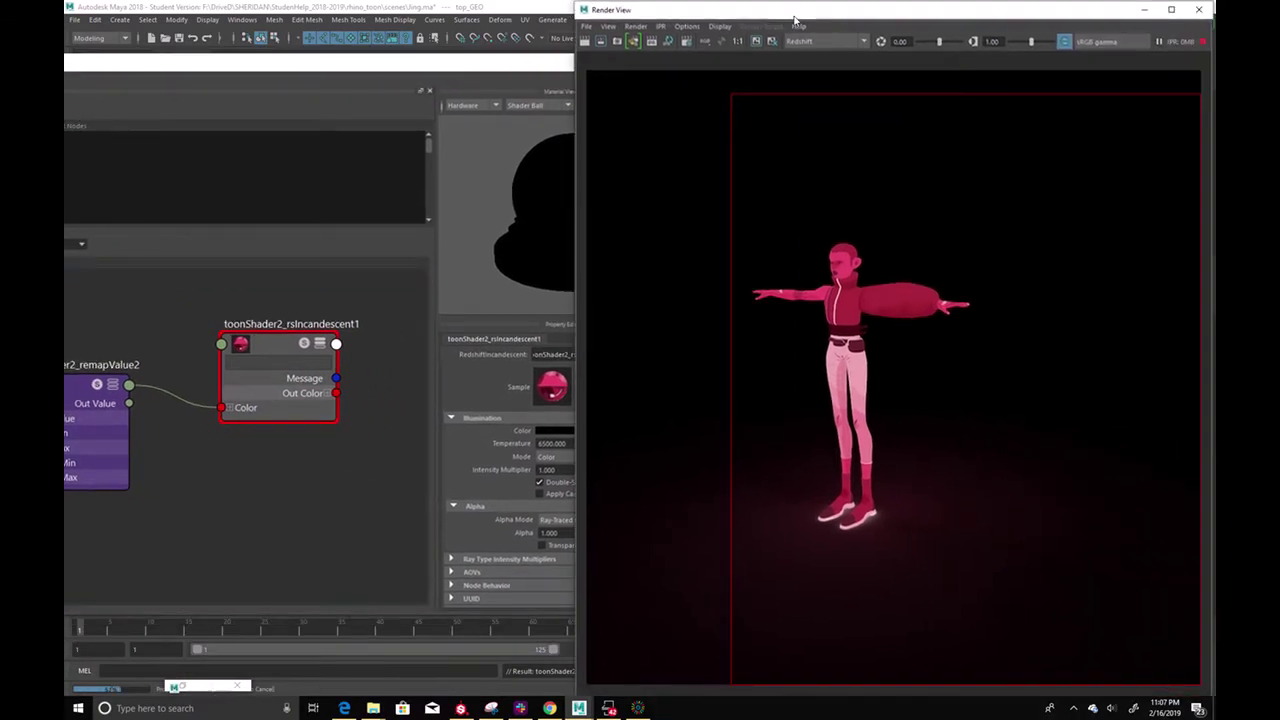
left_click_drag(459, 64, 214, 86)
right_click_drag(481, 268, 766, 282, "alt")
middle_click_drag(585, 286, 645, 295, "alt")
middle_click_drag(525, 270, 652, 330, "alt")
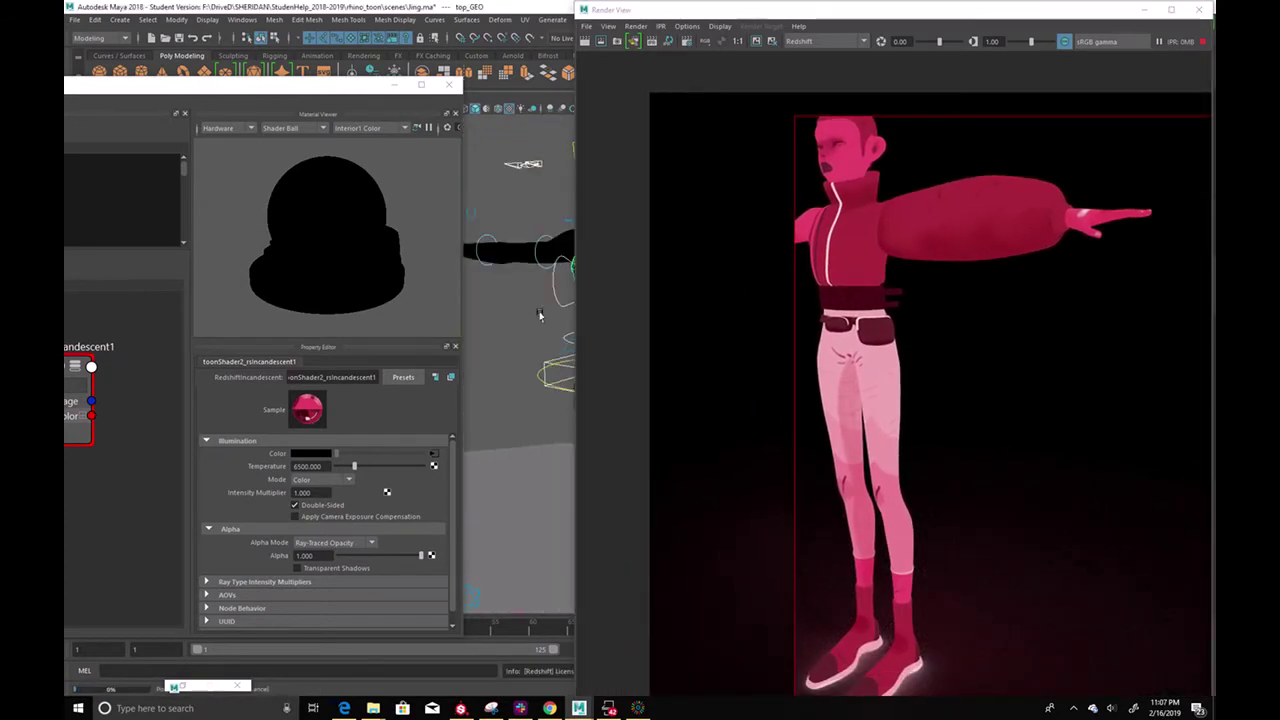
middle_click_drag(513, 305, 463, 298, "alt")
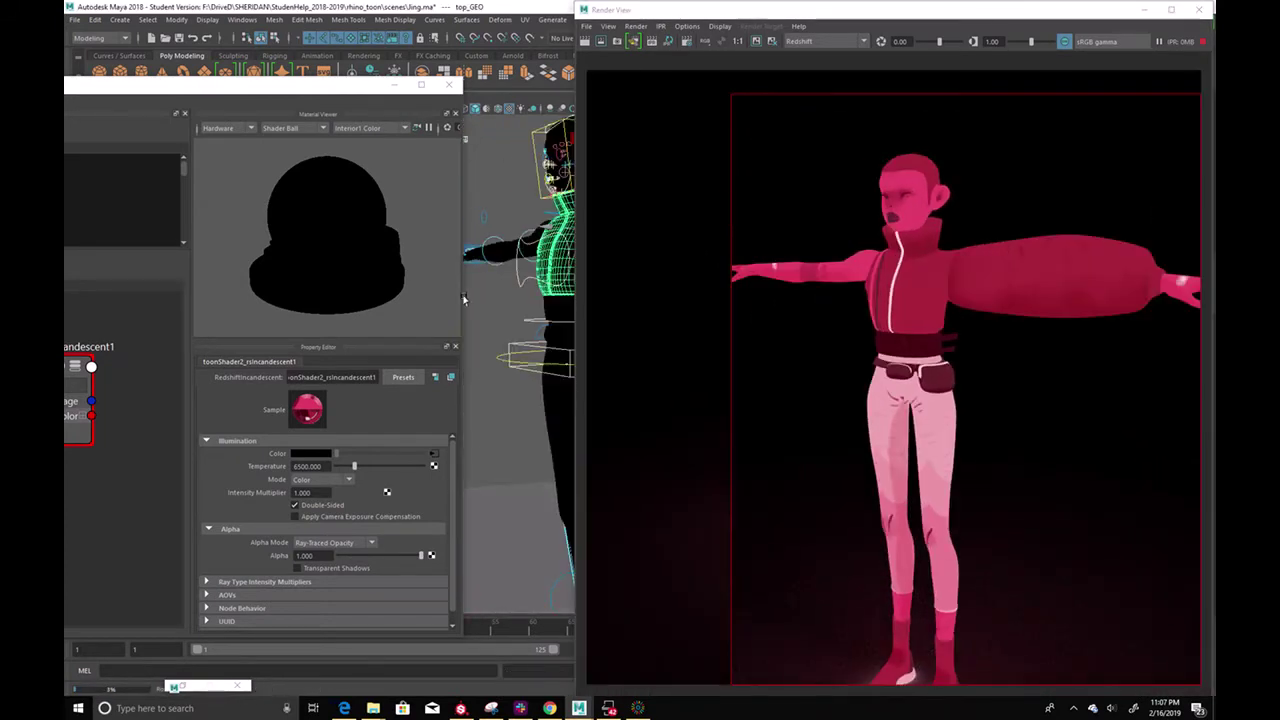
left_click_drag(463, 299, 506, 297, "alt")
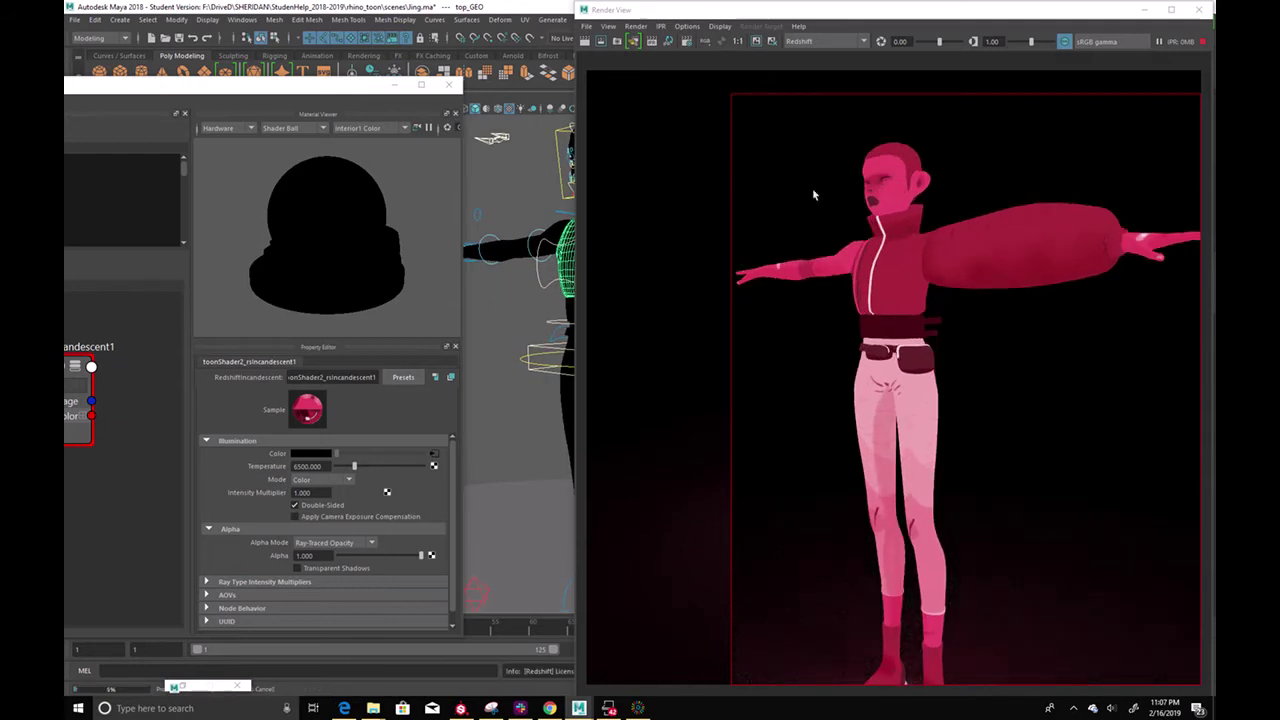
Slightly darken the color gain of the uppermost Character_Mat.png texture, file7
left_click_drag(268, 86, 454, 24)
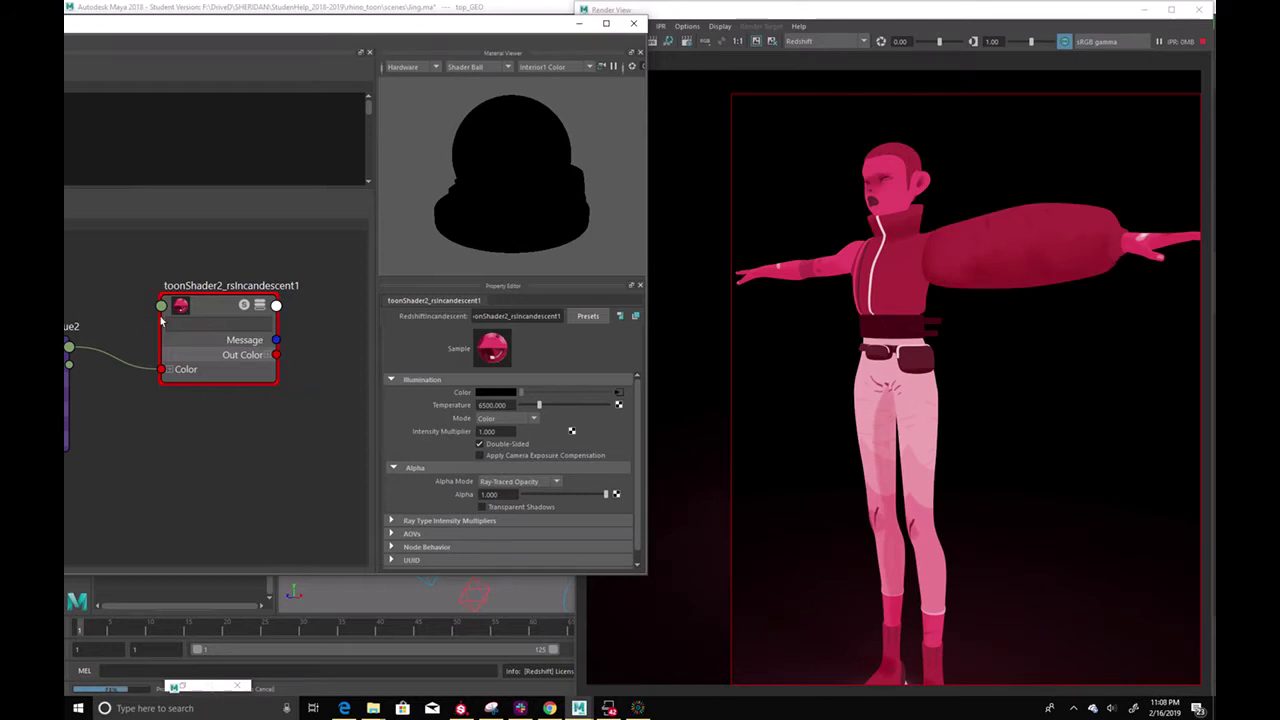
left_click(223, 307)
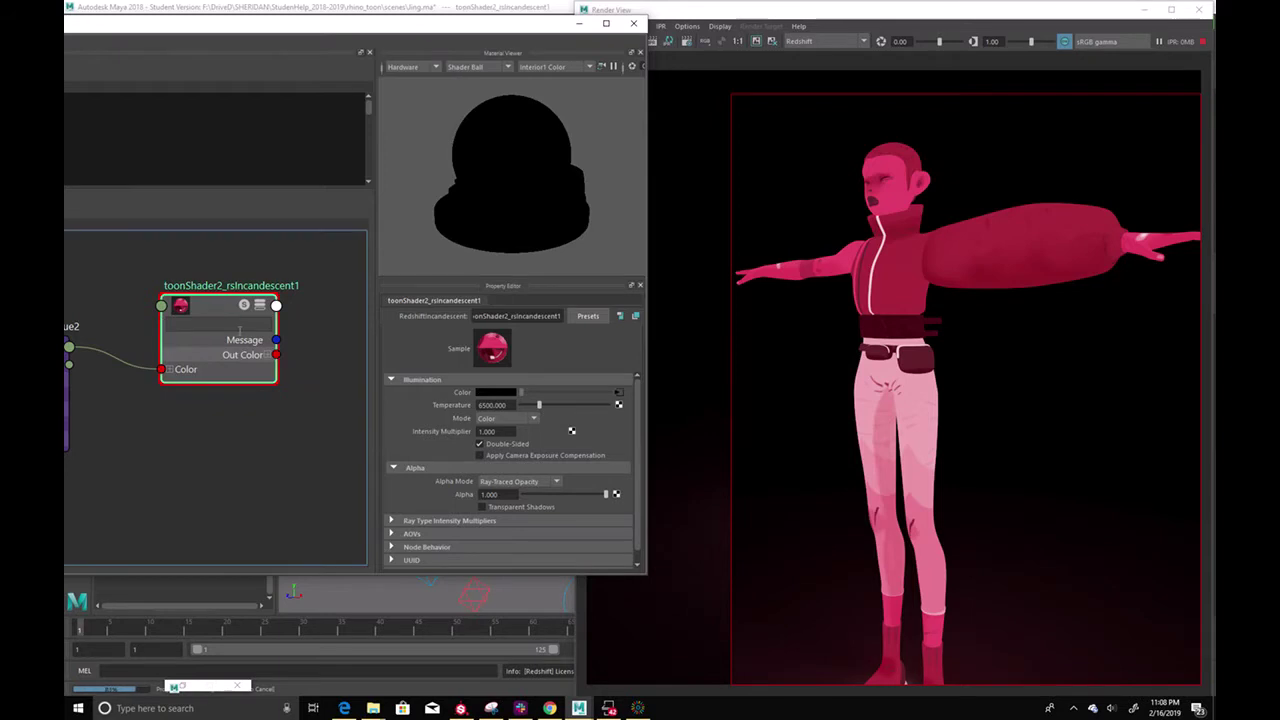
middle_click_drag(126, 445, 471, 278, "alt")
left_click(155, 300)
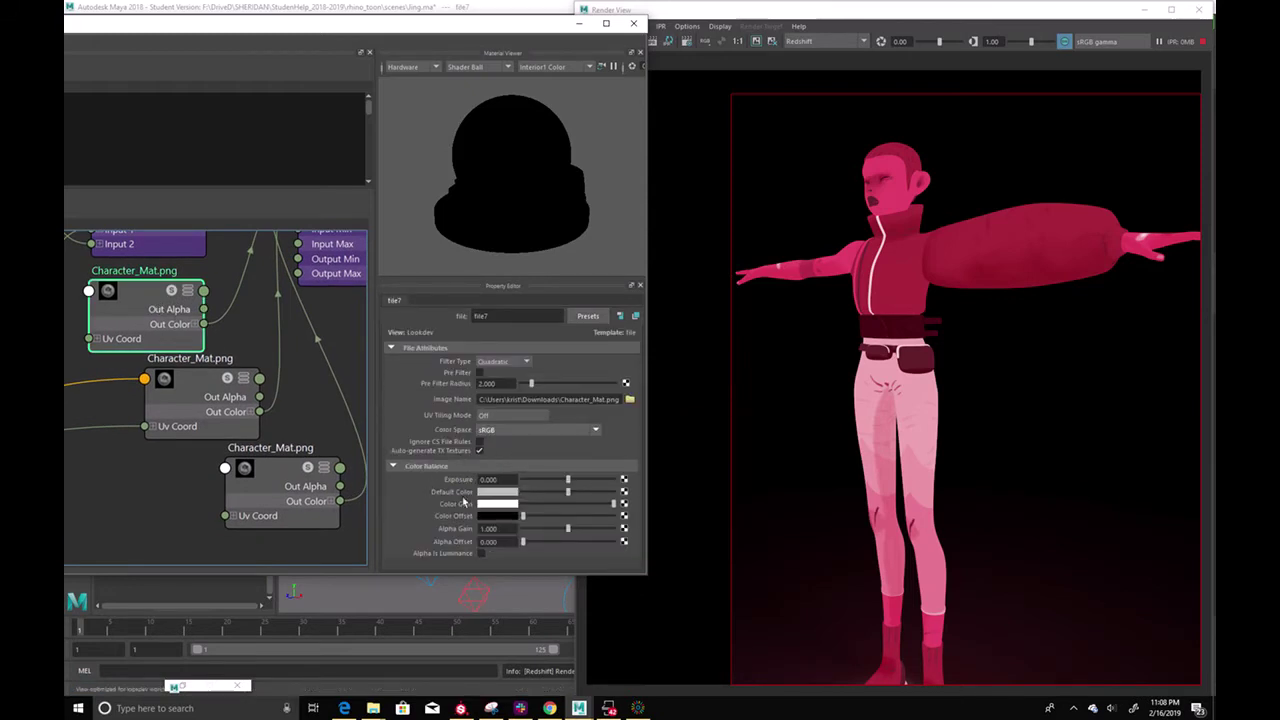
left_click_drag(557, 507, 596, 509)
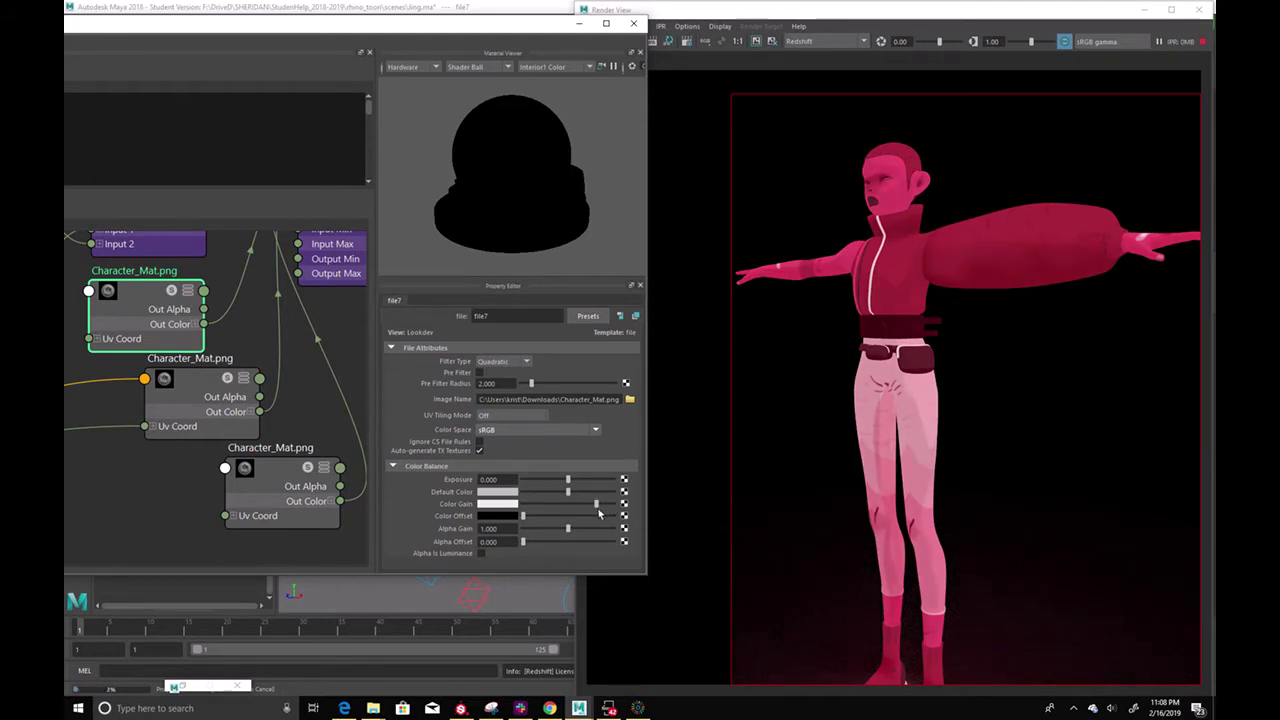
left_click(606, 505)
mouse_move(606, 505)
left_mouse_down()
mouse_move(508, 511)
mouse_move(592, 521)
left_mouse_up()
Raise the color offset of the lowest Character_Mat.png texture, file8, to a medium grey
left_click(180, 393)
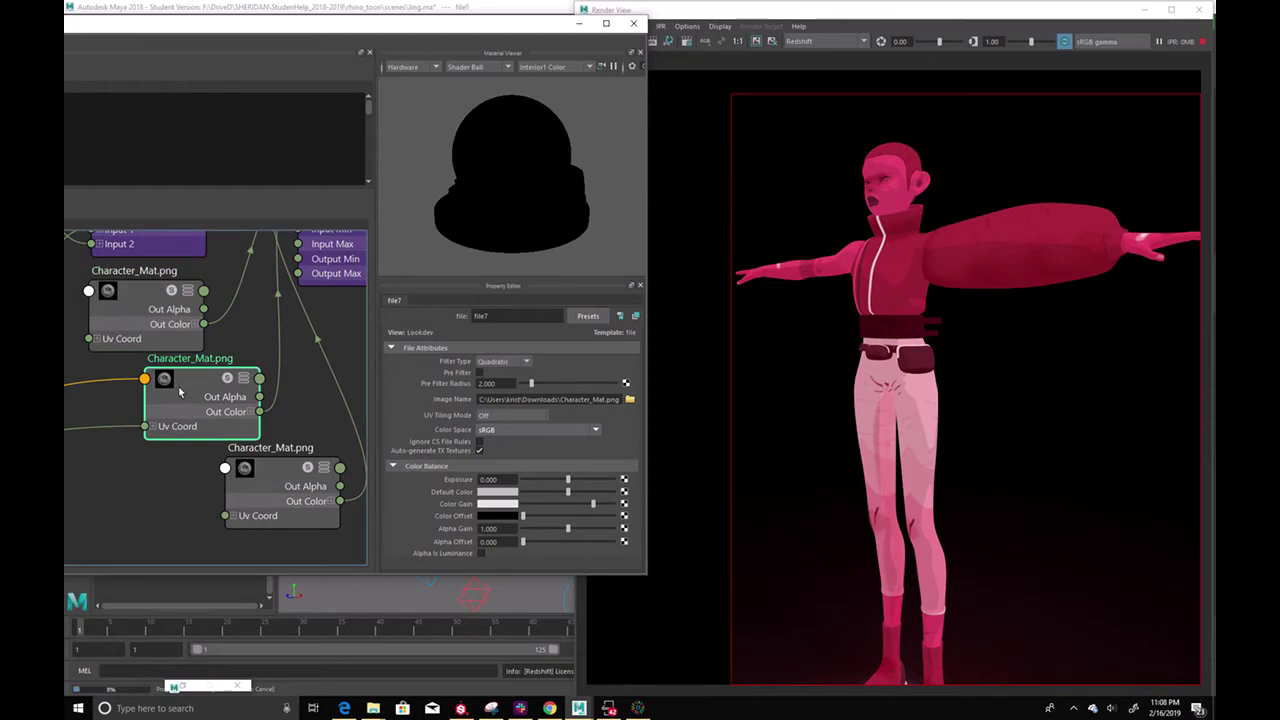
left_click(268, 489)
left_click_drag(558, 518, 554, 518)
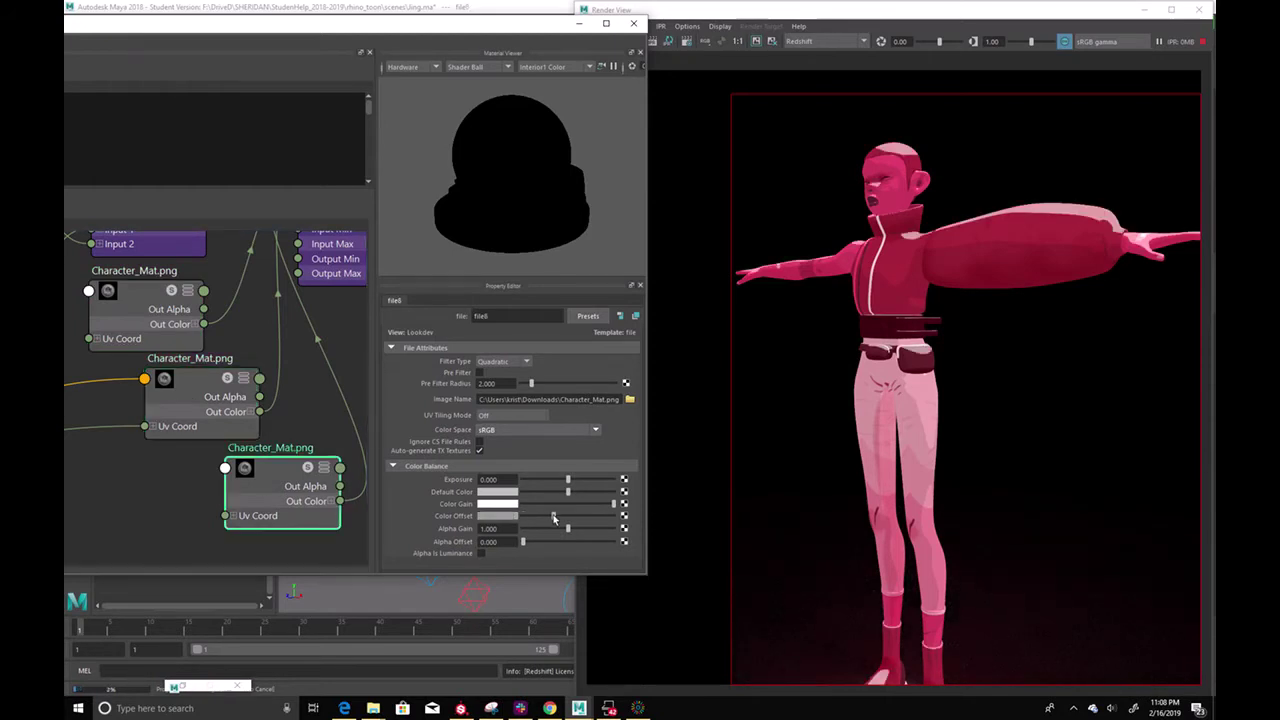
mouse_move(554, 516)
left_mouse_down()
mouse_move(586, 526)
mouse_move(528, 530)
mouse_move(548, 534)
left_mouse_up()
Tint the color offset of file8 pink and lower its brightness to a dark muted purple
left_click(506, 520)
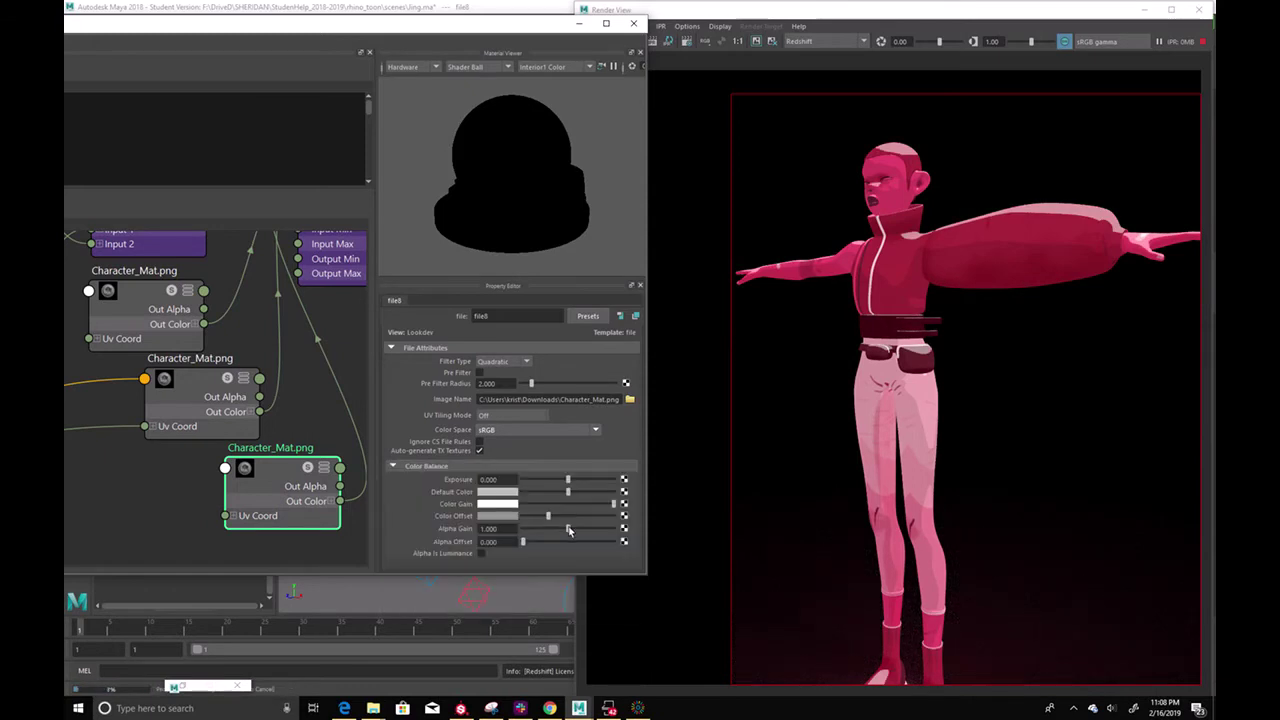
left_click(506, 518)
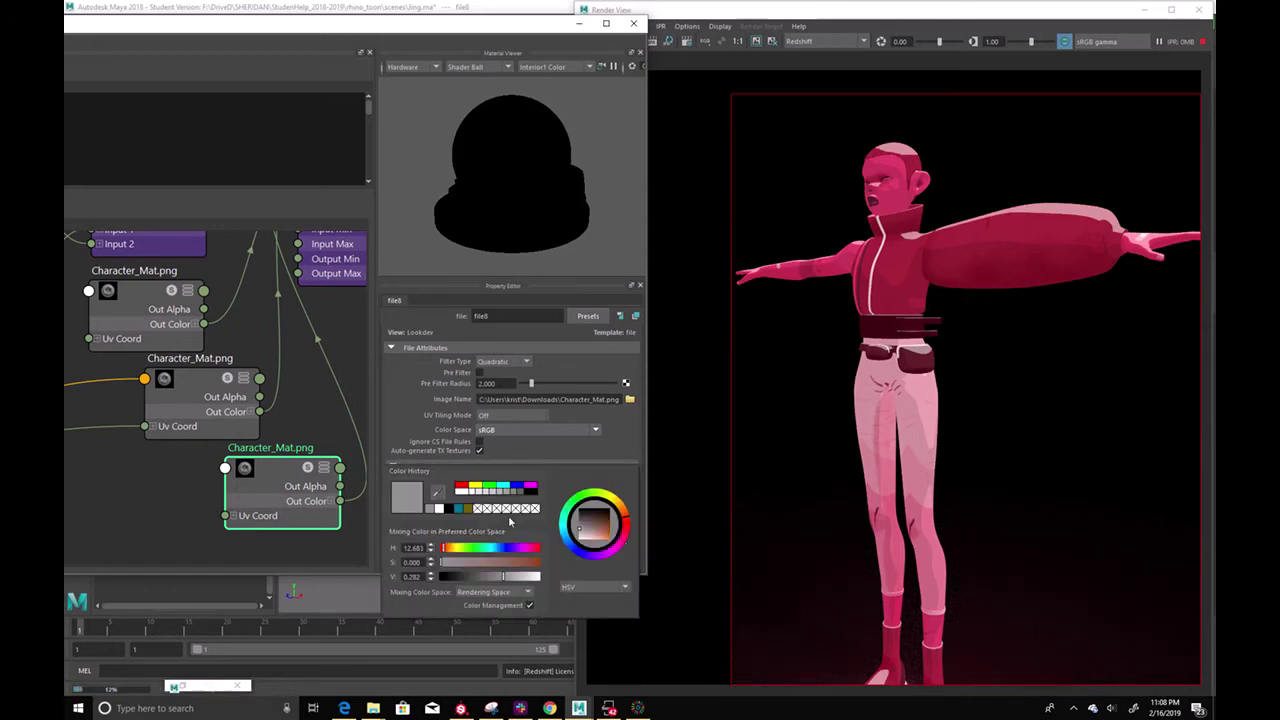
left_click(615, 549)
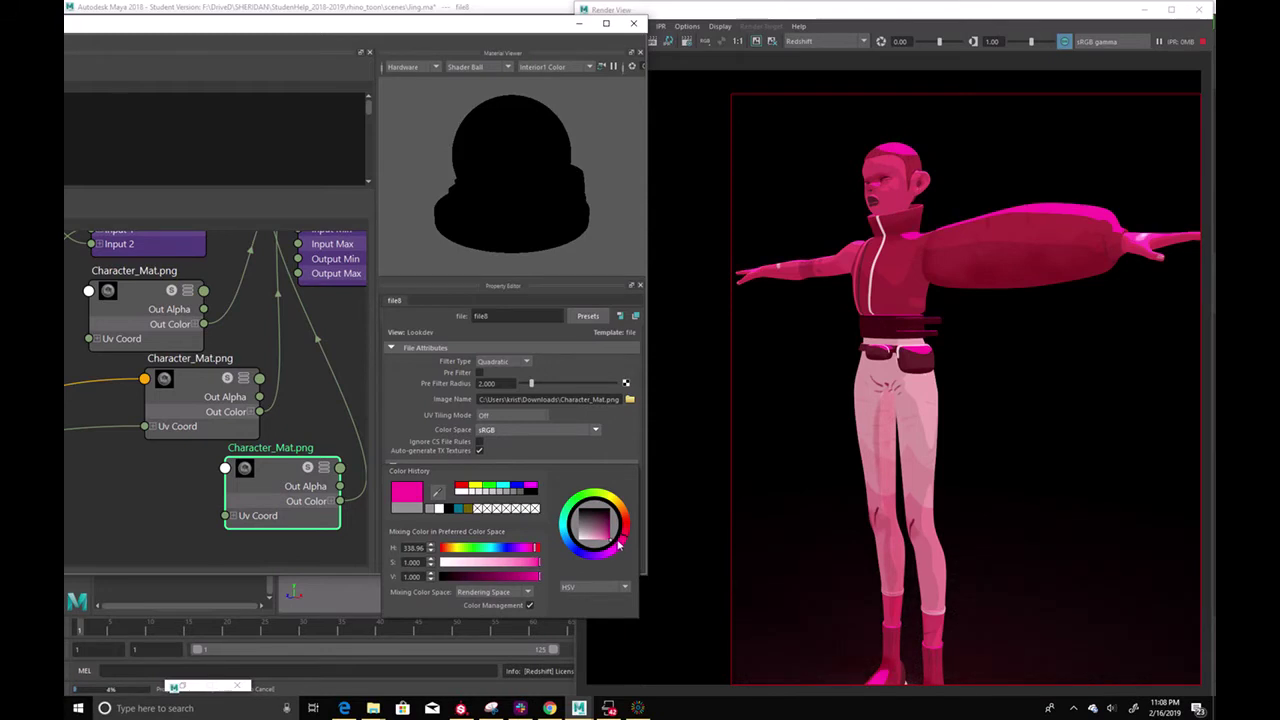
left_click_drag(627, 537, 628, 543)
mouse_move(600, 530)
left_mouse_down()
mouse_move(593, 548)
mouse_move(597, 536)
mouse_move(607, 566)
mouse_move(598, 540)
left_mouse_up()
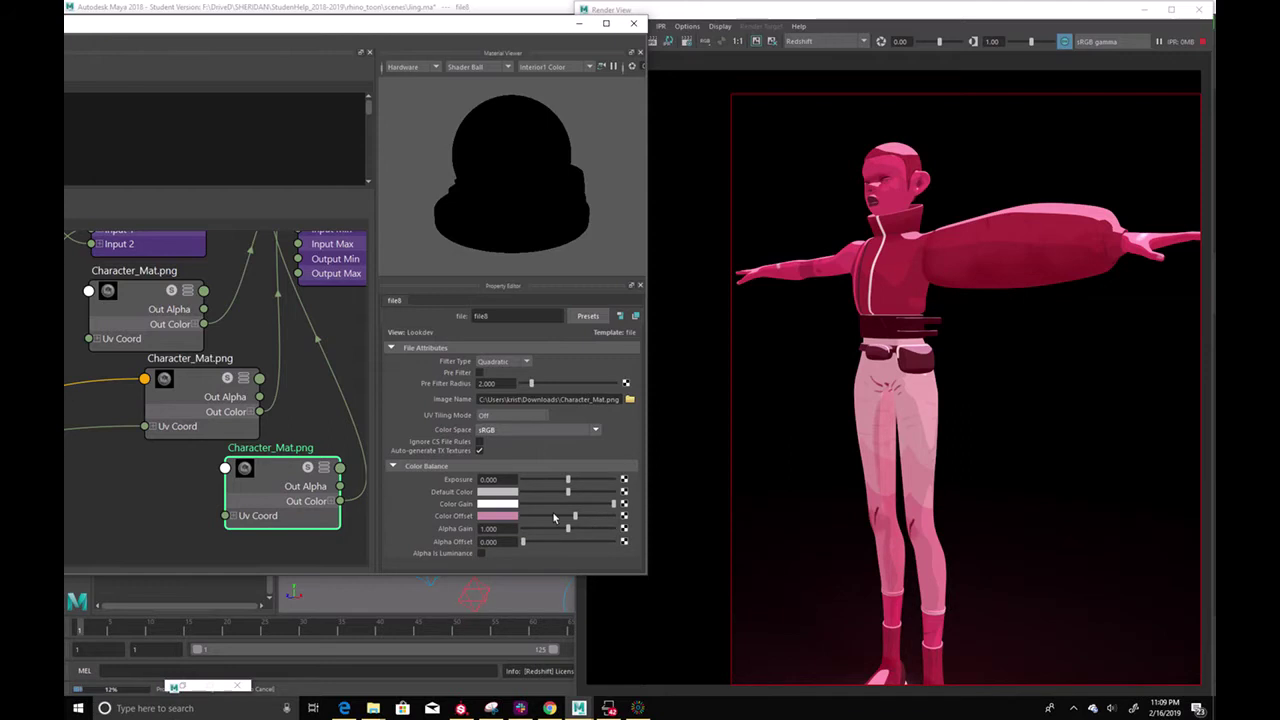
left_click_drag(547, 519, 538, 522)
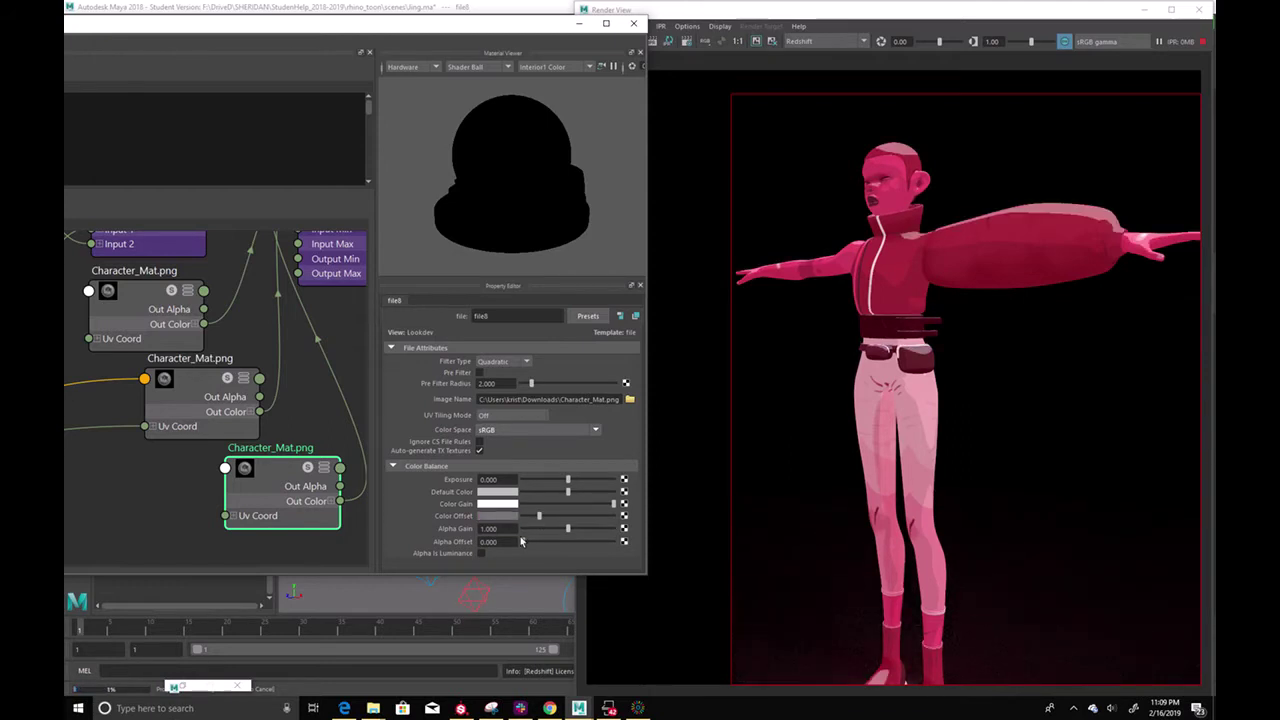
left_click_drag(540, 521, 534, 522)
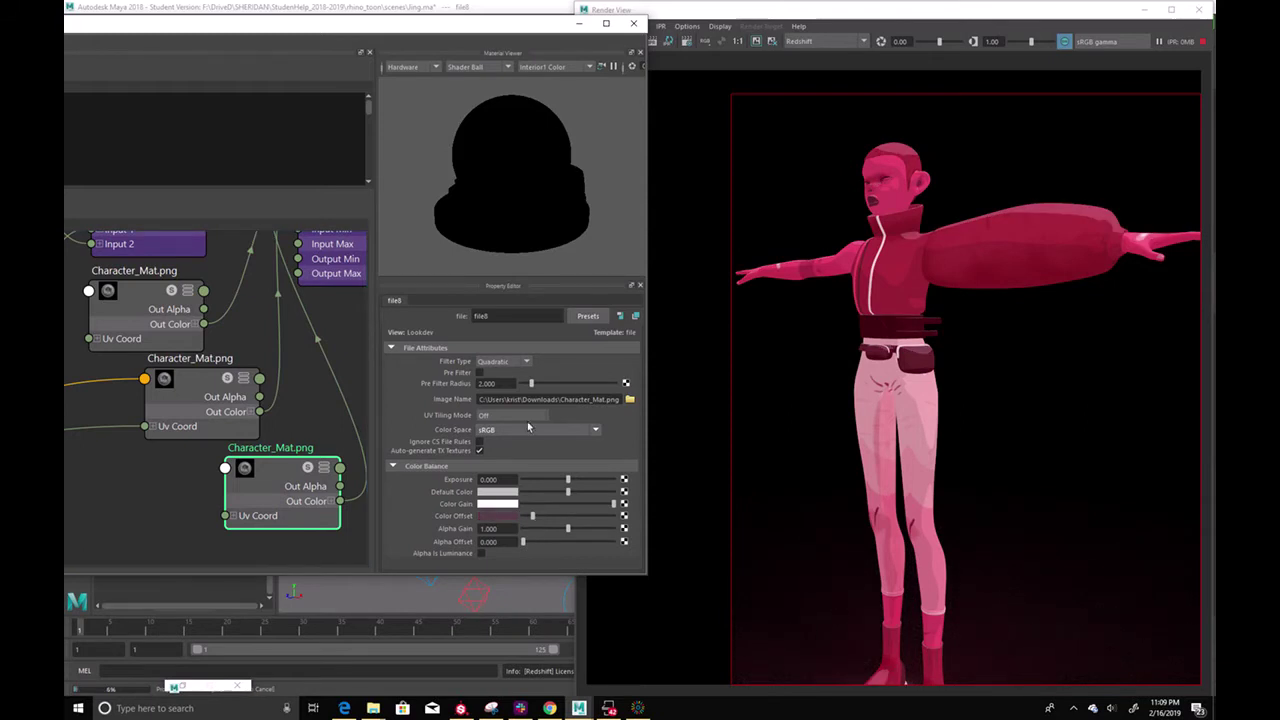
Select toonShader2_locator2 and shift it sideways above the character to reposition the toon light
left_click_drag(524, 34, 249, 367)
left_click(186, 244)
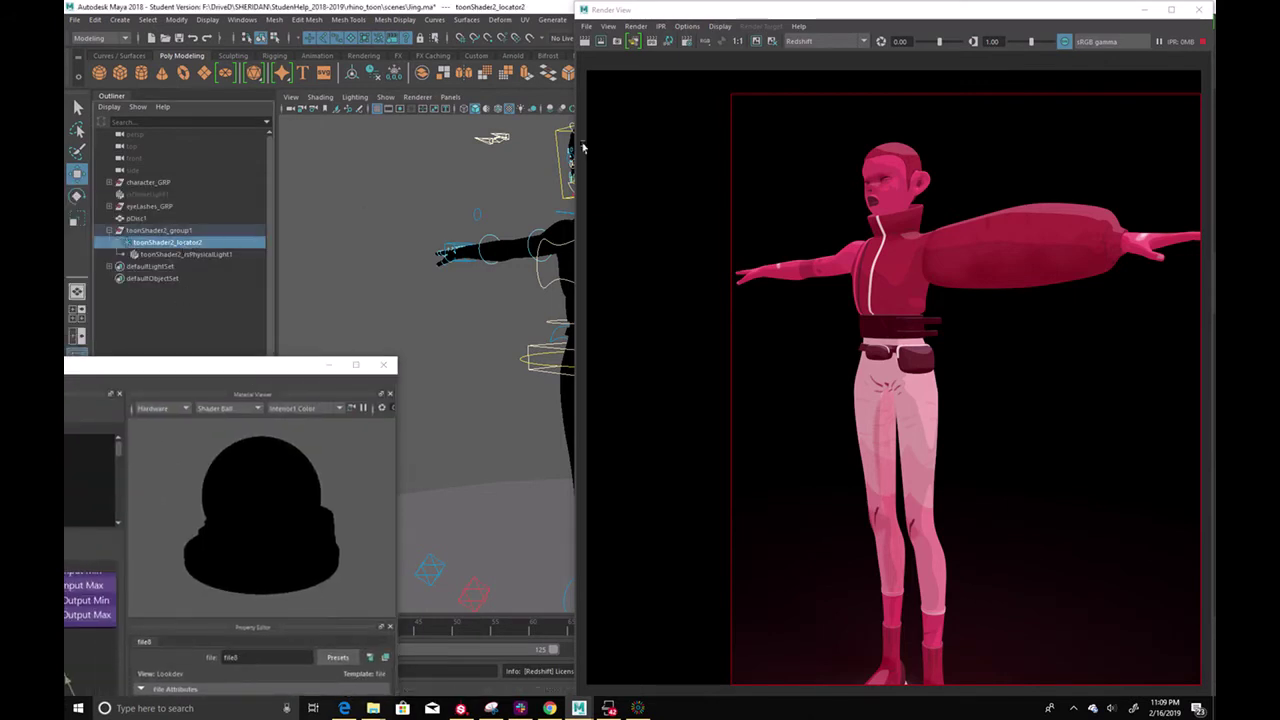
left_click_drag(844, 18, 1068, 38)
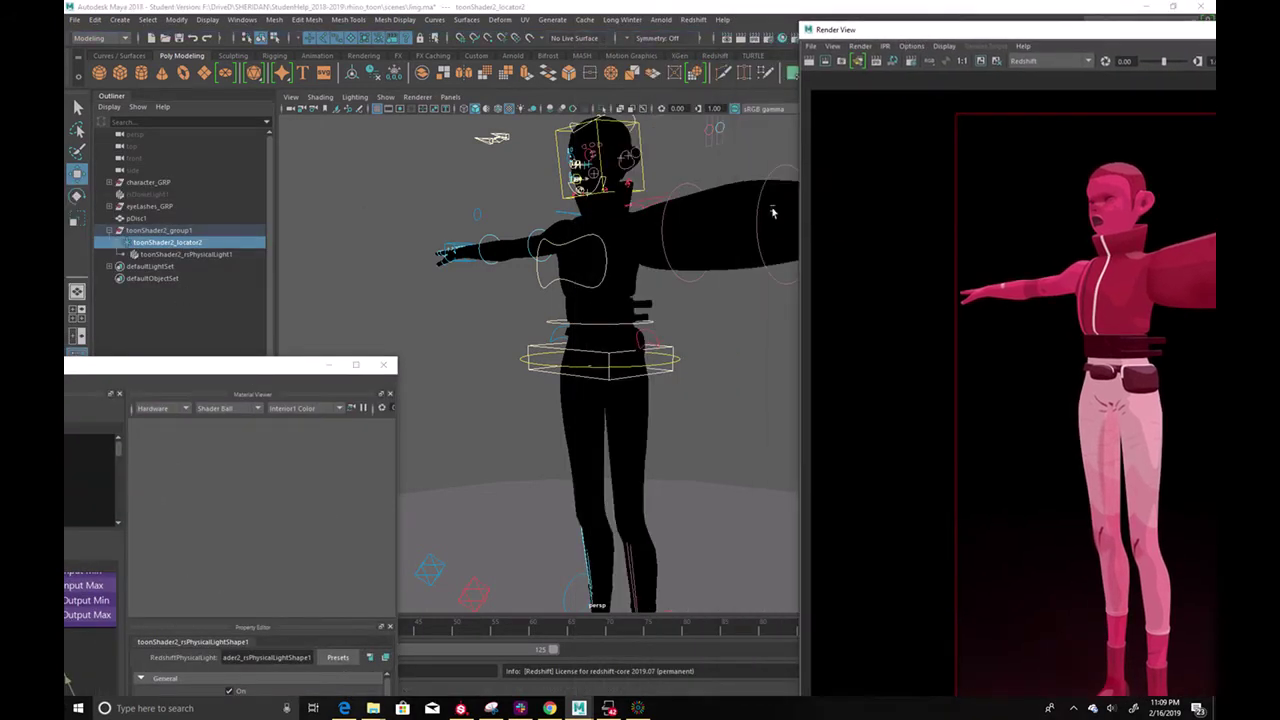
middle_click_drag(691, 256, 577, 297, "alt")
right_click_drag(577, 297, 462, 276, "alt")
left_click_drag(462, 275, 502, 227, "alt")
middle_click_drag(502, 227, 627, 232)
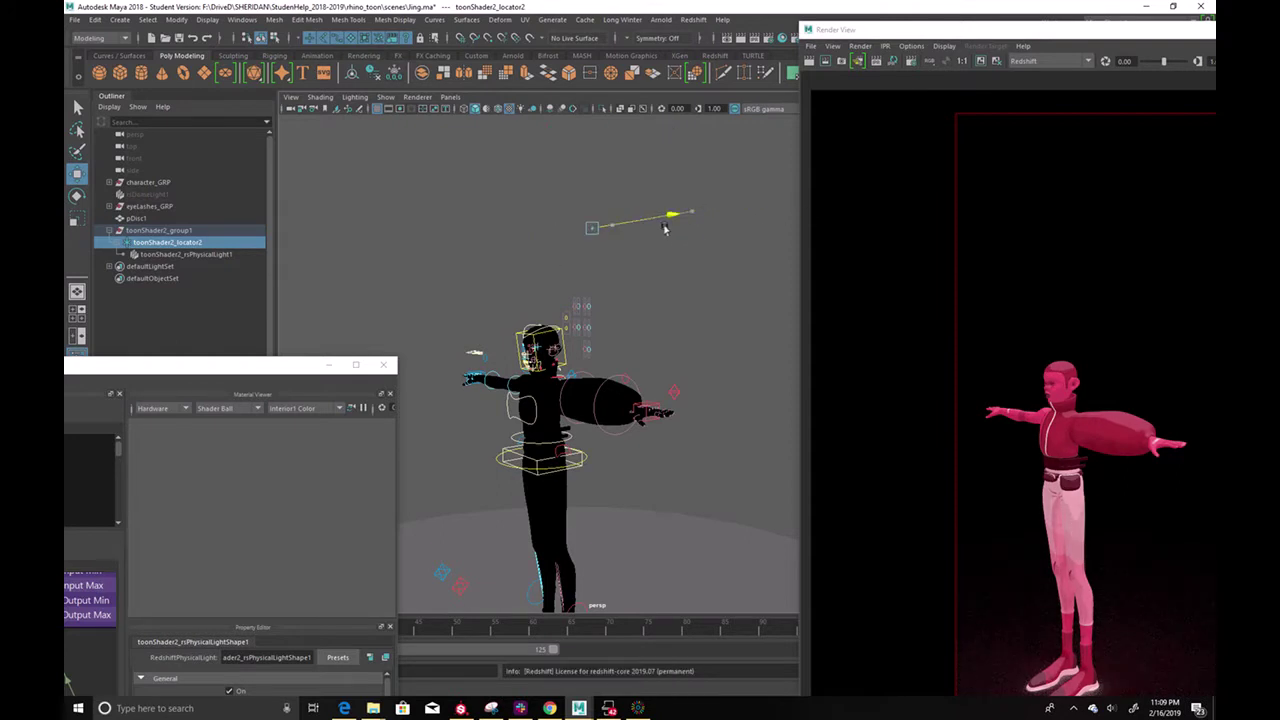
middle_click_drag(641, 368, 606, 338, "alt")
right_click_drag(606, 338, 771, 386, "alt")
middle_click_drag(530, 350, 648, 345, "alt")
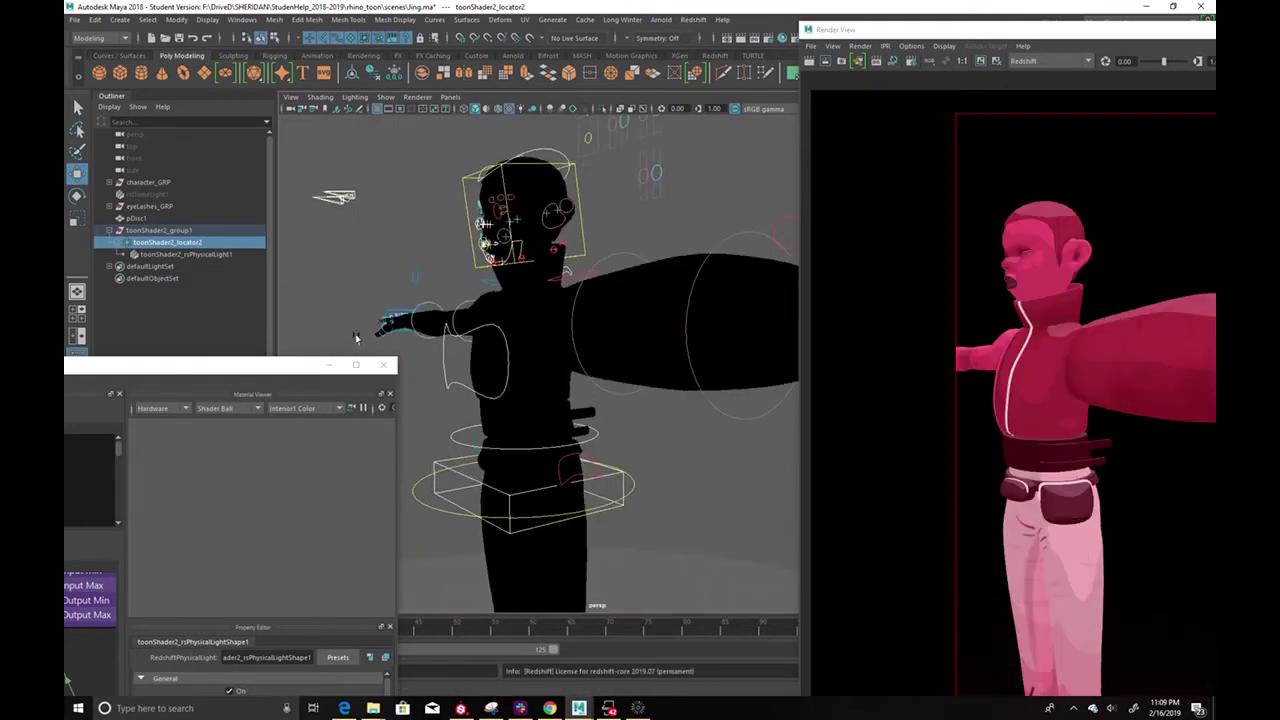
Rearrange the Hypershade beside the live render and display the attributes of toonShader2_remapValue2
left_click_drag(284, 367, 360, 190)
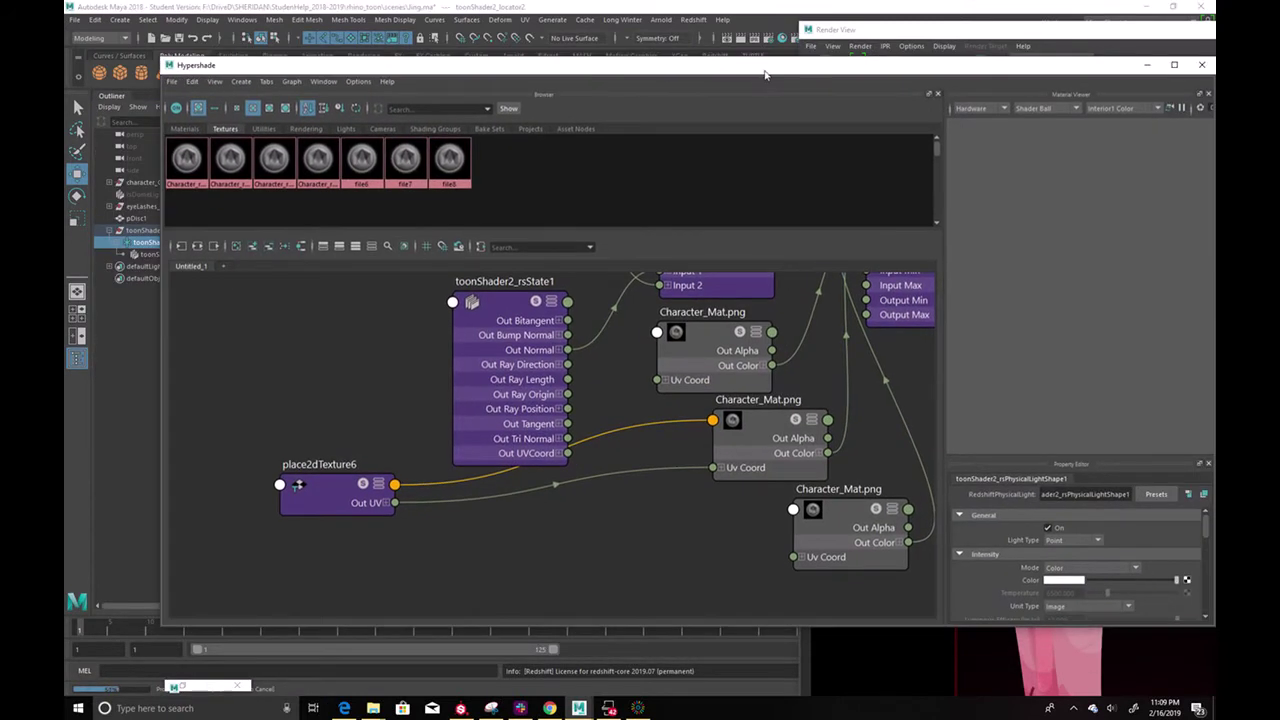
left_click_drag(765, 70, 568, 68)
left_click_drag(1022, 126, 605, 126)
left_click_drag(361, 76, 480, 60)
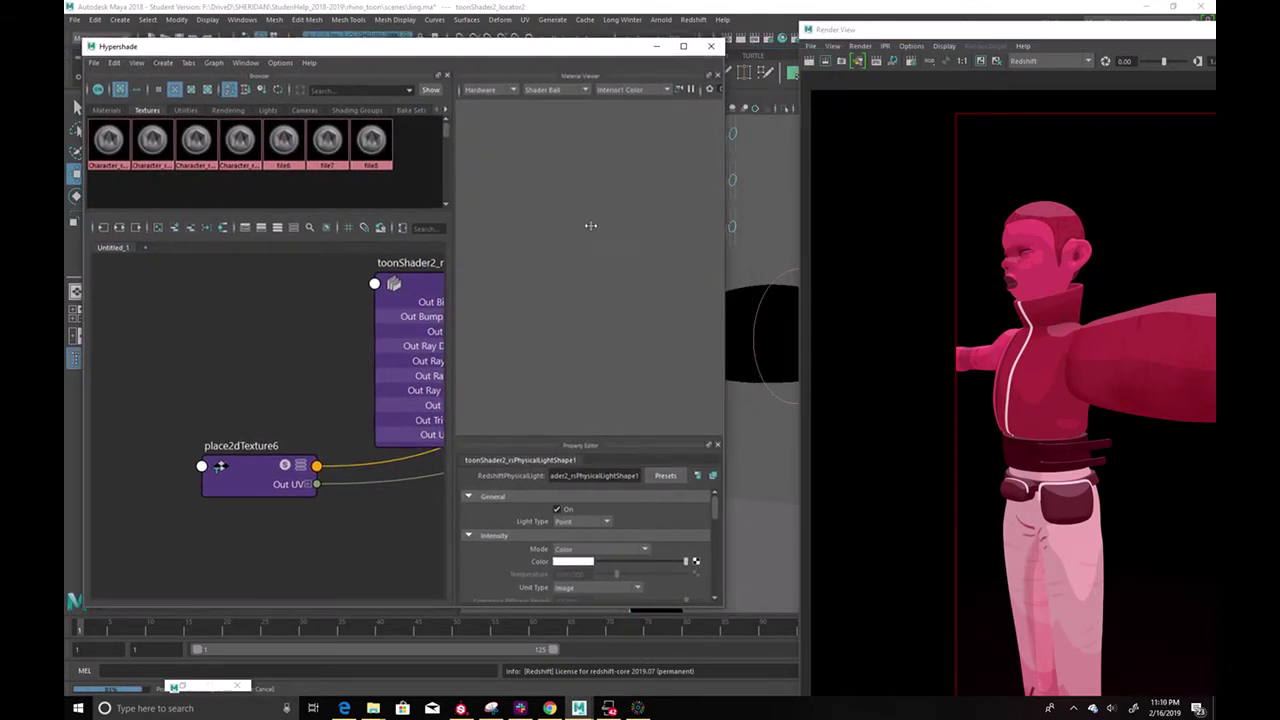
left_click_drag(728, 238, 918, 240)
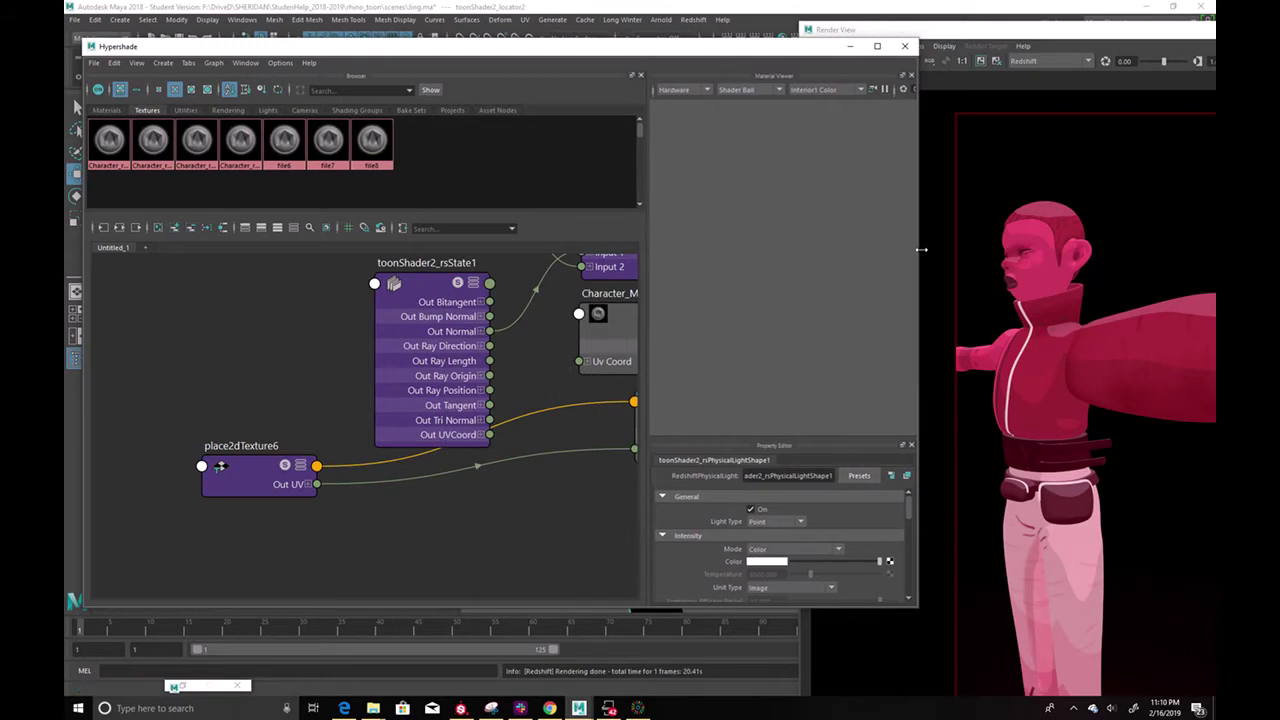
middle_click_drag(514, 359, 66, 473, "alt")
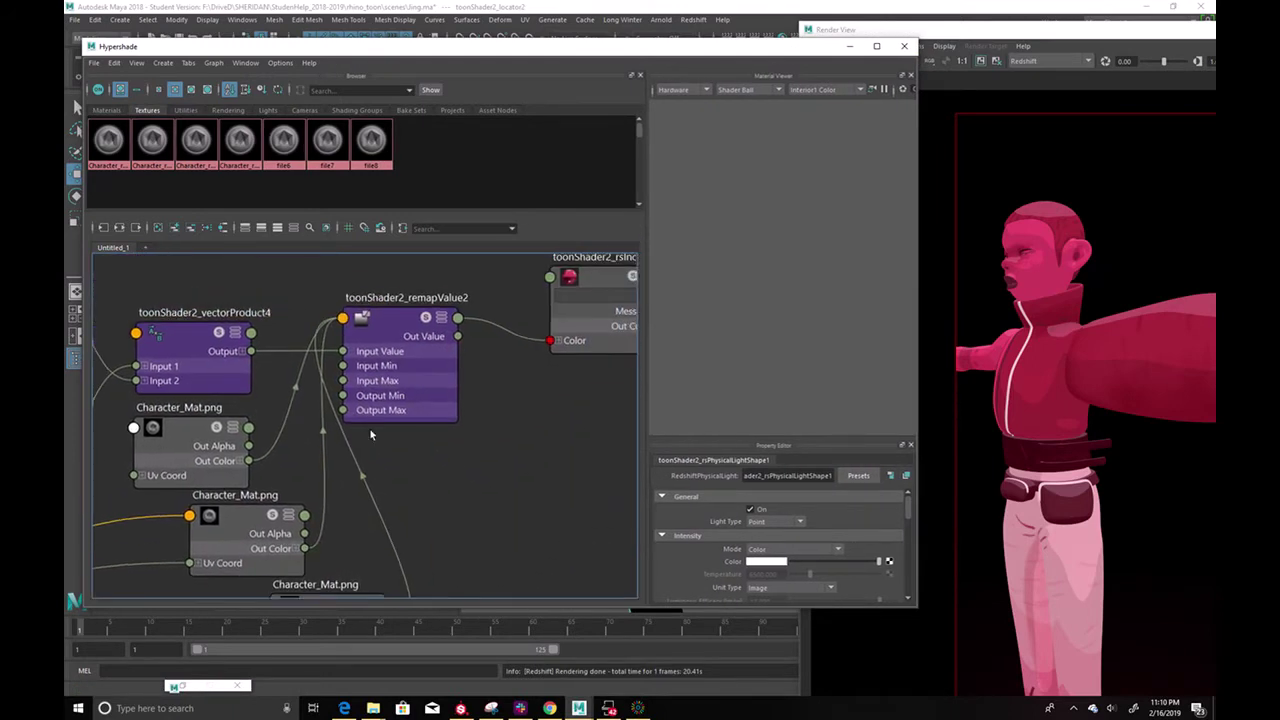
middle_click_drag(409, 434, 361, 462, "alt")
left_click(340, 355)
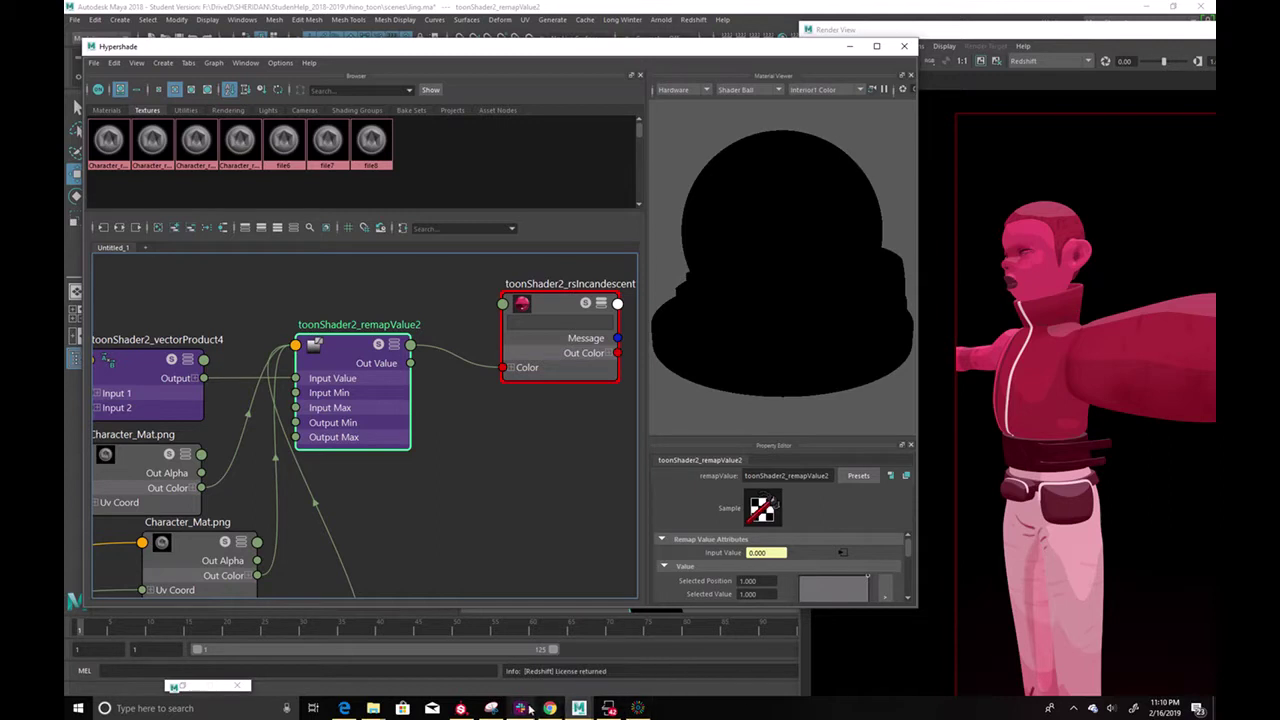
Switch to Slack to look at the Character_NEW_MAT_2.png texture in the conversation and return to Maya
left_click(520, 708)
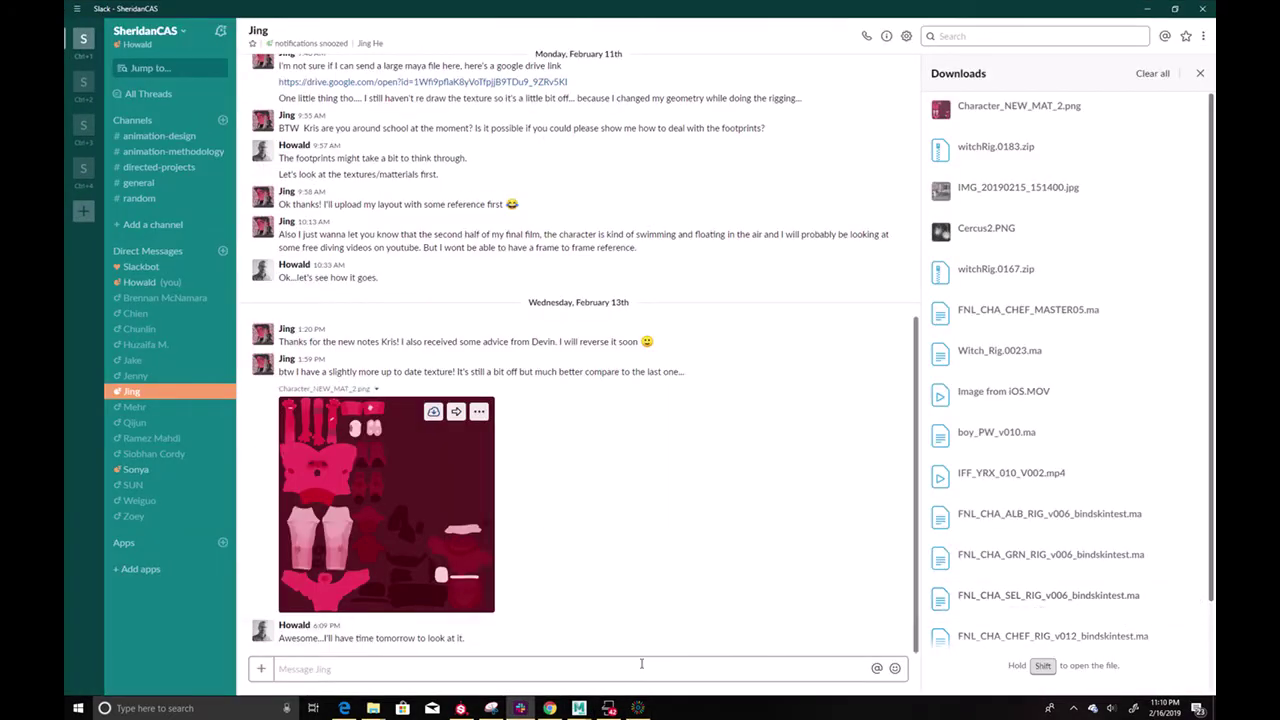
left_click(520, 708)
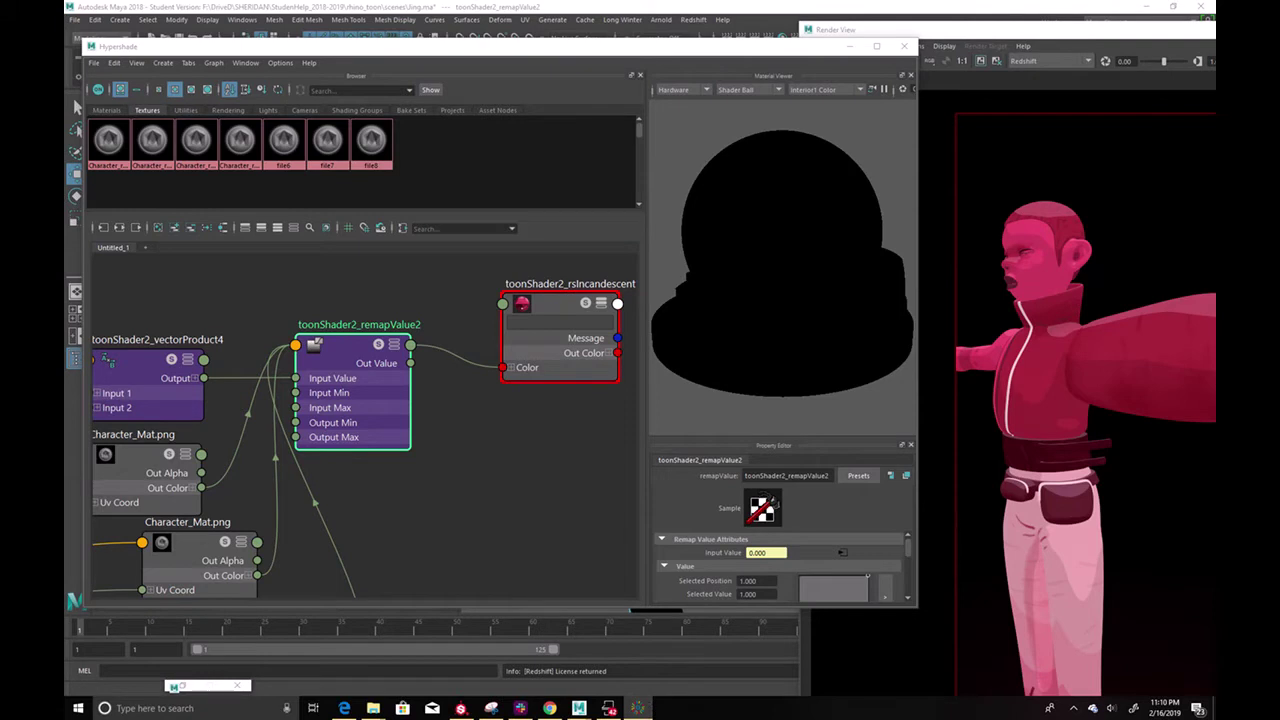
key("alt+Tab")
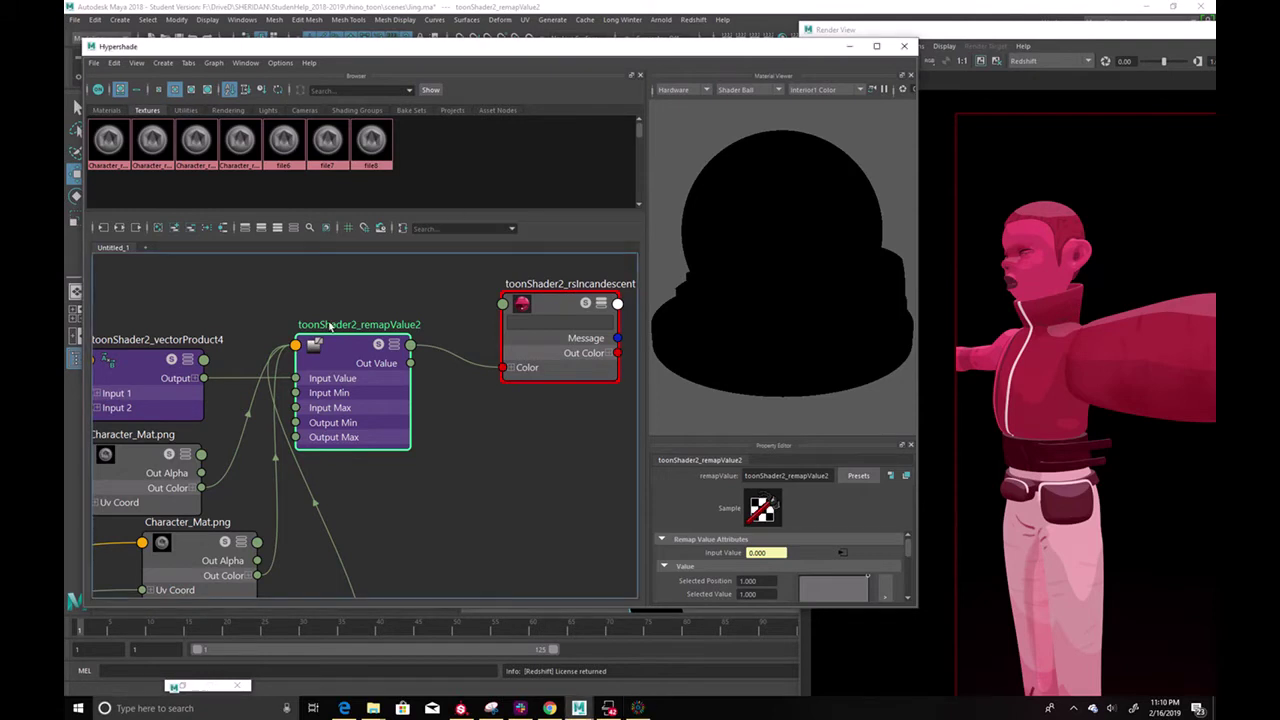
On toonShader2_remapValue2's color ramp, move the orange highlight stop to position 0.878 and the second texture stop to 0.183
left_click_drag(760, 56, 594, 57)
left_click(170, 243)
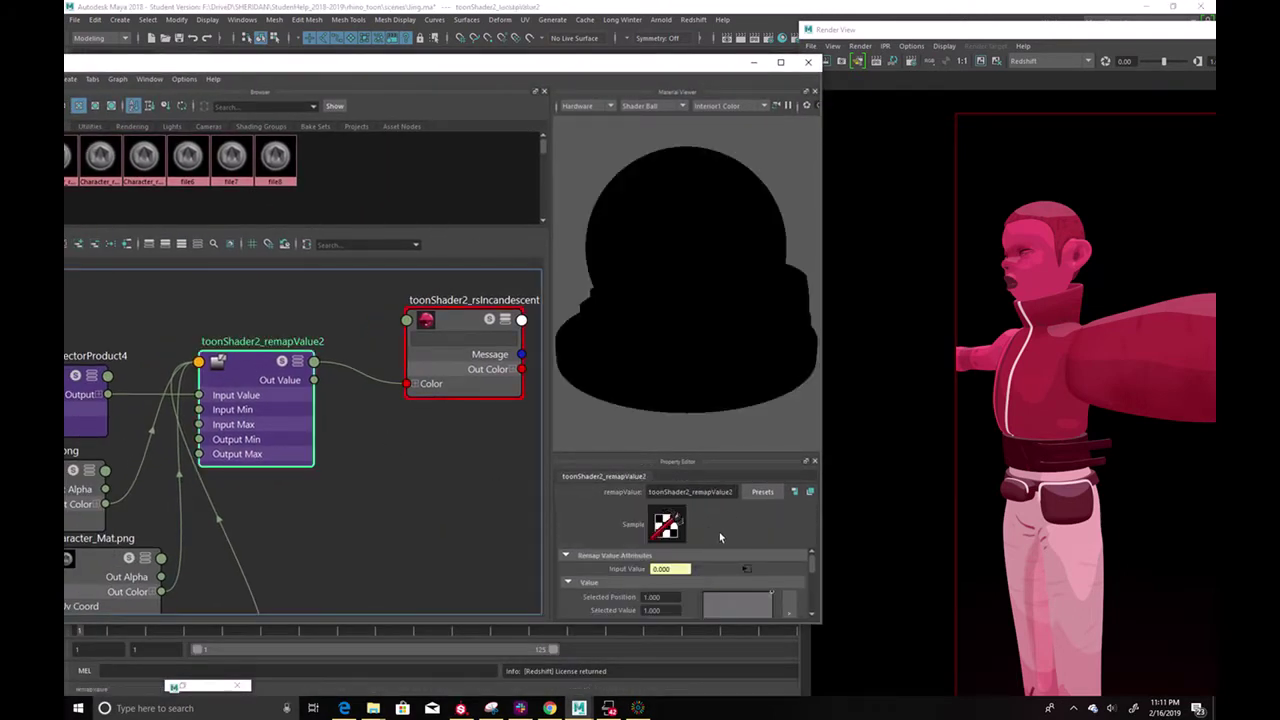
mouse_move(821, 622)
left_mouse_down()
mouse_move(867, 716)
mouse_move(890, 710)
mouse_move(836, 640)
left_mouse_up()
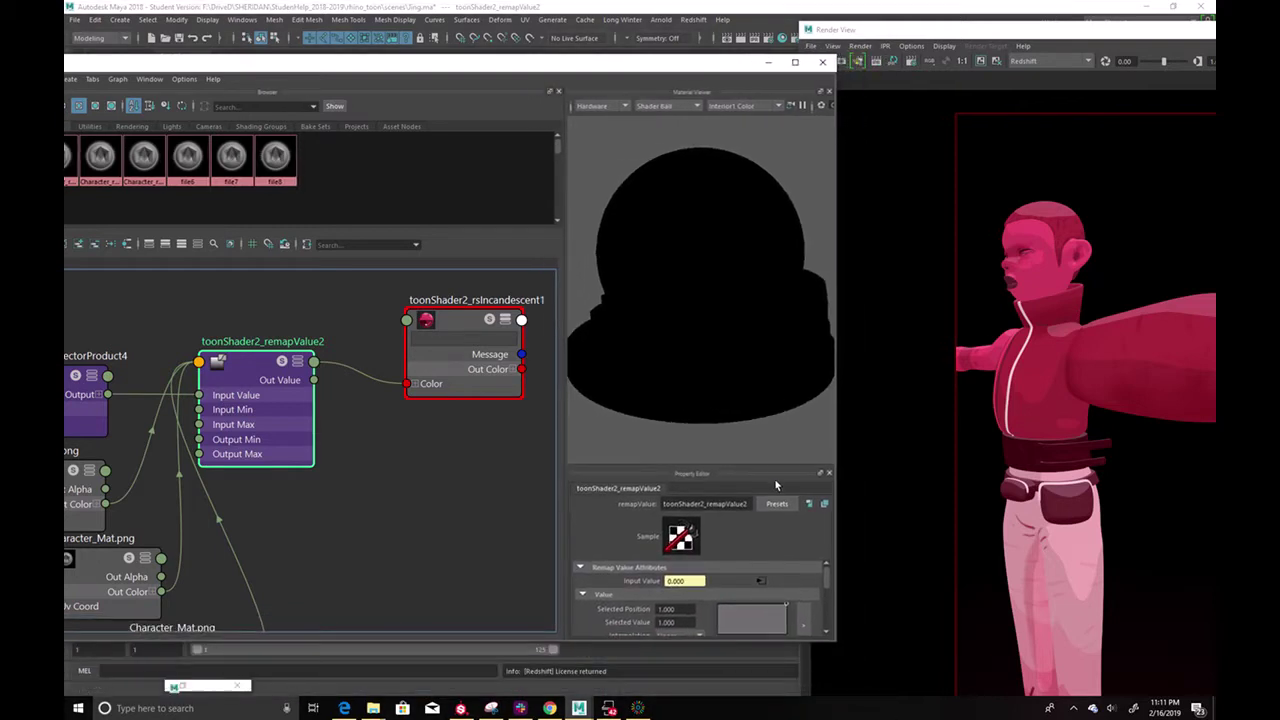
left_click_drag(764, 468, 763, 243)
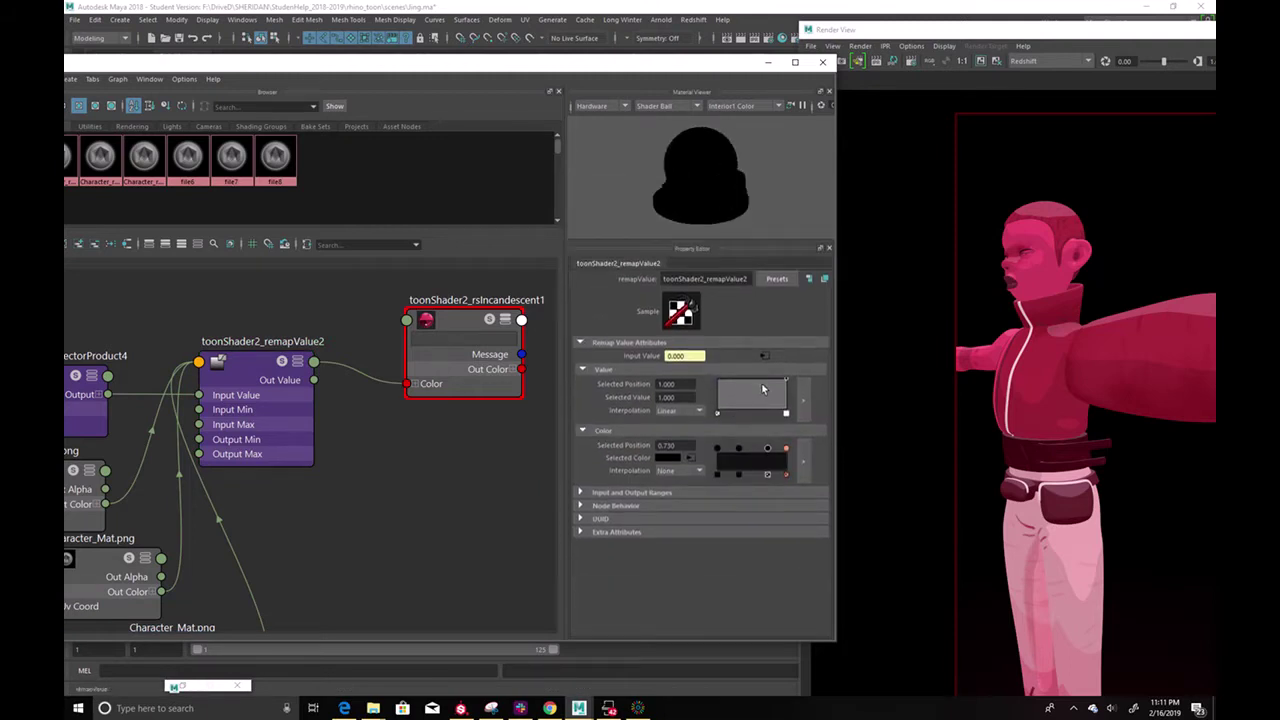
left_click(785, 450)
left_click_drag(783, 451, 778, 450)
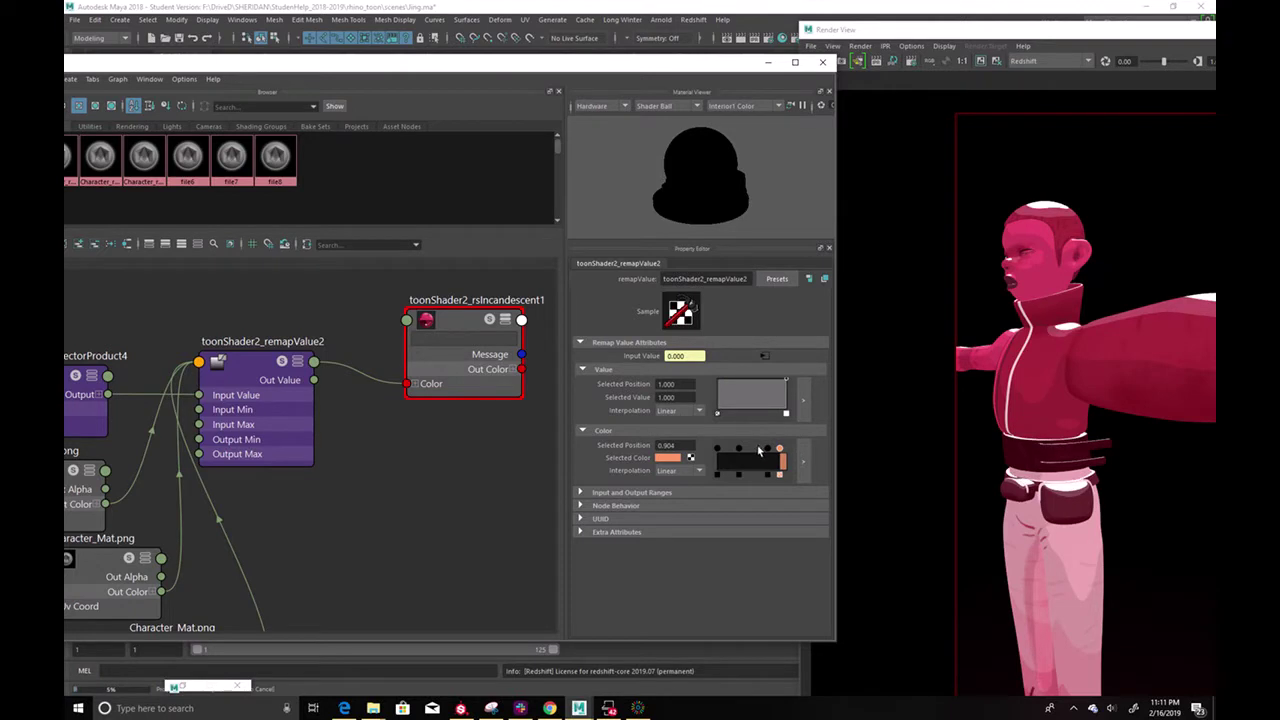
mouse_move(781, 450)
left_mouse_down()
mouse_move(793, 445)
mouse_move(778, 448)
left_mouse_up()
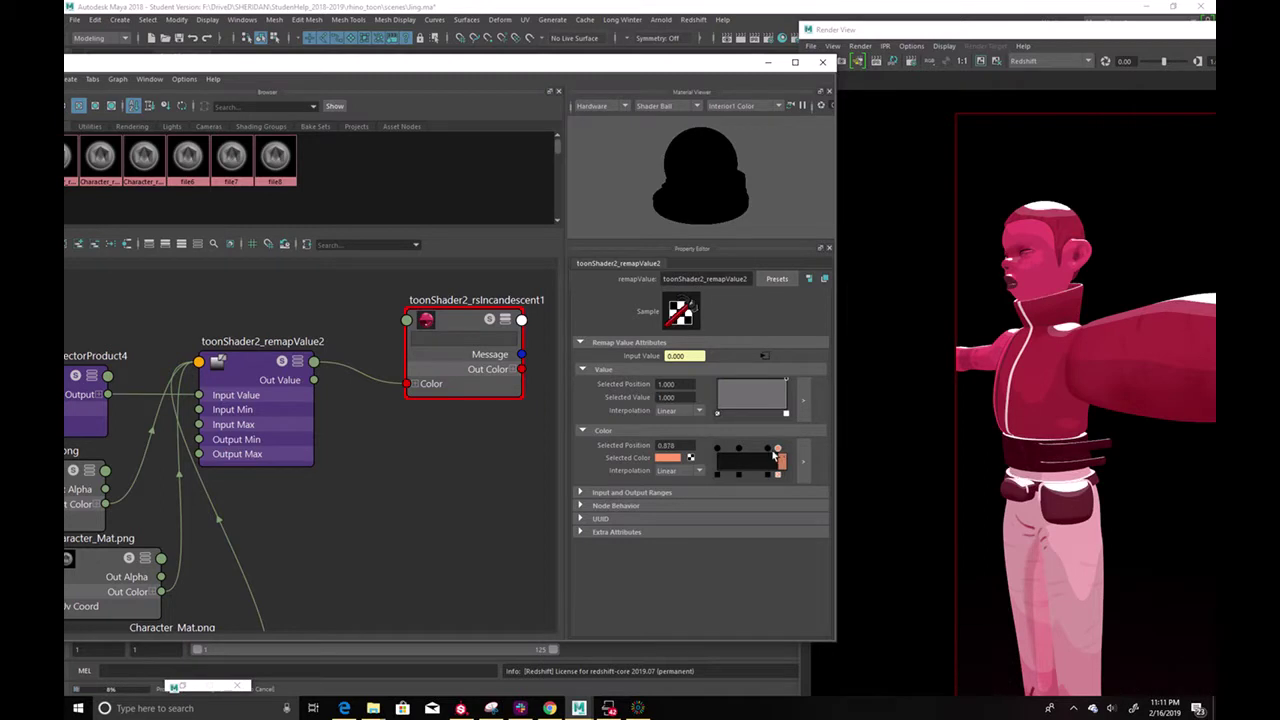
left_click(766, 449)
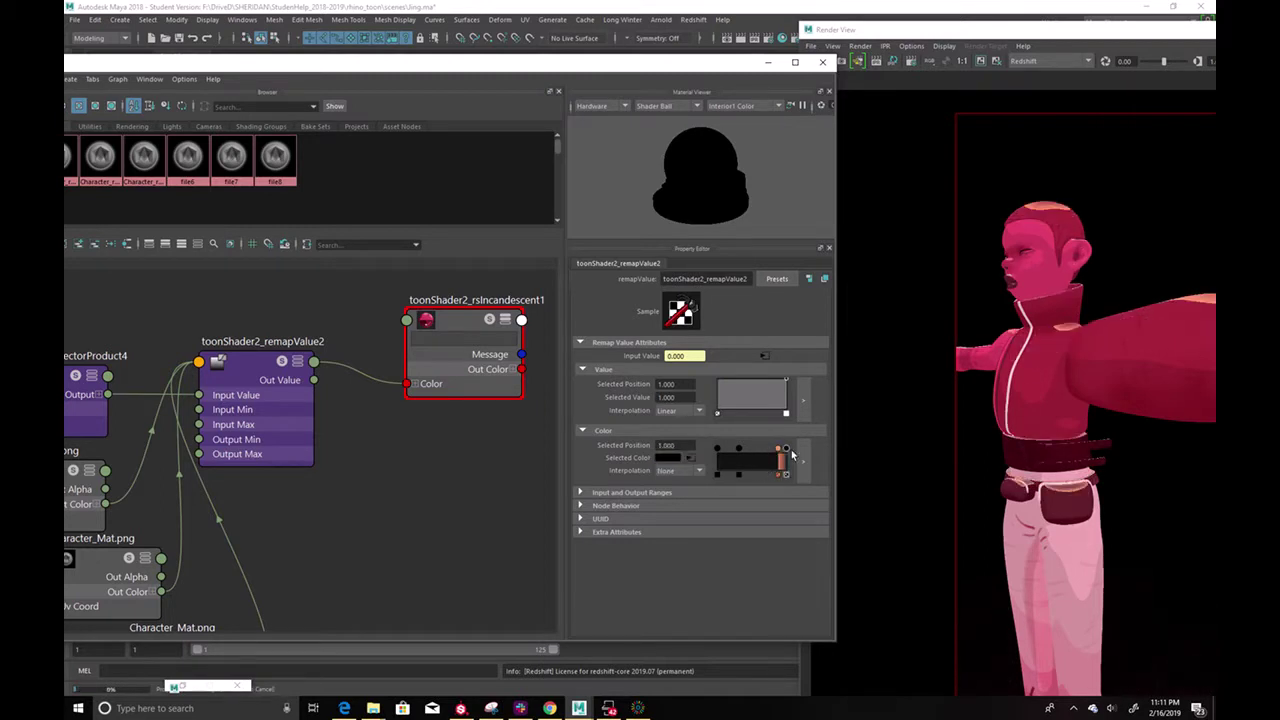
mouse_move(765, 450)
left_mouse_down()
mouse_move(721, 455)
mouse_move(730, 461)
left_mouse_up()
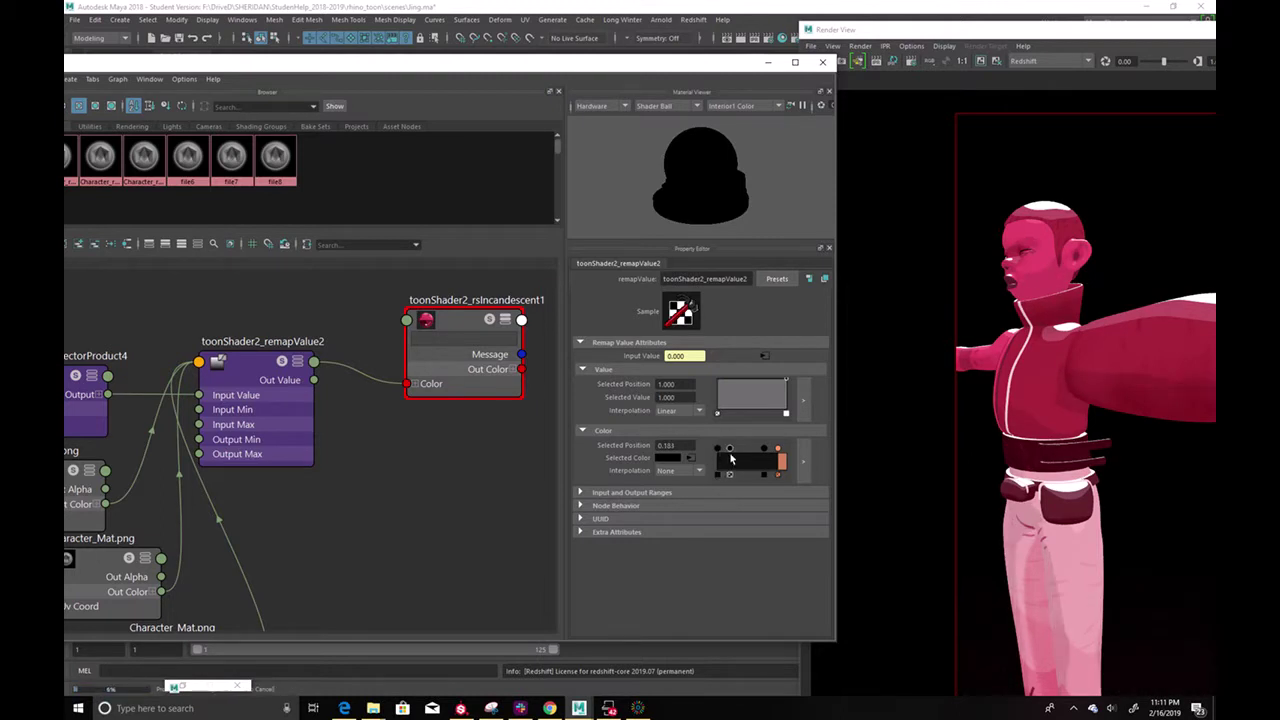
Examine the highlights and shadow bands on the whole character from several angles in the live render
left_click_drag(641, 72, 314, 130)
scroll(576, 258, "down", 5)
left_click_drag(576, 258, 611, 251, "alt")
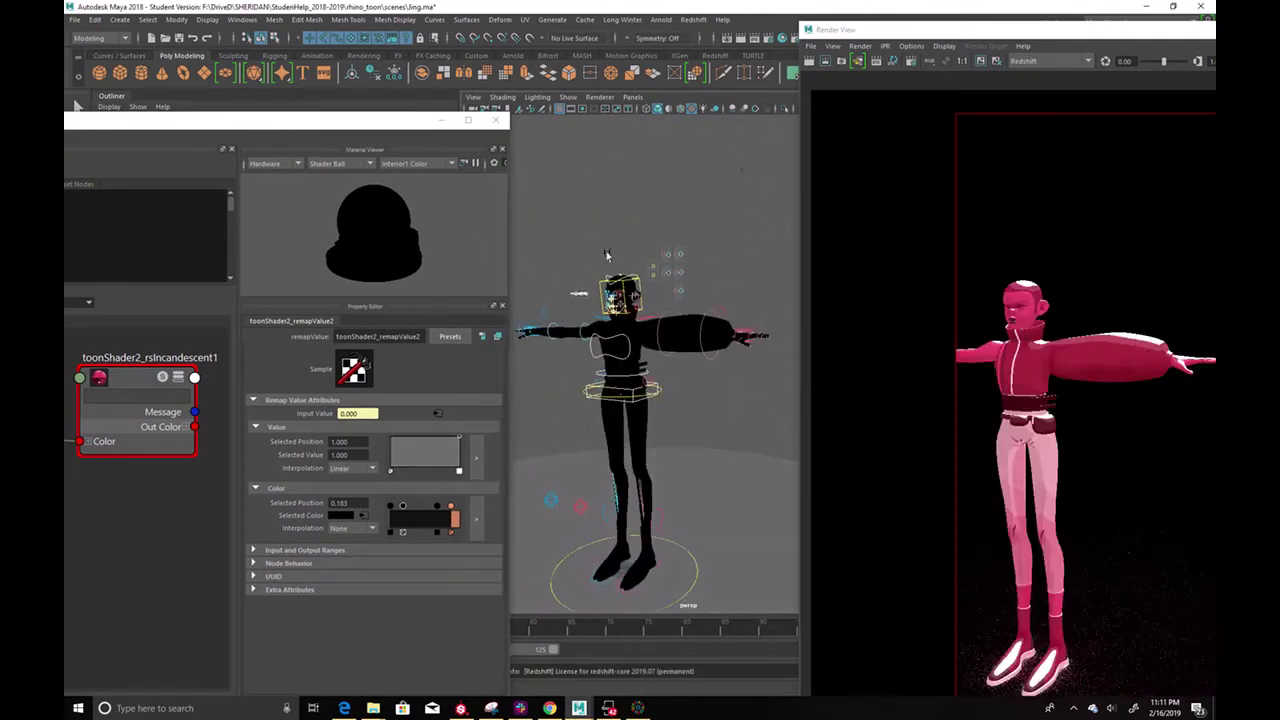
middle_click_drag(611, 251, 618, 224, "alt")
scroll(678, 244, "up", 2)
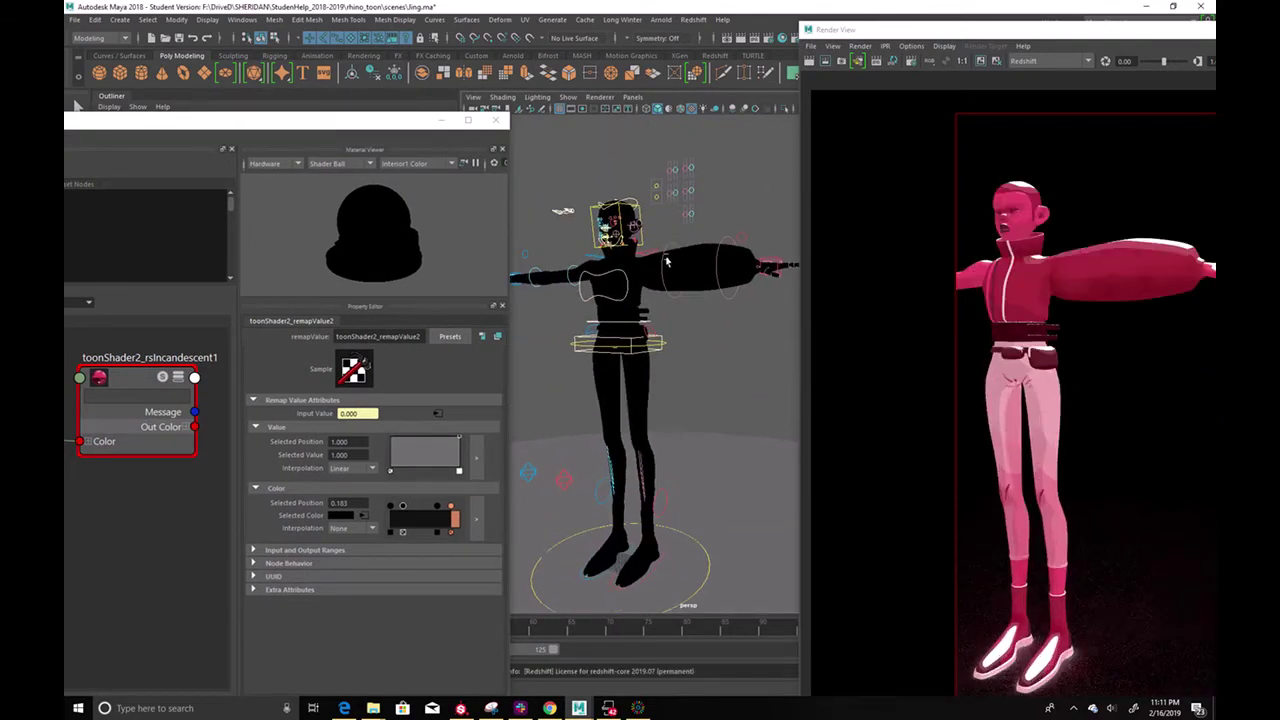
left_click_drag(688, 272, 662, 296, "alt")
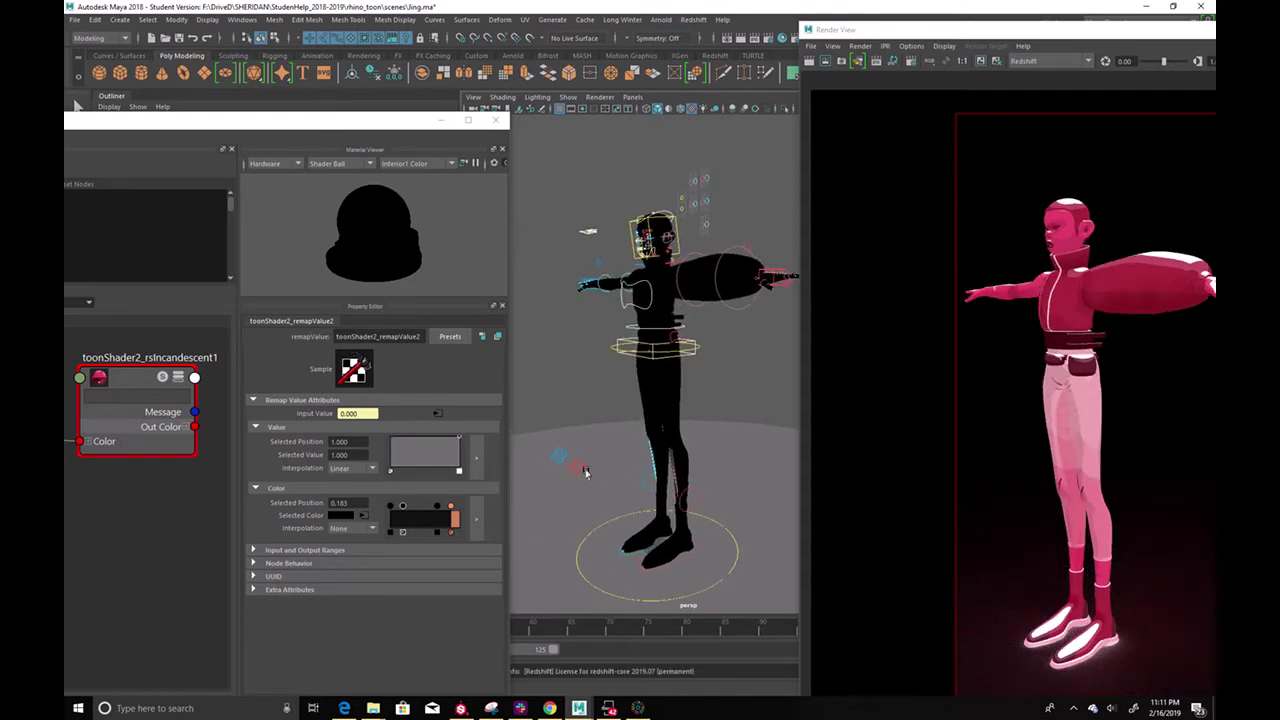
Import toonShader2.ma from the project's scenes folder as a second copy of the toon shader
left_click_drag(333, 133, 354, 483)
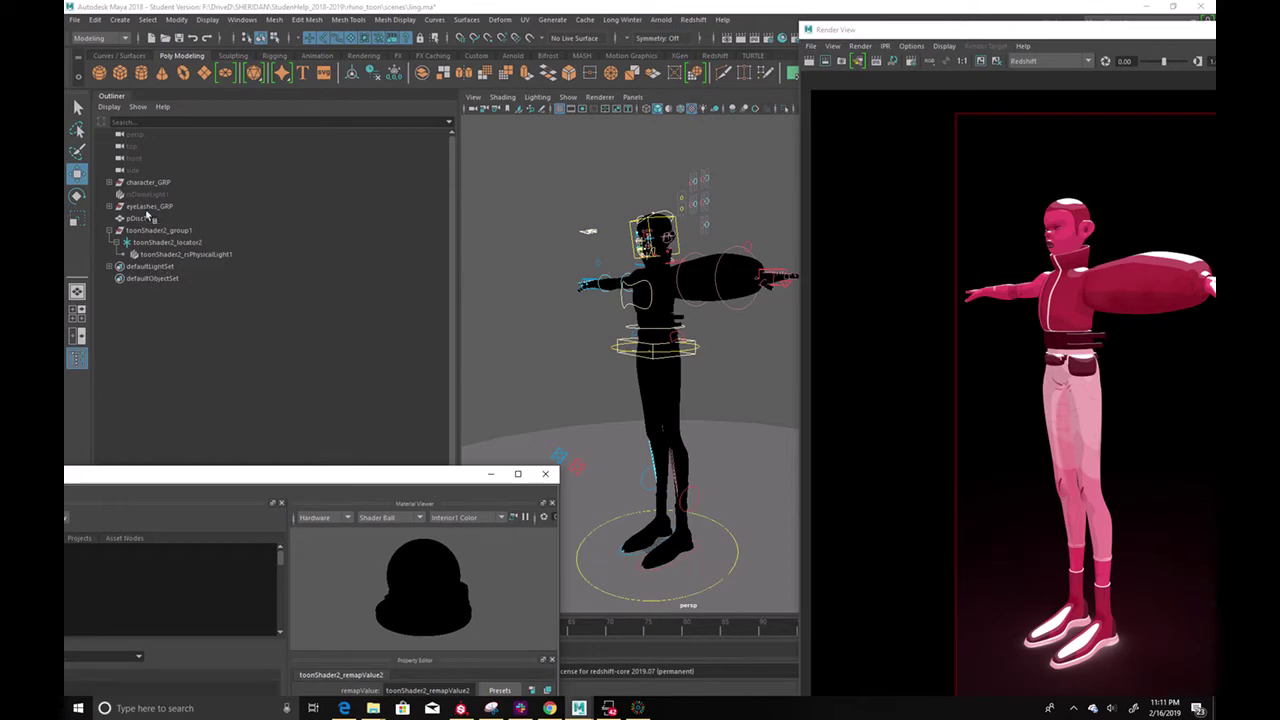
left_click(74, 20)
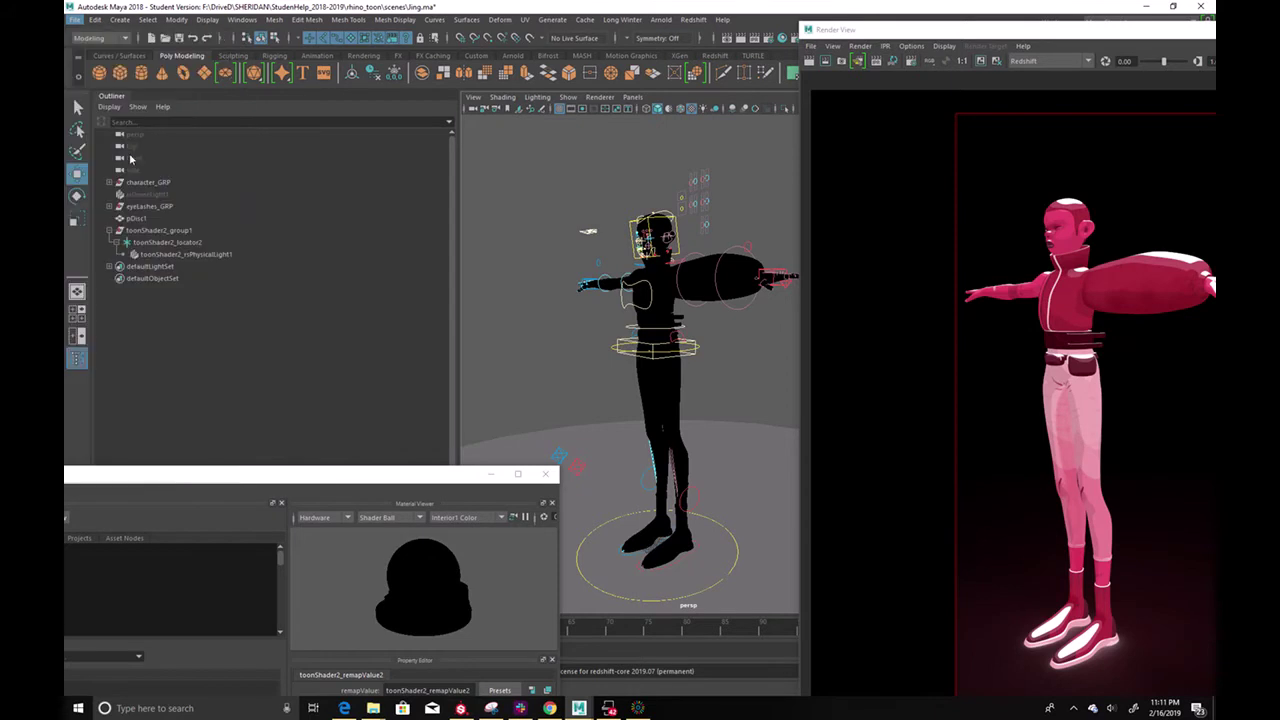
left_click(128, 152)
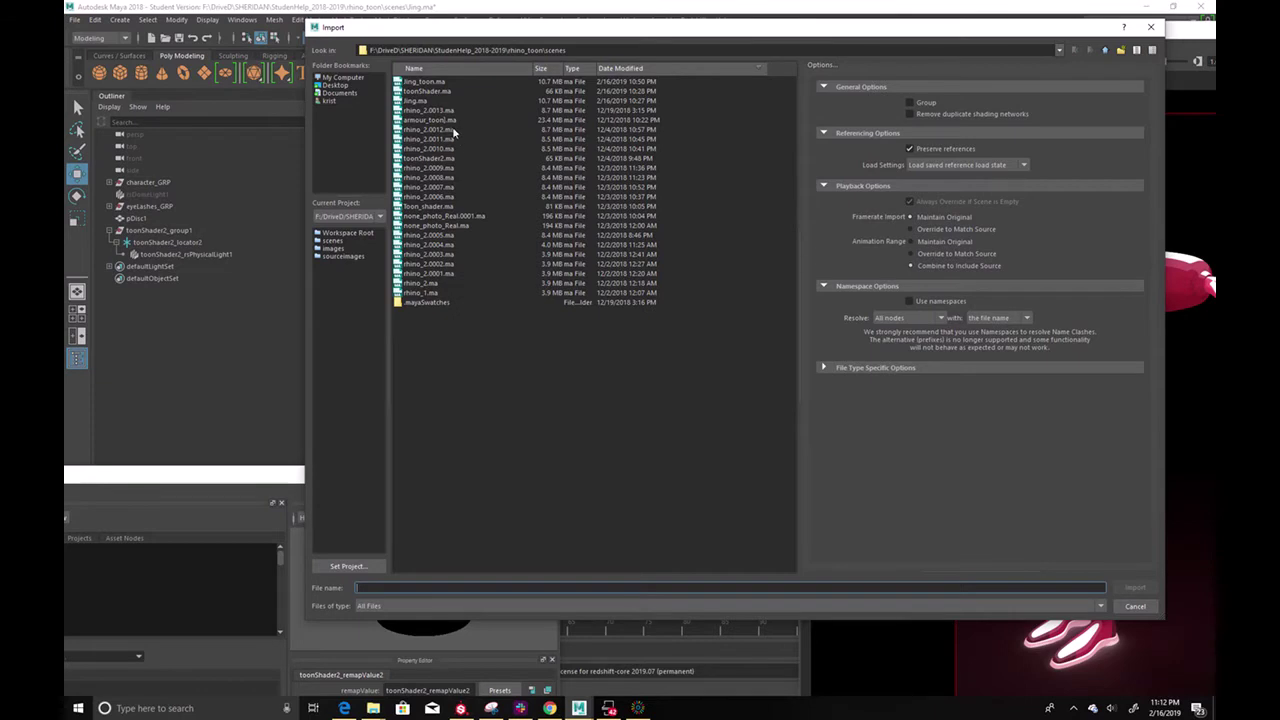
left_click(447, 160)
left_click(1133, 588)
left_click(626, 366)
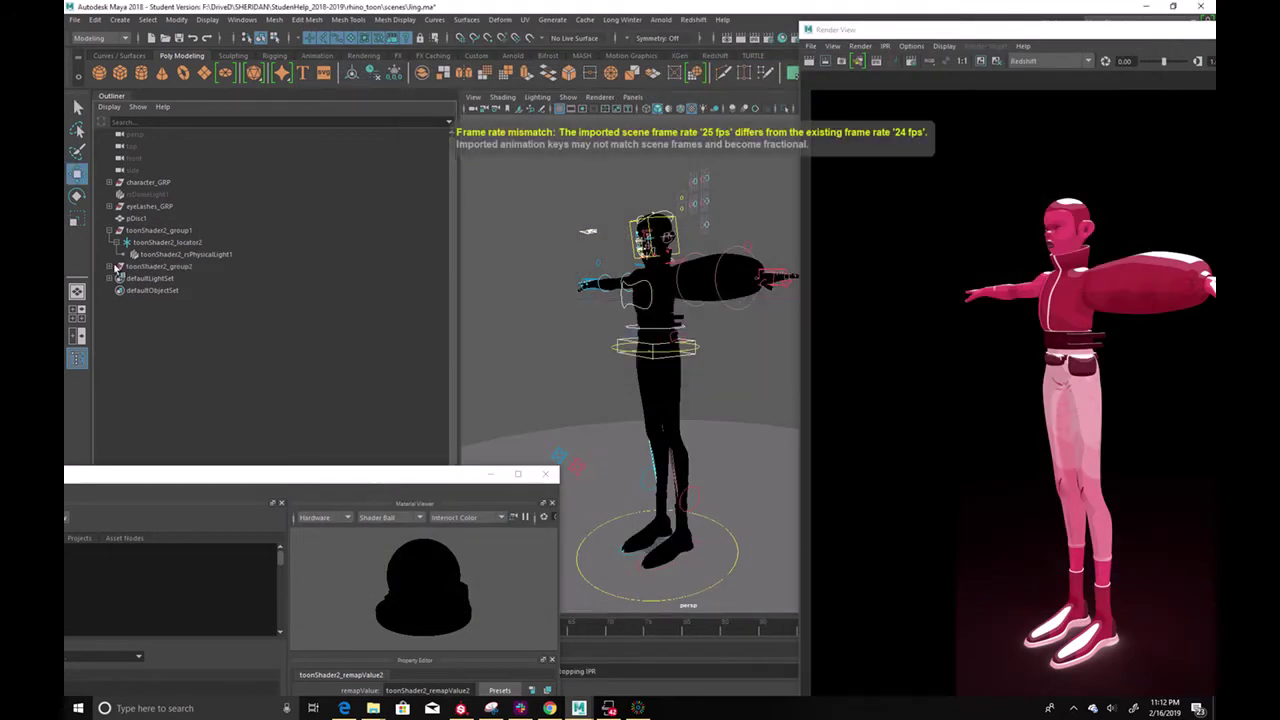
Expand toonShader2_group2 and delete the duplicate toonShader2_rsPhysicalLight1 beneath its locator
left_click(109, 267)
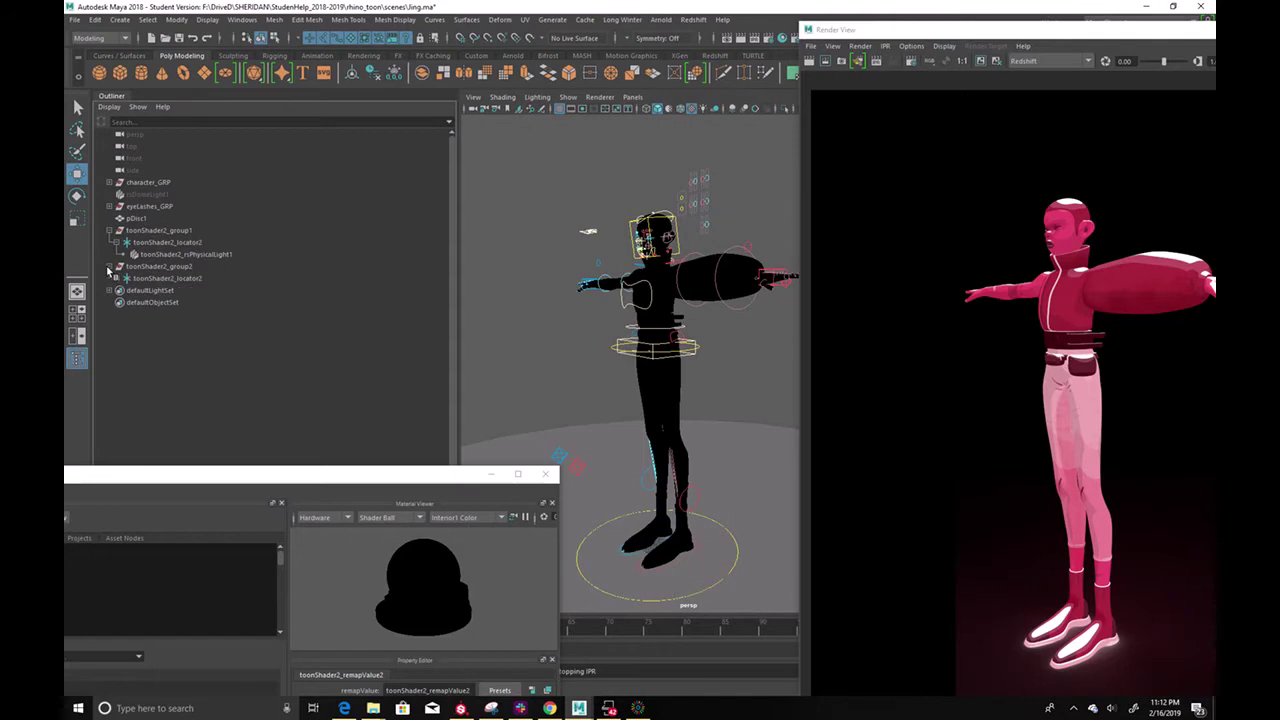
left_click(116, 279)
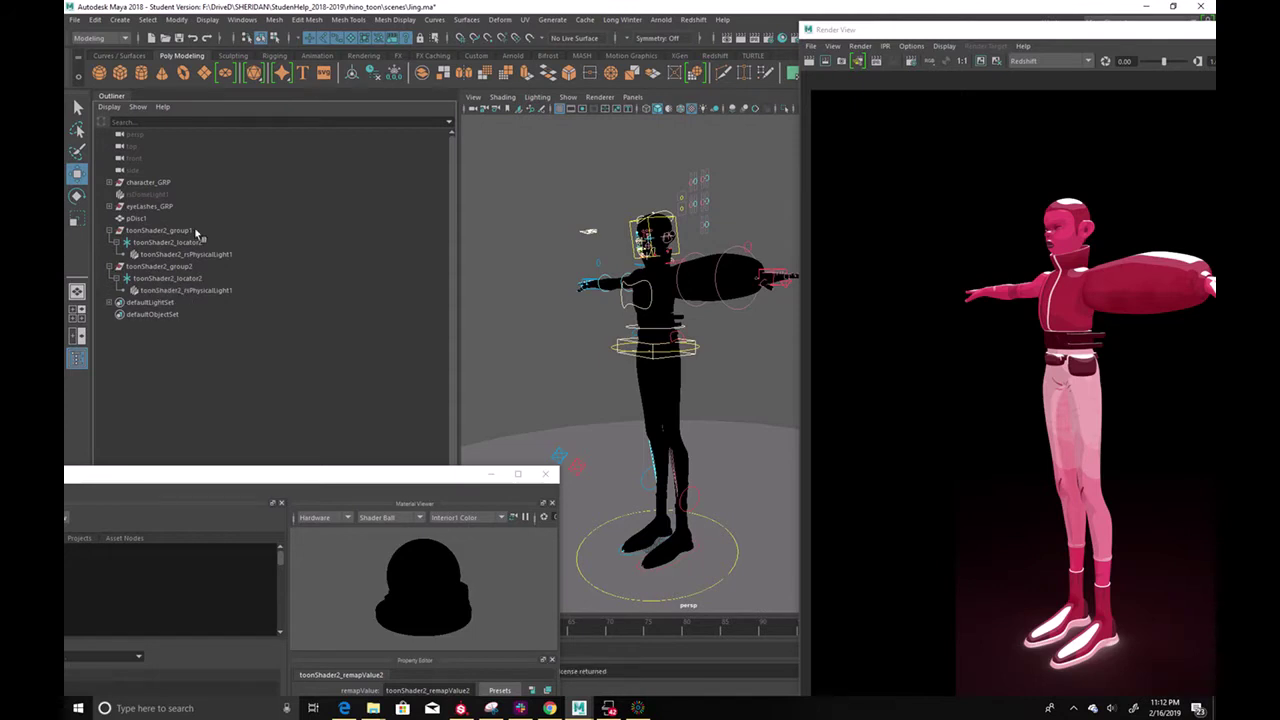
left_click(193, 291)
key("Delete")
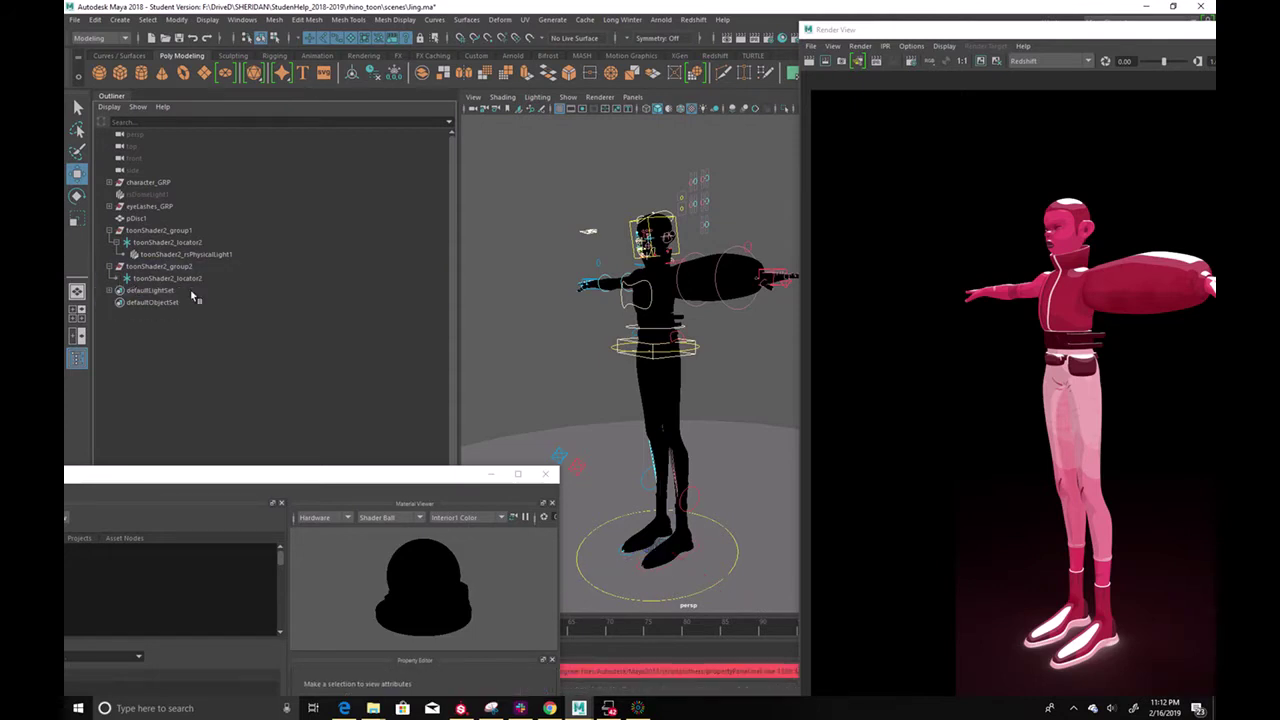
Select the toonShader2_locator2 of both groups and graph their output connections in the Node Editor
left_click(157, 244)
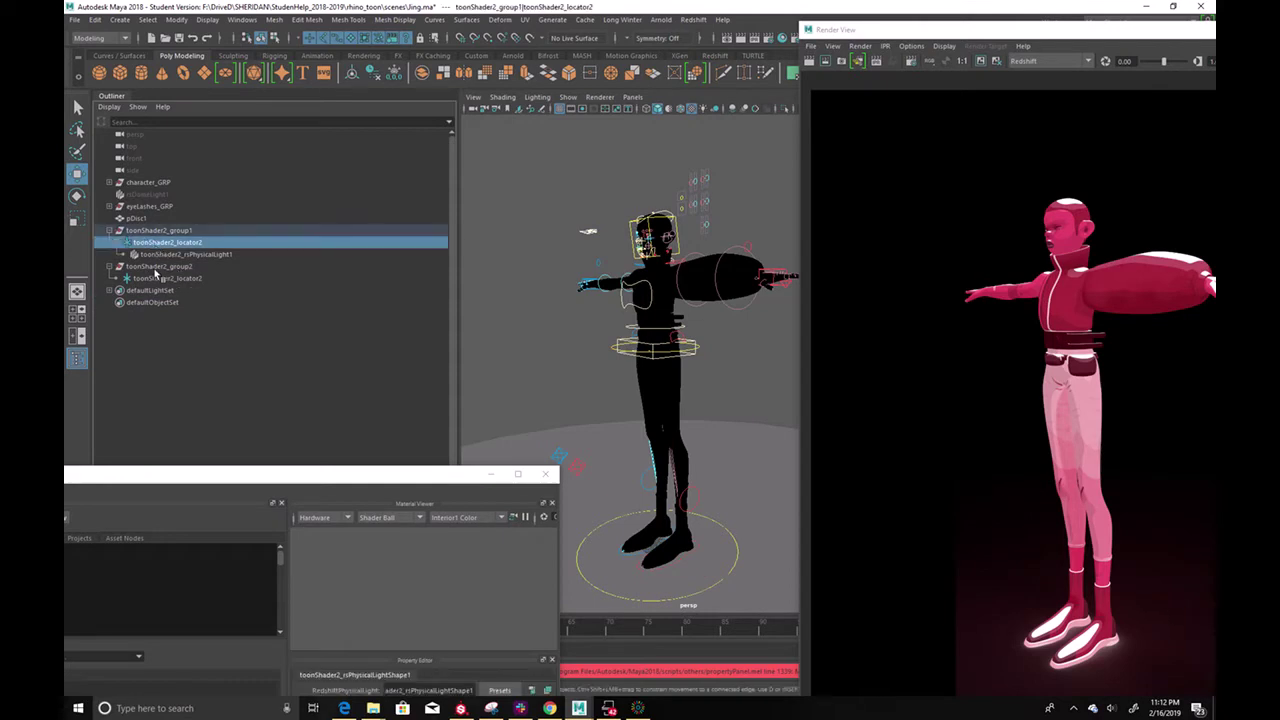
left_click(166, 279, "ctrl")
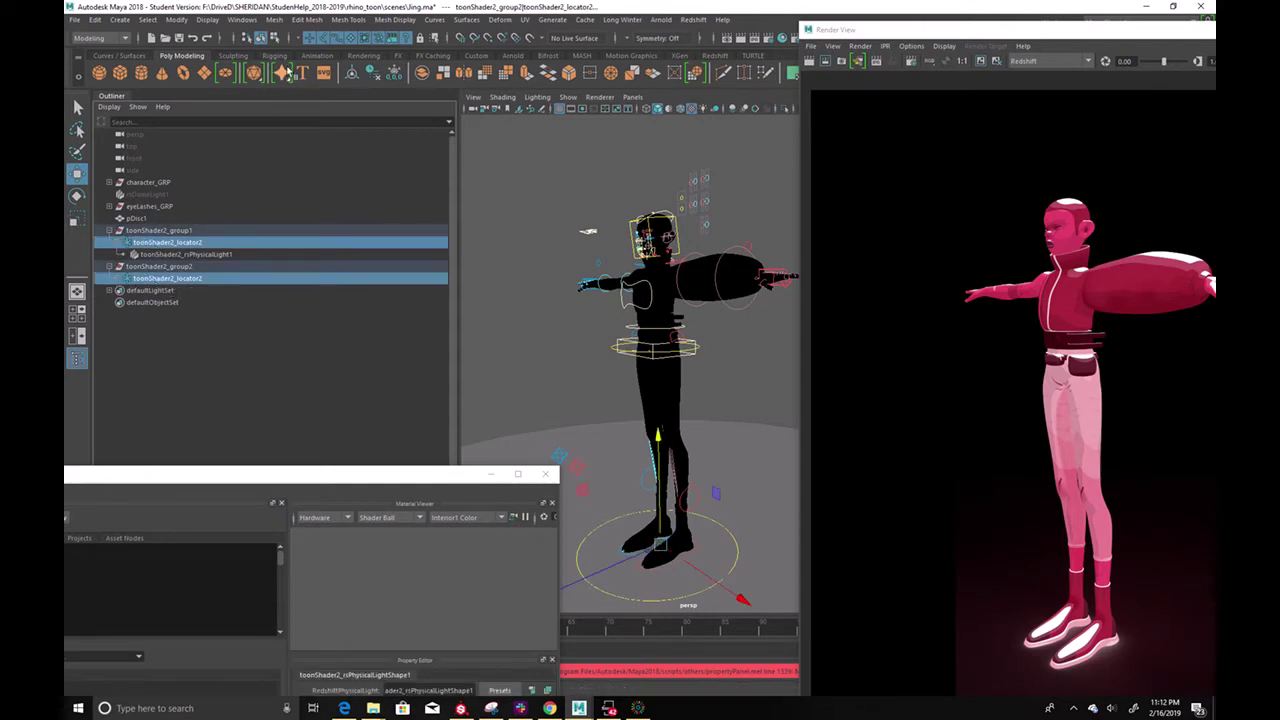
left_click(242, 20)
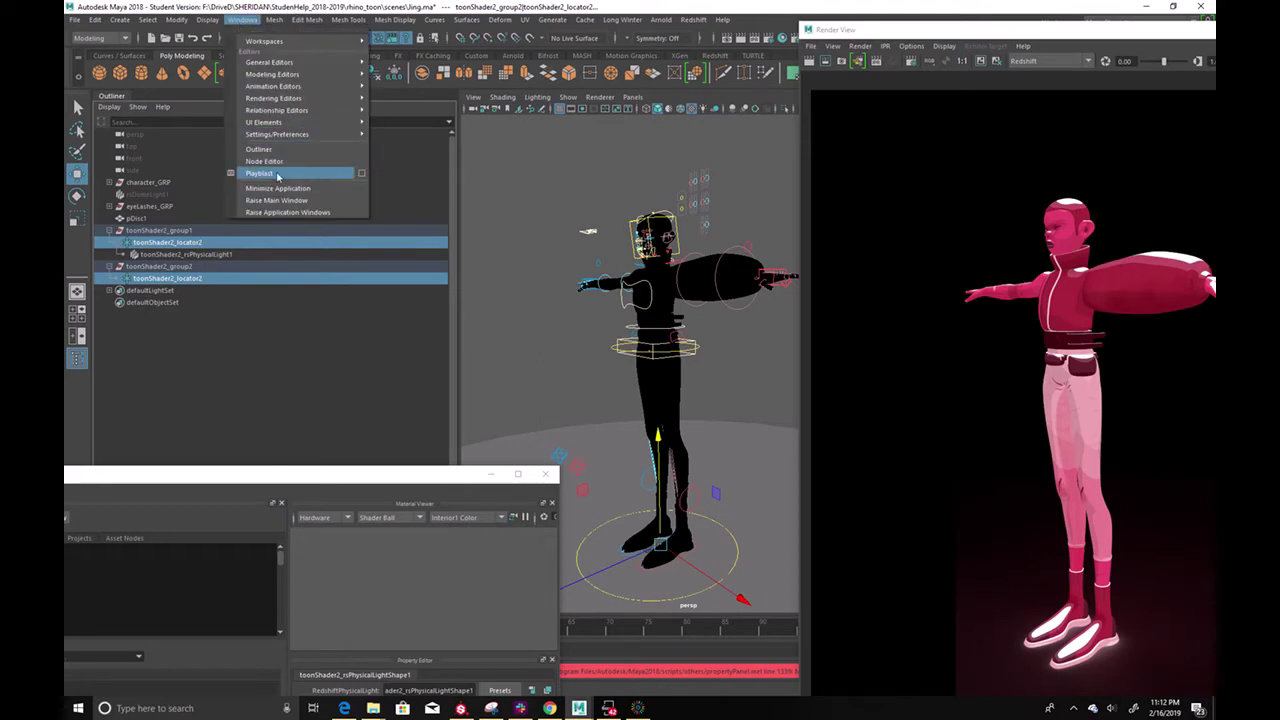
mouse_move(280, 111)
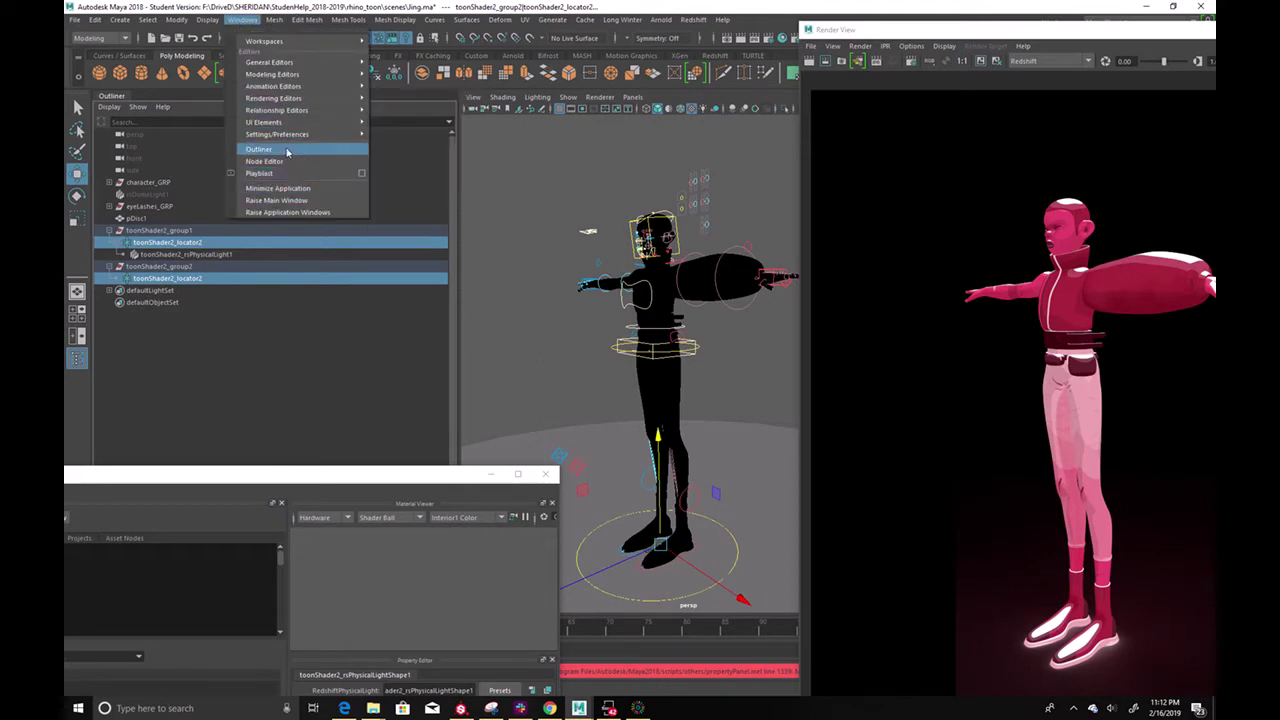
left_click(265, 161)
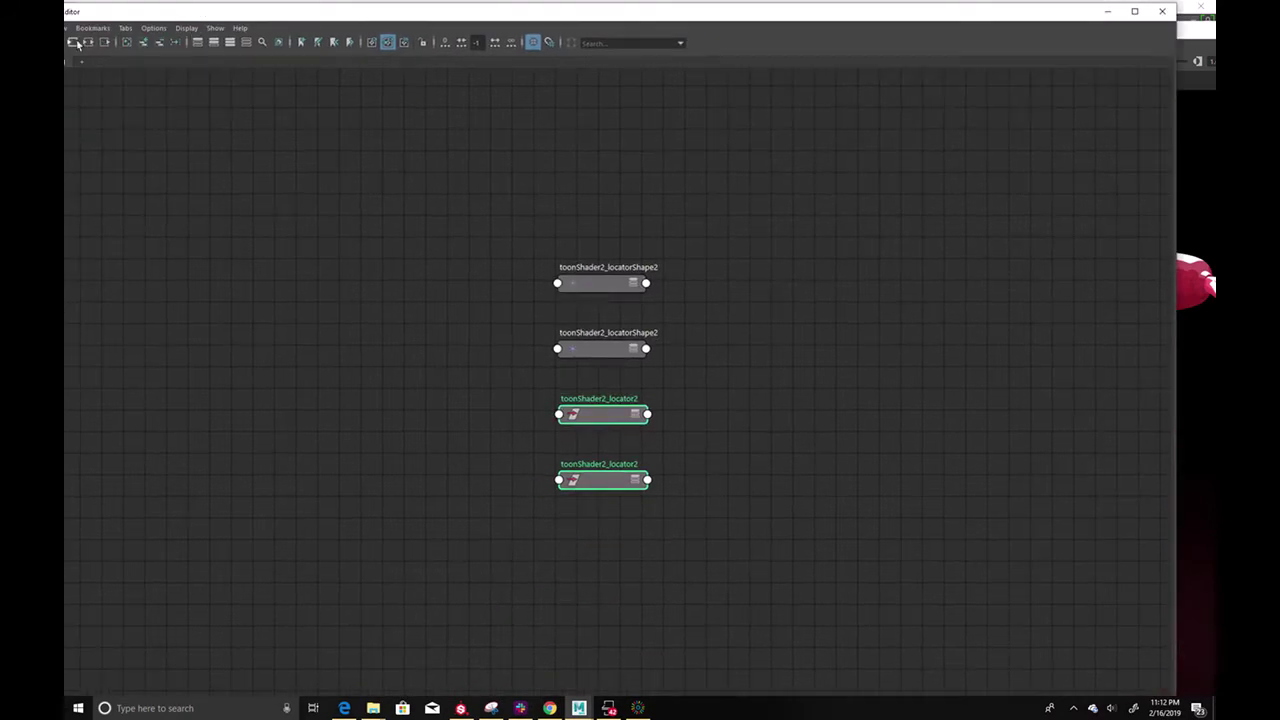
left_click(73, 44)
left_click(104, 43)
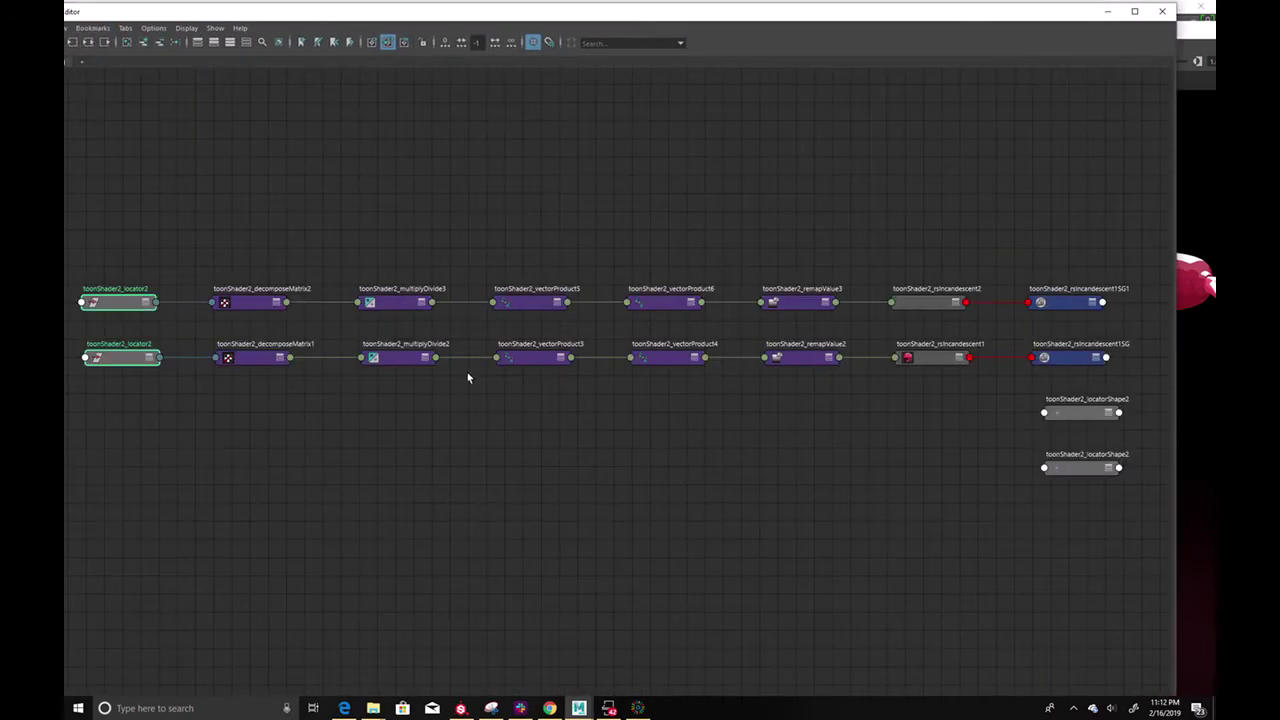
Examine both toonShader2 node chains from their locators through to the incandescent materials, spacing the nodes apart
scroll(182, 395, "up", 3)
middle_click_drag(229, 397, 479, 473, "alt")
left_click(480, 473)
left_click_drag(606, 283, 606, 201)
middle_click_drag(767, 378, 577, 411, "alt")
scroll(570, 413, "down", 6)
middle_click_drag(645, 372, 906, 328, "alt")
scroll(552, 375, "up", 6)
left_click_drag(274, 363, 214, 383)
middle_click_drag(676, 496, 231, 482, "alt")
middle_click_drag(563, 383, 975, 372, "alt")
Connect World Matrix[0] of the locator feeding toonShader2_decomposeMatrix1 to the Input Matrix of toonShader2_decomposeMatrix2
left_click_drag(509, 341, 511, 352)
left_click(520, 224)
key("2")
left_click(294, 358)
key("2")
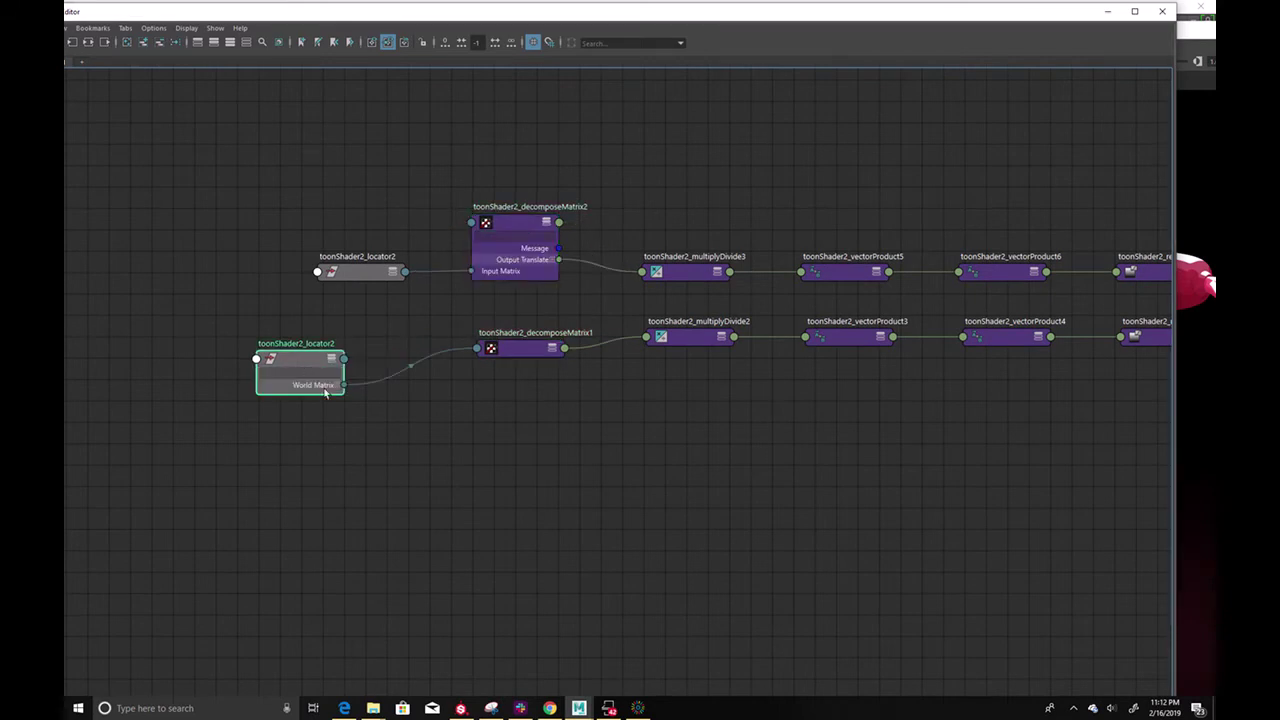
left_click(340, 385)
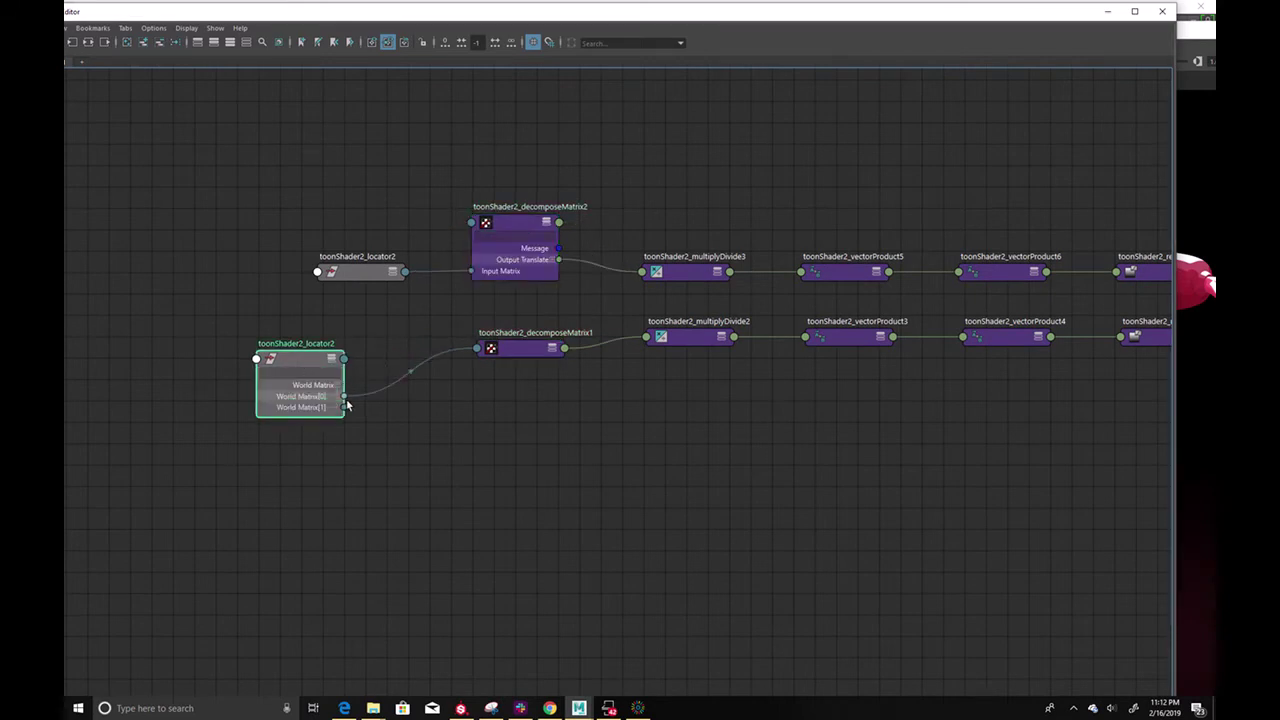
left_click_drag(345, 400, 471, 271)
Delete the redundant toonShader2_locator2, move toonShader2_decomposeMatrix2 clear of the other nodes, and minimize the Node Editor
left_click(366, 280)
key("Delete")
left_click_drag(515, 230, 516, 214)
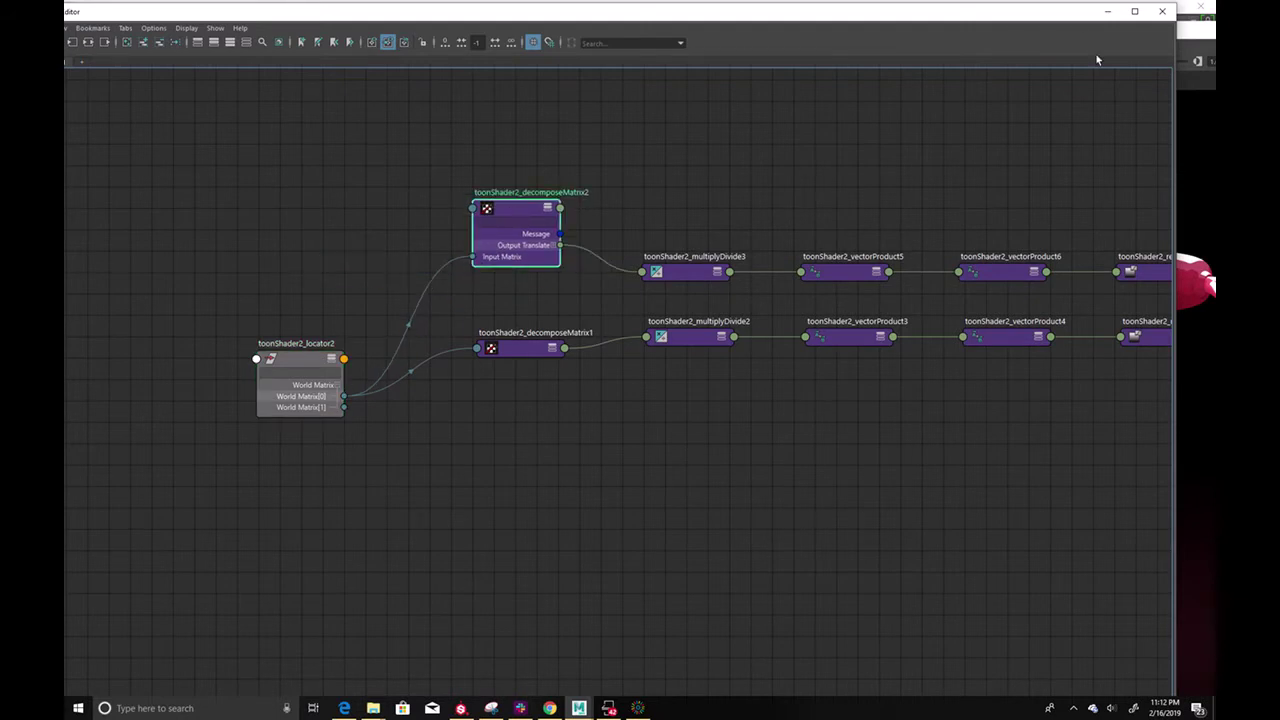
left_click(1107, 12)
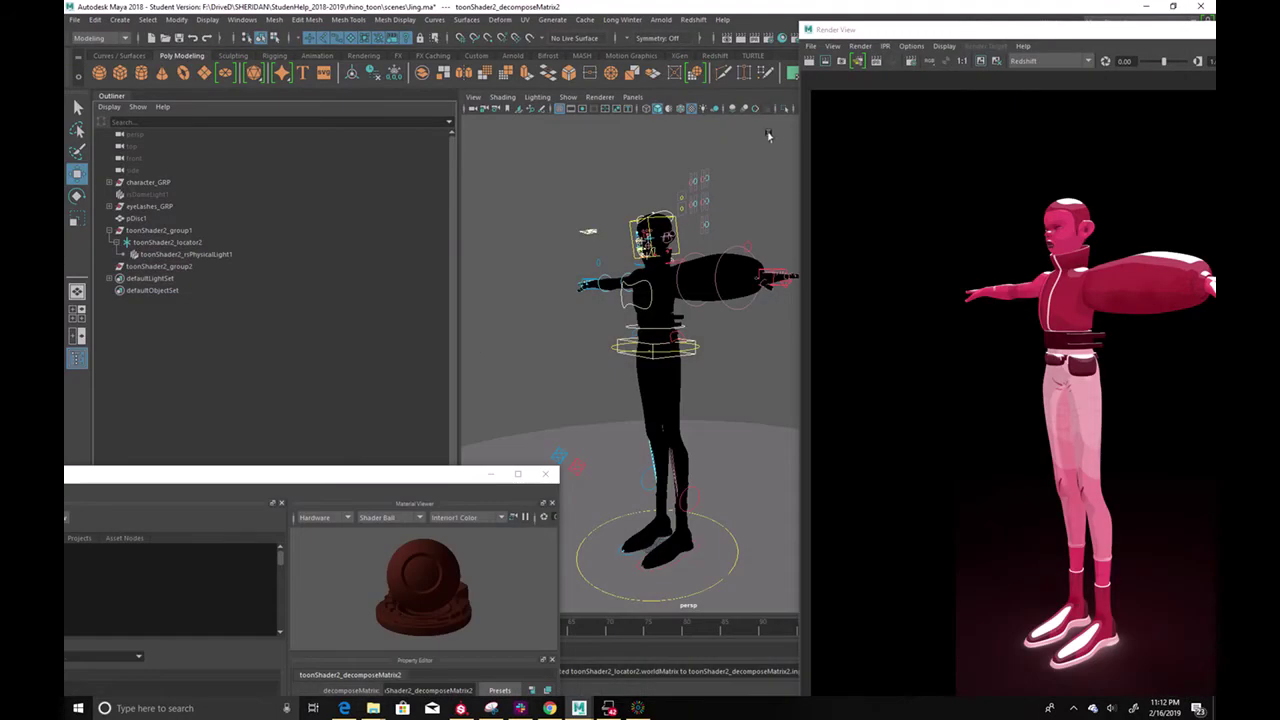
Select toonShader2_locator2 under toonShader2_group1 and frame it with the whole character in the viewport
middle_click_drag(749, 169, 666, 246, "alt")
right_click_drag(666, 246, 560, 271, "alt")
left_click_drag(560, 271, 563, 303, "alt")
left_click(226, 242)
right_click_drag(609, 266, 730, 300, "alt")
middle_click_drag(730, 300, 700, 280, "alt")
right_click_drag(700, 280, 625, 217, "alt")
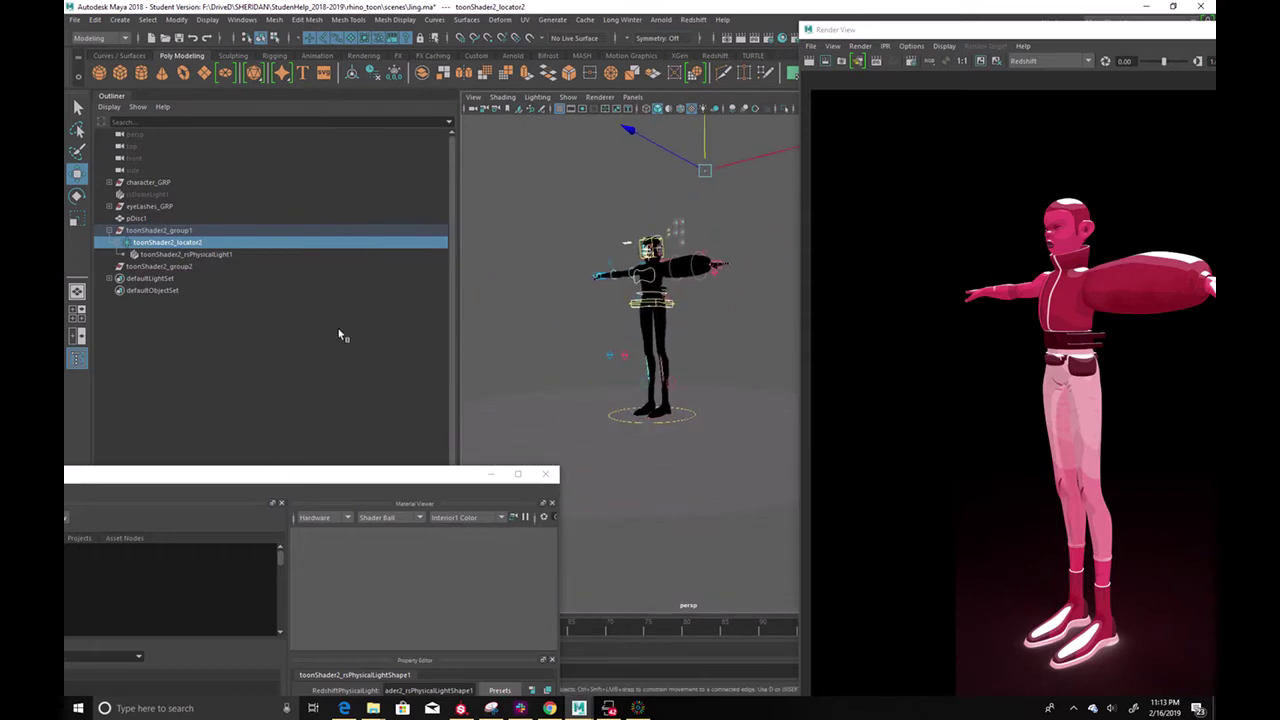
Bring Hypershade forward, show its materials and add toonShader2_rsIncandescent2 to the work area
left_click(284, 476)
left_click_drag(306, 478, 772, 100)
middle_click_drag(604, 476, 589, 372, "alt")
right_click_drag(589, 372, 394, 400, "alt")
middle_click_drag(394, 400, 461, 486, "alt")
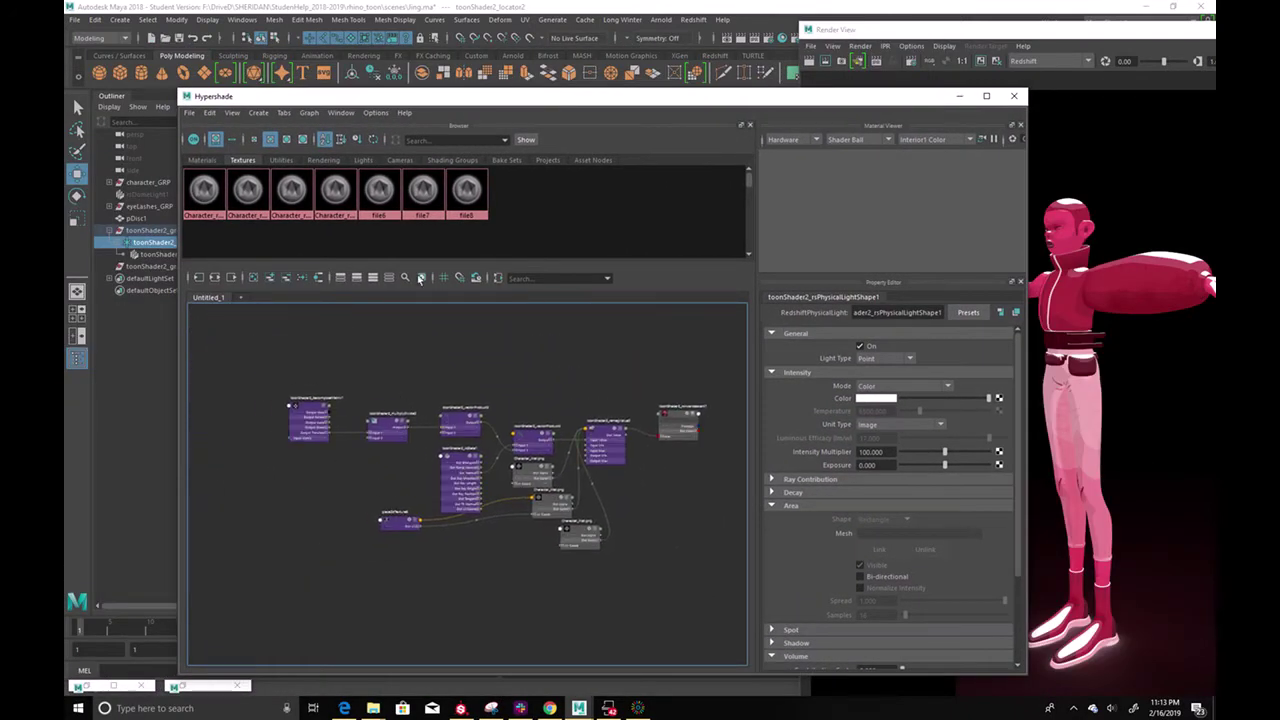
left_click(204, 161)
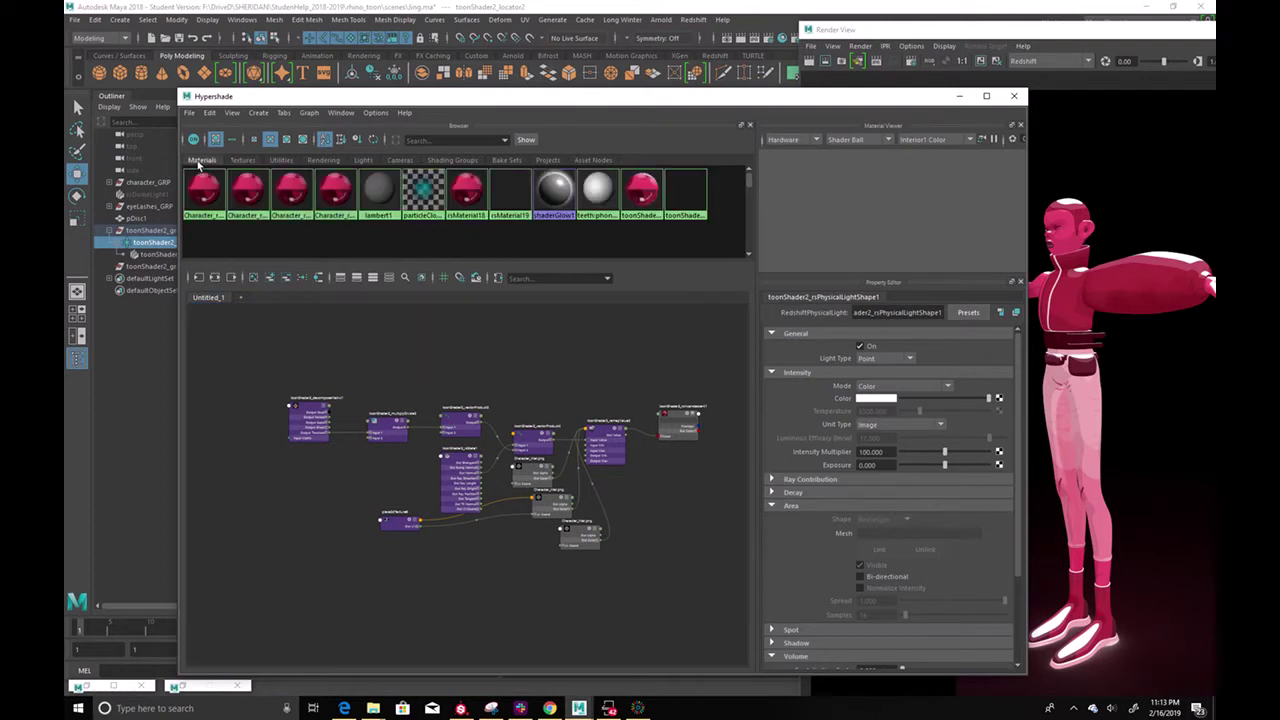
left_click_drag(676, 218, 600, 356)
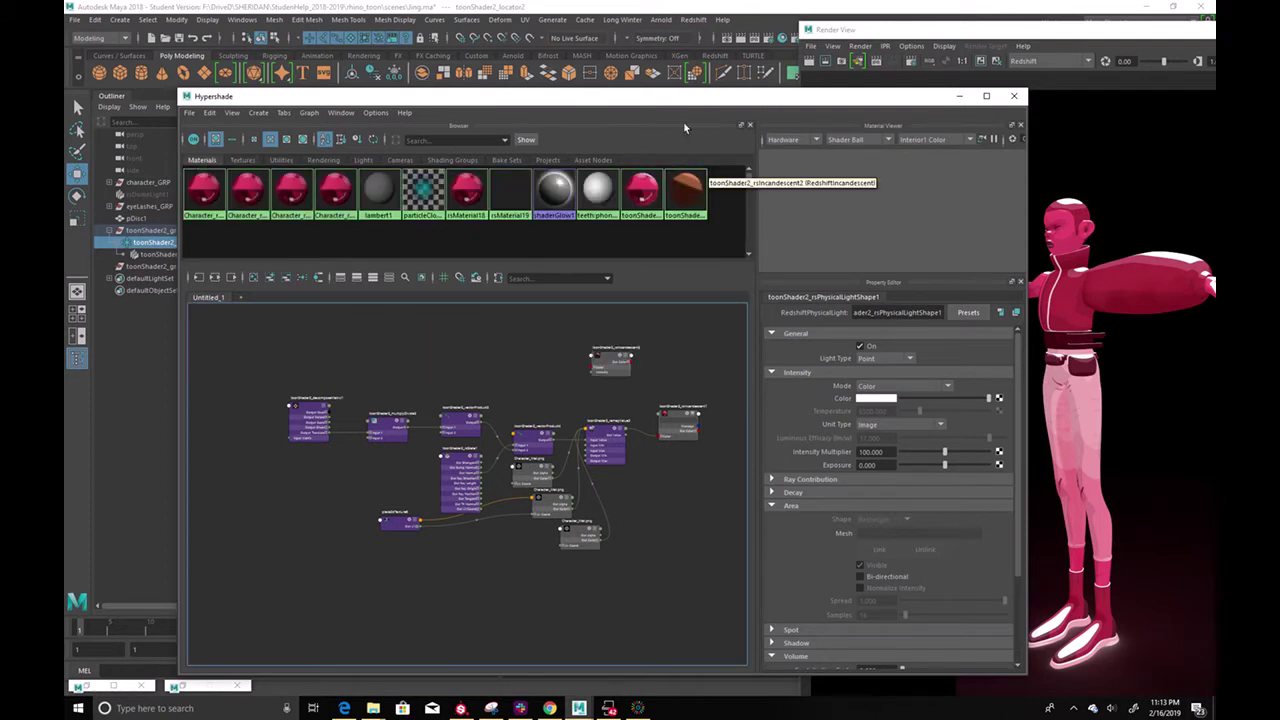
Assign toonShader2_rsIncandescent2 to the ground disc pDisc1 and refresh the Redshift render
left_click_drag(724, 97, 317, 101)
middle_click_drag(236, 290, 703, 481)
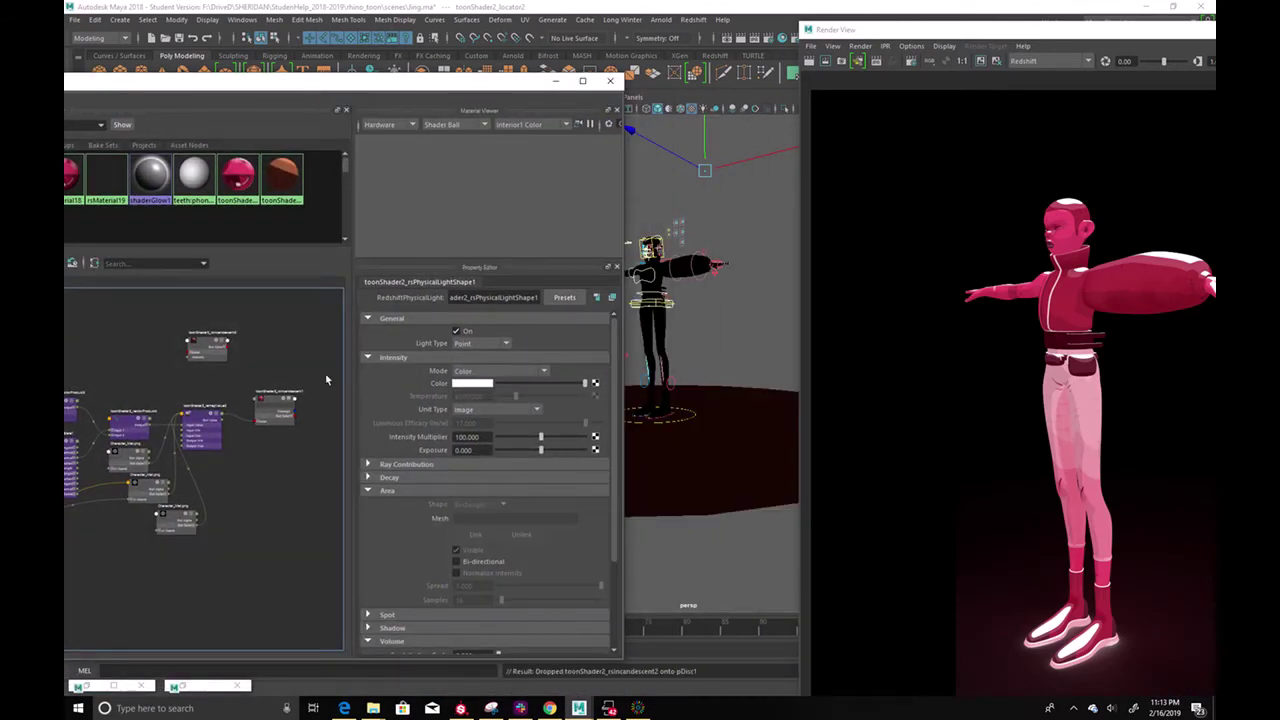
left_click_drag(1010, 33, 872, 21)
left_click(737, 50)
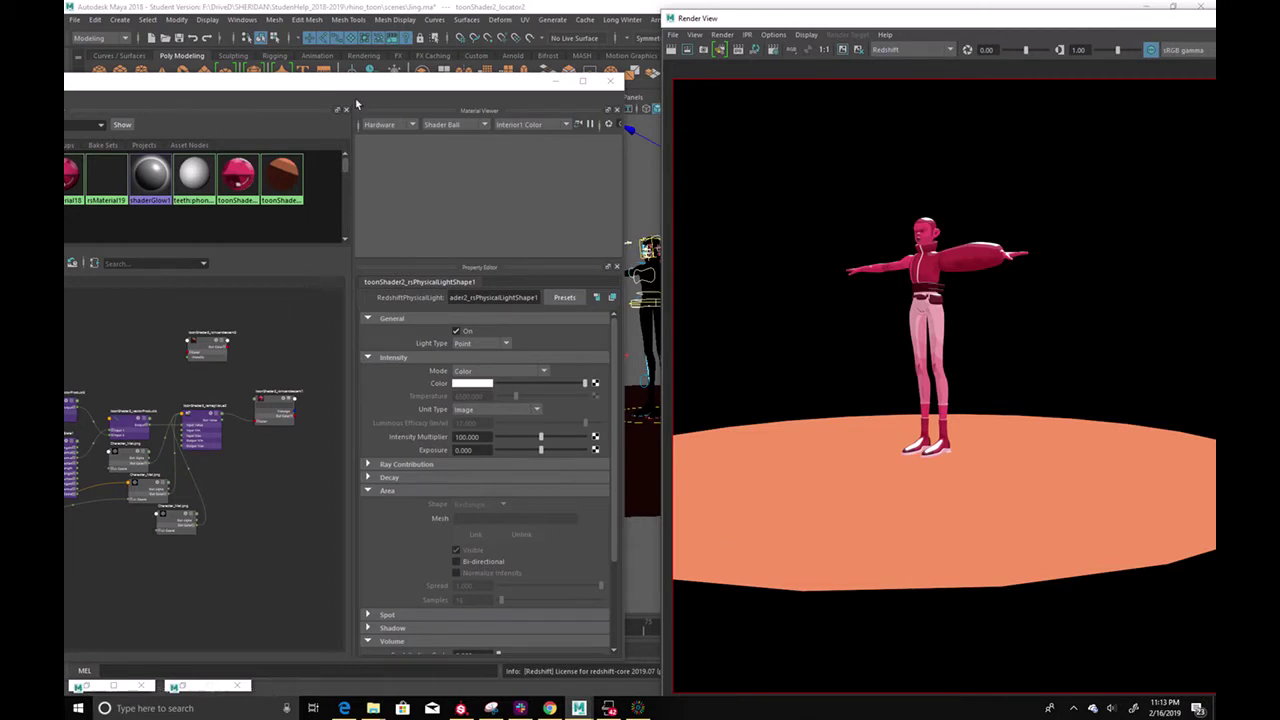
Select toonShader2_rsIncandescent2 and graph its input and output connections in Hypershade
left_click_drag(371, 91, 757, 78)
scroll(570, 355, "up", 3)
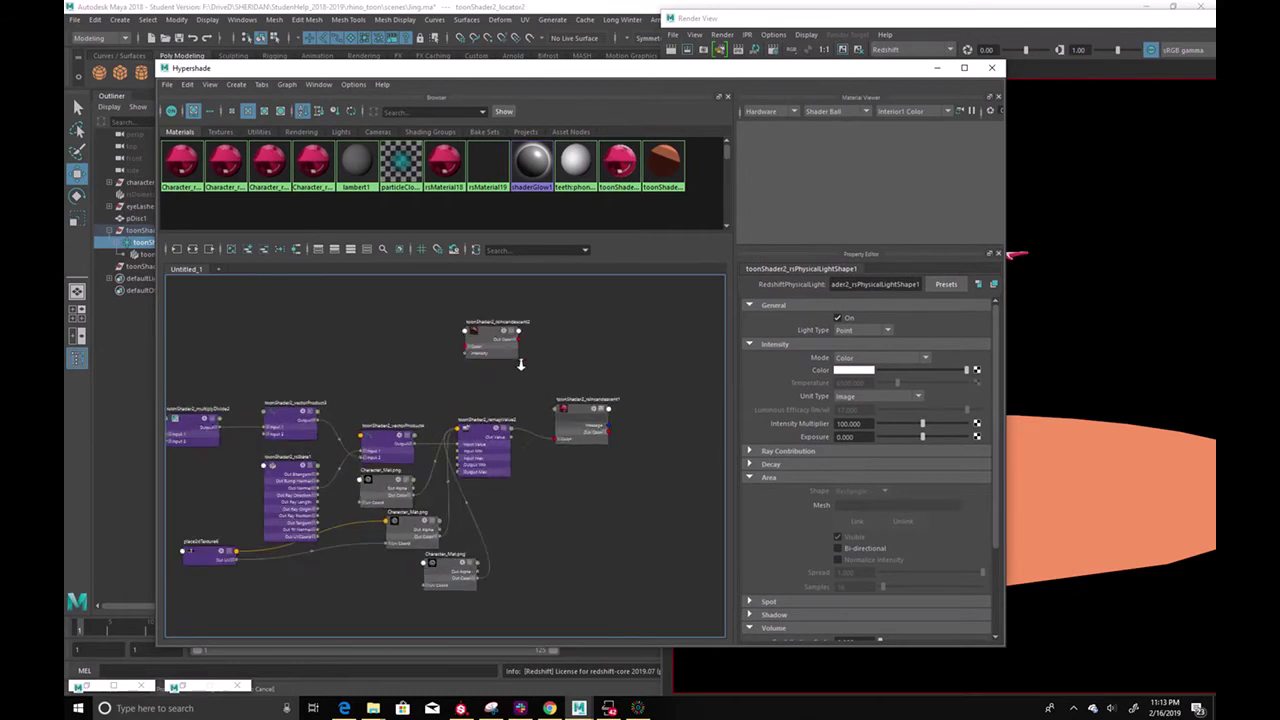
middle_click_drag(560, 332, 622, 328, "alt")
mouse_move(579, 323)
left_mouse_down()
mouse_move(614, 333)
mouse_move(583, 339)
left_mouse_up()
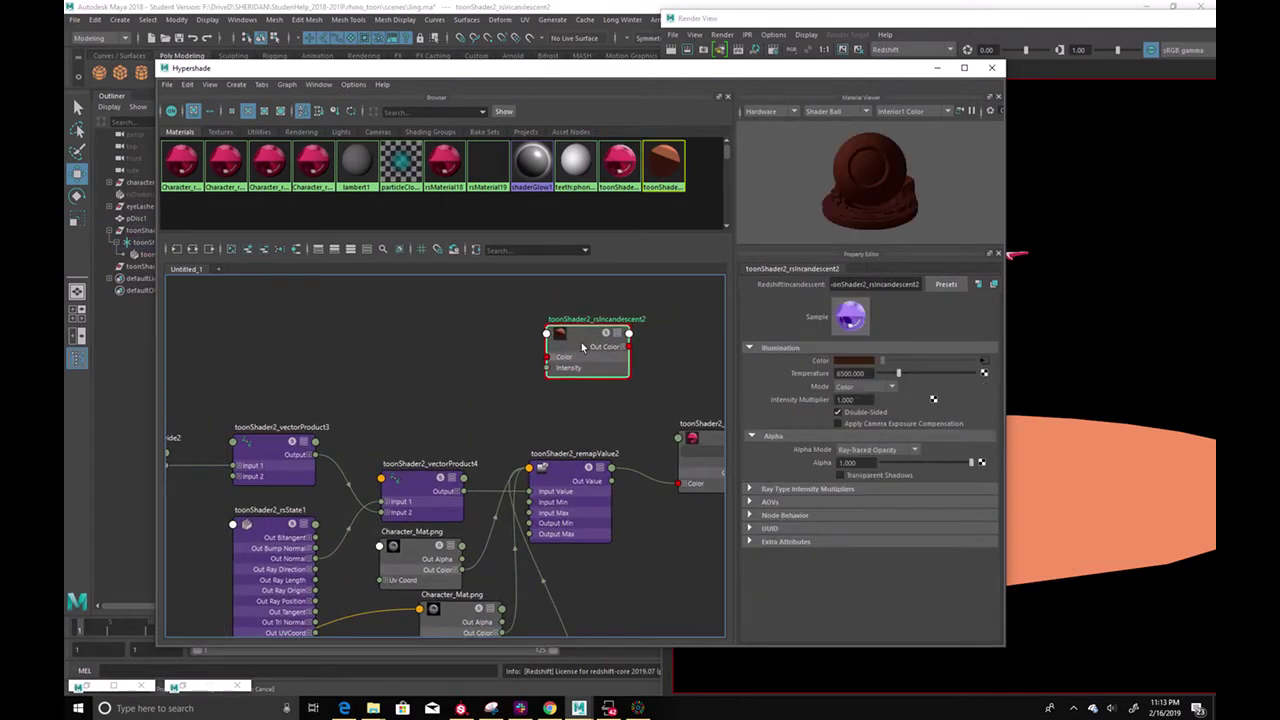
left_click(192, 250)
scroll(586, 385, "up", 4)
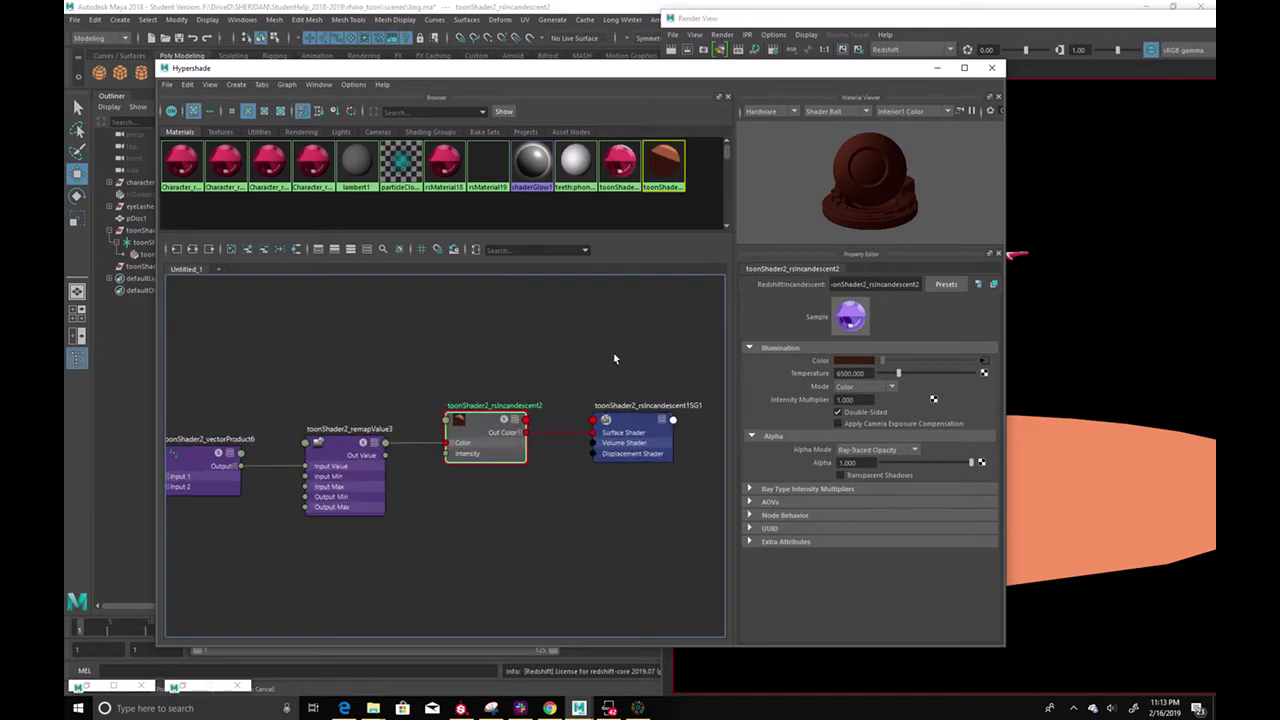
Create a RedshiftMatteShadowCatcher material and arrange it with its shading group above the toonShader2_rsIncandescent2 nodes
type("shadow")
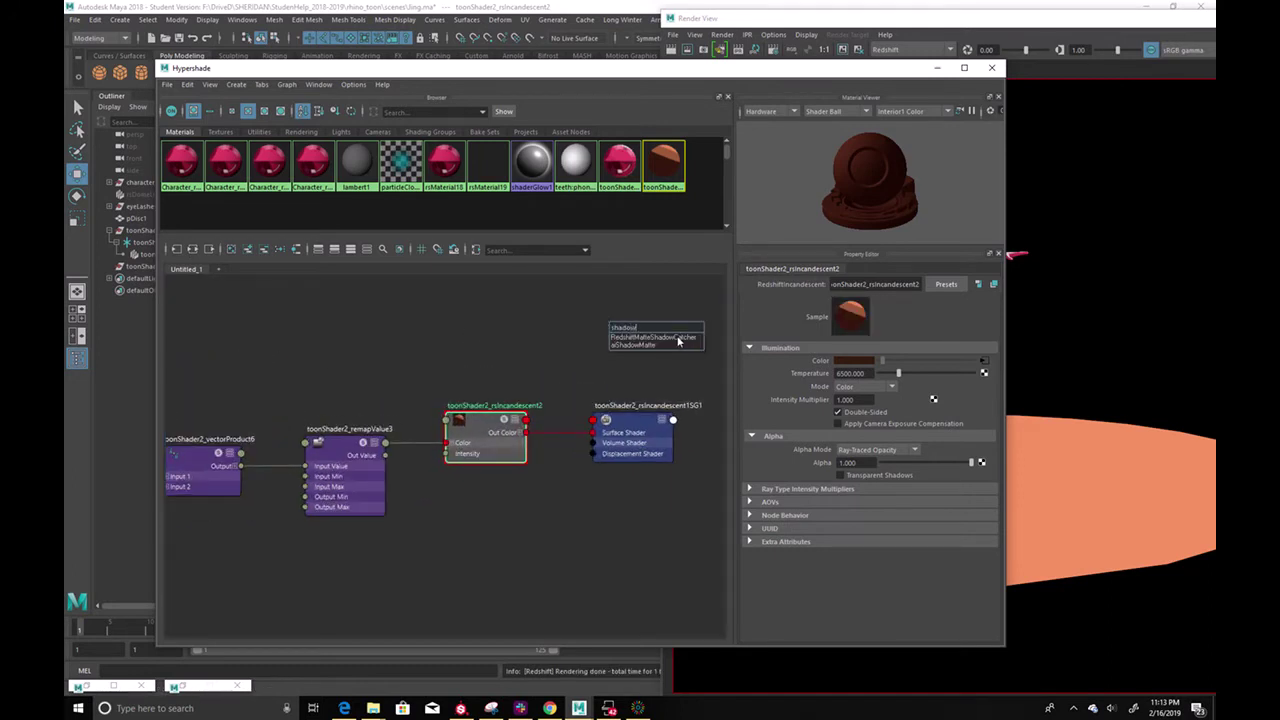
left_click(678, 341)
left_click_drag(660, 350, 572, 308)
middle_click_drag(502, 379, 376, 461, "alt")
left_click_drag(612, 414, 629, 332)
left_click_drag(418, 364, 436, 348)
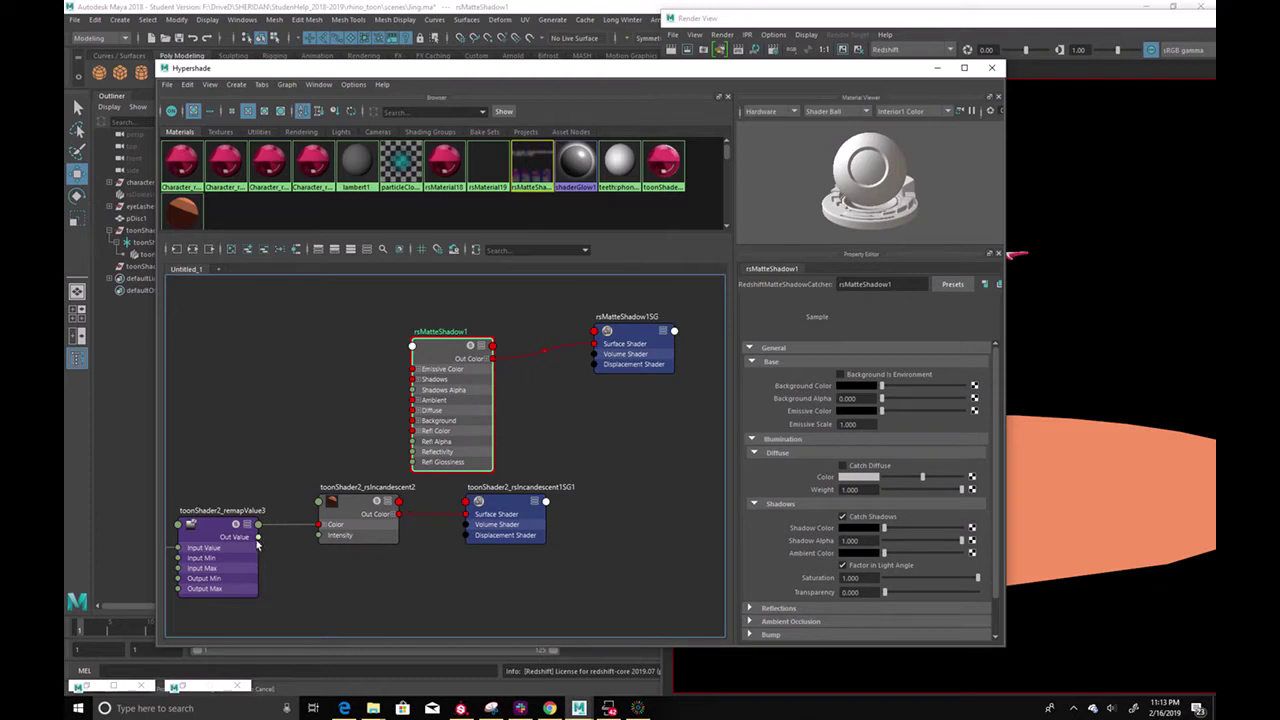
Connect the Out Color of toonShader2_remapValue3 to the Background input of rsMatteShadow1
left_click(215, 536)
key("3")
key("2")
left_click_drag(224, 527, 436, 433)
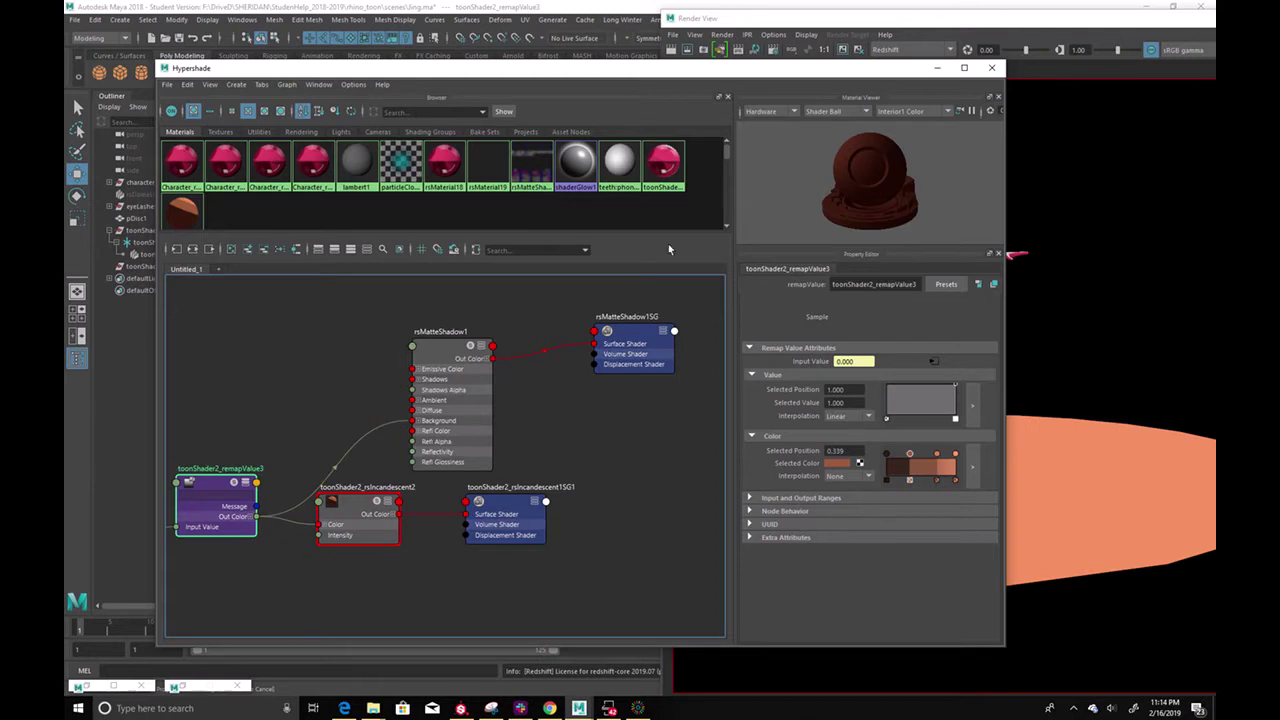
Assign rsMatteShadow1 to the ground disc and lighten its Shadow Color to grey
left_click_drag(710, 77, 970, 253)
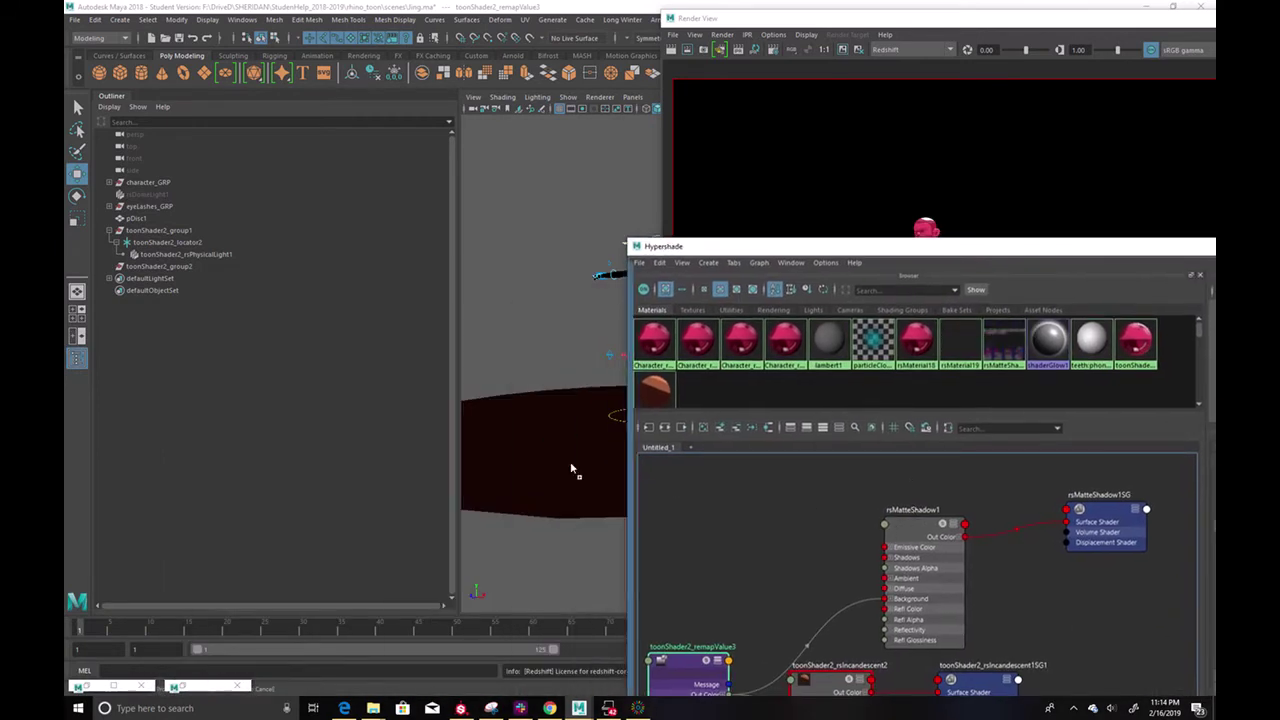
left_click_drag(800, 254, 231, 77)
left_click(87, 349)
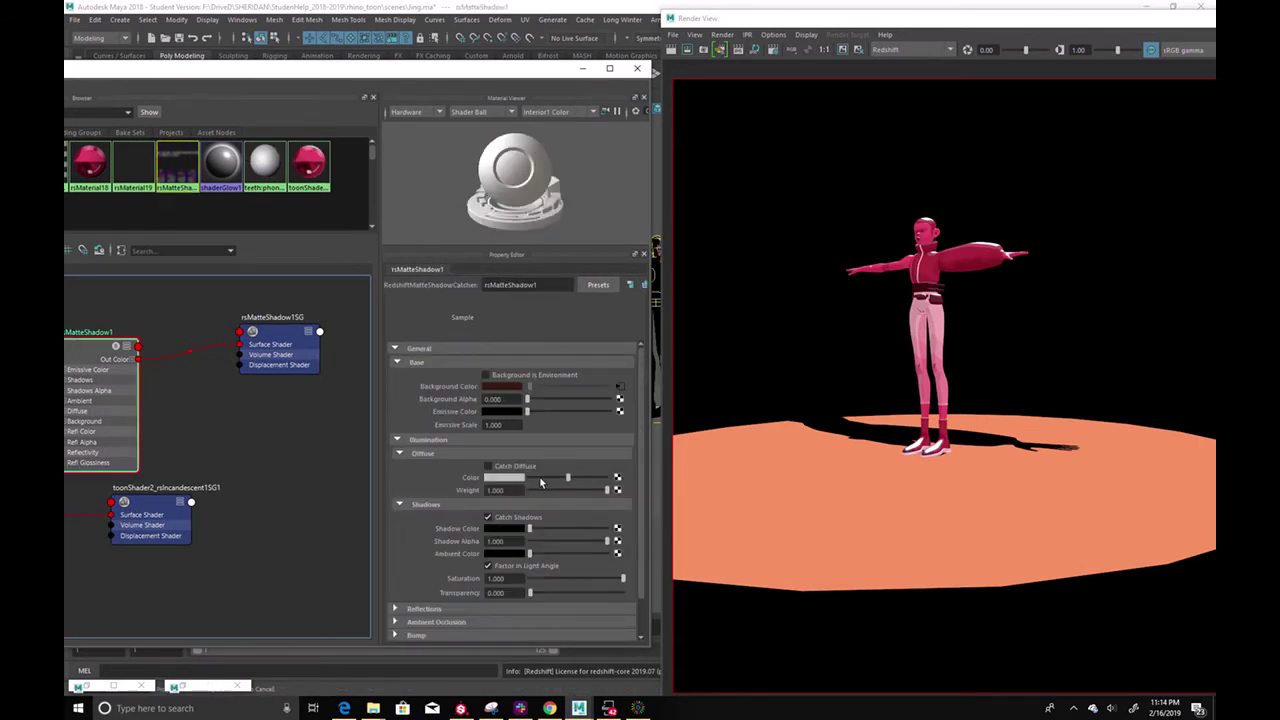
mouse_move(530, 554)
left_mouse_down()
mouse_move(600, 558)
mouse_move(530, 555)
mouse_move(559, 530)
mouse_move(528, 557)
mouse_move(537, 530)
mouse_move(554, 530)
mouse_move(533, 530)
mouse_move(545, 540)
left_mouse_up()
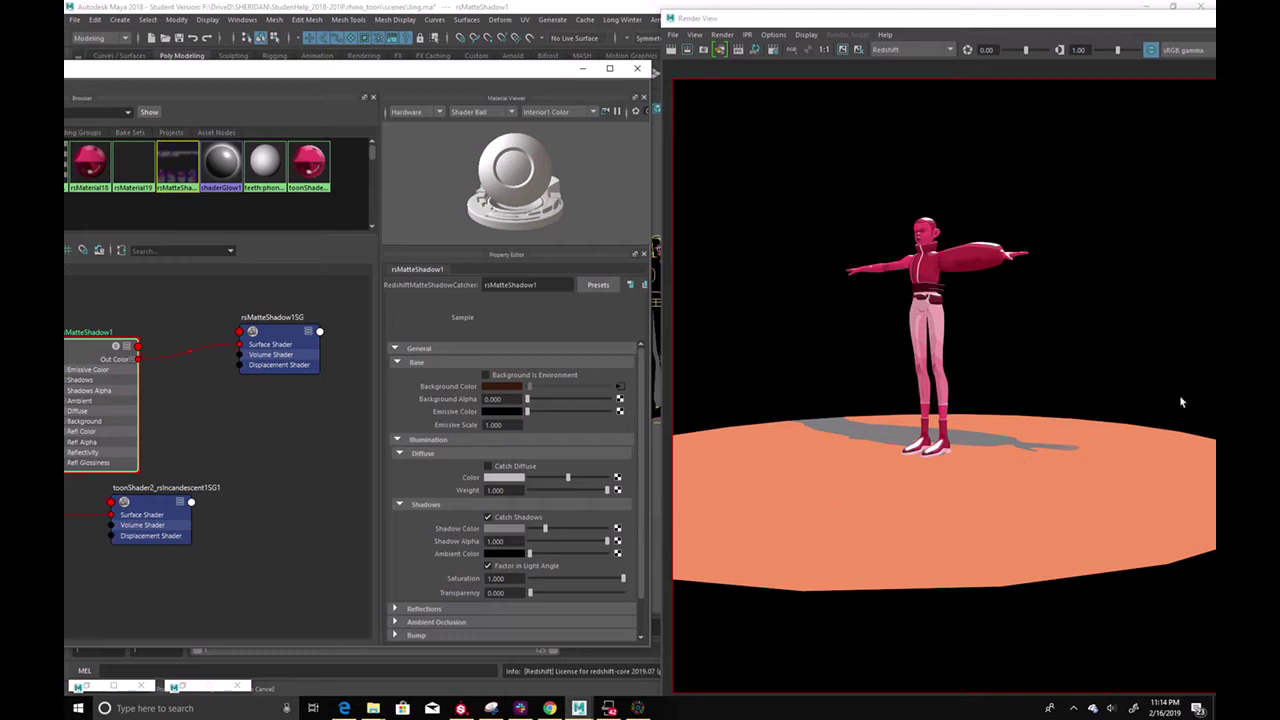
Map a Ramp texture to the Shadow Color of rsMatteShadow1 and set its type to Circular Ramp
left_click(618, 527)
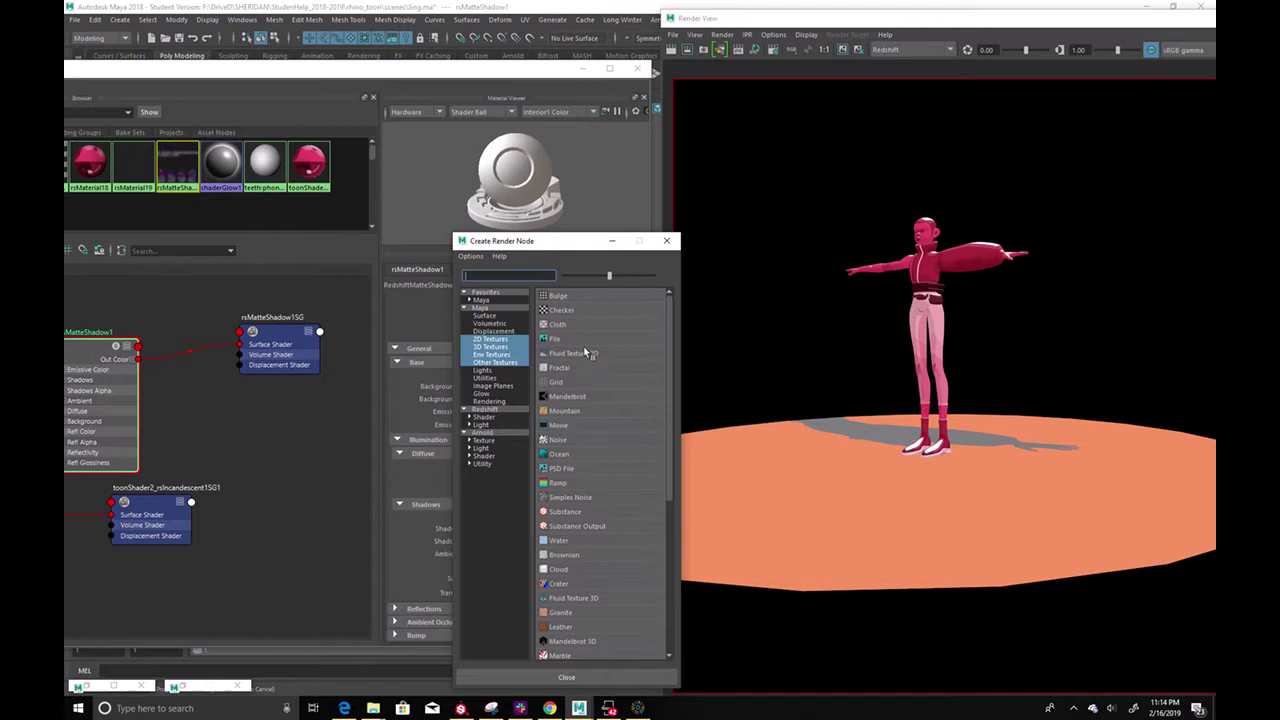
scroll(597, 418, "down", 1)
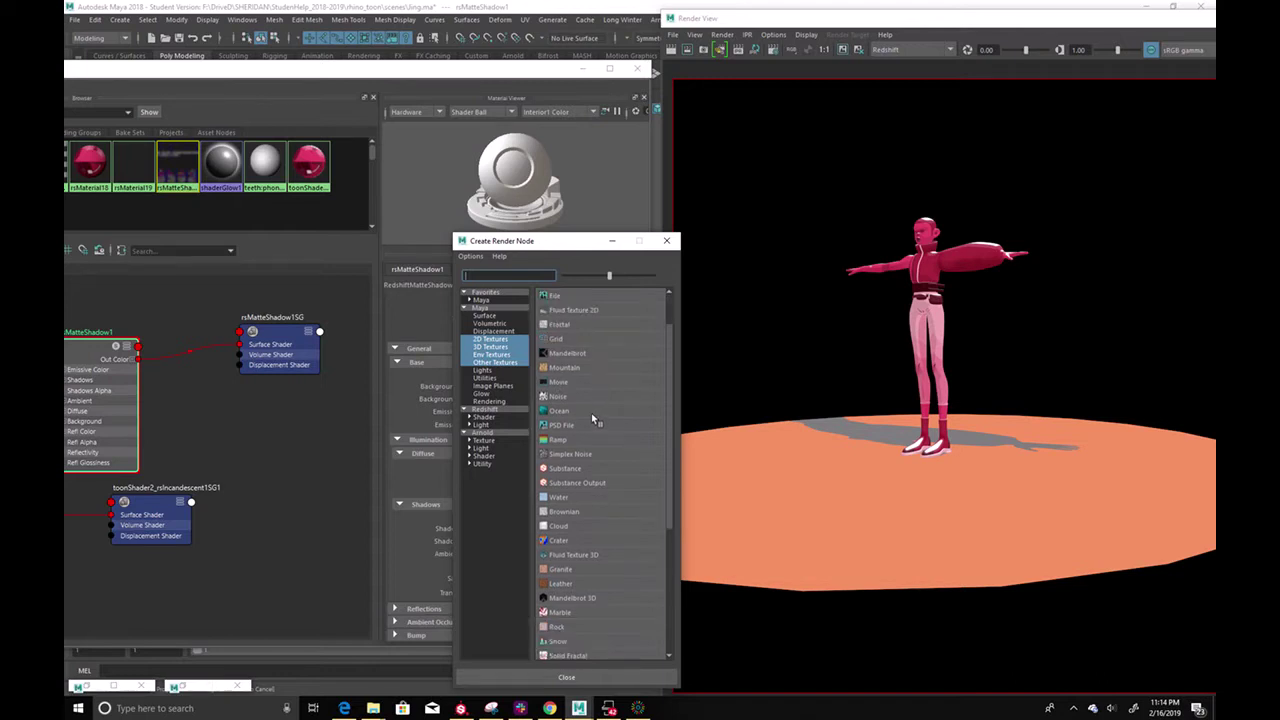
left_click(570, 440)
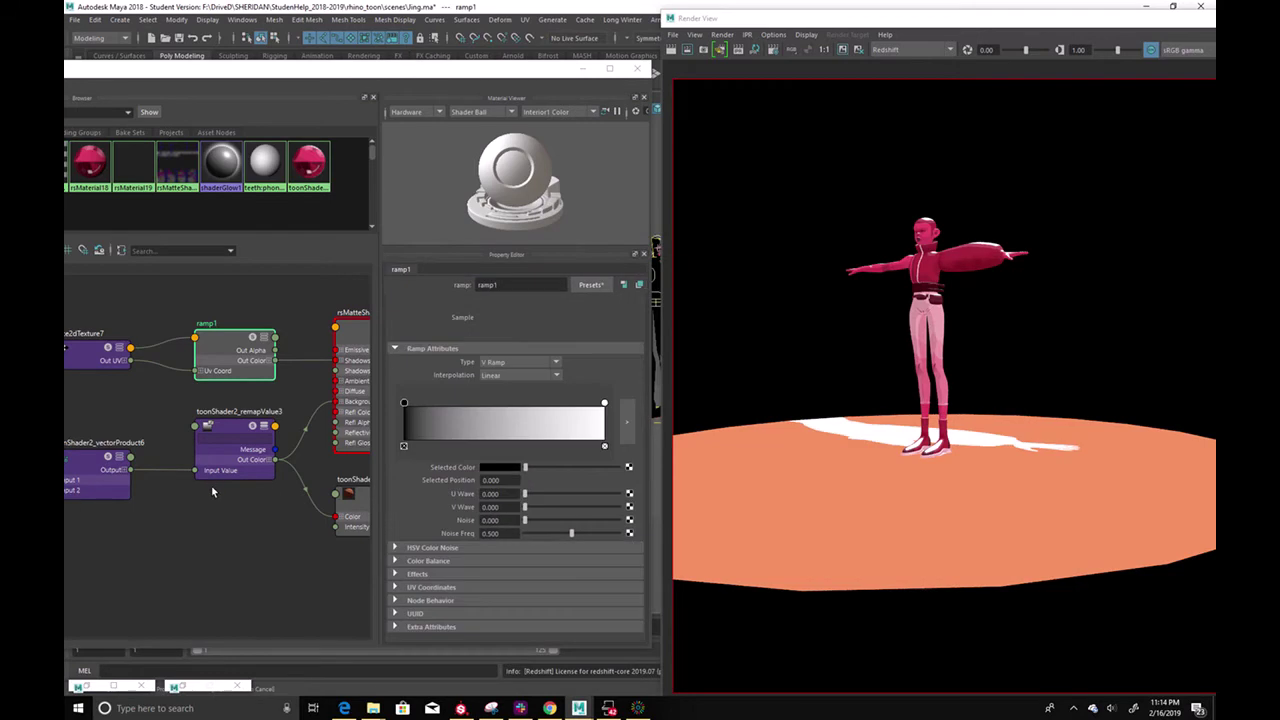
left_click(522, 362)
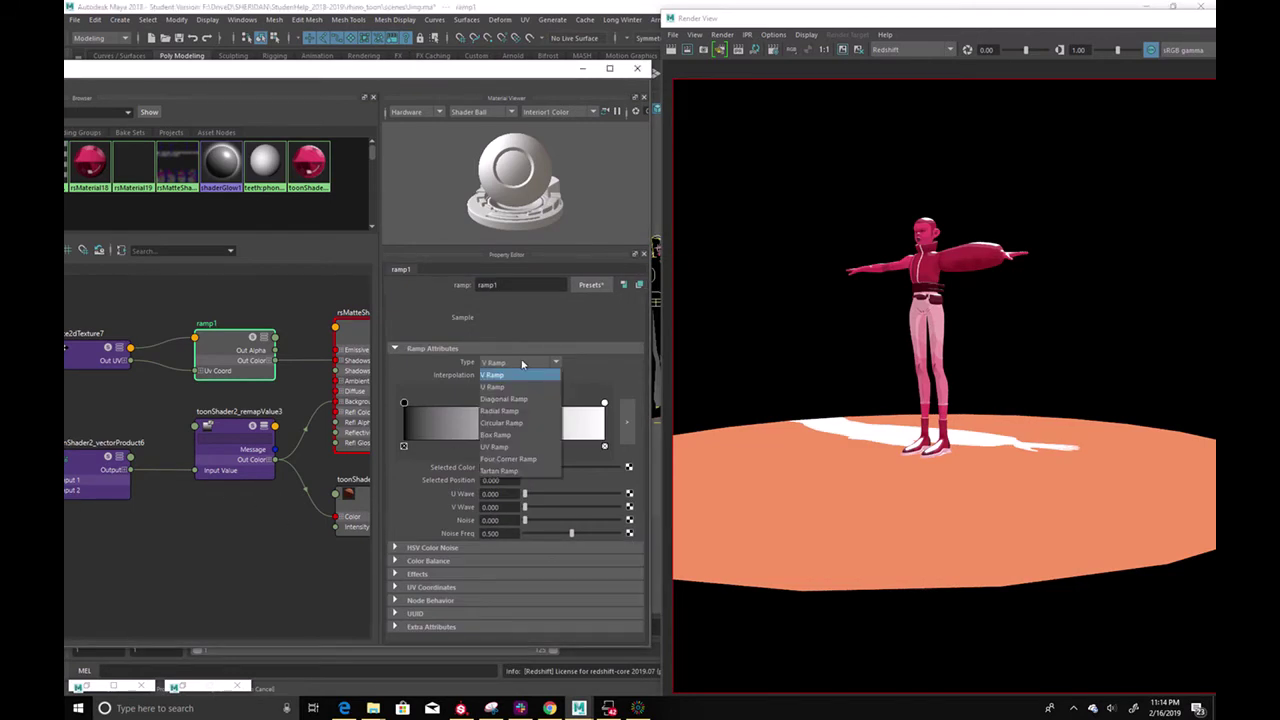
left_click(530, 422)
Move ramp1 and place2dTexture7 higher in the graph, clear of the toonShader2_remapValue3 chain
middle_click_drag(291, 537, 196, 501, "alt")
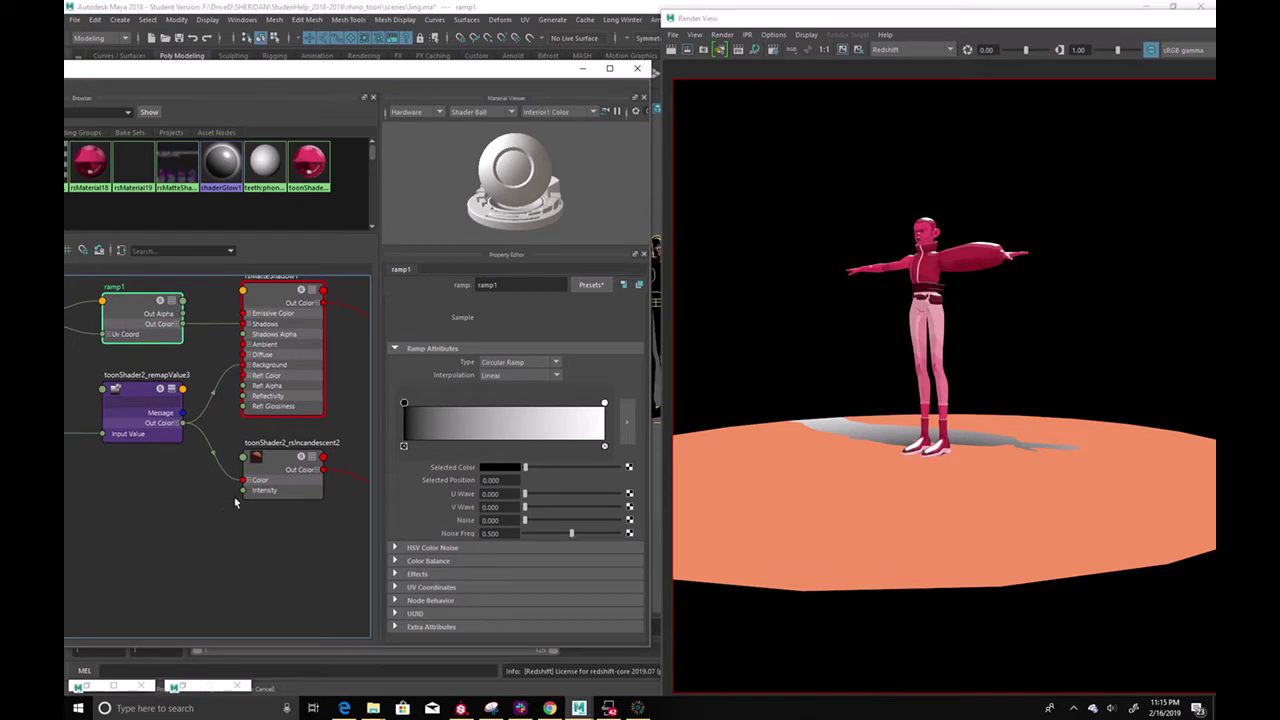
middle_click_drag(234, 476, 129, 527, "alt")
middle_click_drag(230, 421, 380, 461, "alt")
left_click_drag(147, 354, 145, 313)
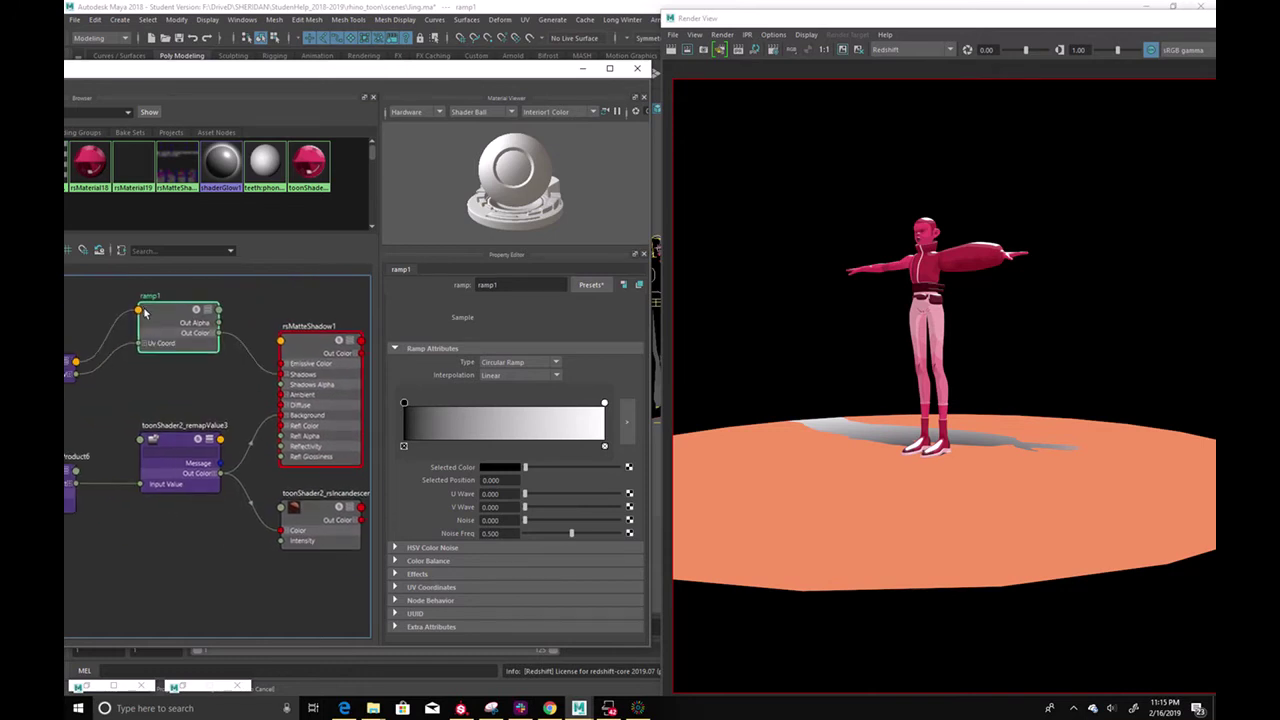
middle_click_drag(160, 392, 239, 390, "alt")
left_click_drag(107, 371, 85, 318)
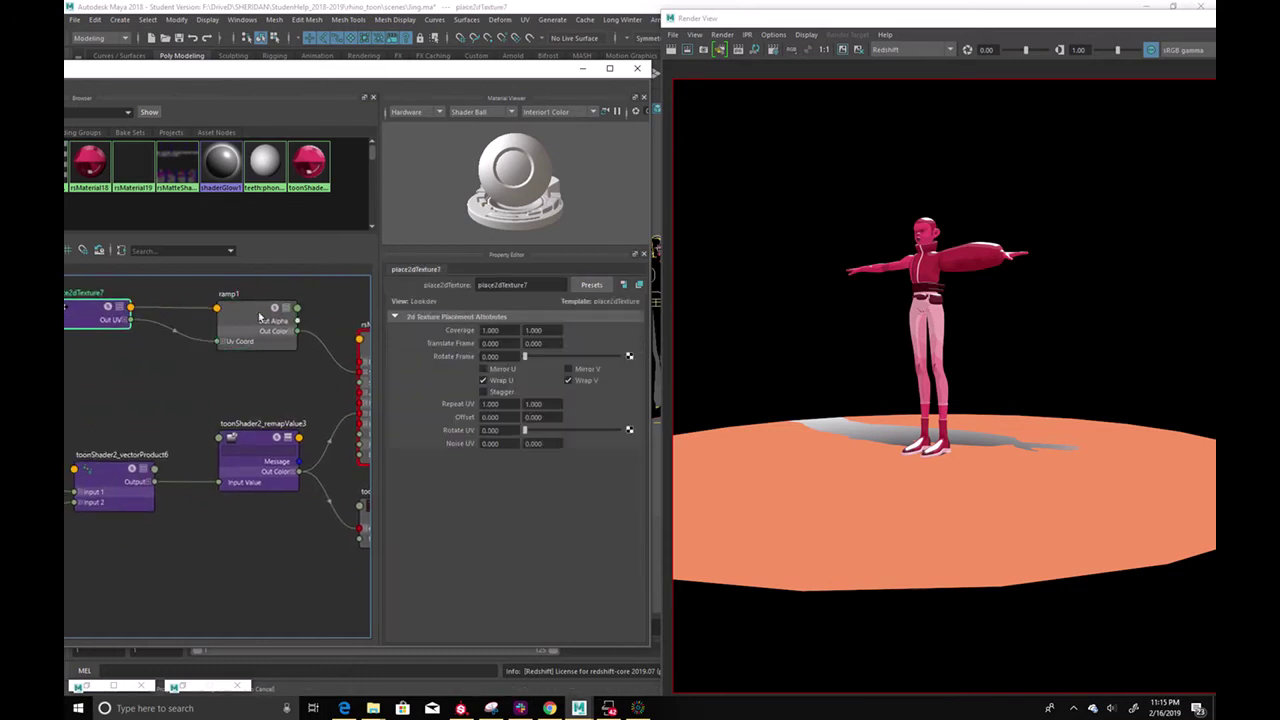
Duplicate ramp1 and place the copy just below it in the graph
left_click_drag(262, 314, 233, 322)
key("ctrl+d")
left_click_drag(166, 573, 121, 400)
Move the second colour stop of toonShader2_remapValue3 to position 0.261
left_click(256, 444)
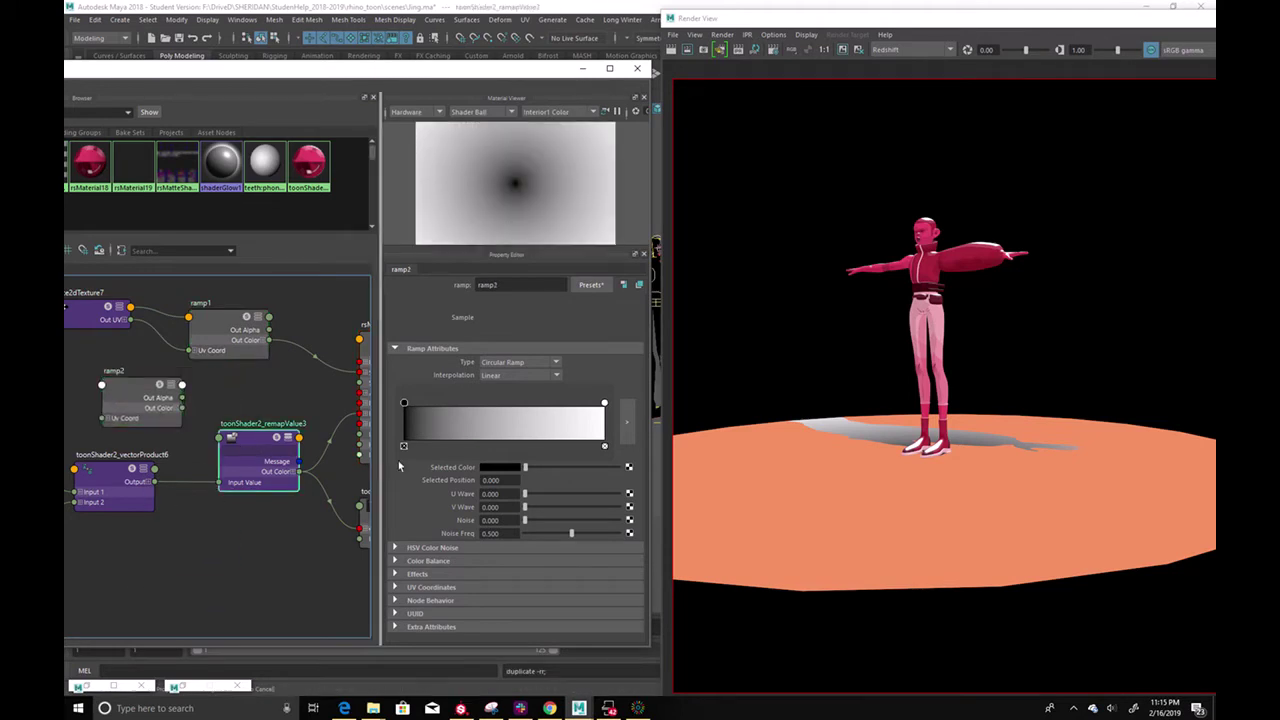
left_click_drag(555, 456, 549, 456)
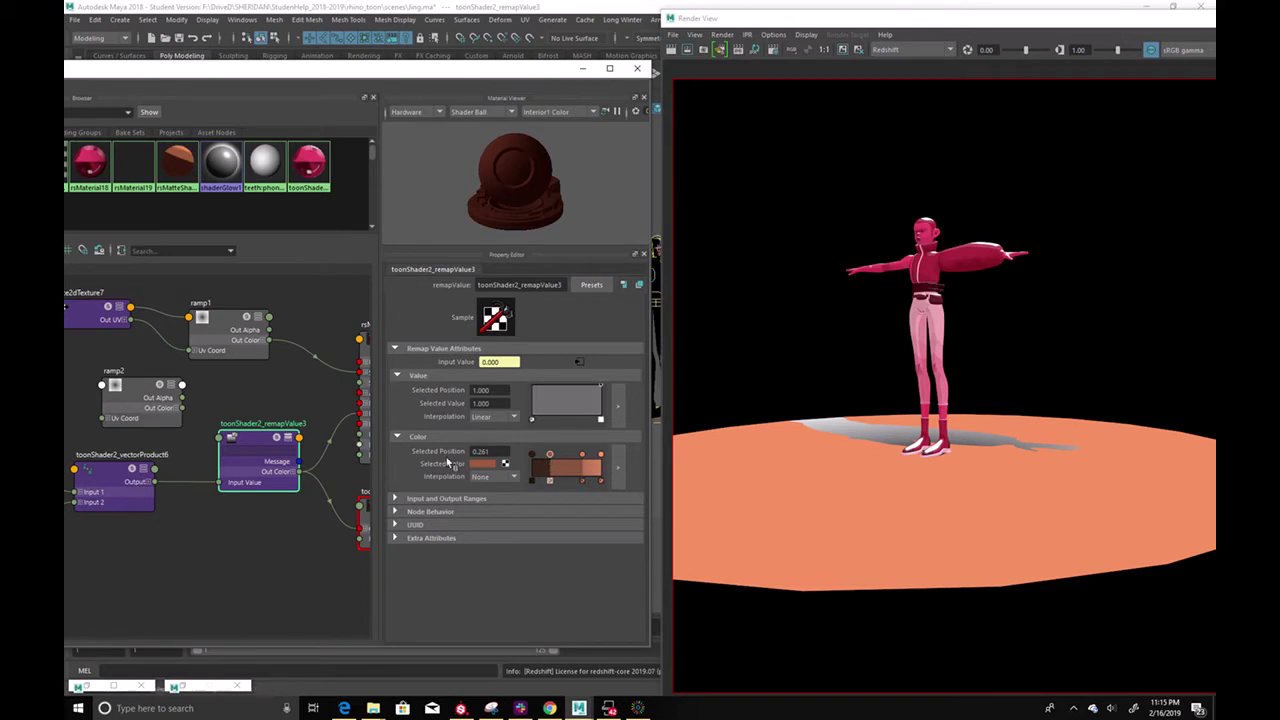
Duplicate the copied ramp two more times and stagger the copies between ramp1 and toonShader2_remapValue3
left_click_drag(122, 396, 109, 379)
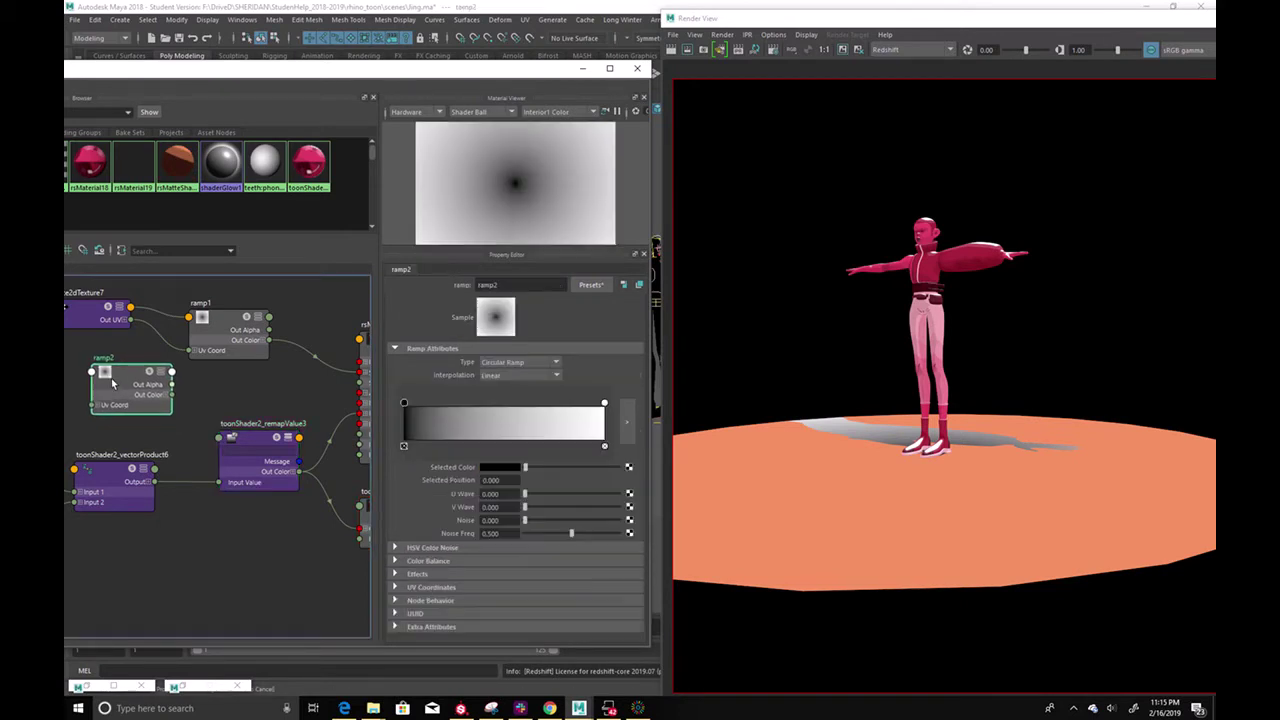
key("ctrl+d")
left_click_drag(175, 578, 143, 404)
key("ctrl+d")
left_click_drag(125, 475, 114, 529)
left_click_drag(250, 460, 292, 482)
left_click_drag(178, 572, 198, 460)
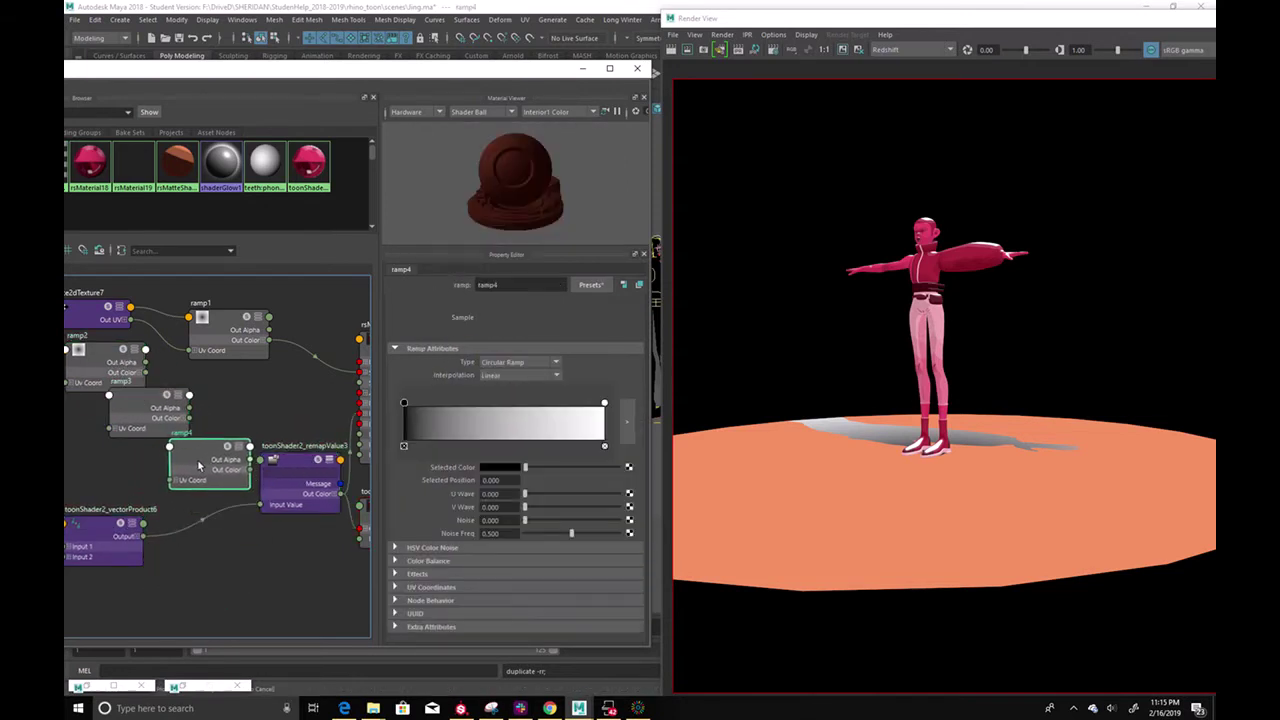
Delete the three duplicated ramps ramp2, ramp3 and ramp4 from the graph
left_click(144, 402)
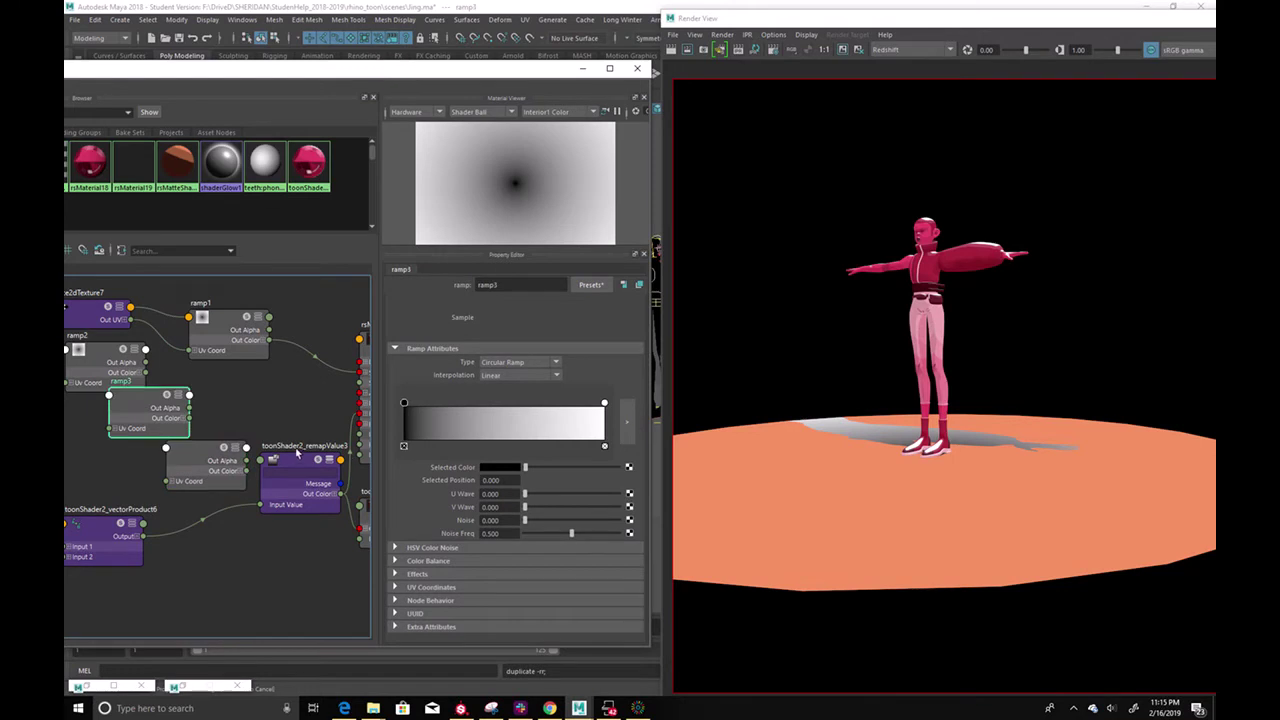
left_click(300, 455)
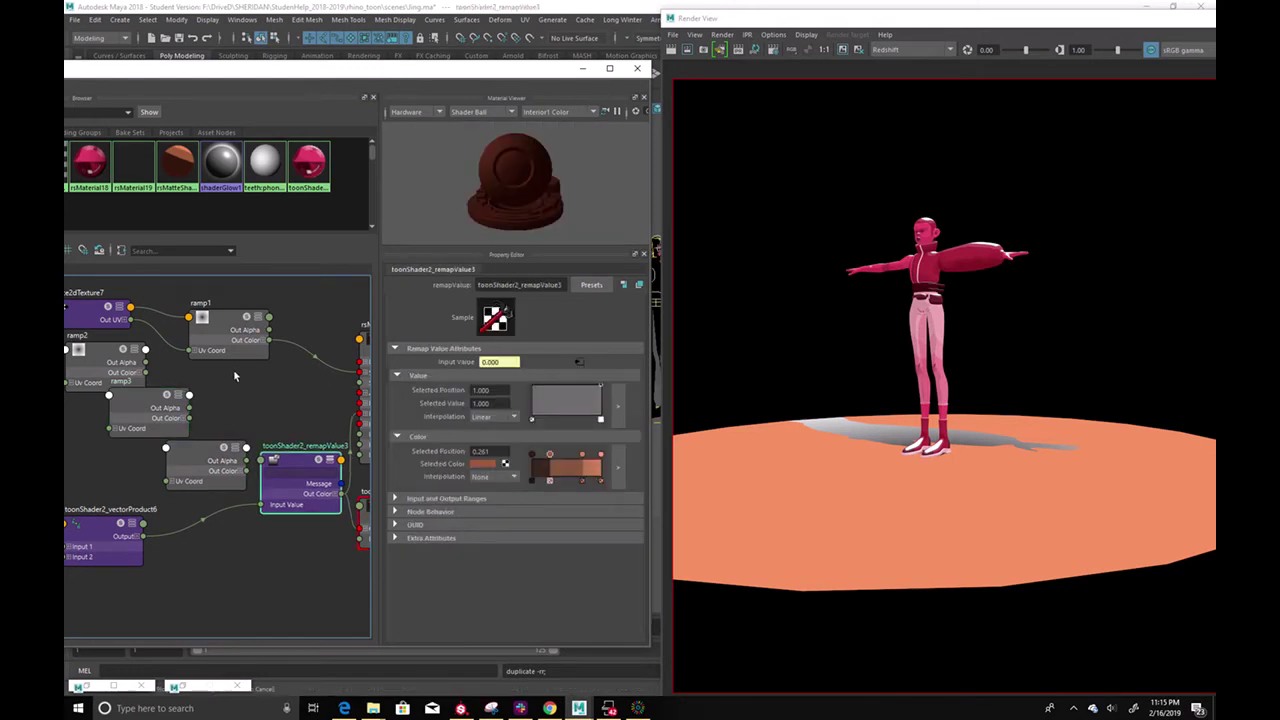
left_click(221, 320)
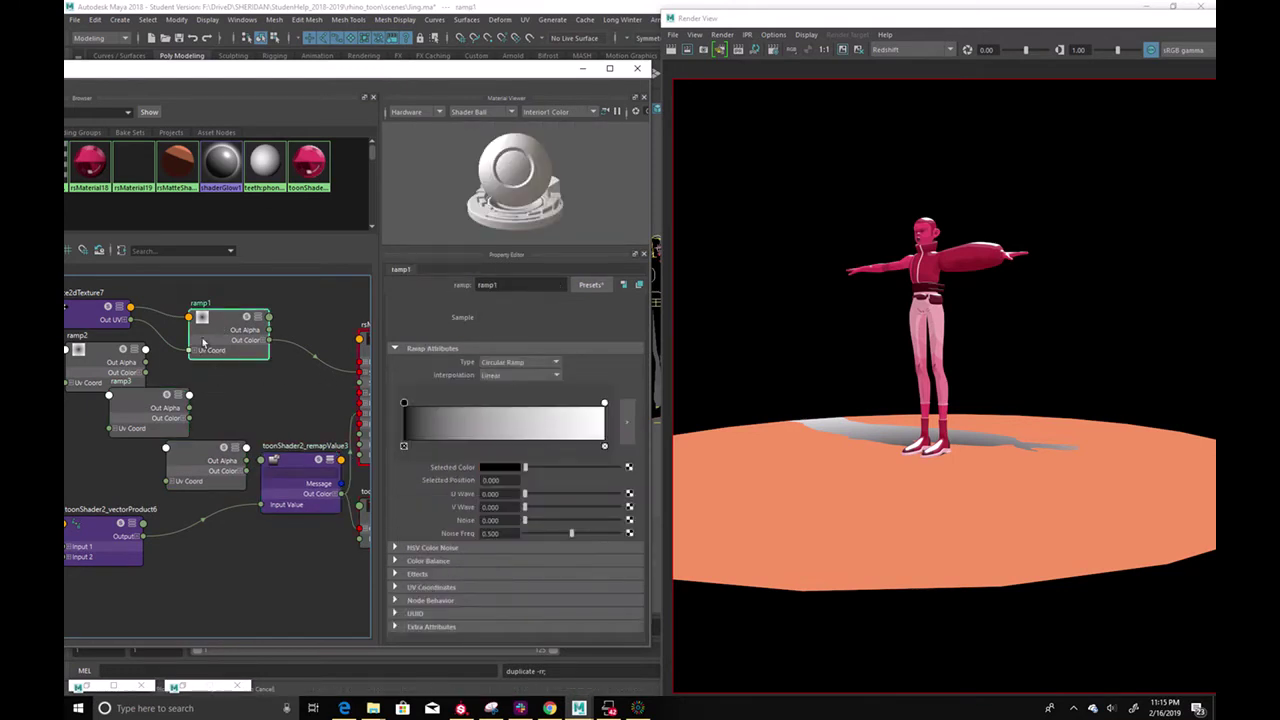
left_click(153, 409)
key("Delete")
left_click(108, 362)
key("Delete")
left_click(197, 459)
key("Delete")
Disconnect the Out Color of ramp1 from the Shadows input of rsMatteShadow1
left_click(224, 326)
left_click_drag(225, 326, 217, 336)
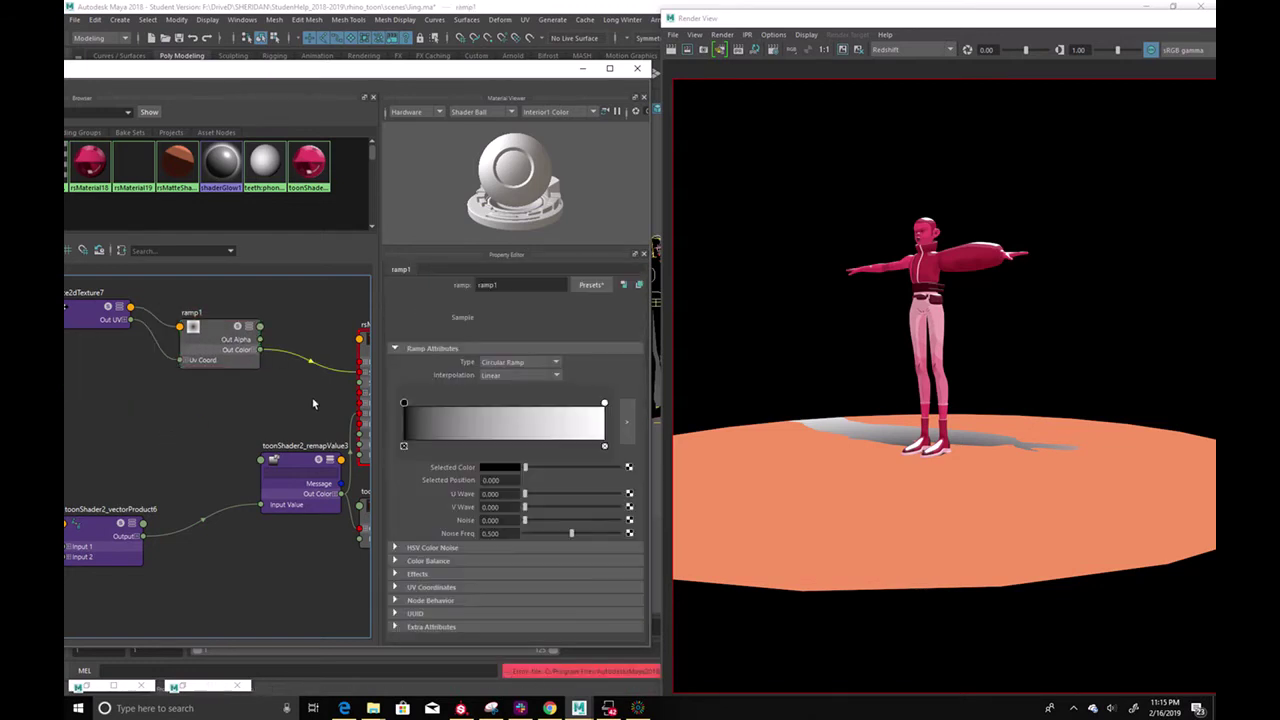
left_click(222, 327)
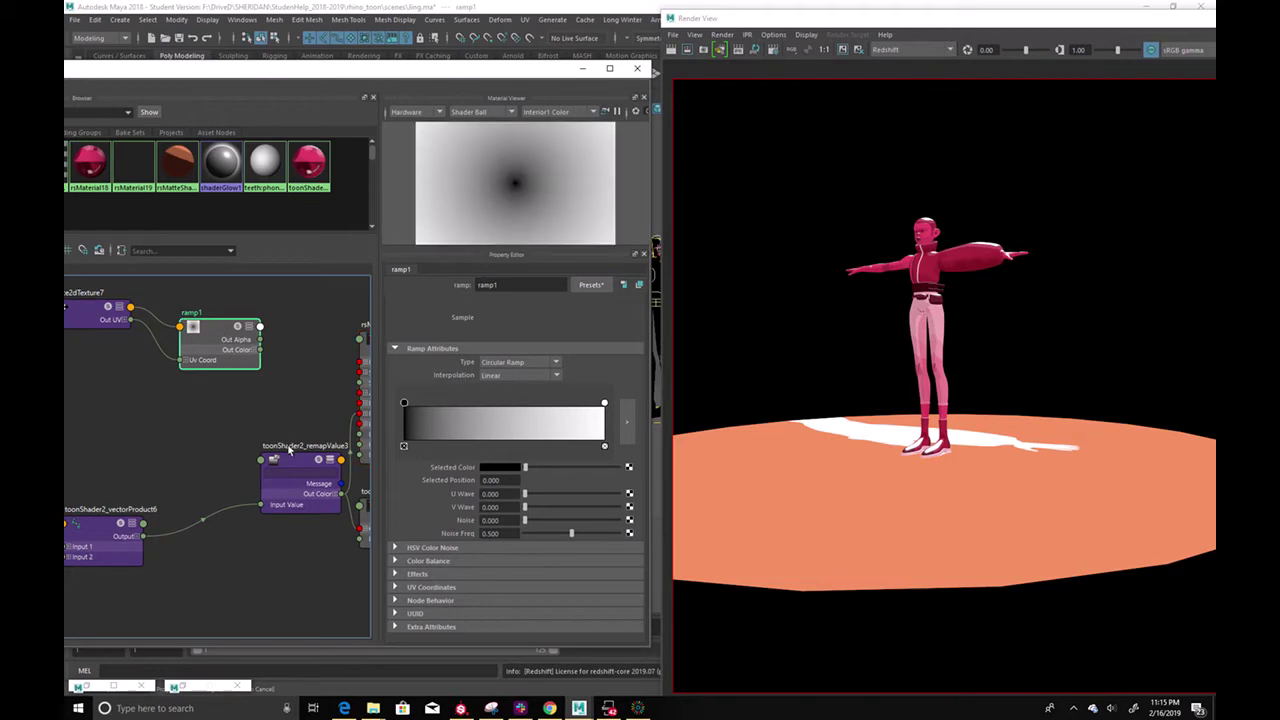
Connect ramp1 to the second colour stop of toonShader2_remapValue3 and widen its band to about 0.165–0.957
left_click_drag(297, 466, 301, 447)
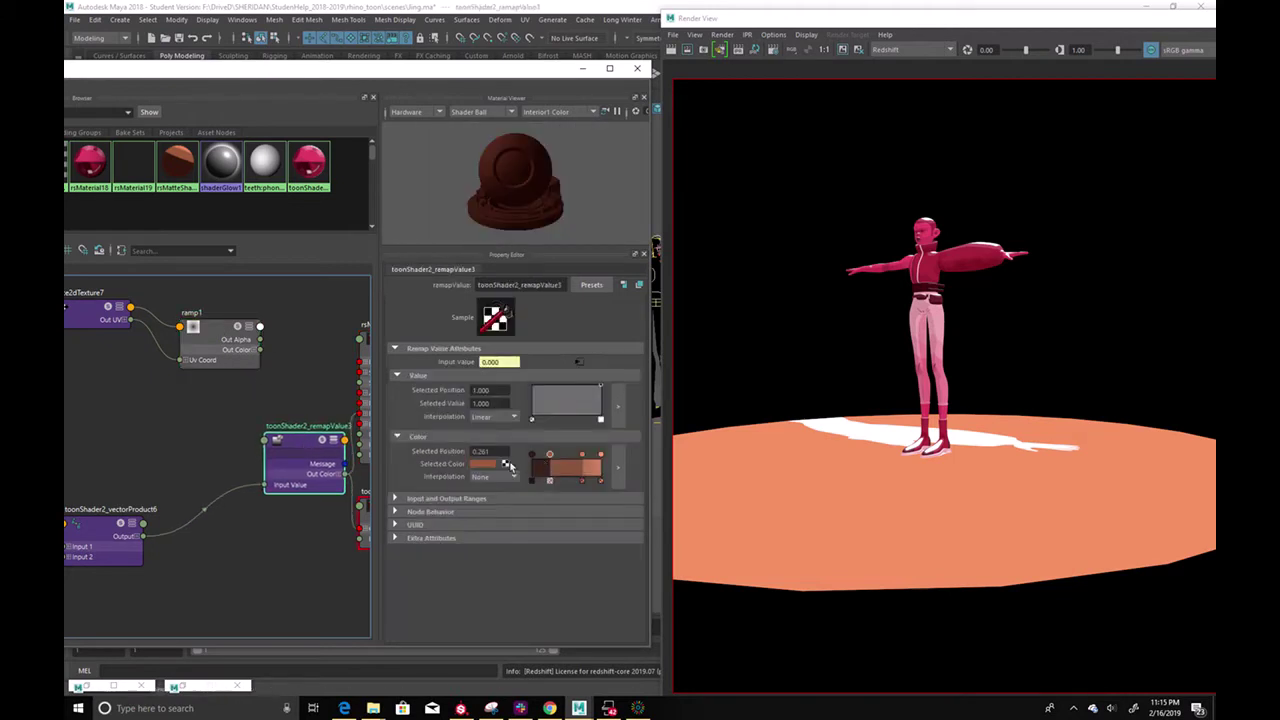
middle_click_drag(323, 426, 481, 466)
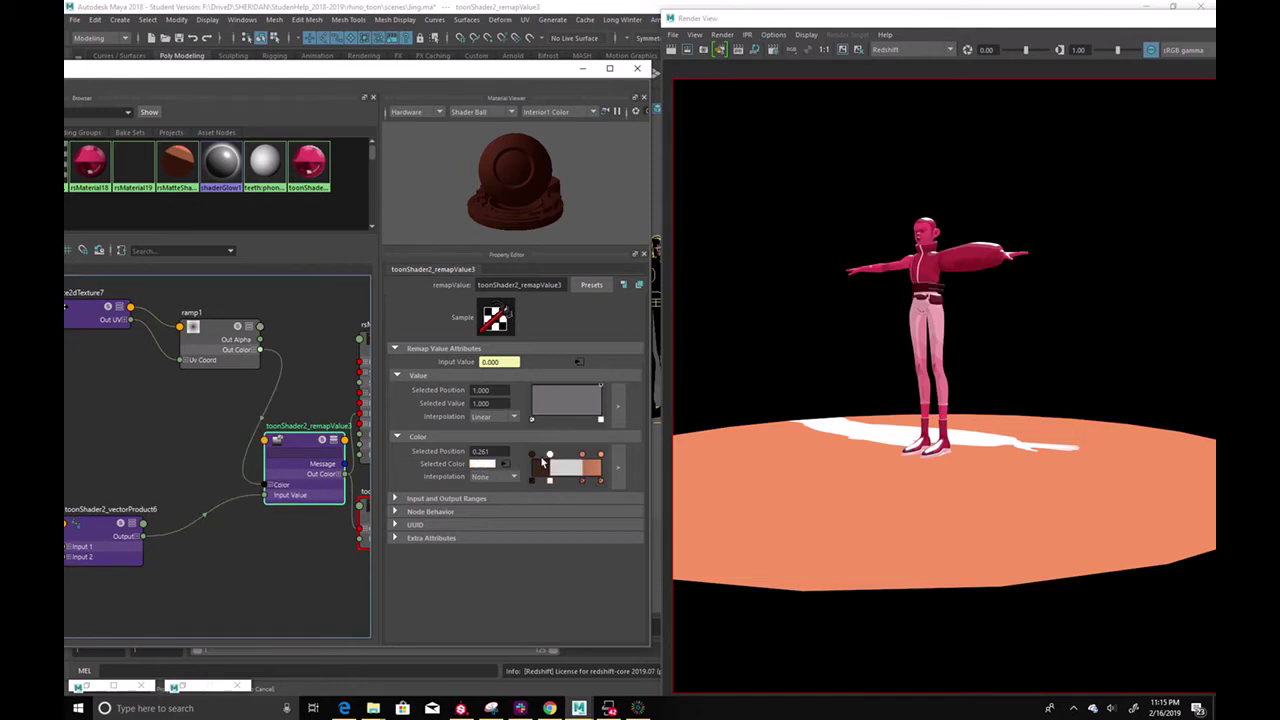
left_click_drag(549, 455, 600, 454)
Move ramp1's black colour stop to position 0.570 and recolour it a golden ochre
left_click_drag(192, 334, 178, 339)
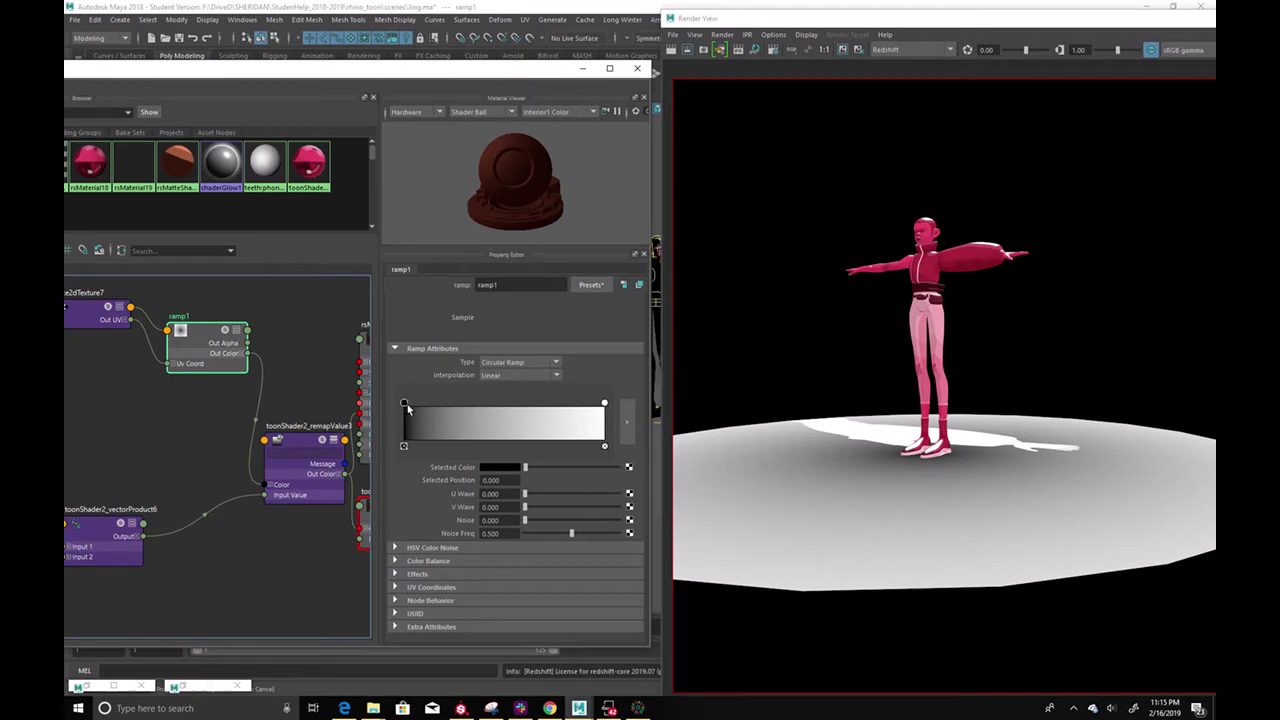
left_click_drag(405, 405, 519, 421)
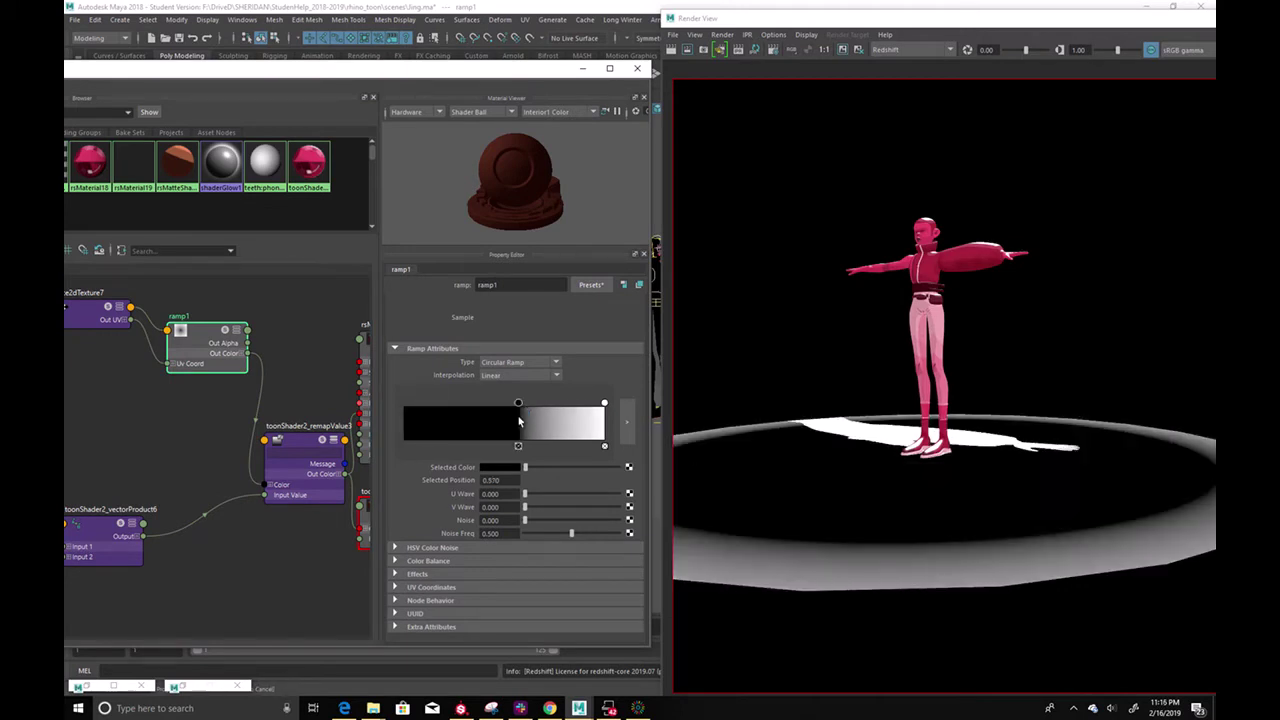
left_click(500, 468)
left_click(615, 462)
left_click_drag(597, 476, 602, 484)
left_click(615, 457)
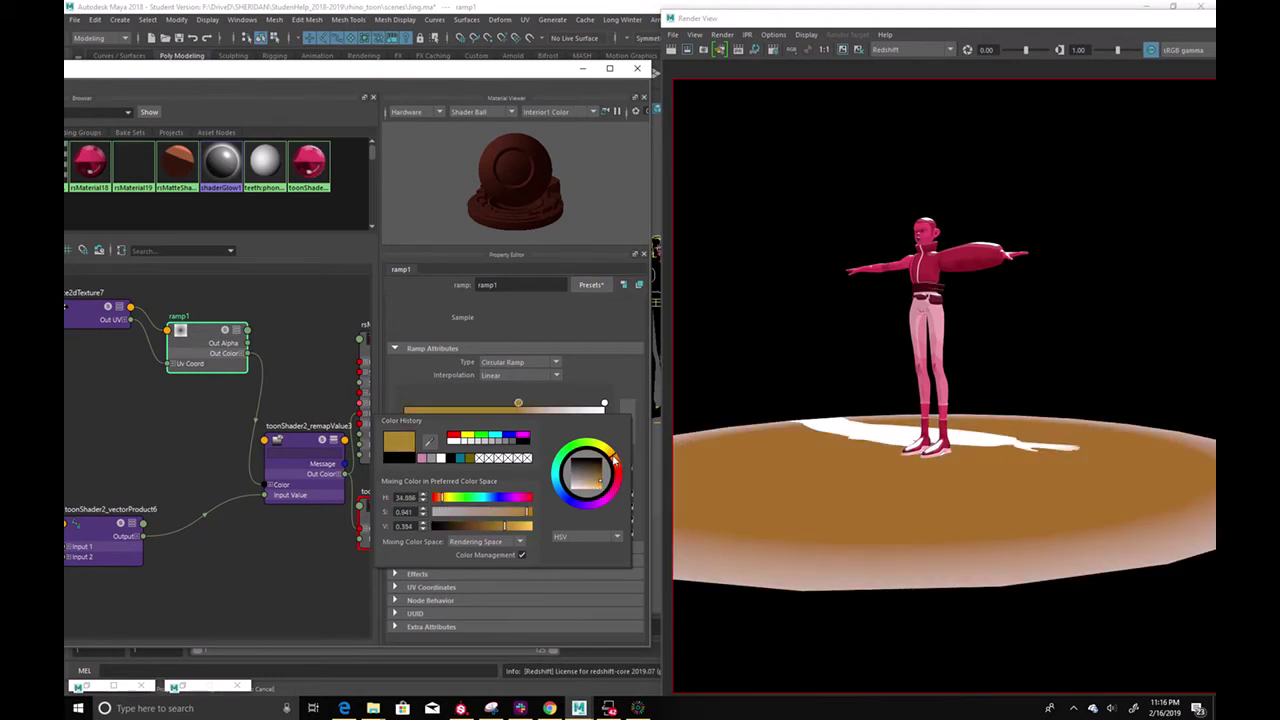
left_click_drag(614, 456, 618, 460)
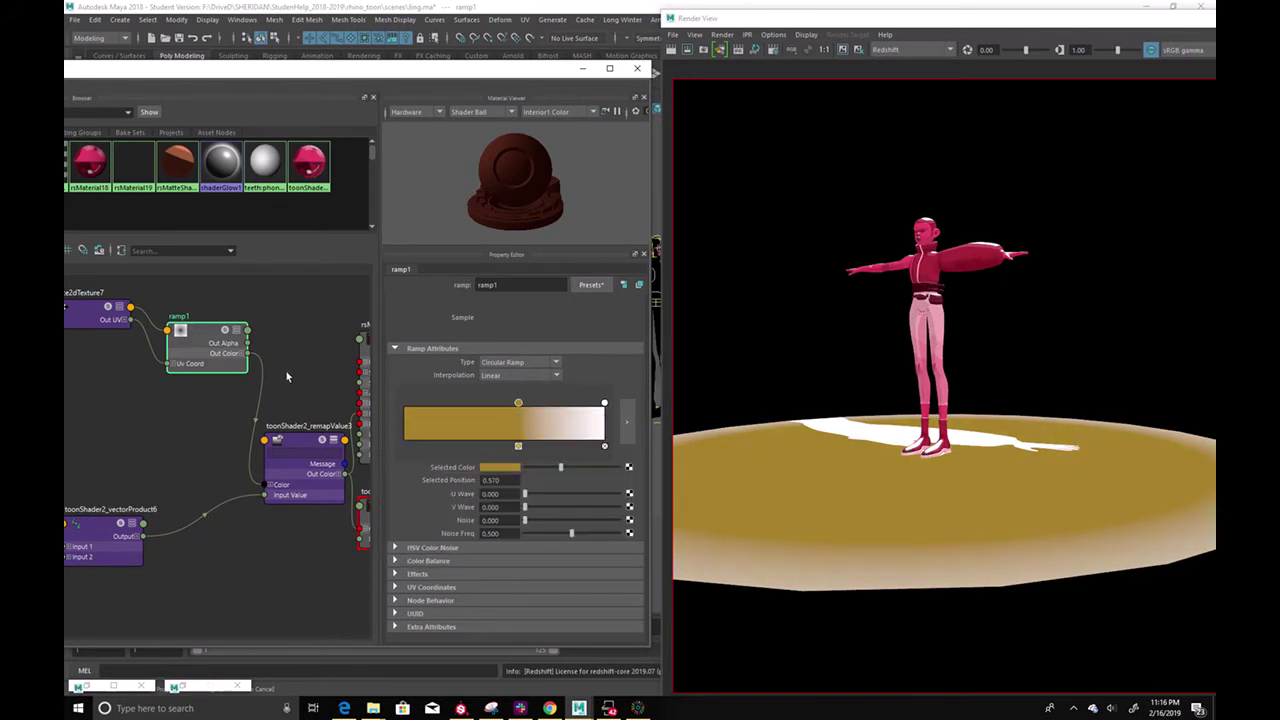
Recolour ramp1's white end stop a saturated orange
mouse_move(604, 403)
left_mouse_down()
mouse_move(585, 407)
mouse_move(610, 408)
left_mouse_up()
left_click(497, 468)
left_click(616, 465)
mouse_move(598, 477)
left_mouse_down()
mouse_move(626, 501)
mouse_move(622, 477)
left_mouse_up()
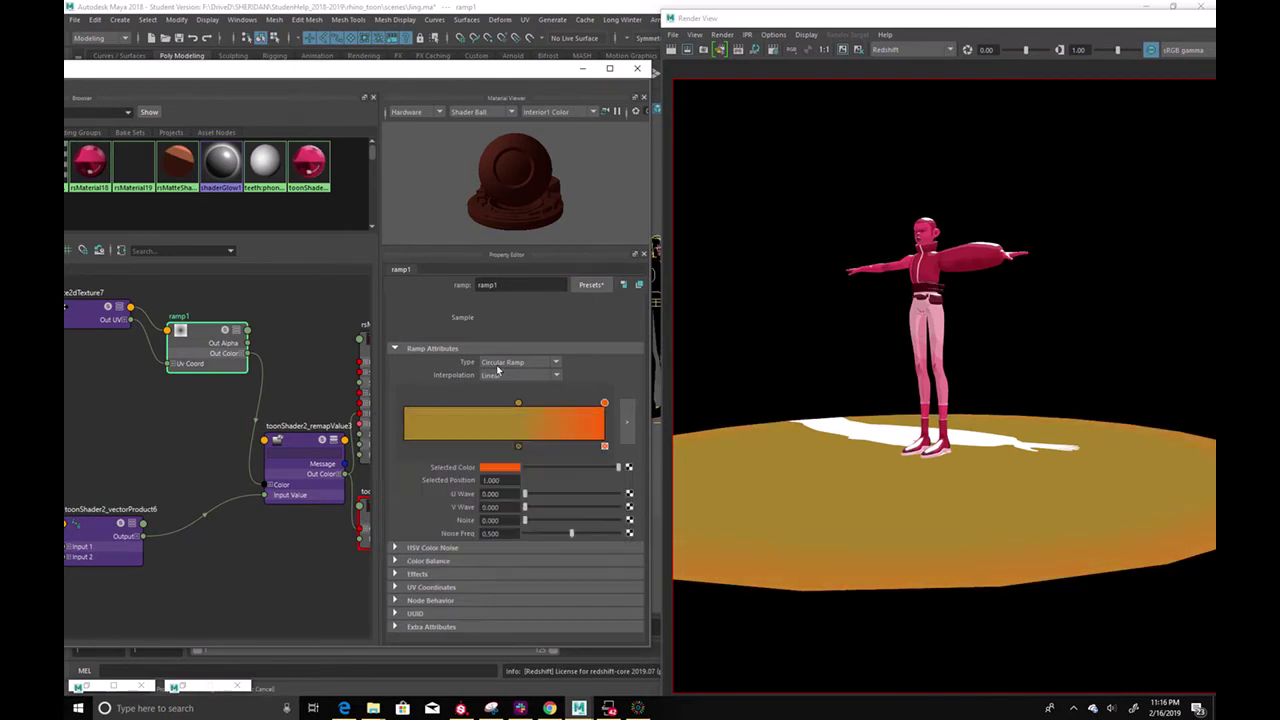
Rebalance ramp1 by moving the gold stop to about 0.325, brightening it and darkening the orange end stop
left_click_drag(519, 403, 472, 408)
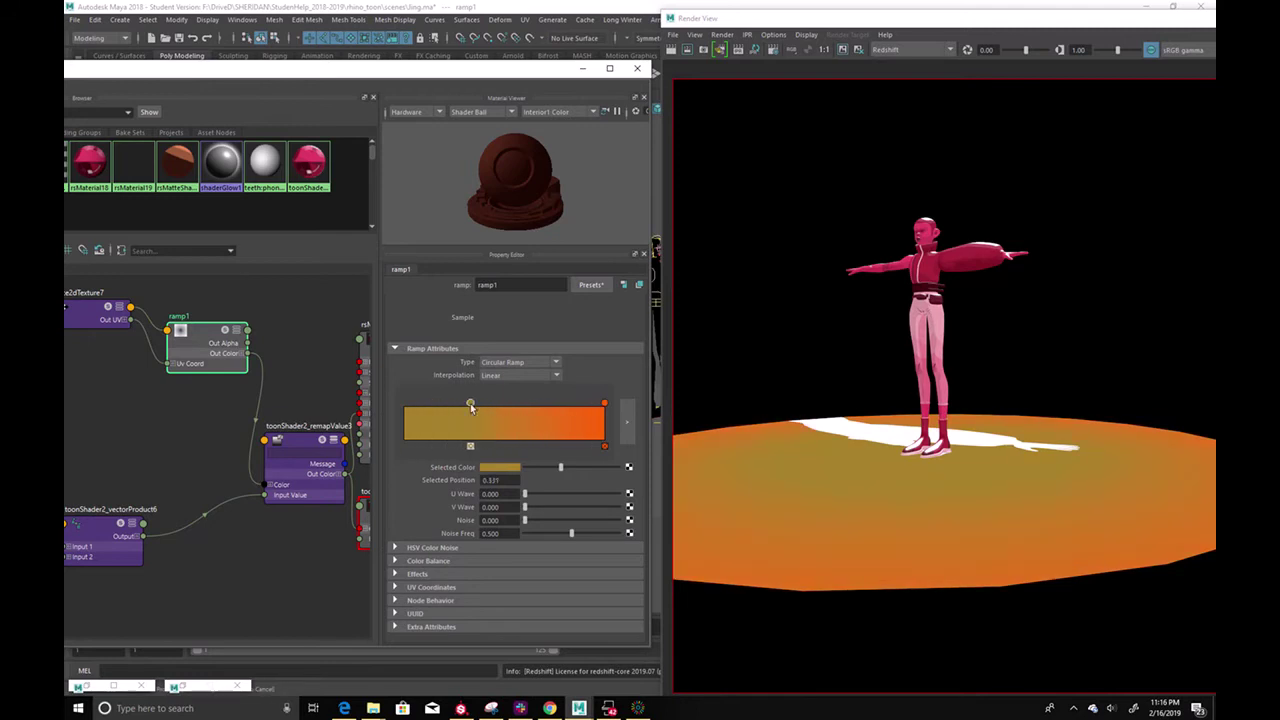
left_click(604, 405)
left_click_drag(570, 467, 565, 467)
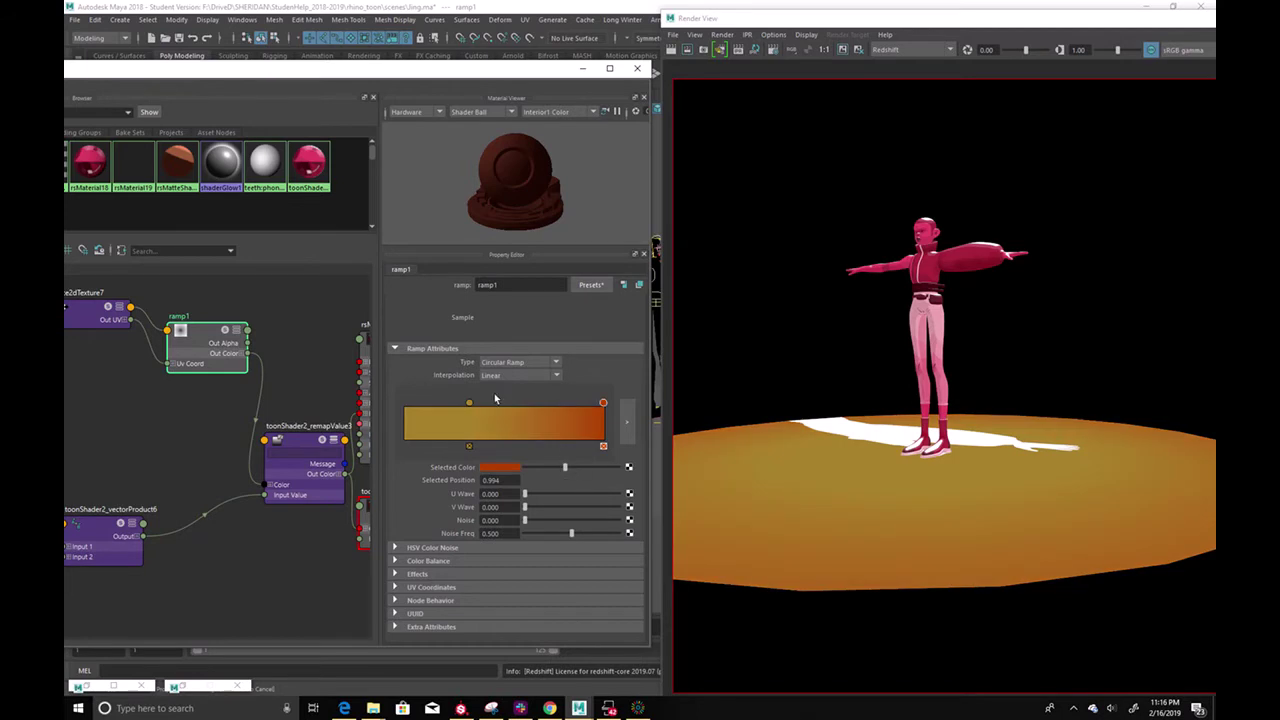
left_click(469, 404)
left_click(591, 467)
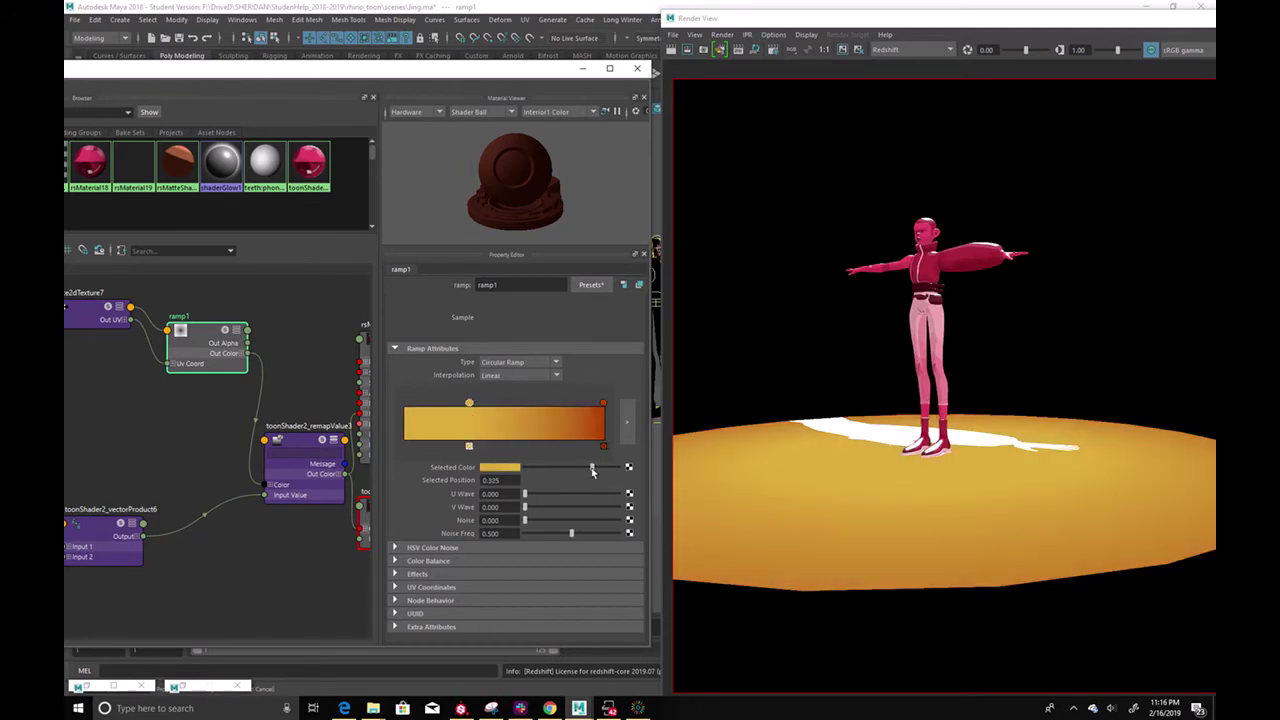
left_click(608, 467)
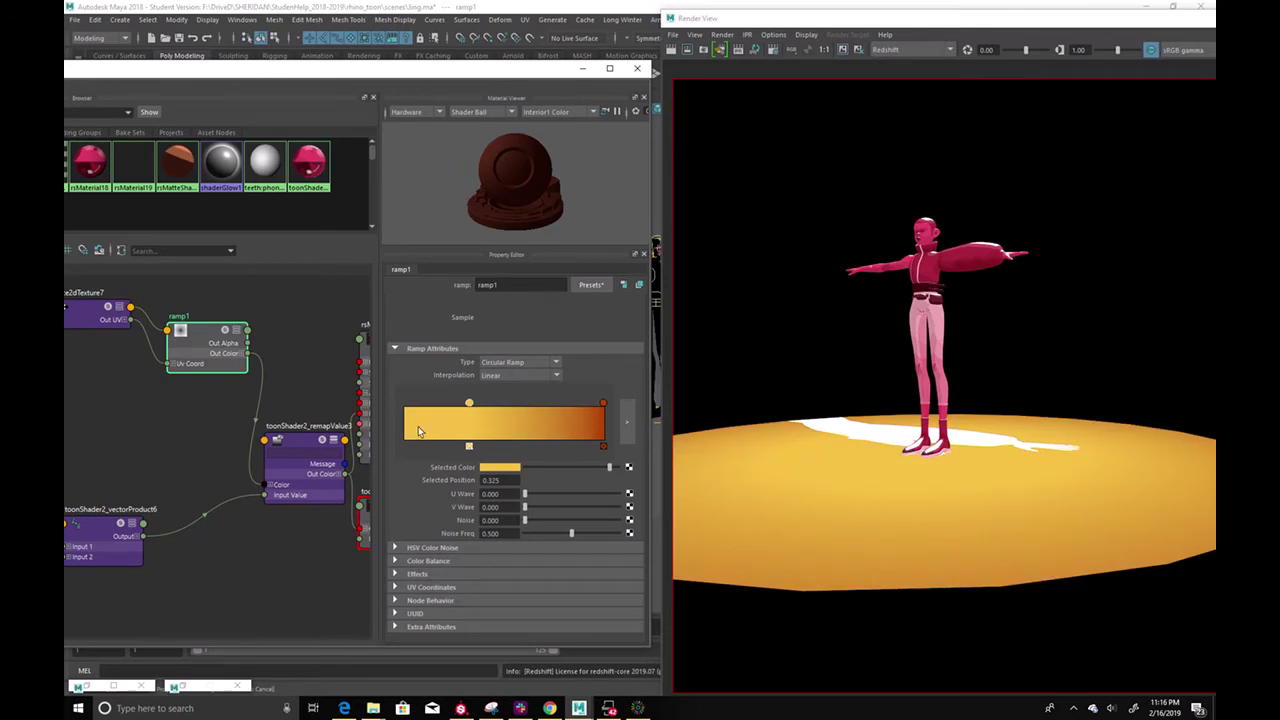
Duplicate ramp1 three times and stagger the copies below it in the node graph
left_click(345, 374)
left_click_drag(204, 337, 177, 338)
key("ctrl+d")
left_click_drag(111, 361, 177, 447)
left_click_drag(139, 388, 100, 368)
left_click_drag(181, 442, 152, 425)
key("ctrl+d")
left_click_drag(198, 463, 182, 497)
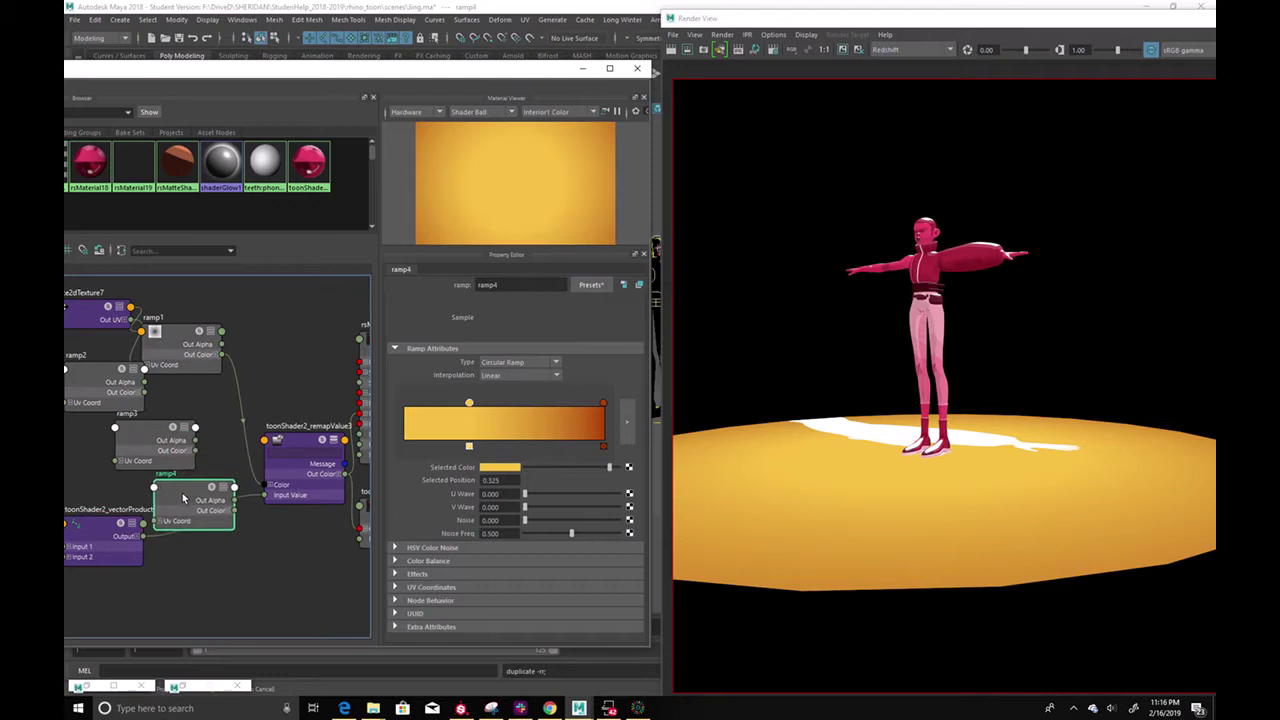
Connect ramp2 to the first colour stop of toonShader2_remapValue3 and ramp3 to the stop at 0.165
left_click(294, 451)
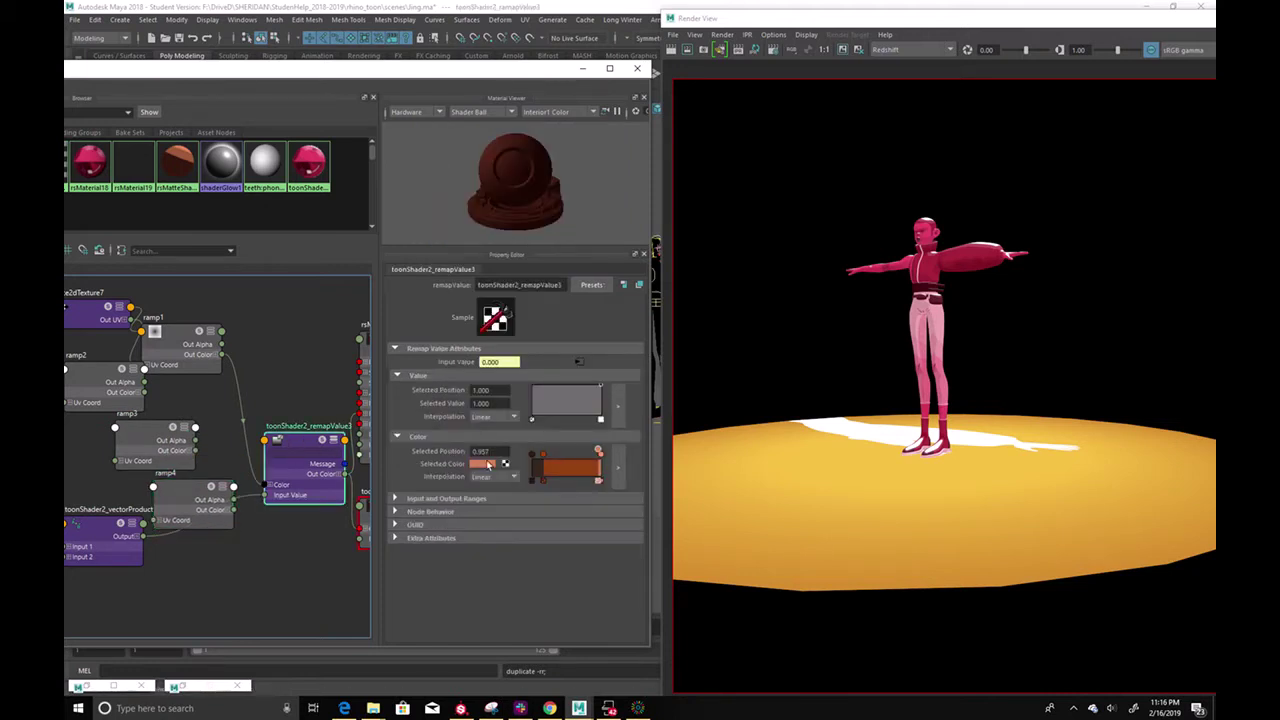
left_click(531, 455)
middle_click_drag(86, 396, 489, 464)
left_click(543, 457)
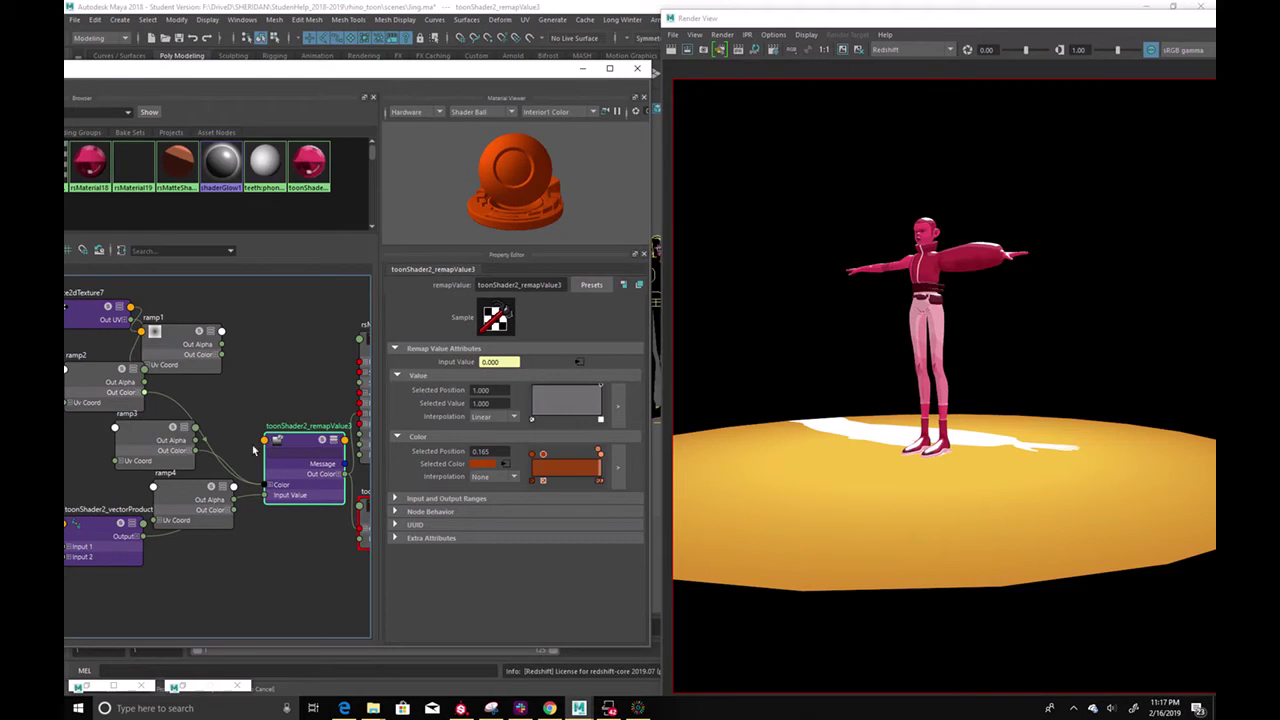
Move ramp4 below the other nodes and connect it to the 0.957 colour stop of toonShader2_remapValue3
left_click_drag(193, 480, 189, 494)
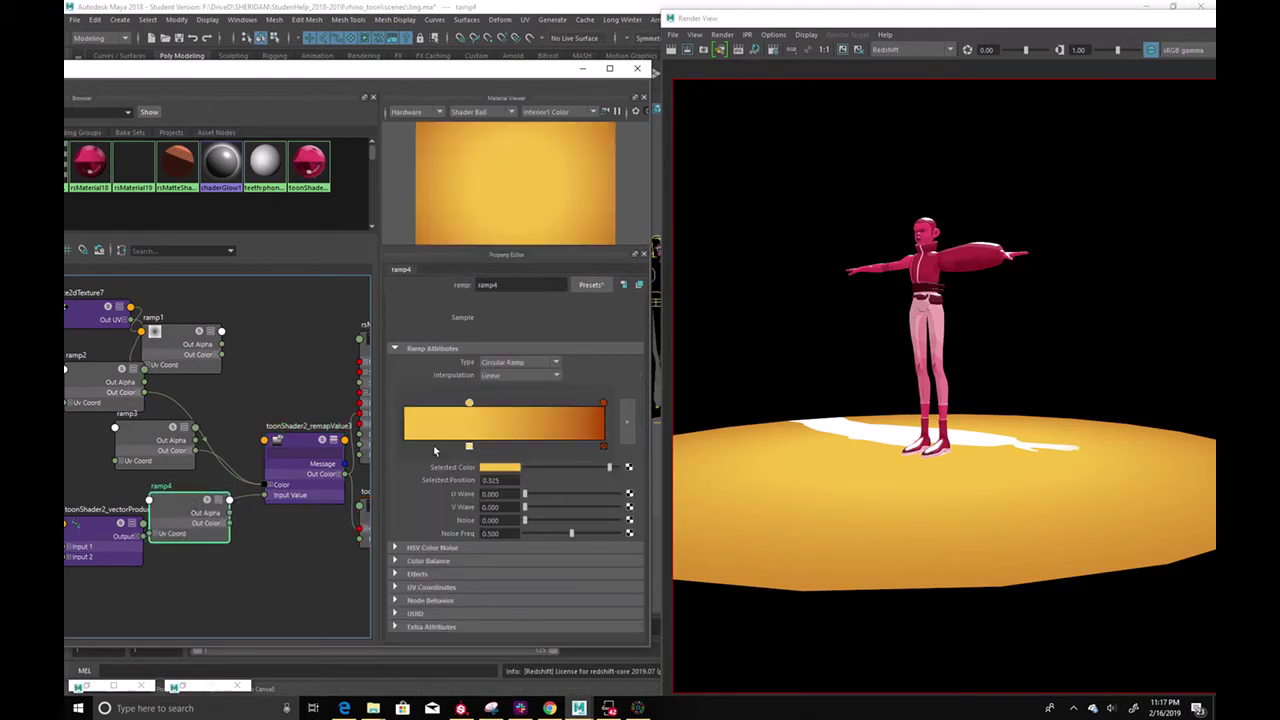
left_click(297, 449)
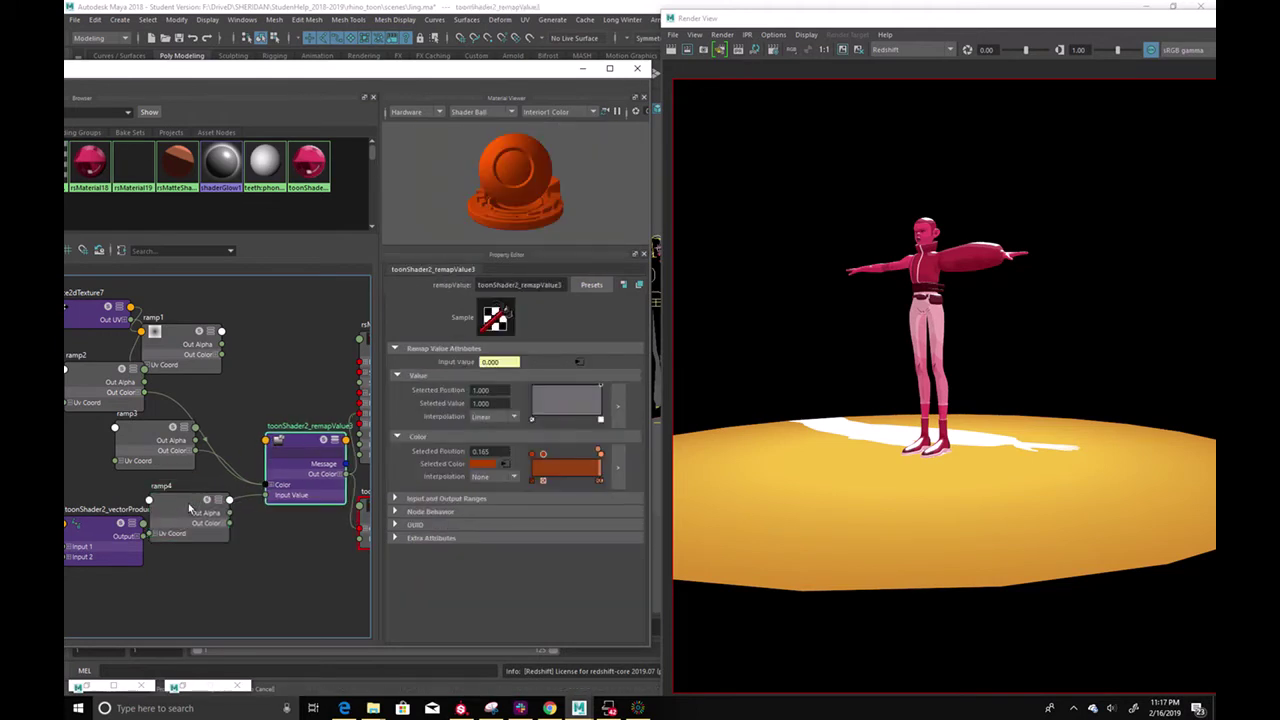
left_click_drag(191, 510, 197, 558)
left_click(306, 442)
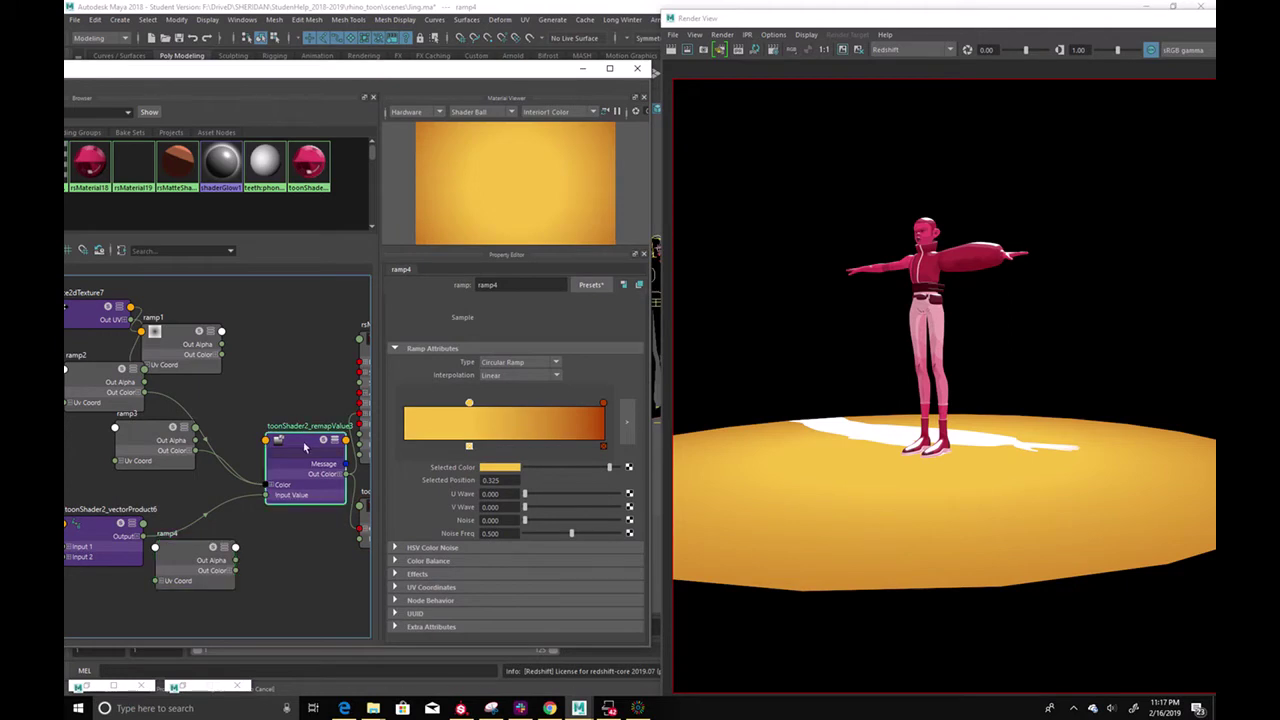
left_click(597, 453)
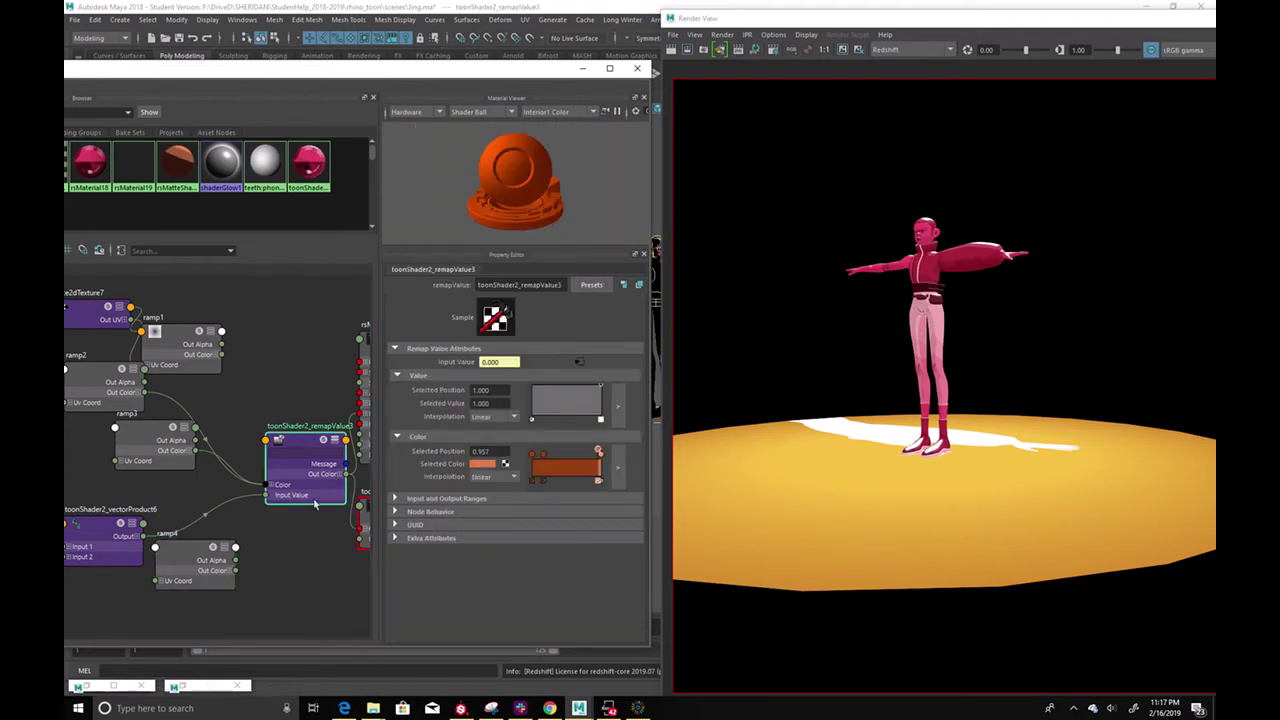
middle_click_drag(185, 551, 485, 464)
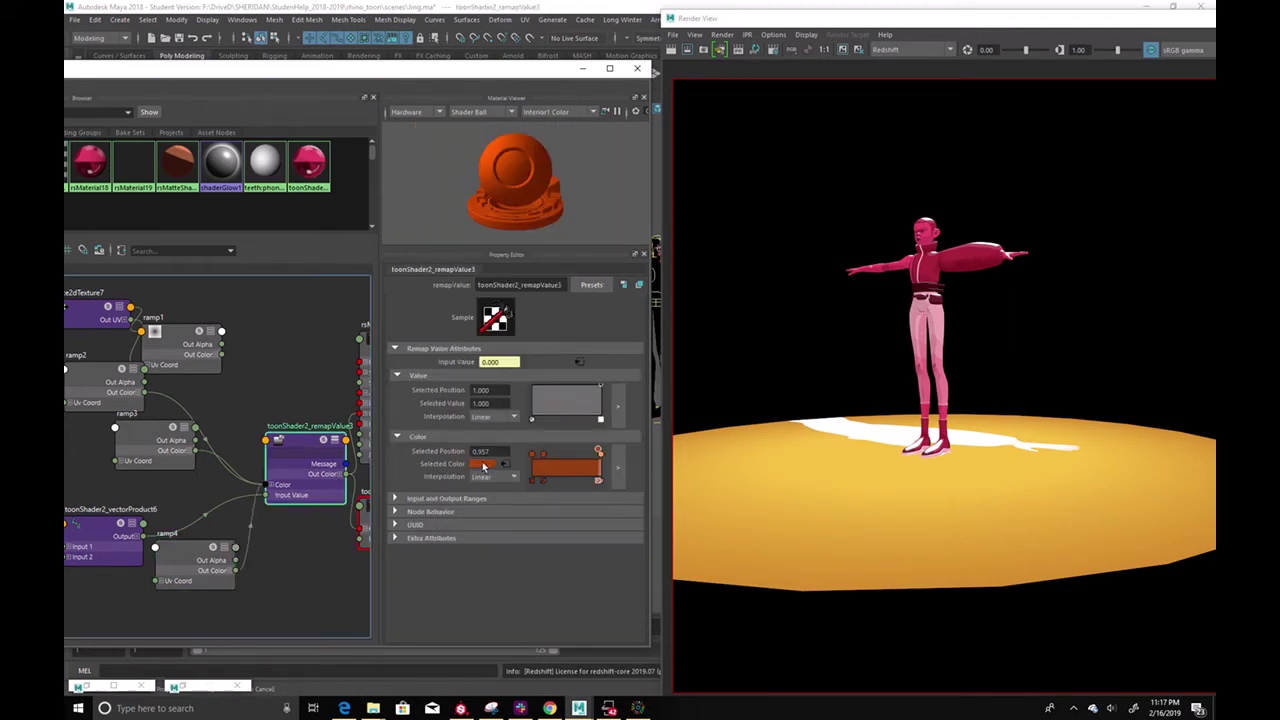
Connect the Out Color of ramp1 to the Shadows input of rsMatteShadow1
left_click_drag(181, 339, 240, 325)
middle_click_drag(232, 389, 159, 394, "alt")
left_click_drag(205, 345, 287, 376)
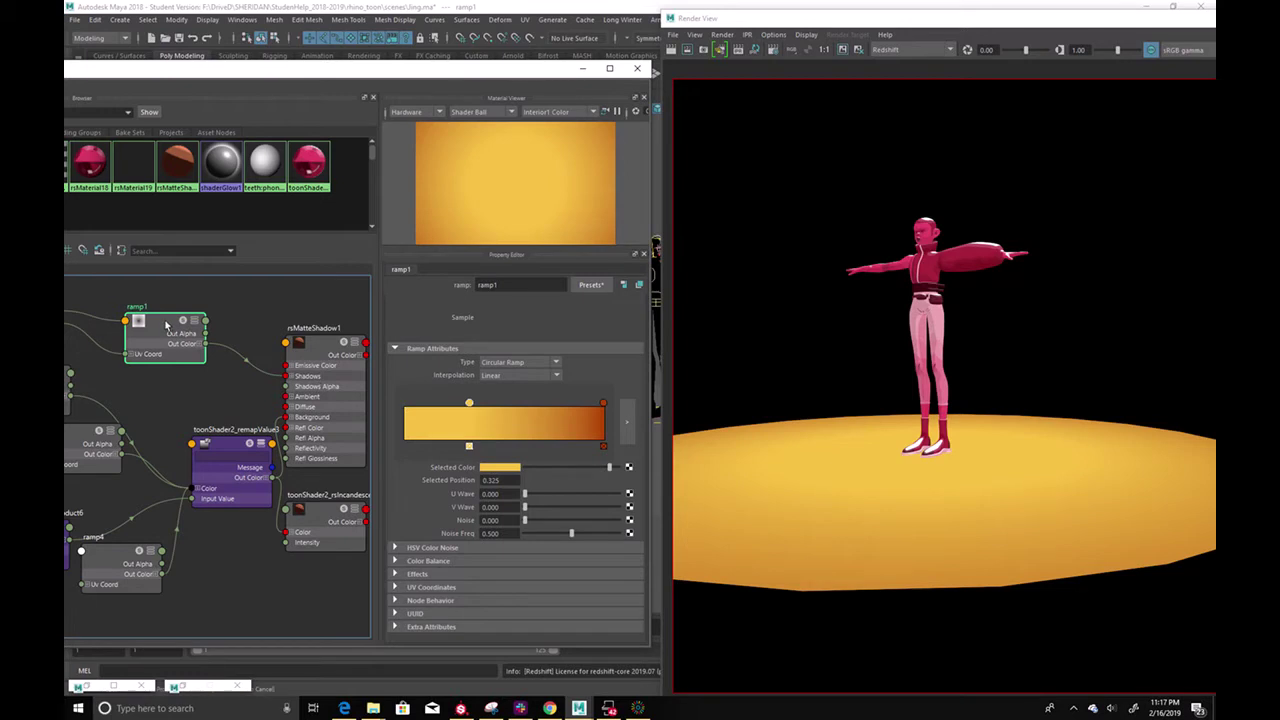
Lower ramp1's Color Gain to a mid grey to darken the shadow colour
left_click(393, 562)
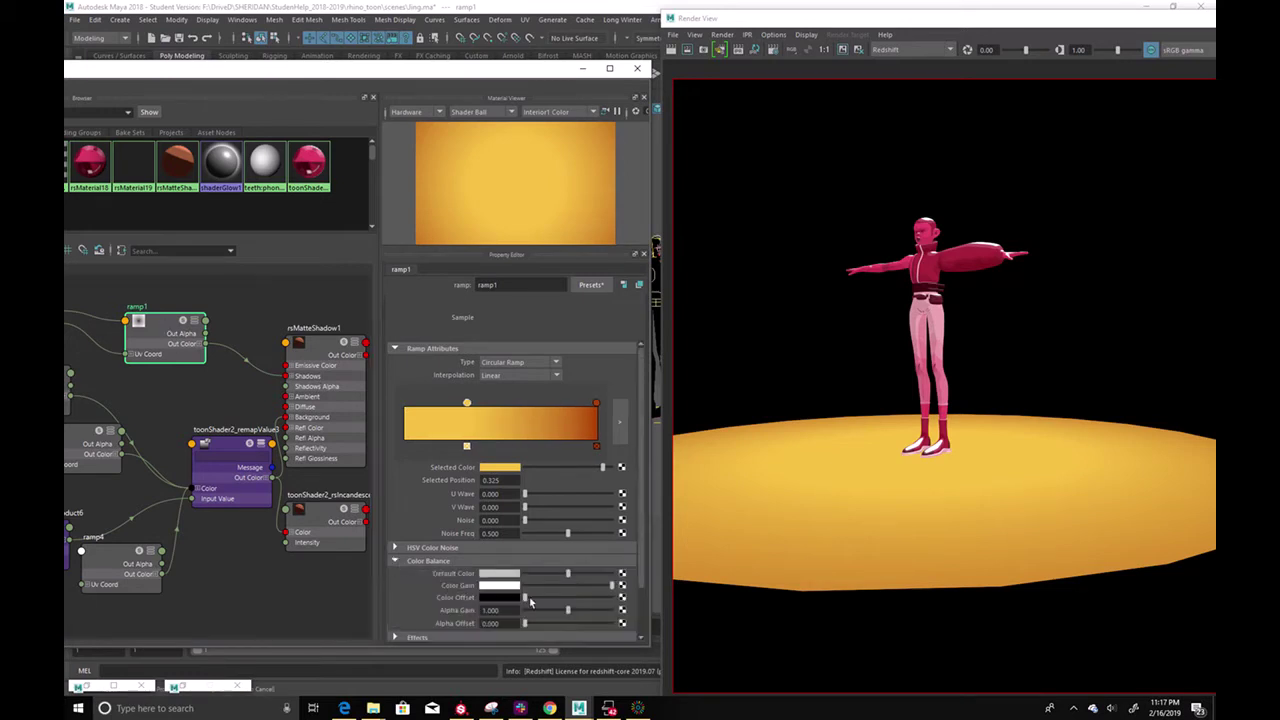
left_click(571, 588)
left_click_drag(571, 588, 575, 587)
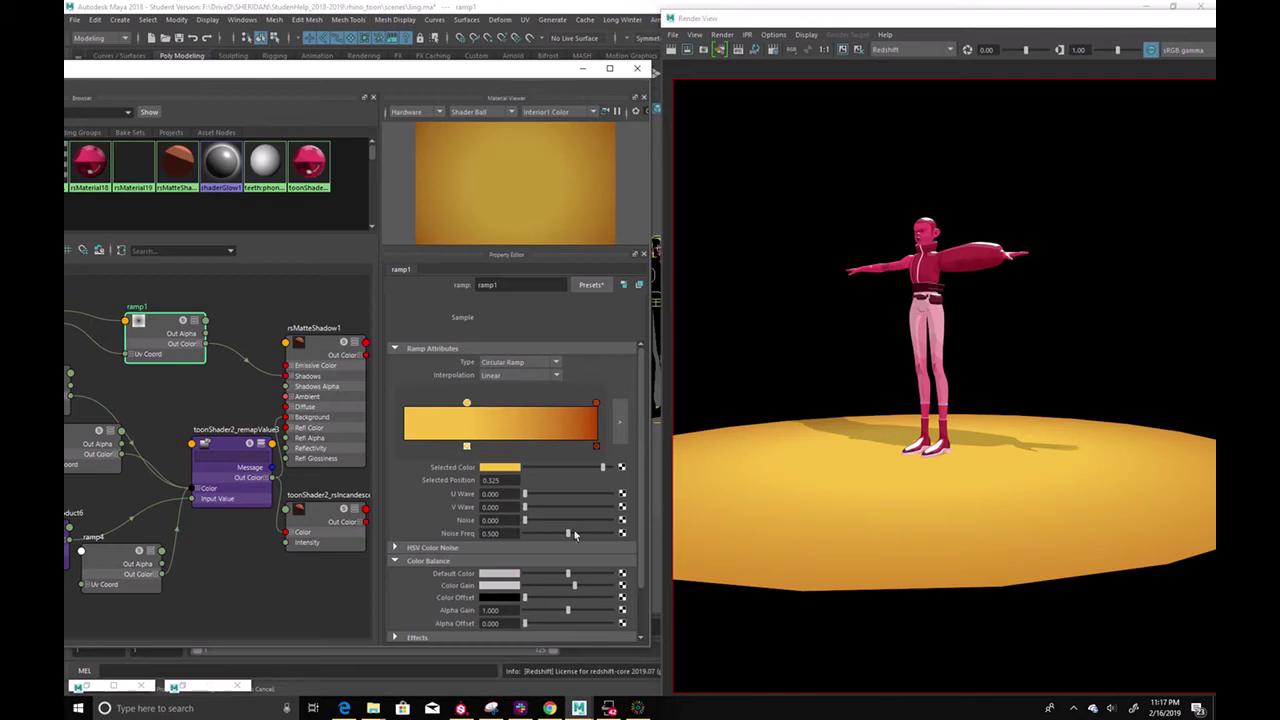
left_click_drag(562, 586, 561, 588)
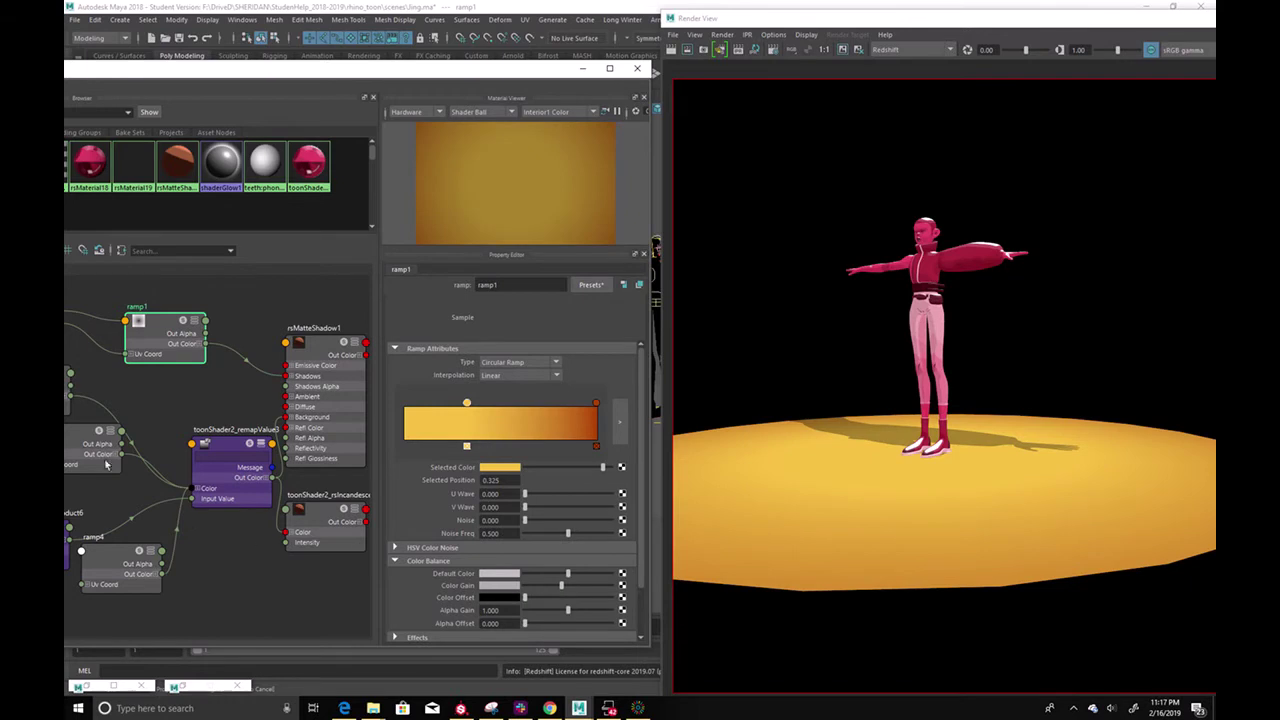
Lower ramp2's Color Gain slightly to a light grey
scroll(155, 385, "down", 3)
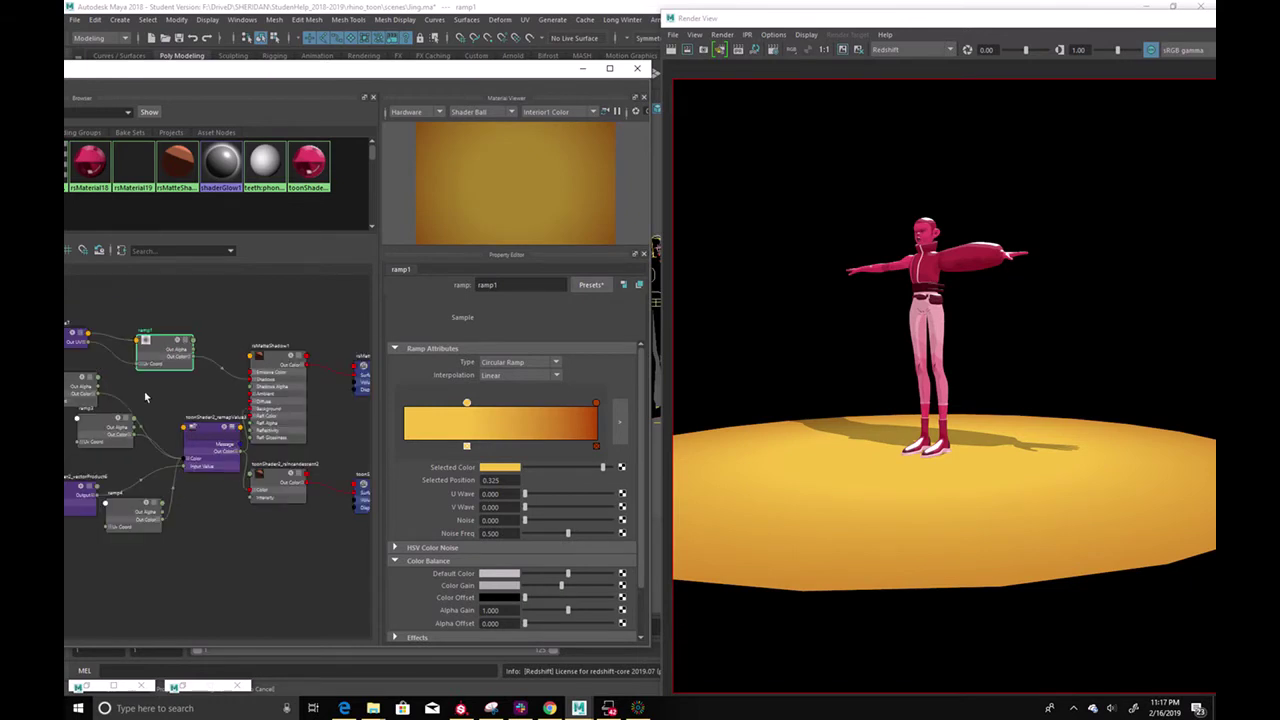
left_click(69, 391)
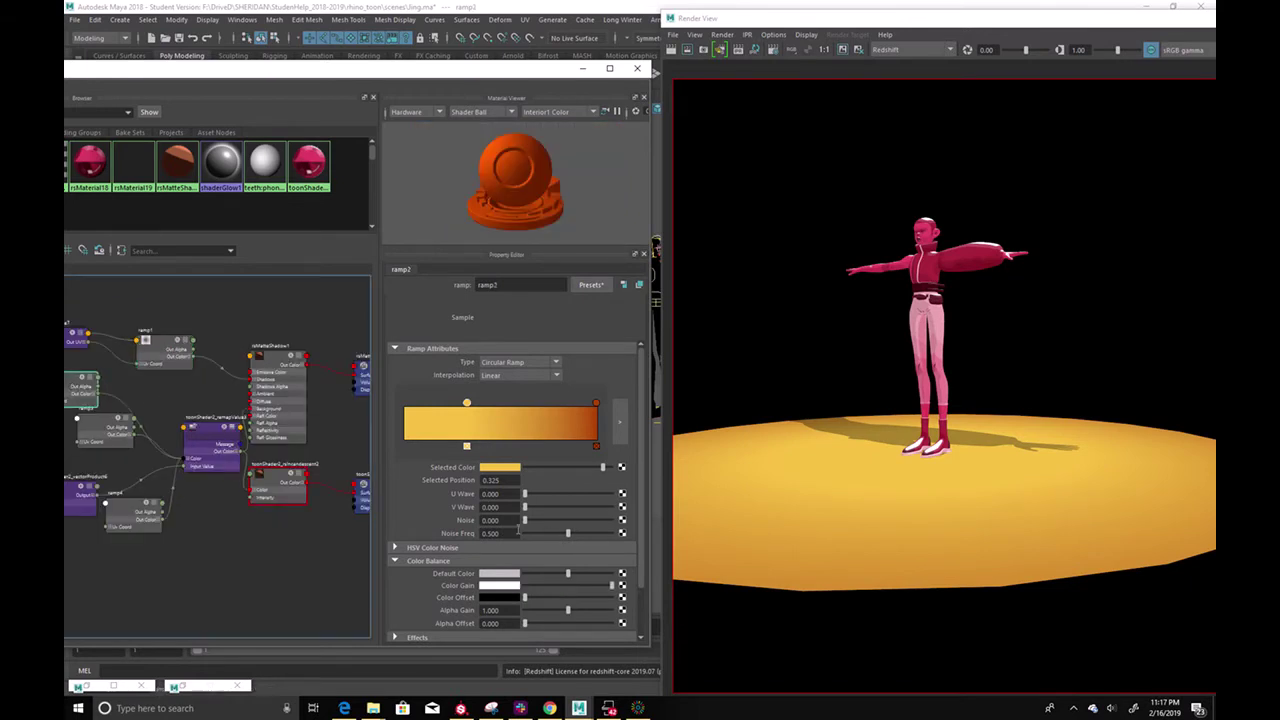
left_click(583, 586)
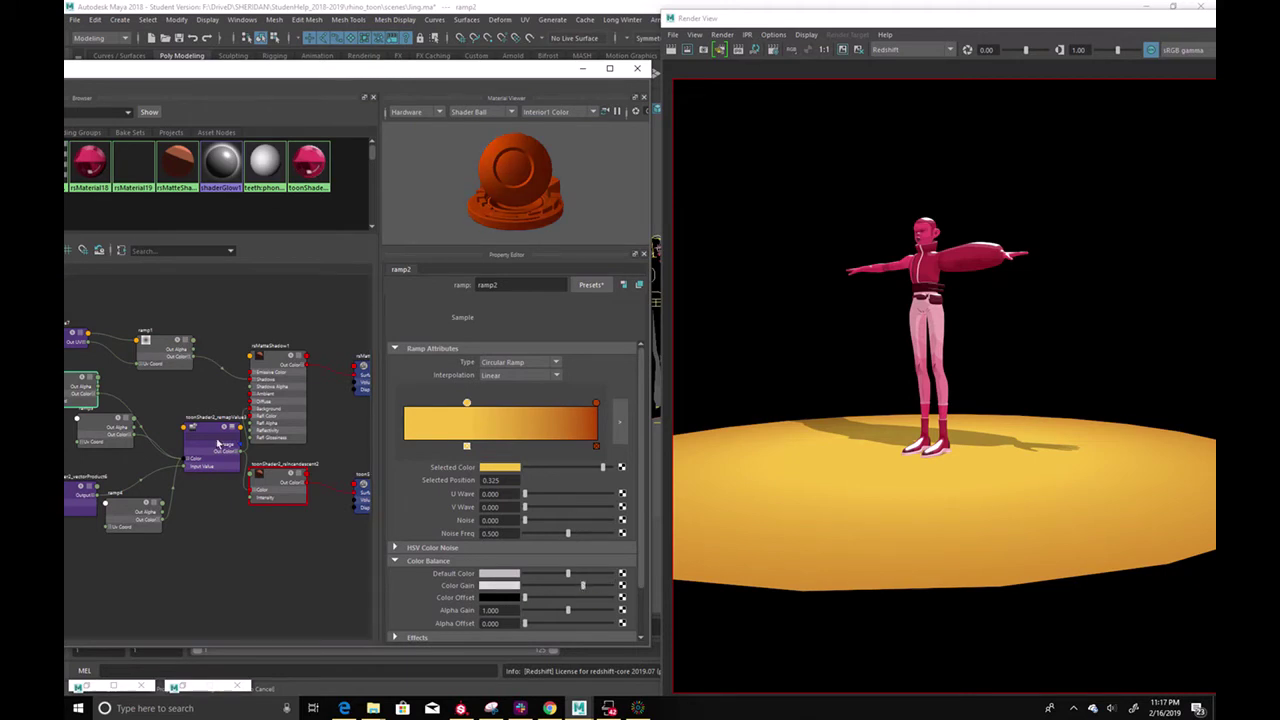
Raise ramp4's Color Offset to a light grey
left_click(125, 424)
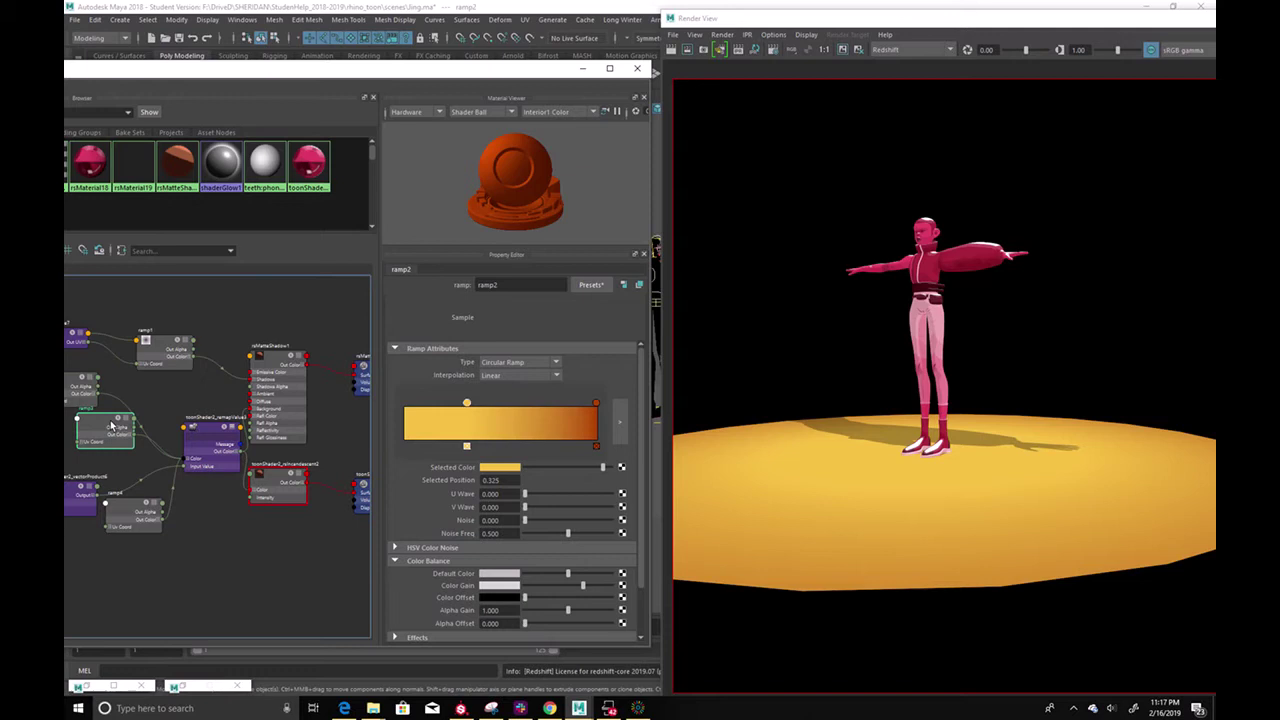
left_click(127, 507)
left_click(547, 597)
left_click_drag(554, 598, 559, 598)
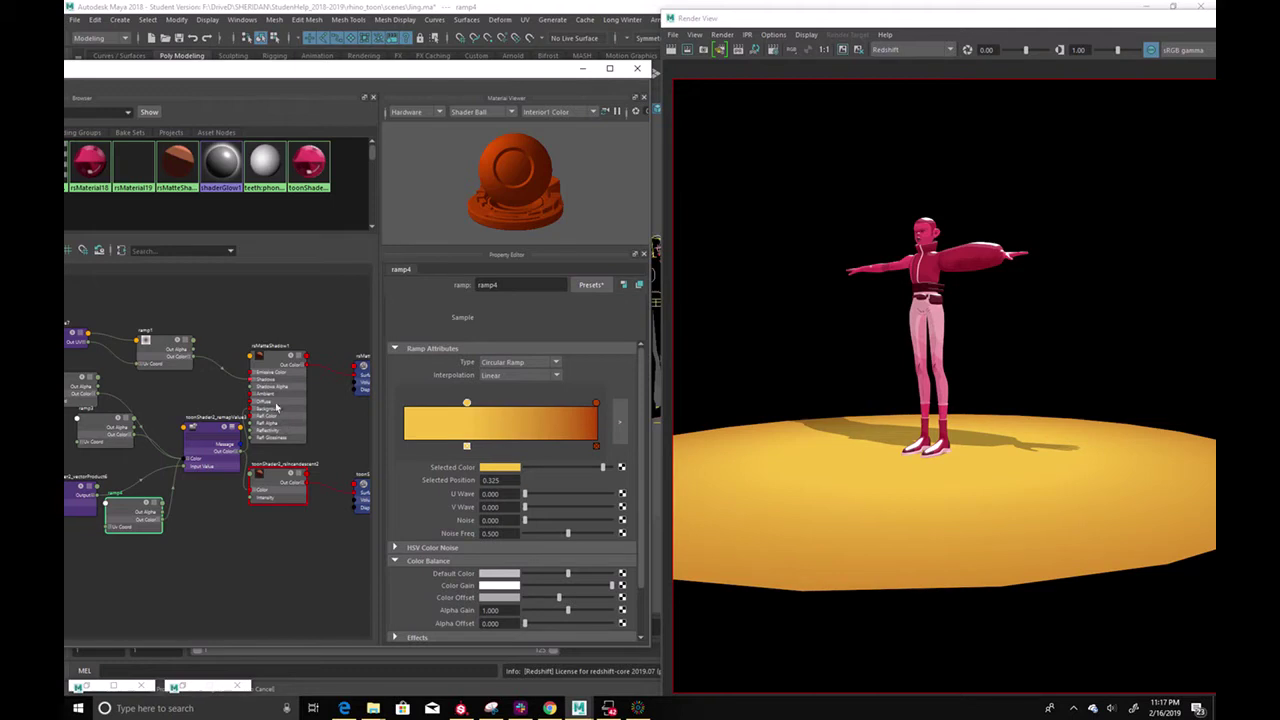
Move the 0.957 colour stop of toonShader2_remapValue3 to position 0.722
left_click(203, 430)
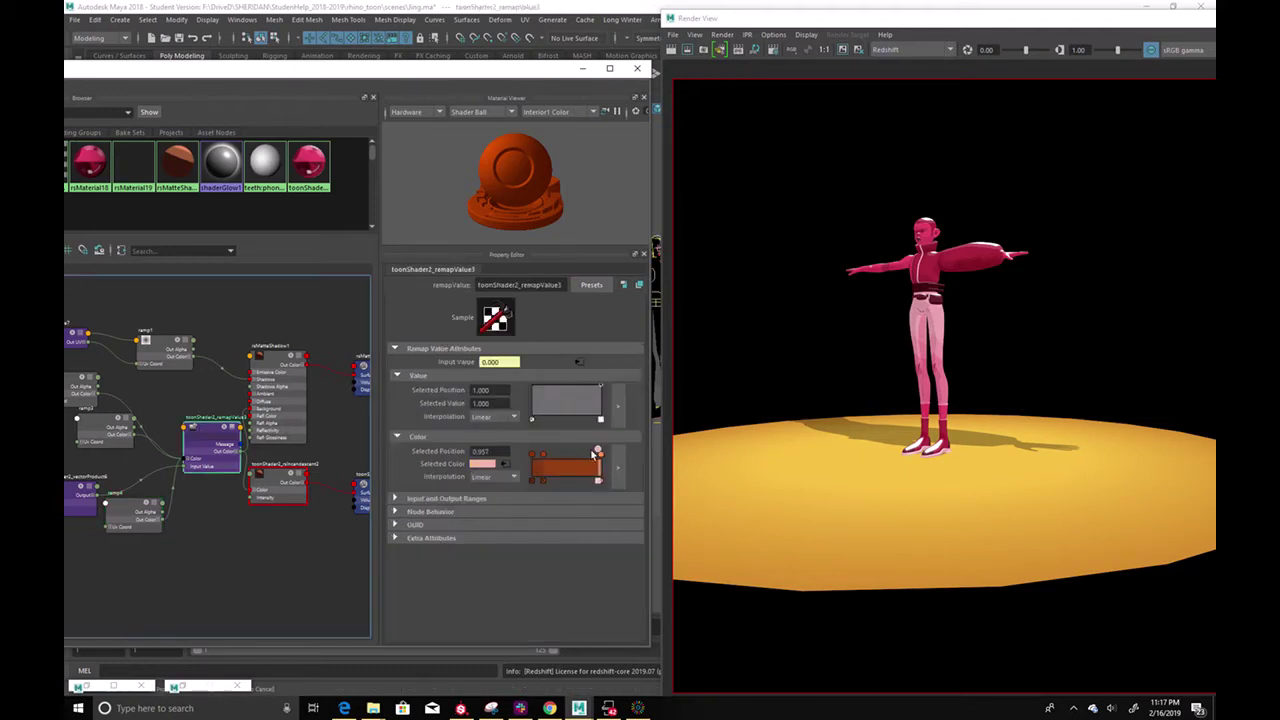
left_click_drag(598, 451, 581, 455)
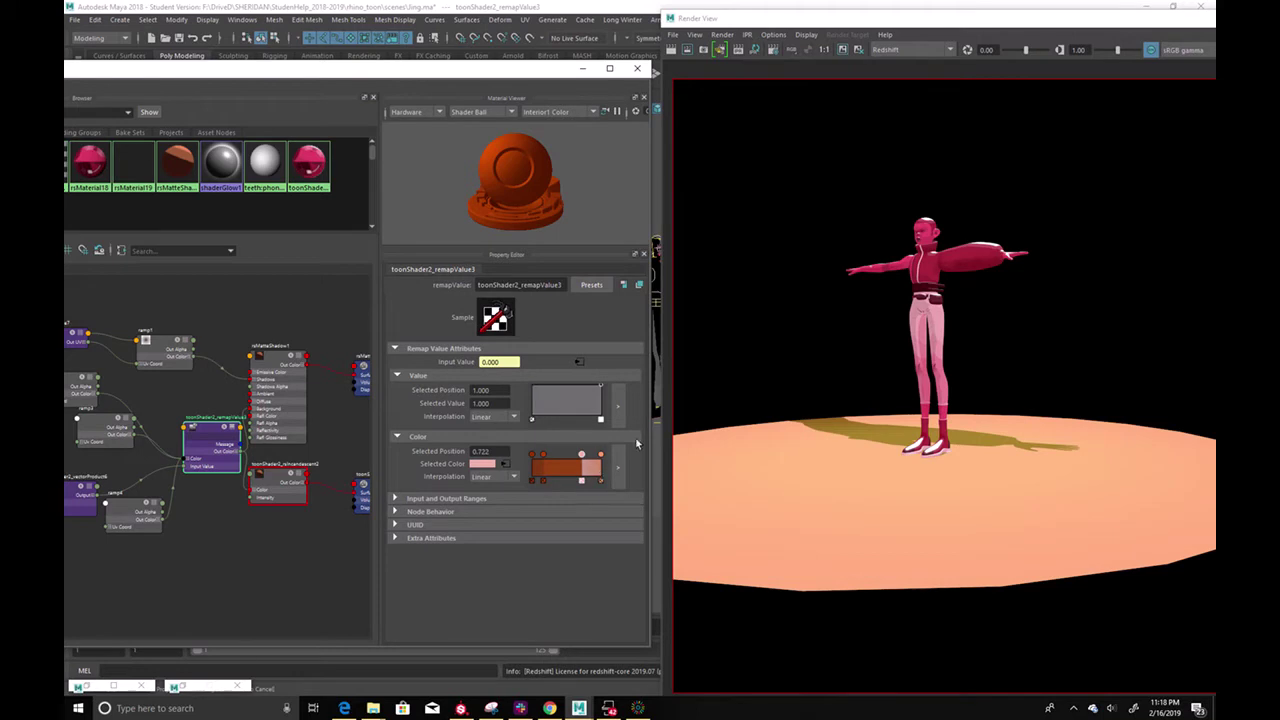
left_click(862, 456)
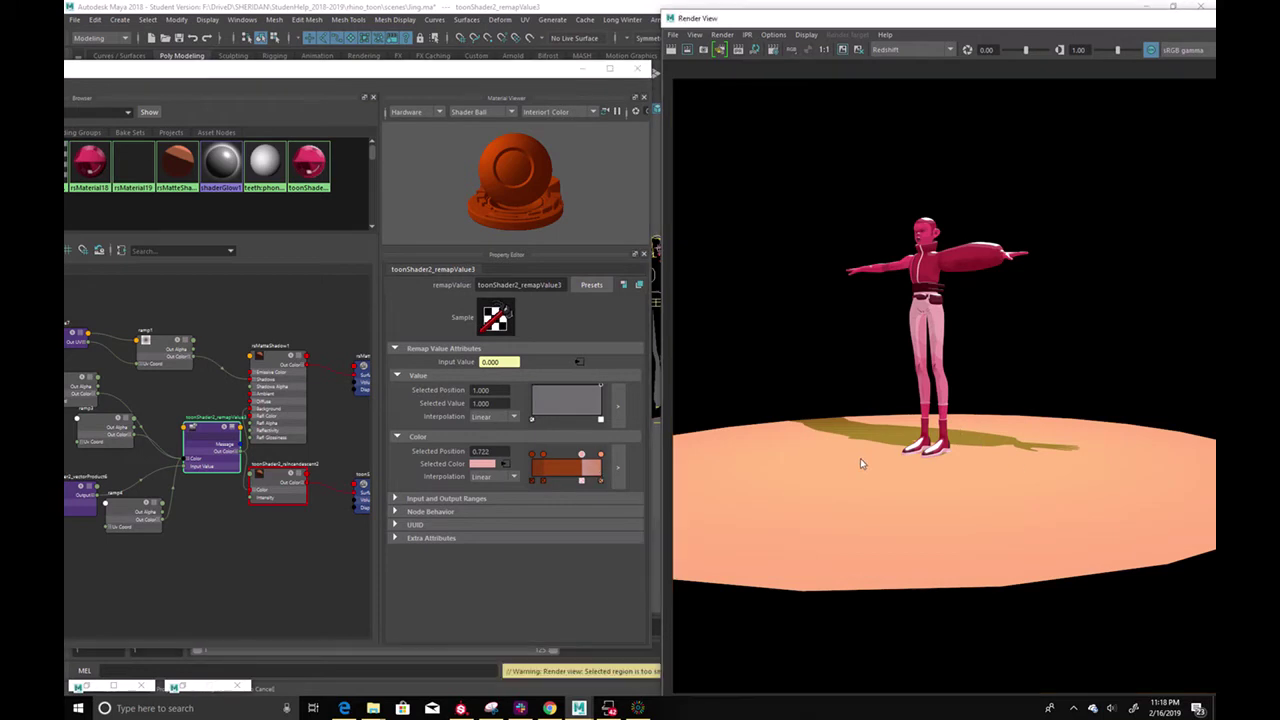
right_click(863, 457)
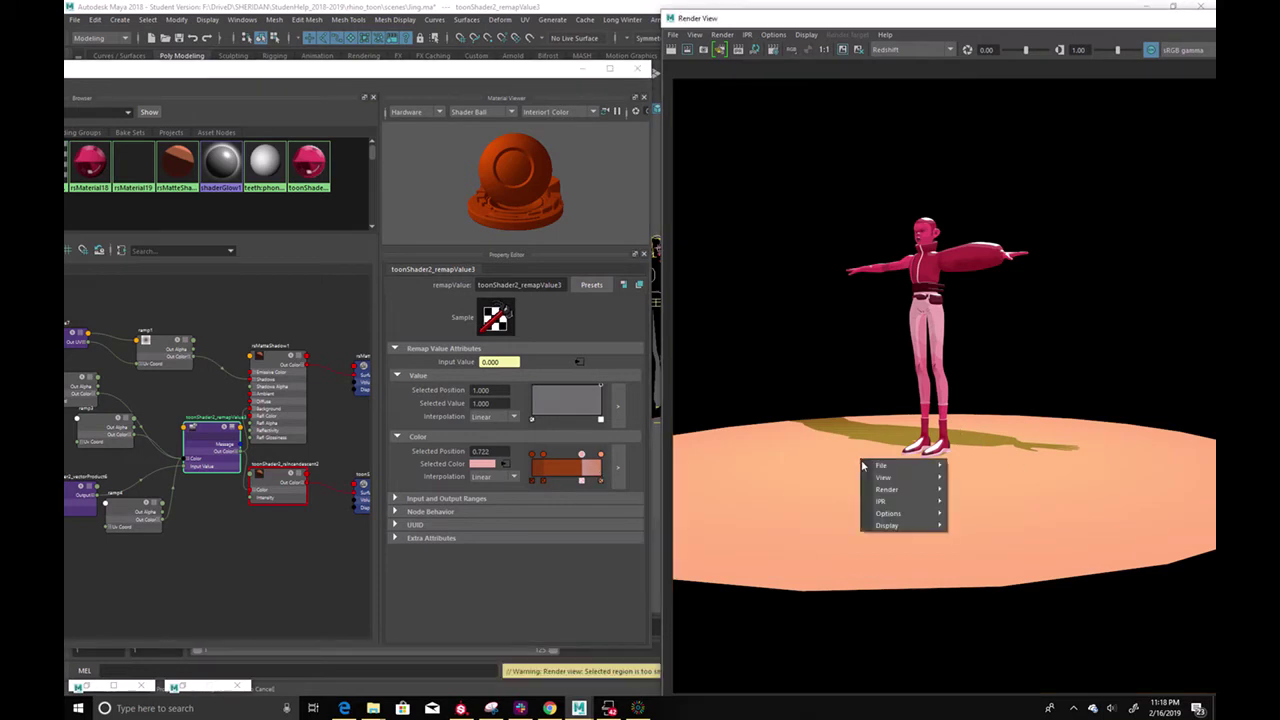
Pull one side of the ground disc's rim down using soft-selected vertices, and display the disc as a smoothed mesh
left_click(741, 470)
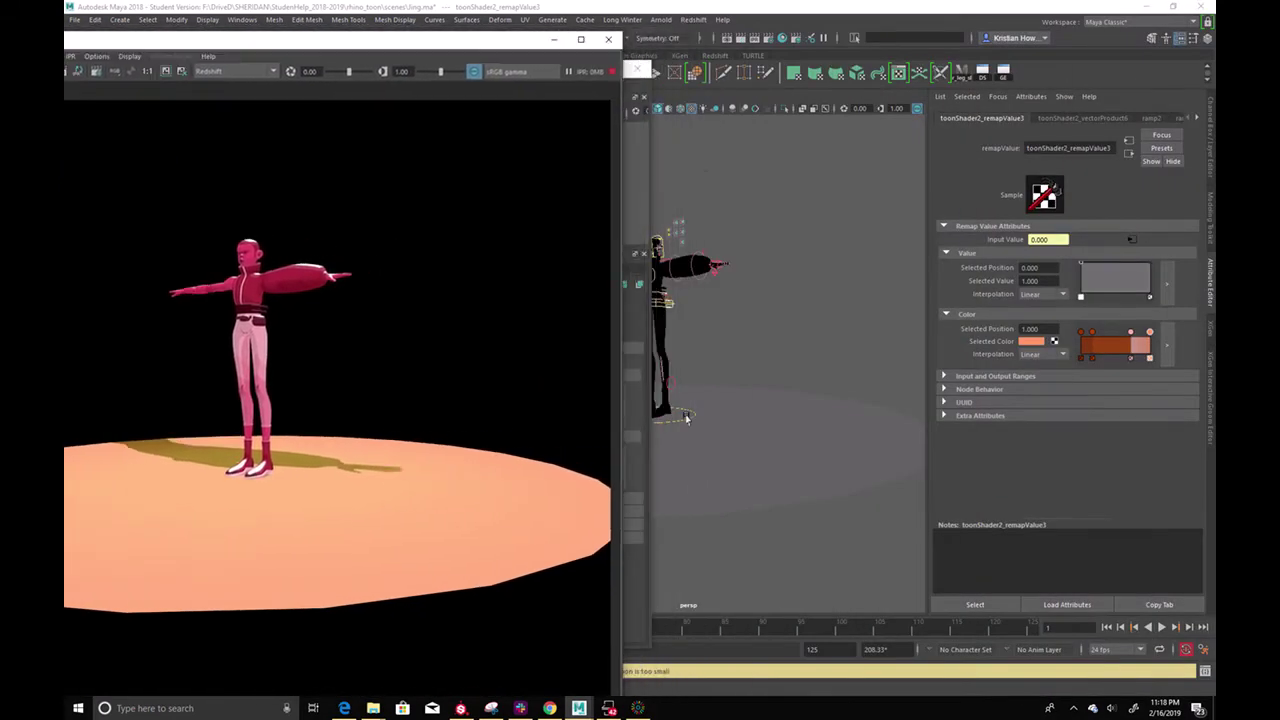
left_click(746, 436)
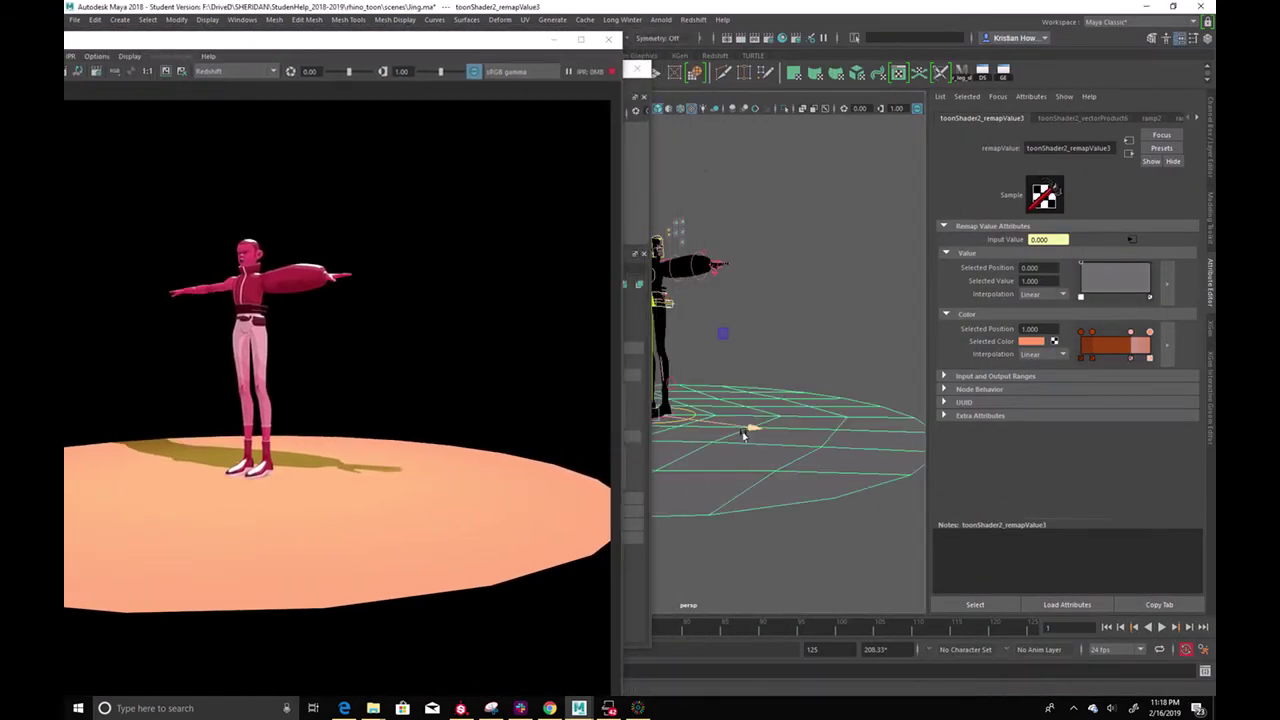
middle_click_drag(776, 374, 837, 400, "alt")
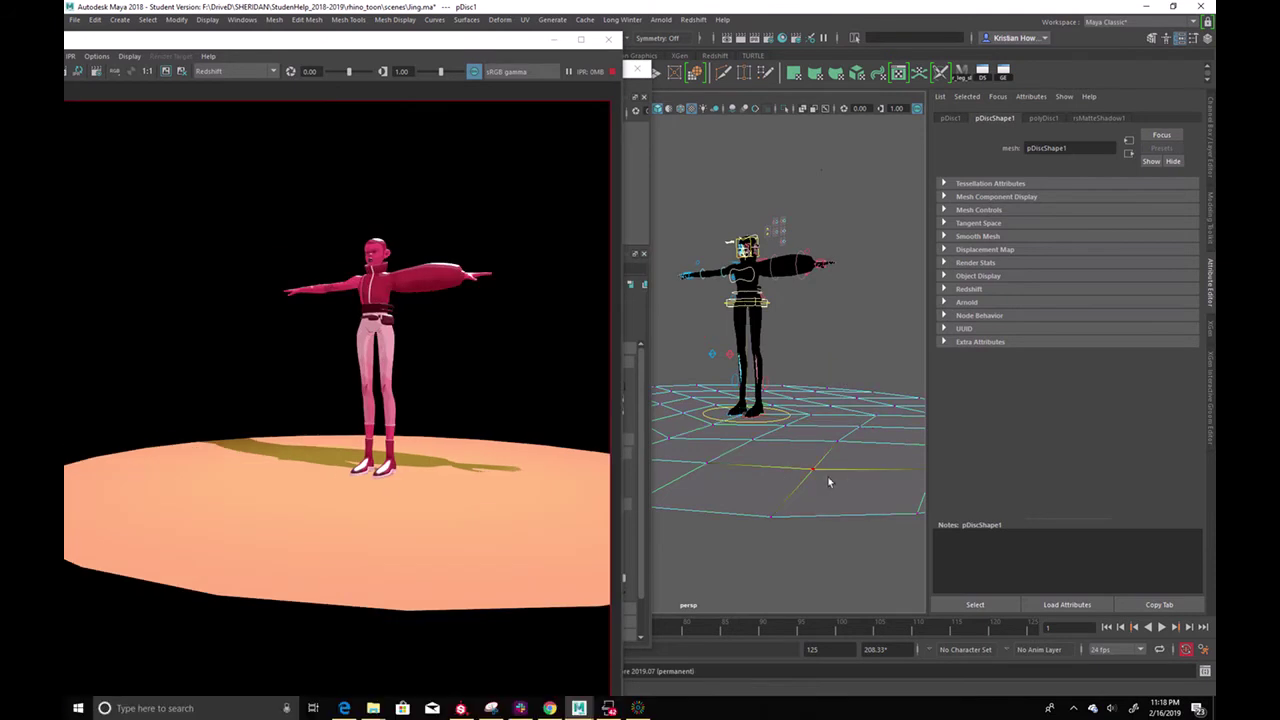
left_click(815, 445)
left_click_drag(887, 532, 767, 380, "alt")
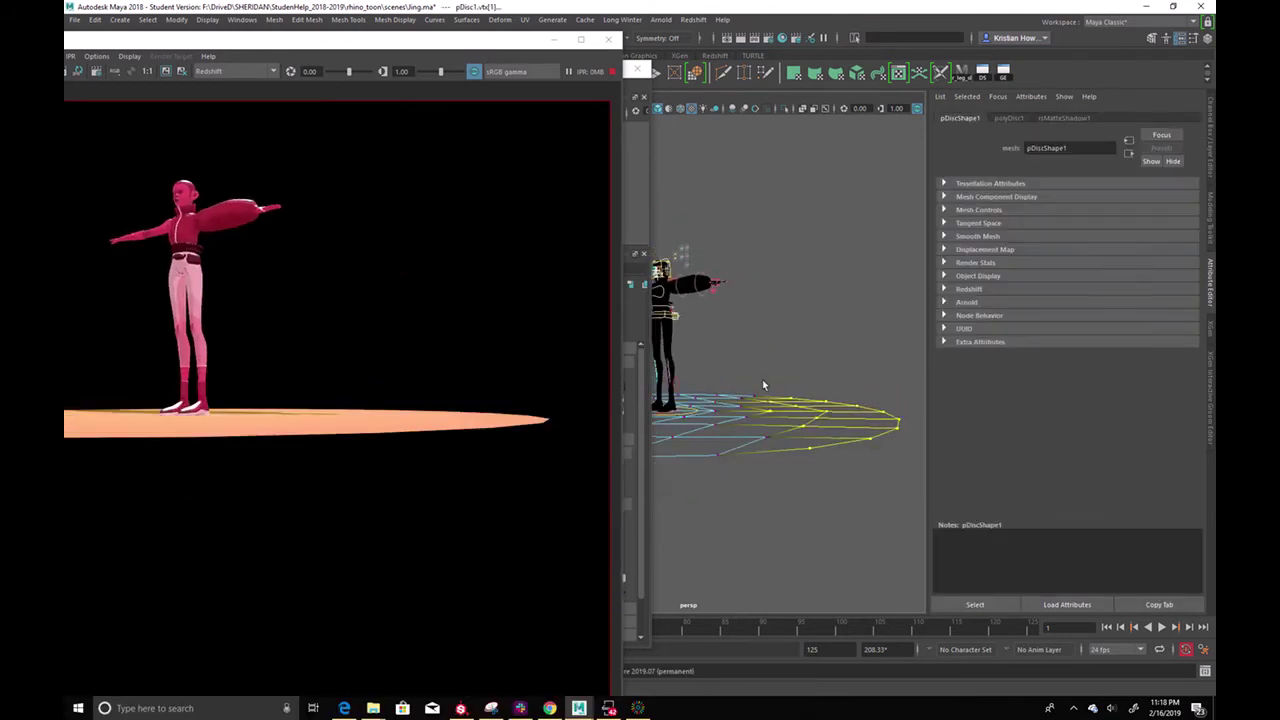
left_click_drag(806, 308, 790, 394)
left_click_drag(889, 520, 863, 514)
key("3")
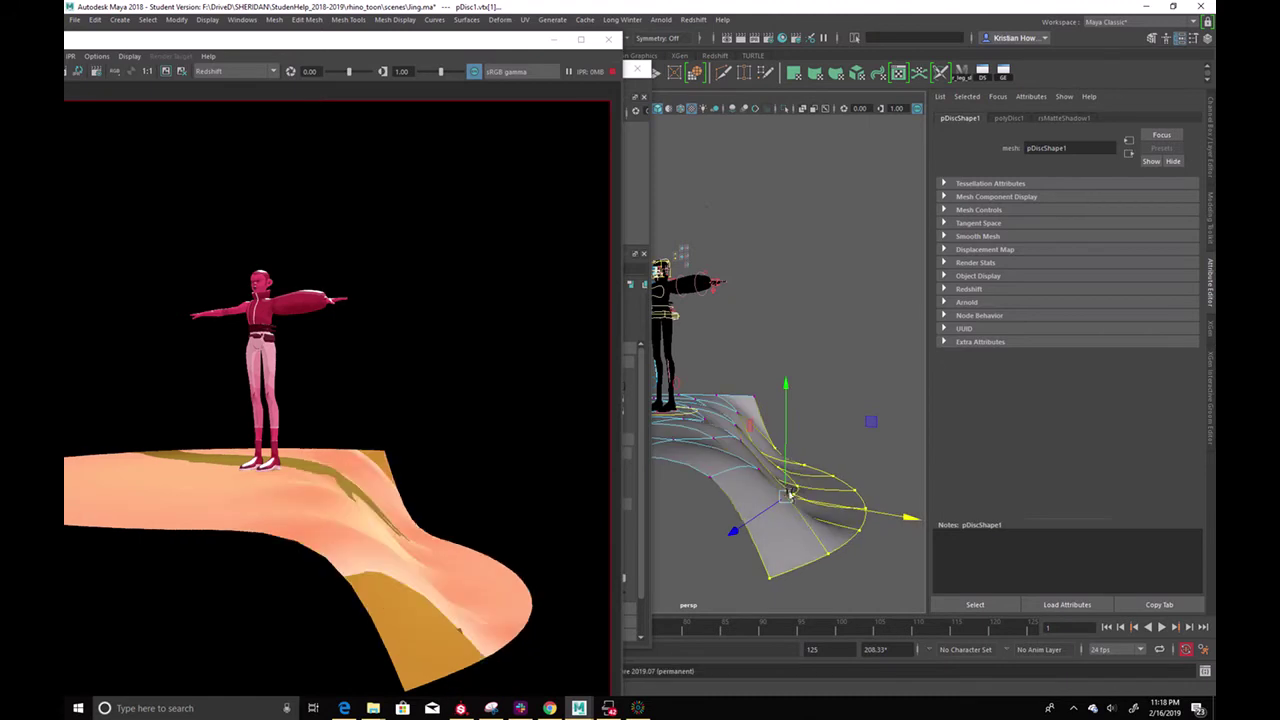
Lower the raised rim vertex on the same side of the disc with soft selection to slope that corner
mouse_move(709, 443)
left_mouse_down("alt")
mouse_move(683, 434)
mouse_move(690, 445)
left_mouse_up("alt")
left_click_drag(771, 460, 884, 440, "alt")
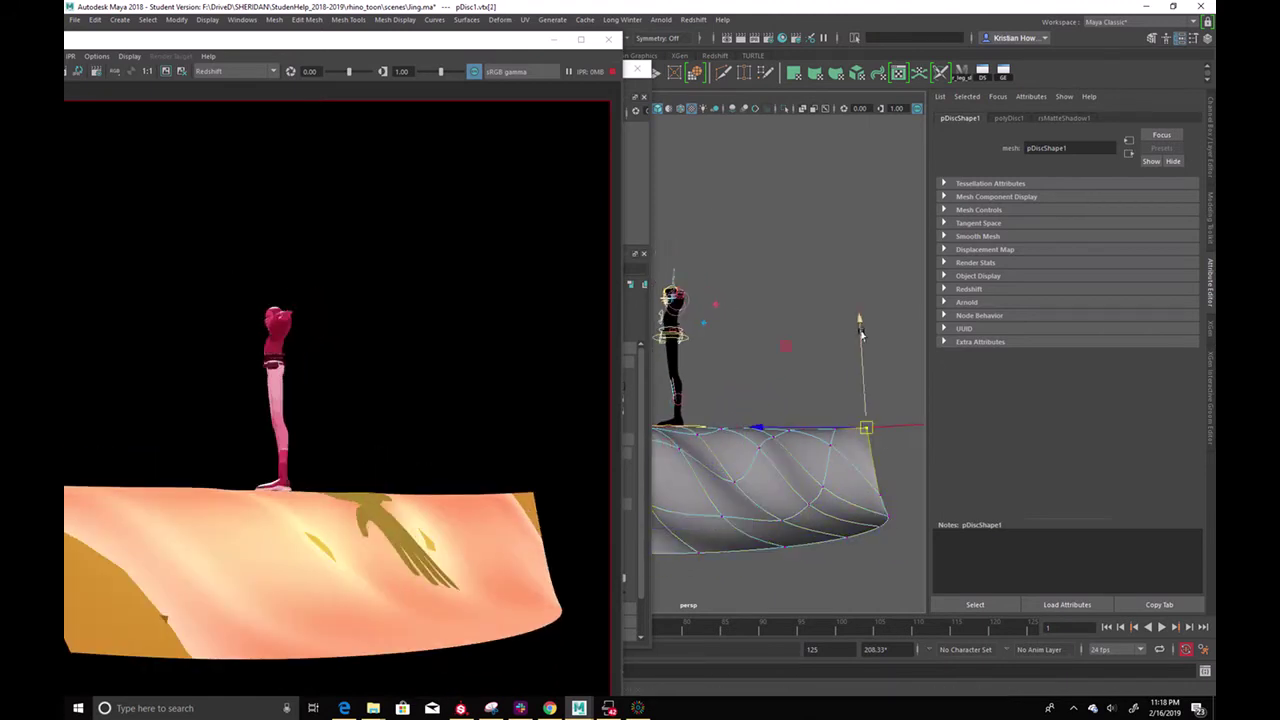
left_click_drag(862, 335, 868, 424)
mouse_move(767, 480)
left_mouse_down("alt")
mouse_move(828, 480)
mouse_move(784, 486)
left_mouse_up("alt")
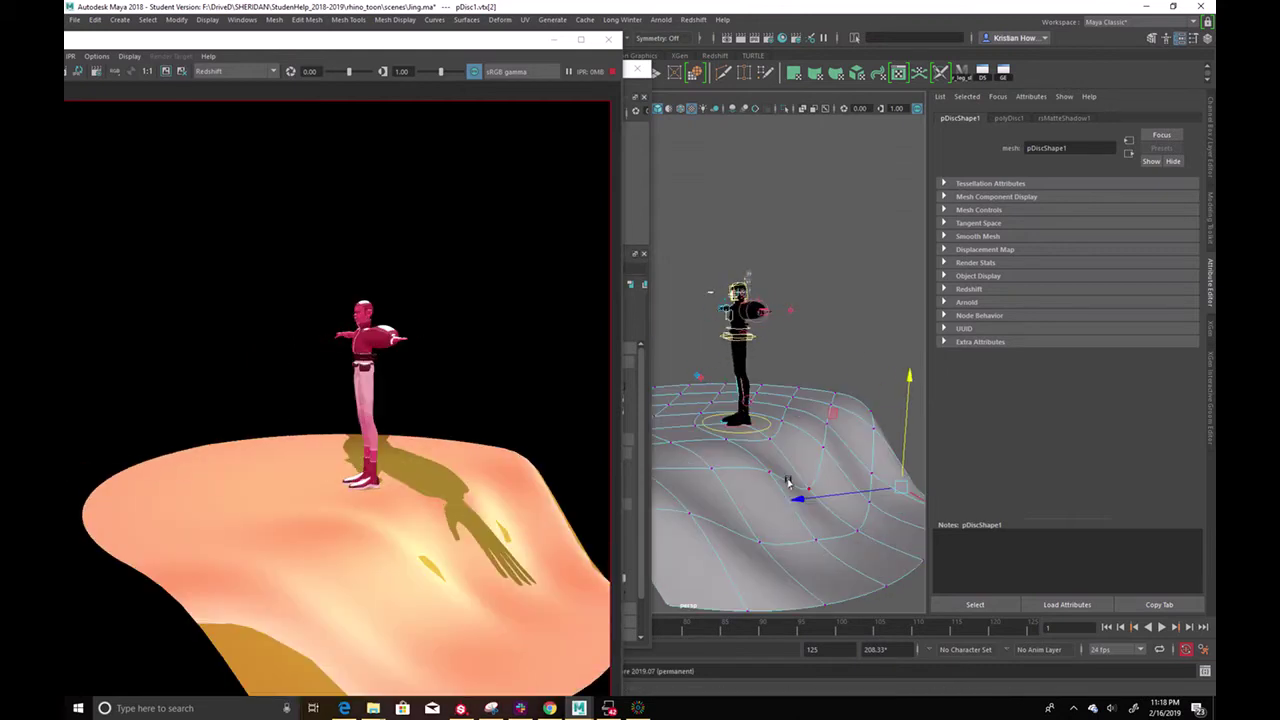
Adjust the soft-selection falloff and pull the opposite rim of the disc downward
left_click_drag(842, 451, 830, 482, "alt")
left_click_drag(737, 457, 855, 458, "alt")
key("b")
left_click_drag(678, 340, 673, 388)
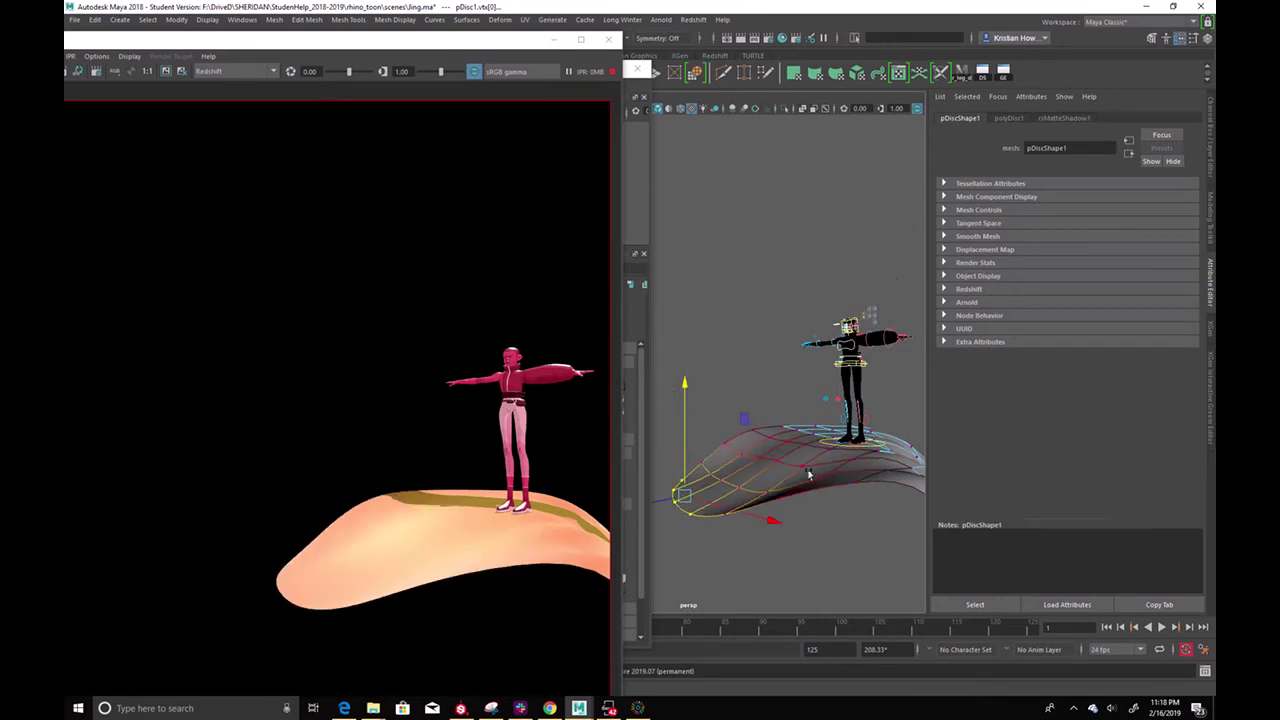
Lower another soft-selected rim section of the disc so the ground falls away around the character
left_click_drag(792, 467, 885, 422, "alt")
mouse_move(880, 335)
left_mouse_down()
mouse_move(897, 449)
mouse_move(754, 457)
left_mouse_up()
left_click_drag(851, 457, 706, 439, "alt")
left_click_drag(774, 407, 786, 419, "alt")
middle_click_drag(786, 419, 851, 457, "alt")
scroll(851, 457, "up", 3)
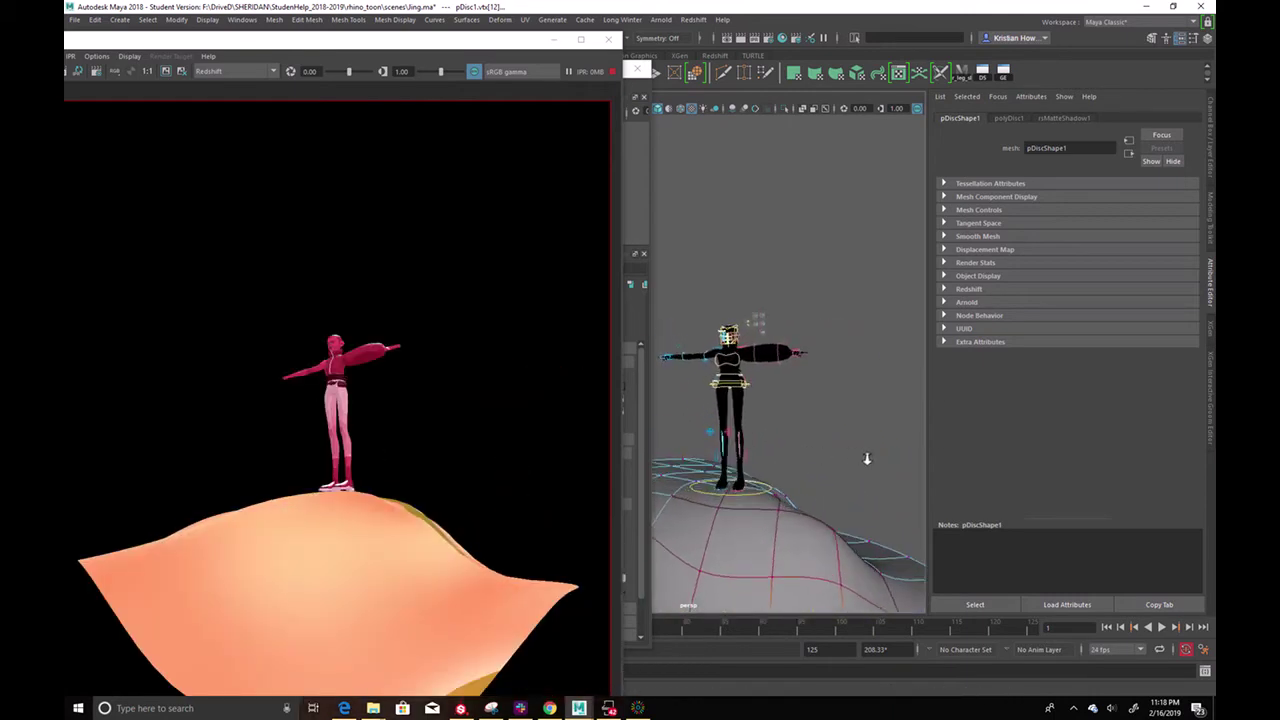
Select two more vertices around the disc's rim and pull each one down with soft selection
left_click_drag(834, 448, 834, 426, "alt")
left_click_drag(869, 471, 796, 486, "alt")
left_click(802, 485)
left_click_drag(797, 436, 801, 463)
left_click(716, 458)
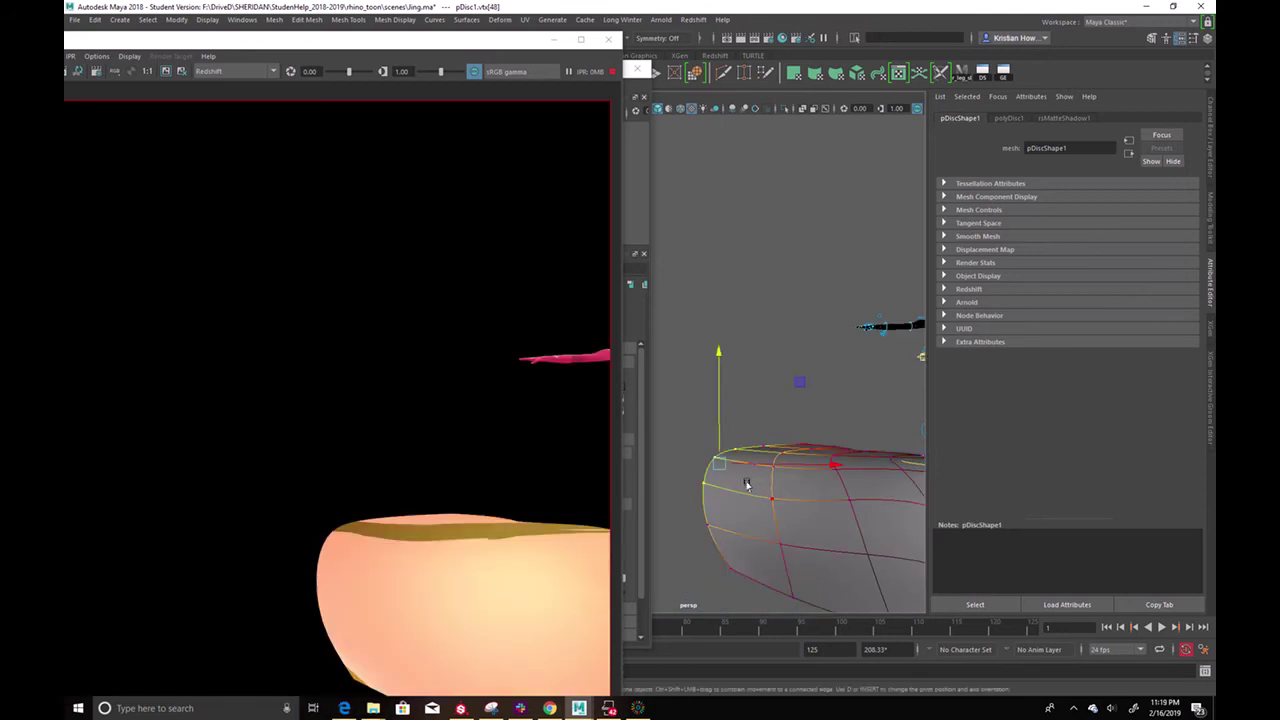
left_click_drag(719, 353, 690, 448)
Pull down the remaining high parts of the disc to shape a hill beneath the character
left_click_drag(758, 420, 818, 486)
left_click_drag(791, 371, 831, 486)
middle_click_drag(852, 497, 789, 431, "alt")
mouse_move(789, 431)
left_mouse_down("alt")
mouse_move(877, 445)
mouse_move(796, 417)
left_mouse_up("alt")
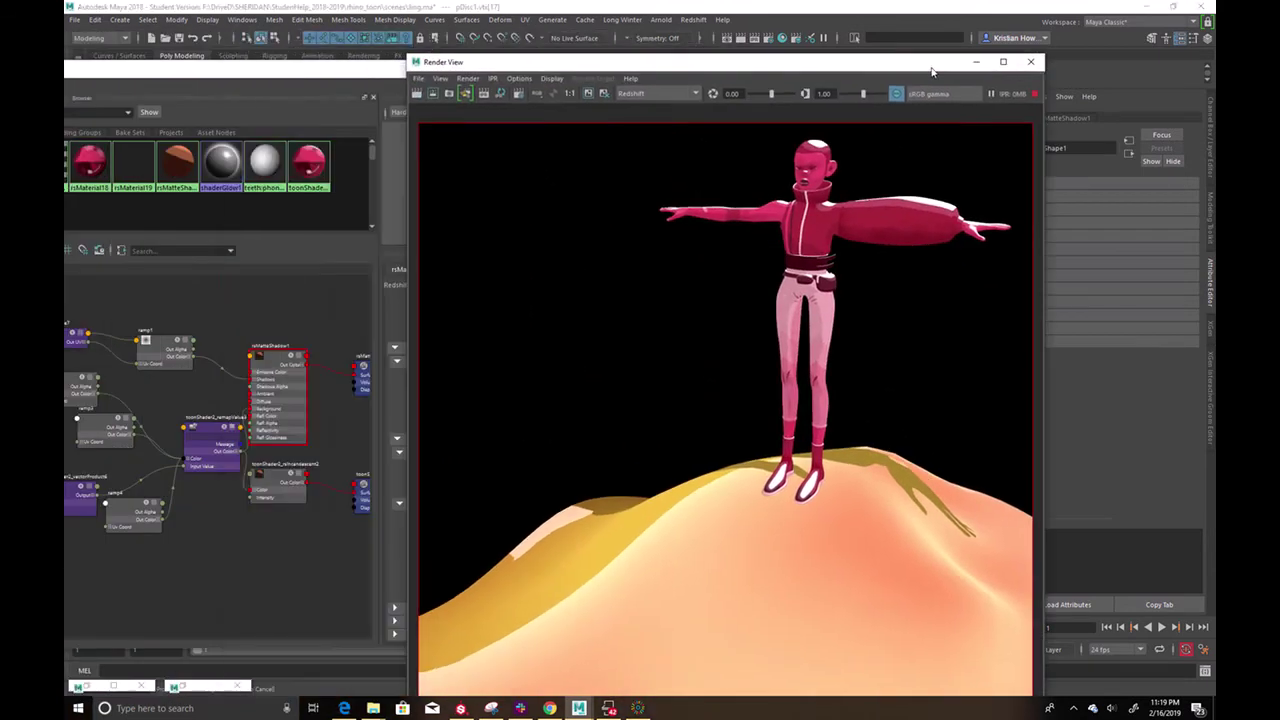
Set the 0.722 colour stop of toonShader2_remapValue3 to None interpolation and shift the ramp's end stop slightly inward
left_click_drag(500, 58, 718, 46)
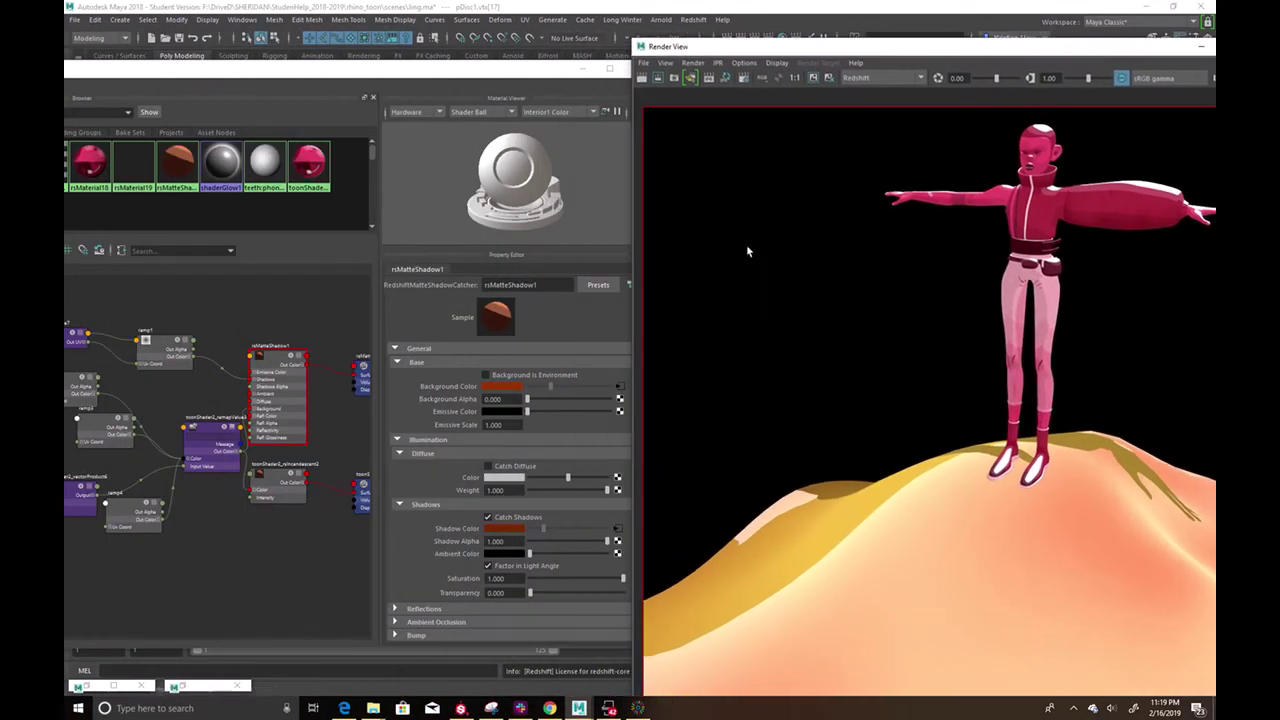
left_click(274, 476)
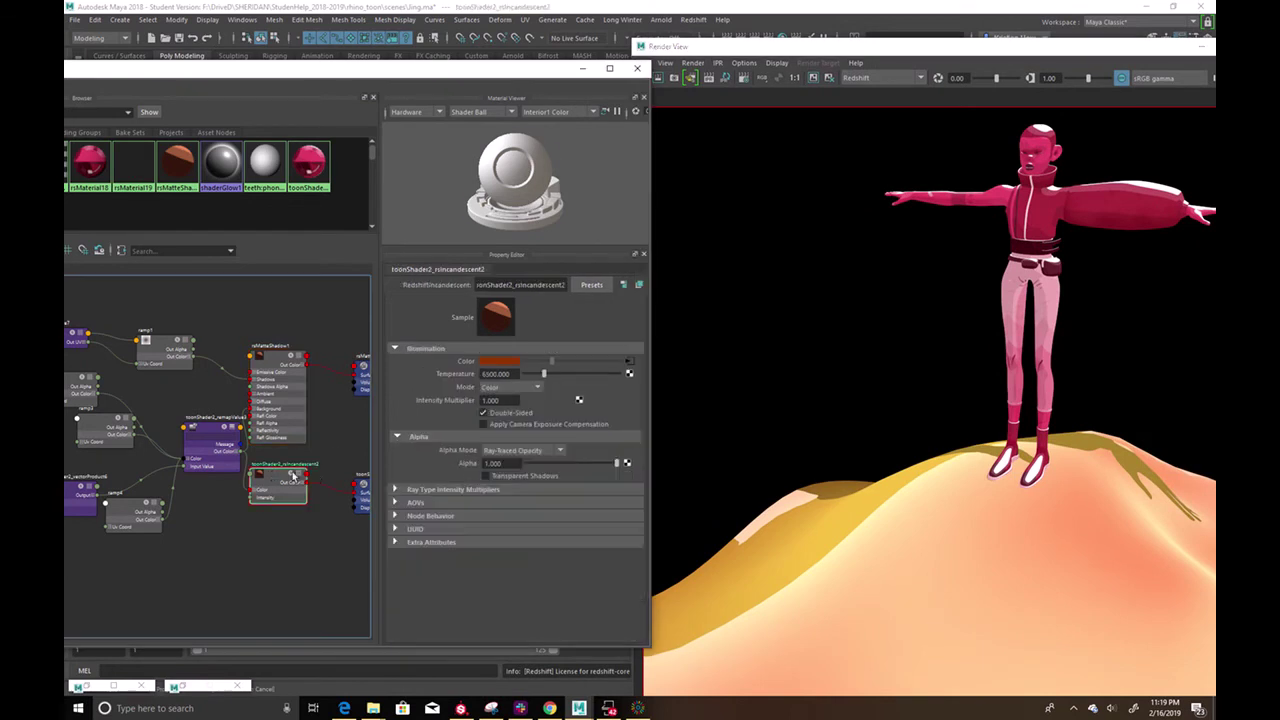
left_click(208, 430)
left_click(582, 457)
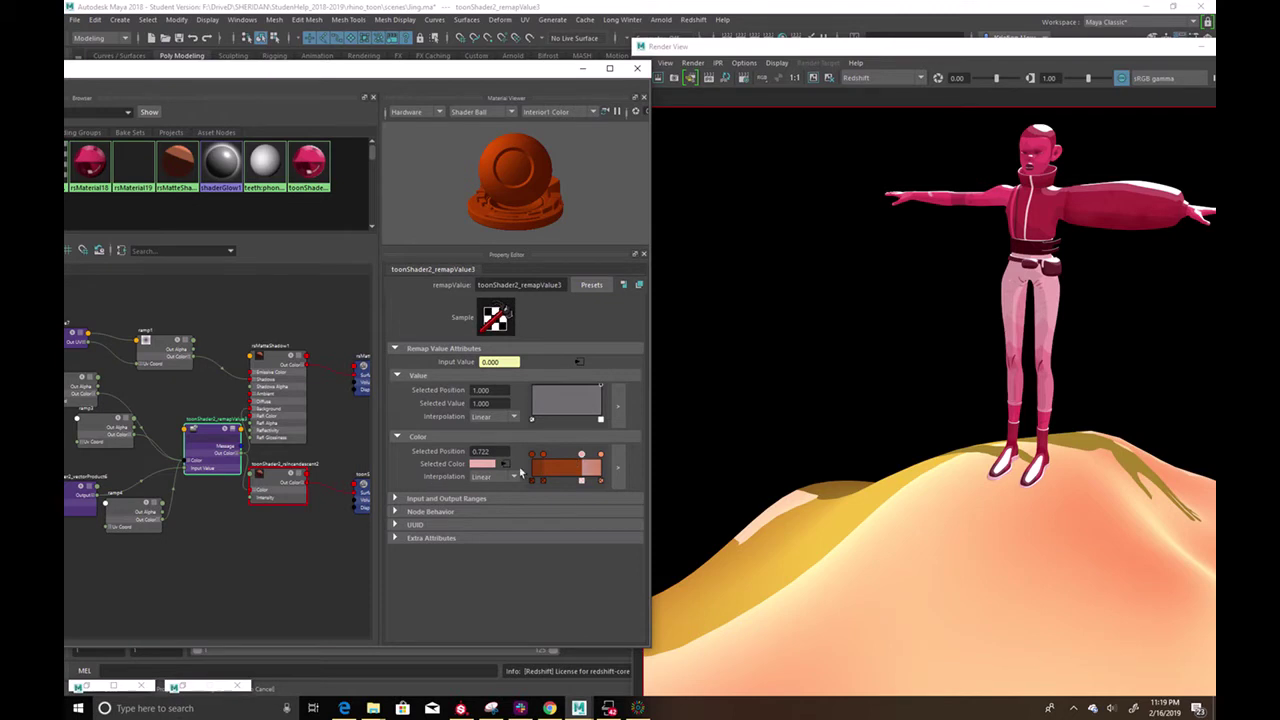
left_click(487, 477)
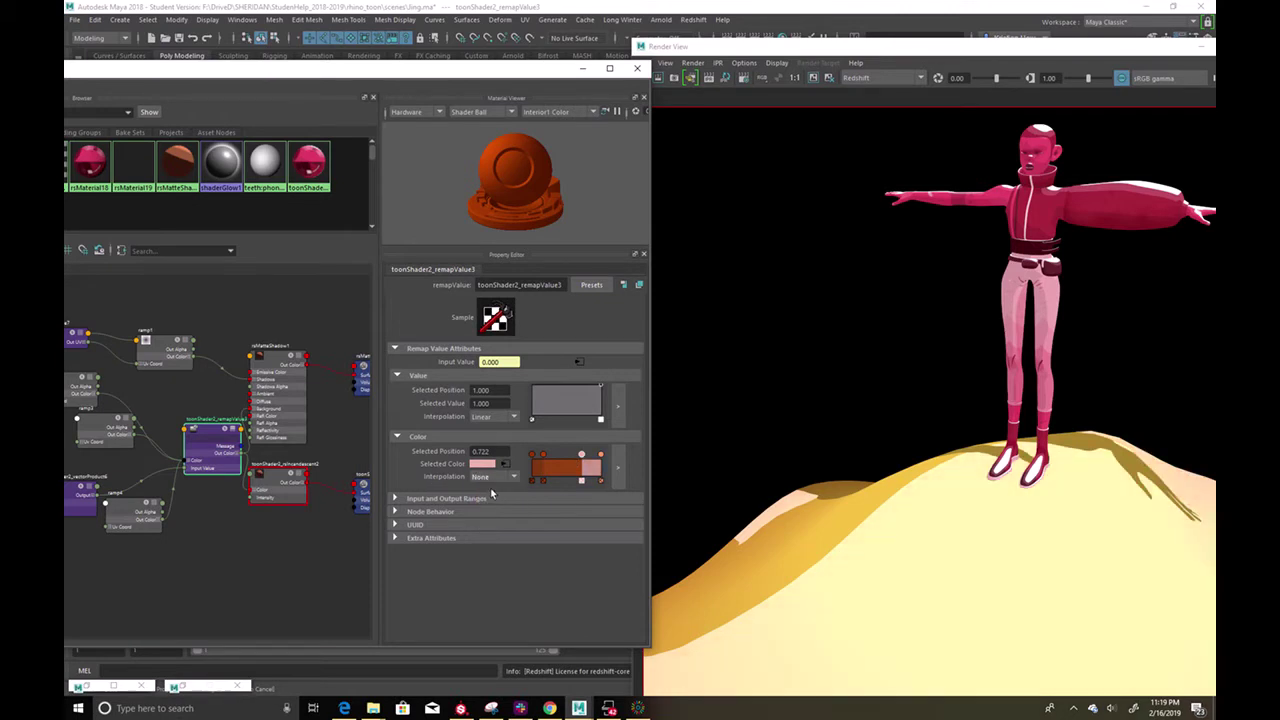
left_click_drag(593, 459, 598, 459)
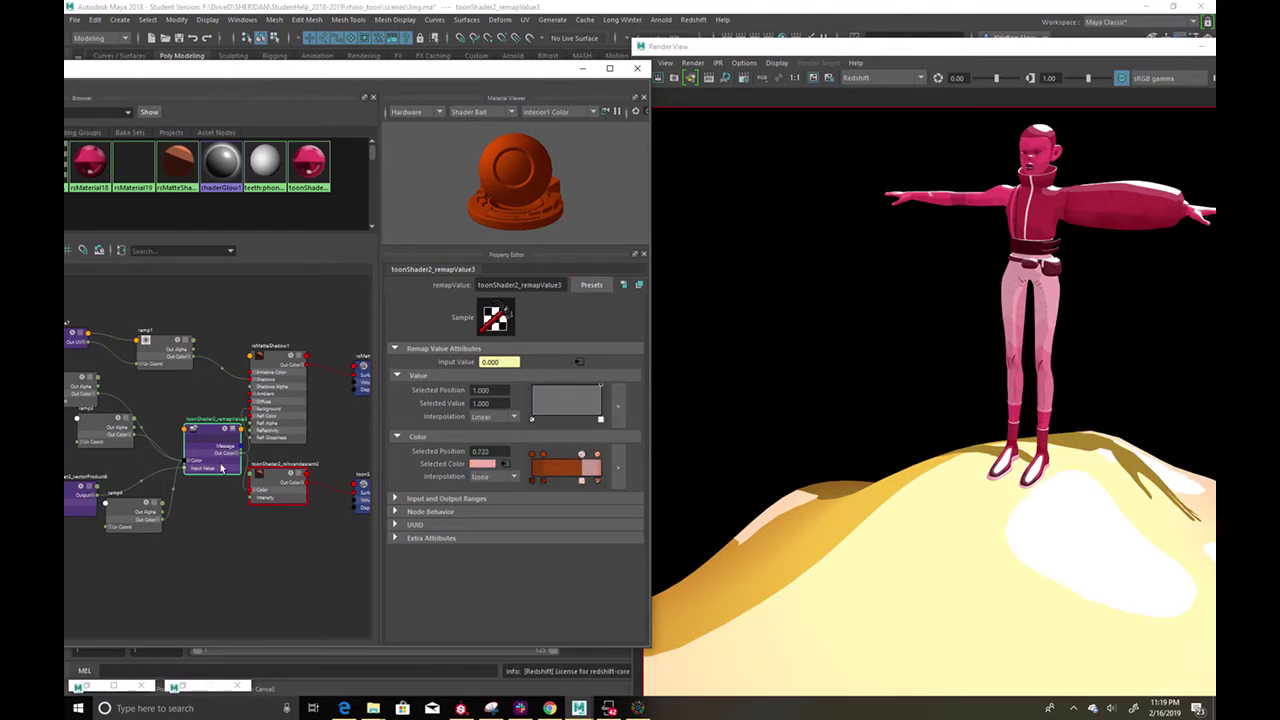
Lower ramp4's Color Offset to a dark grey and move the end colour stop of toonShader2_remapValue3 to position 1.000
left_click(125, 512)
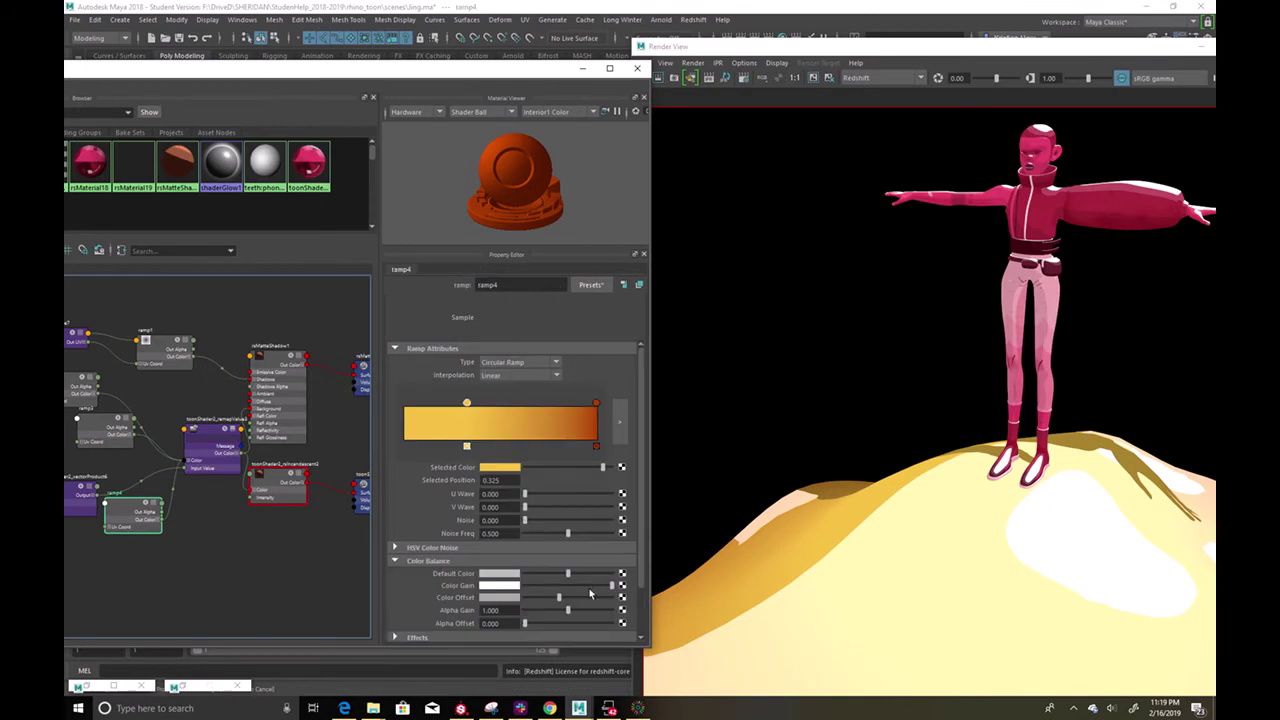
left_click(532, 600)
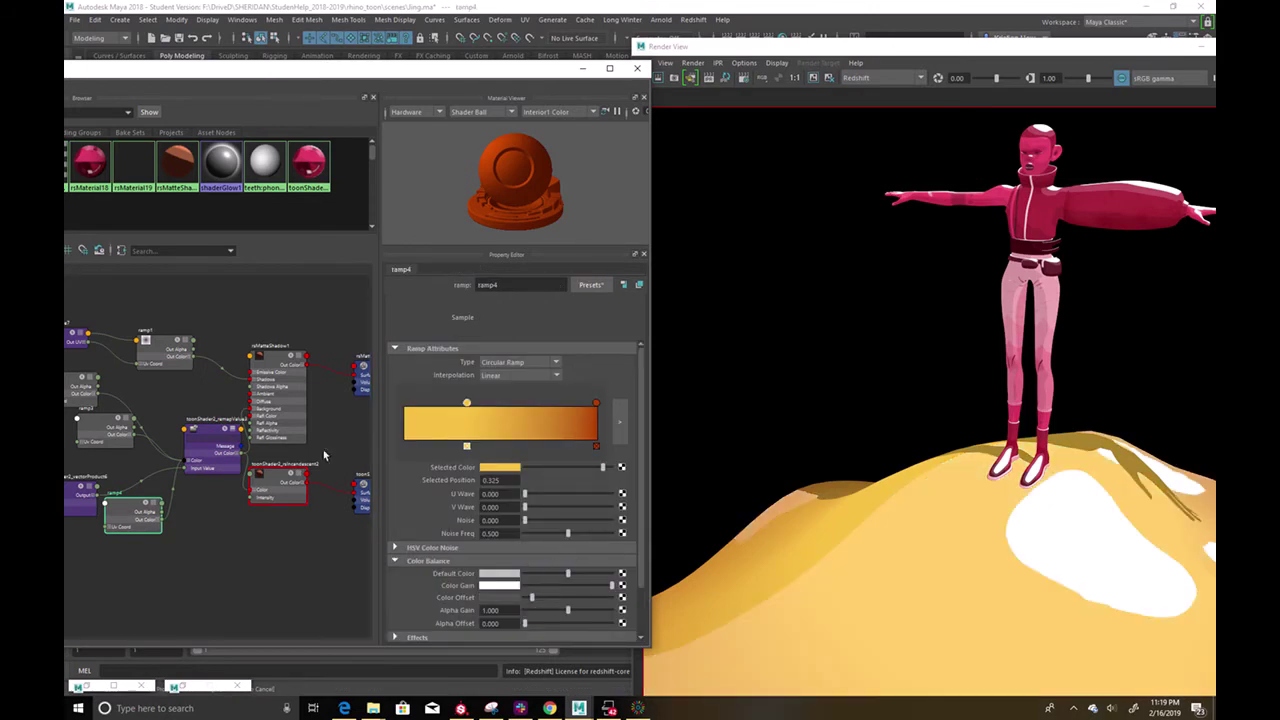
left_click(270, 474)
left_click(225, 443)
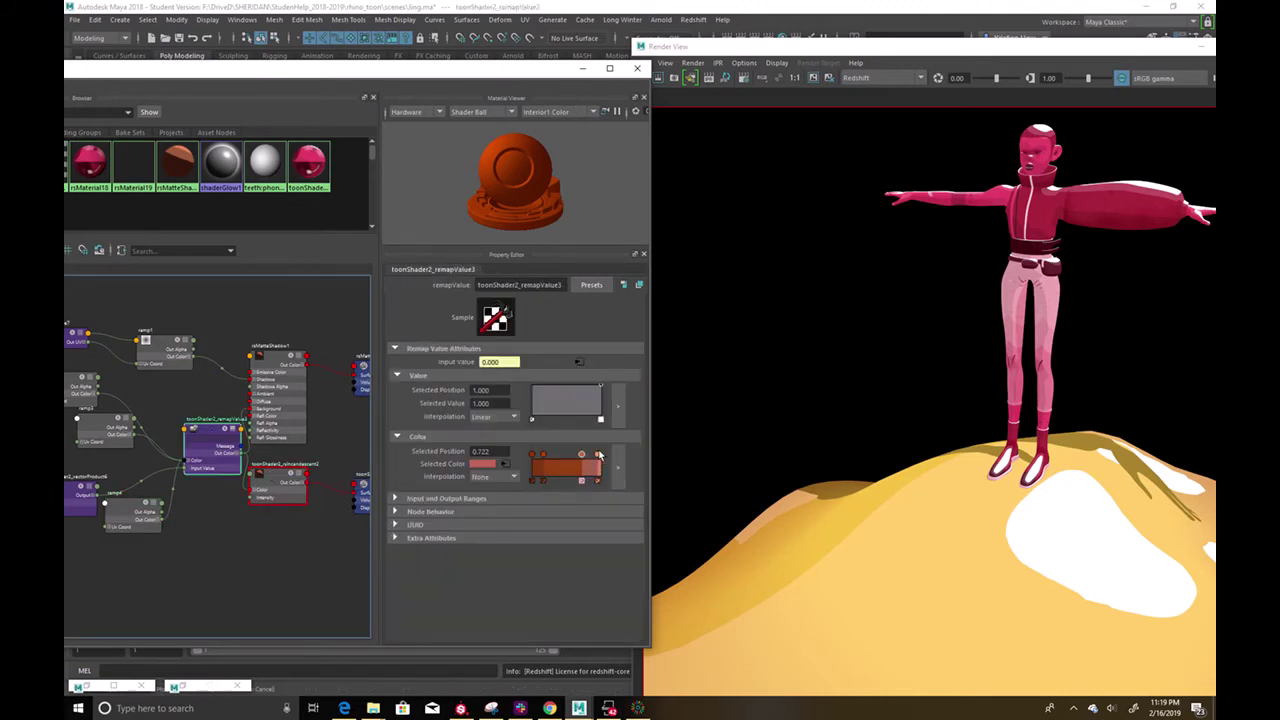
left_click_drag(597, 456, 566, 457)
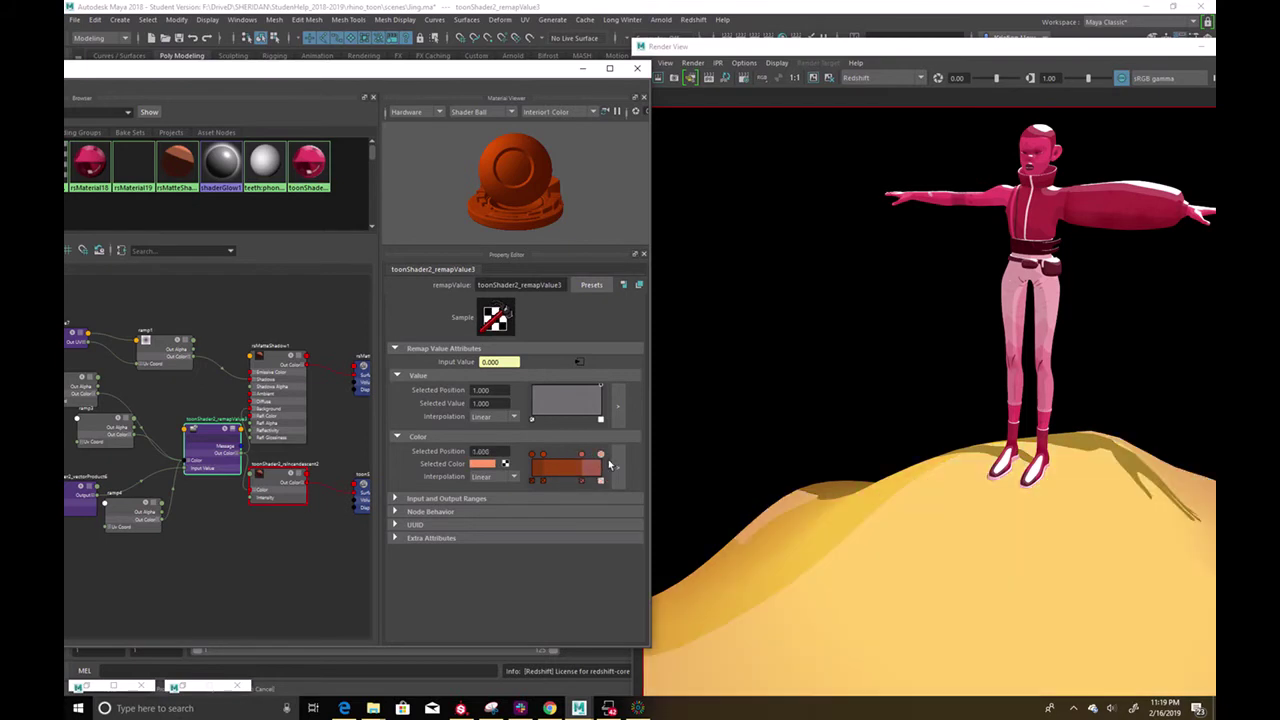
Examine the toon shading on the character's face, outfit and legs and the cast shadow on the hill in the live render
middle_click_drag(1046, 410, 1040, 394, "alt")
right_click_drag(1040, 394, 931, 383, "alt")
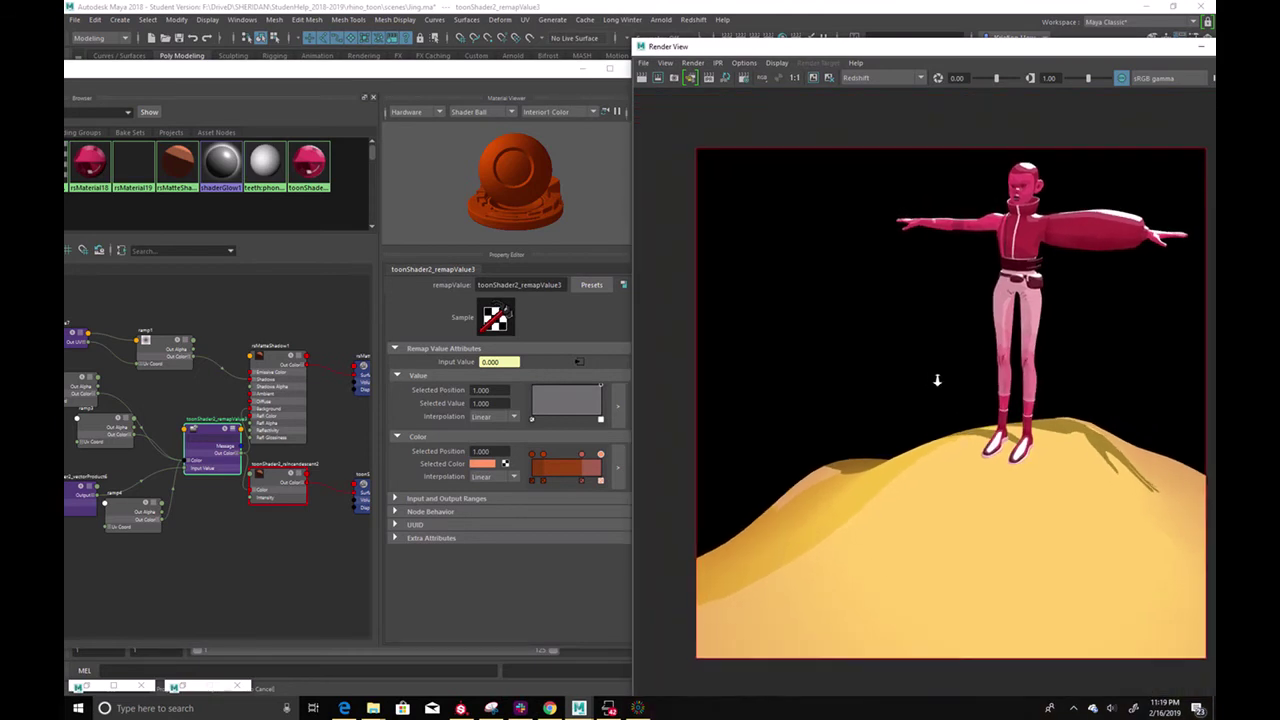
middle_click_drag(931, 383, 953, 376, "alt")
left_click(578, 72)
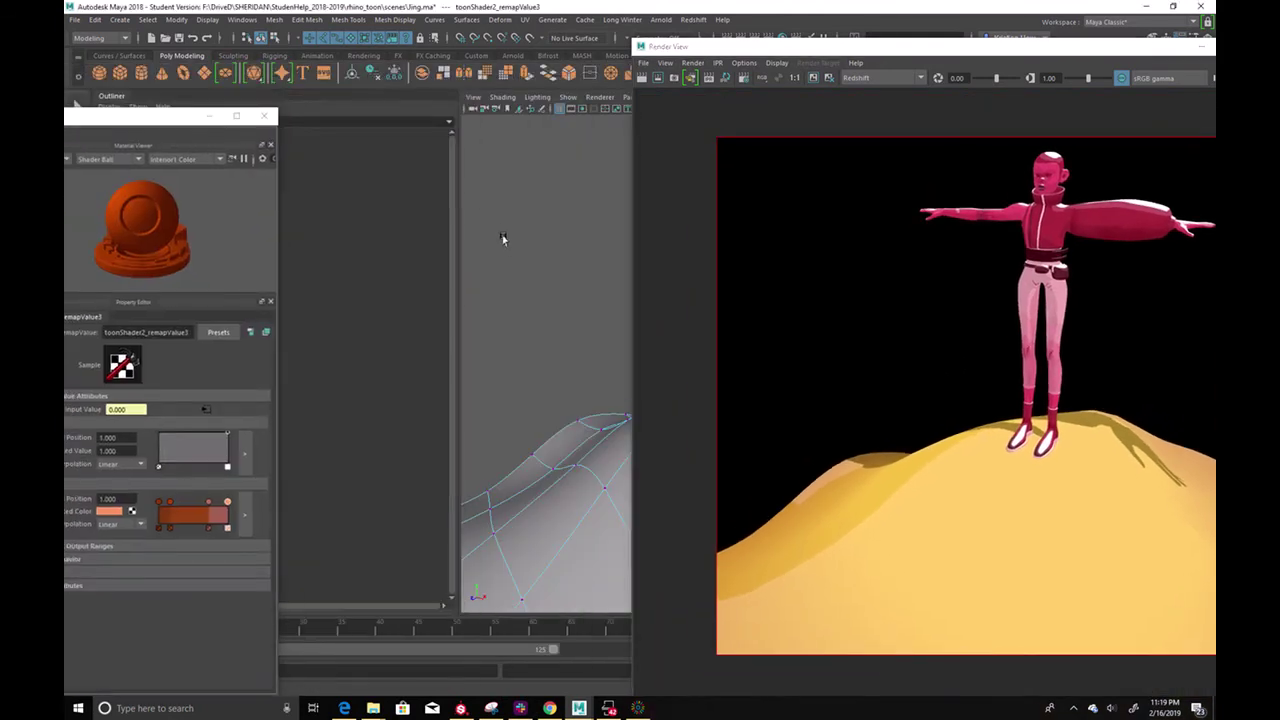
left_click_drag(496, 296, 569, 282, "alt")
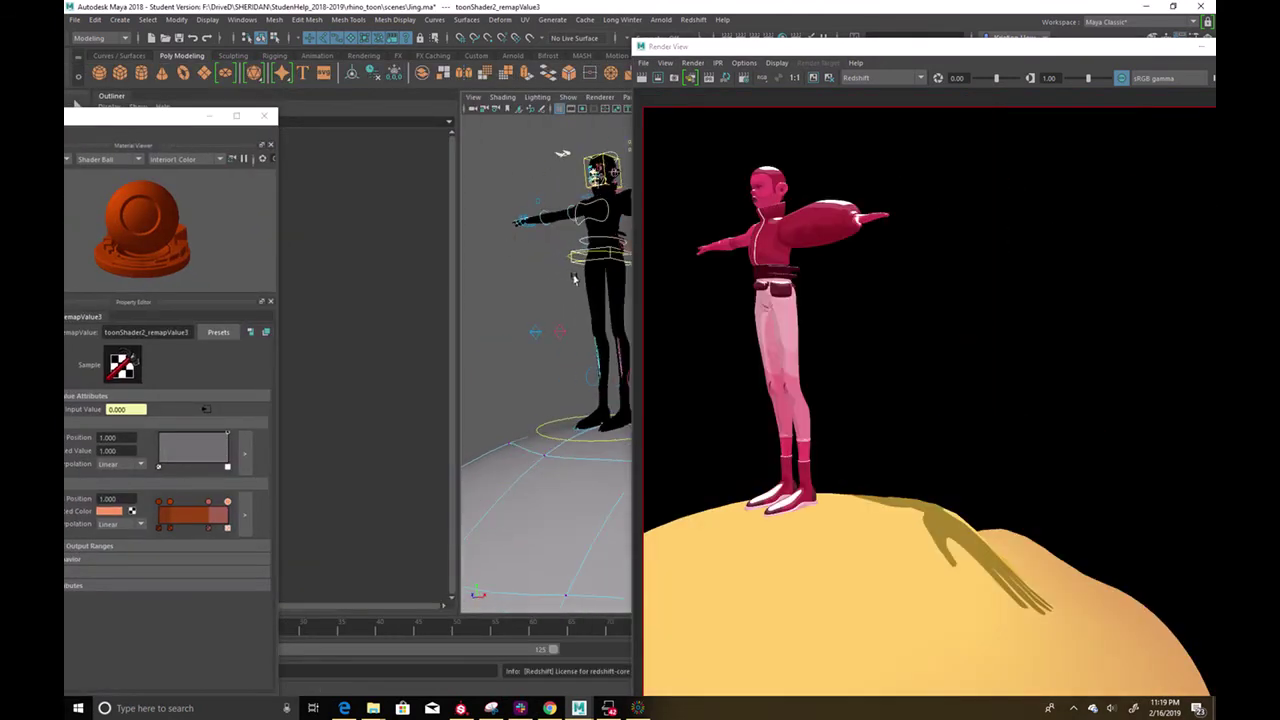
middle_click_drag(574, 262, 534, 334, "alt")
right_click_drag(534, 334, 594, 331, "alt")
middle_click_drag(486, 214, 512, 312, "alt")
right_click_drag(540, 330, 609, 329, "alt")
left_click_drag(609, 329, 563, 331, "alt")
right_click_drag(563, 331, 597, 323, "alt")
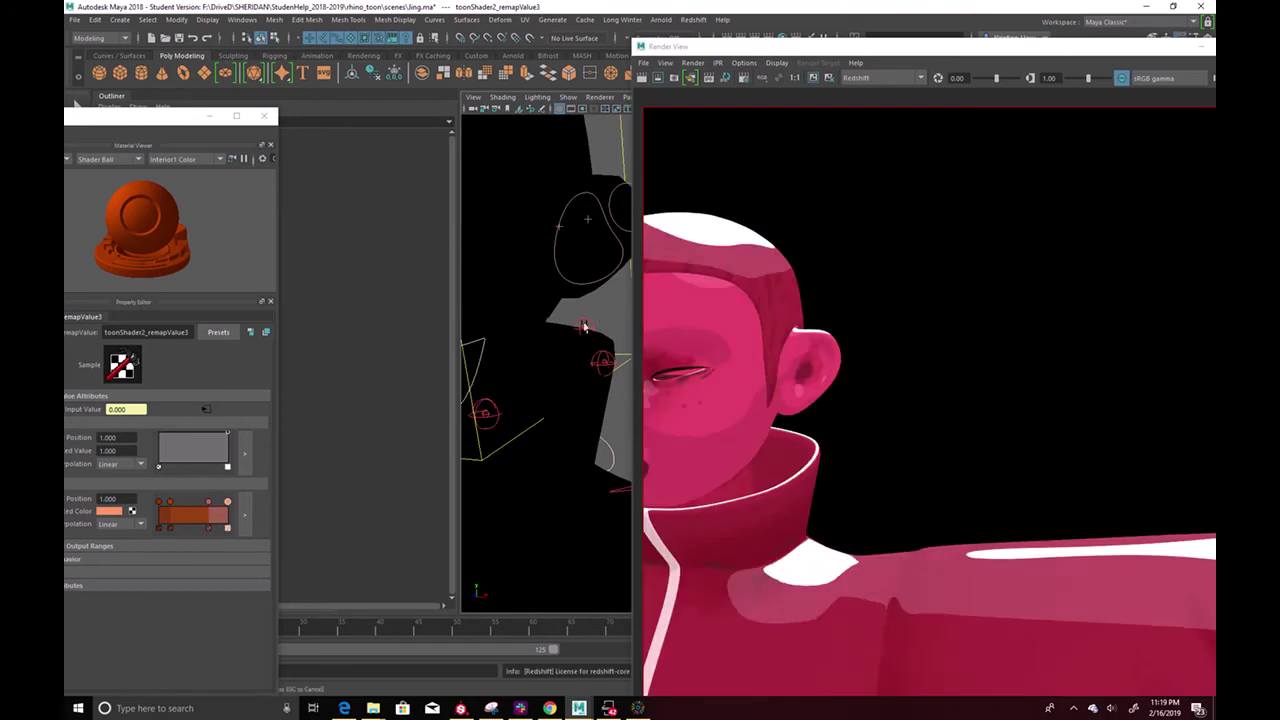
middle_click_drag(542, 336, 571, 349, "alt")
right_click_drag(571, 349, 560, 349, "alt")
middle_click_drag(560, 349, 543, 349, "alt")
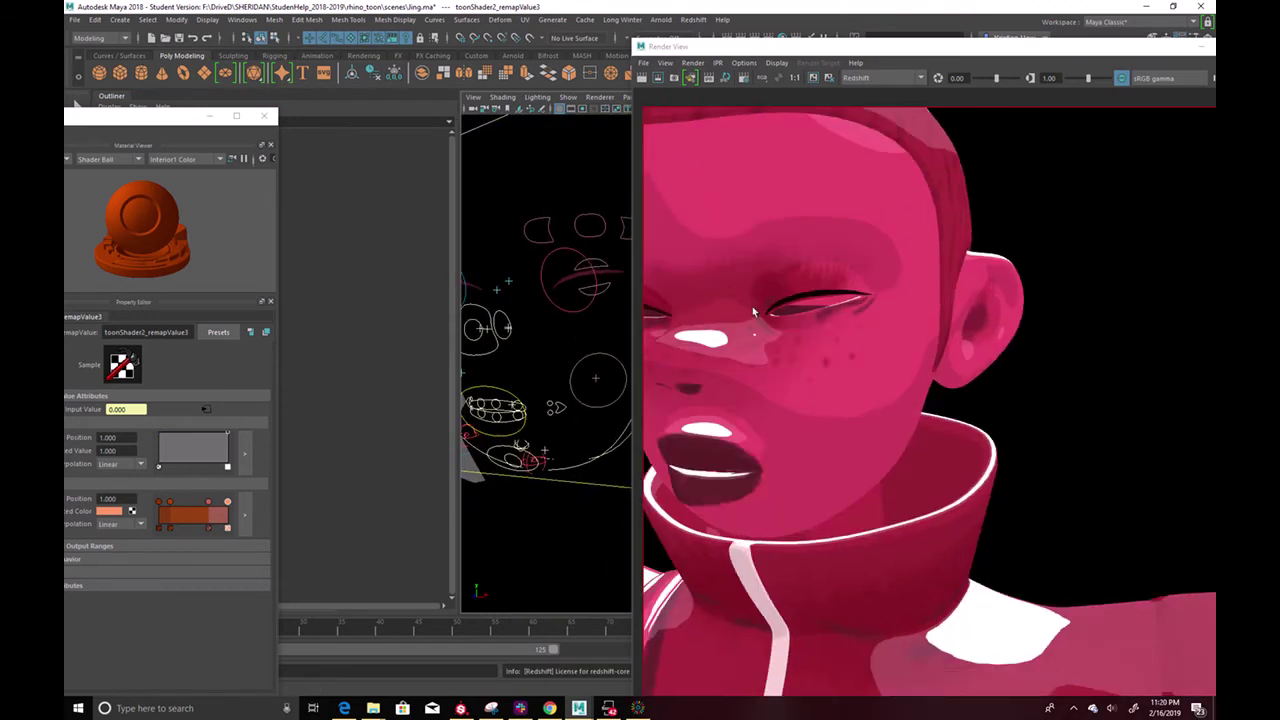
right_click_drag(591, 364, 526, 363, "alt")
middle_click_drag(526, 363, 497, 330, "alt")
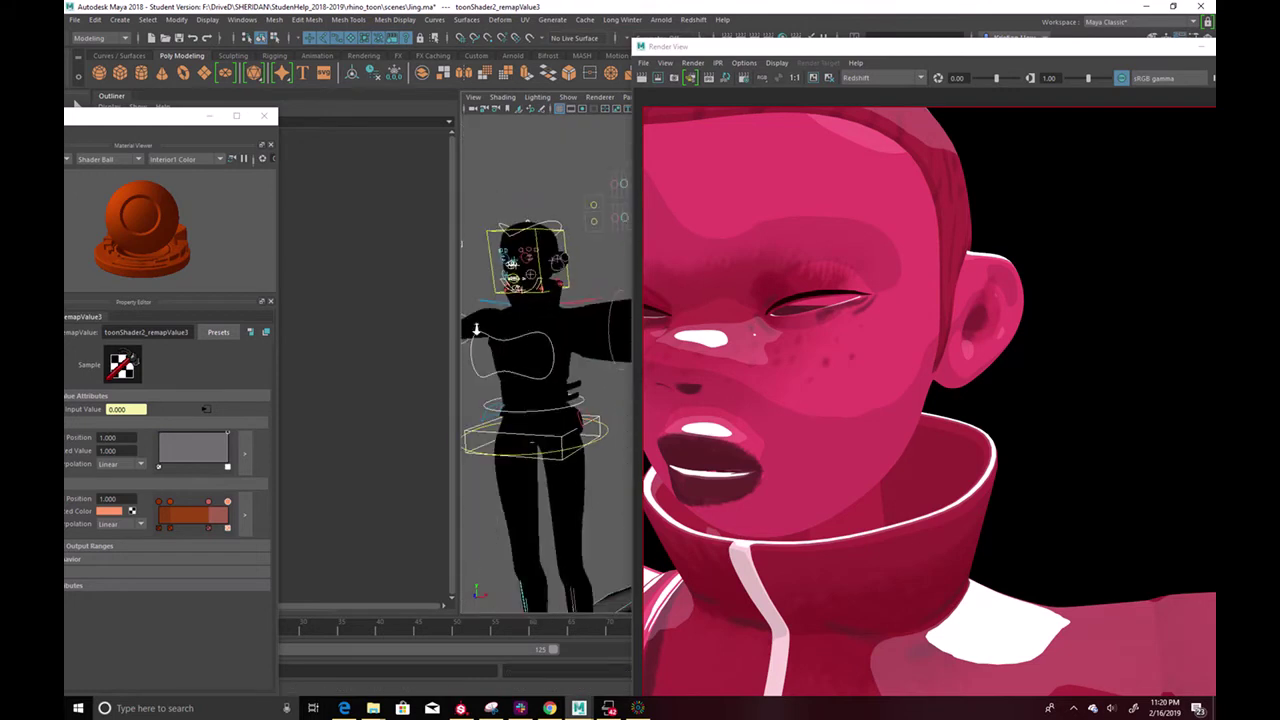
scroll(497, 330, "down", 3)
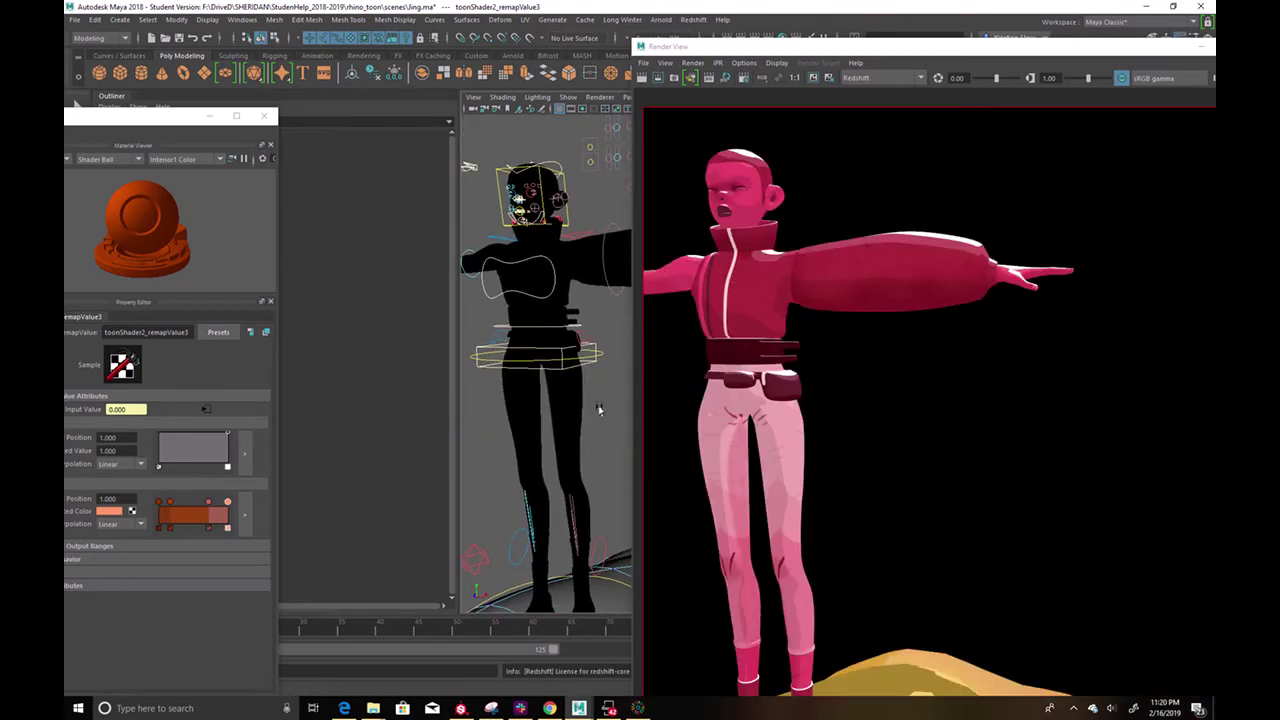
middle_click_drag(594, 473, 572, 371, "alt")
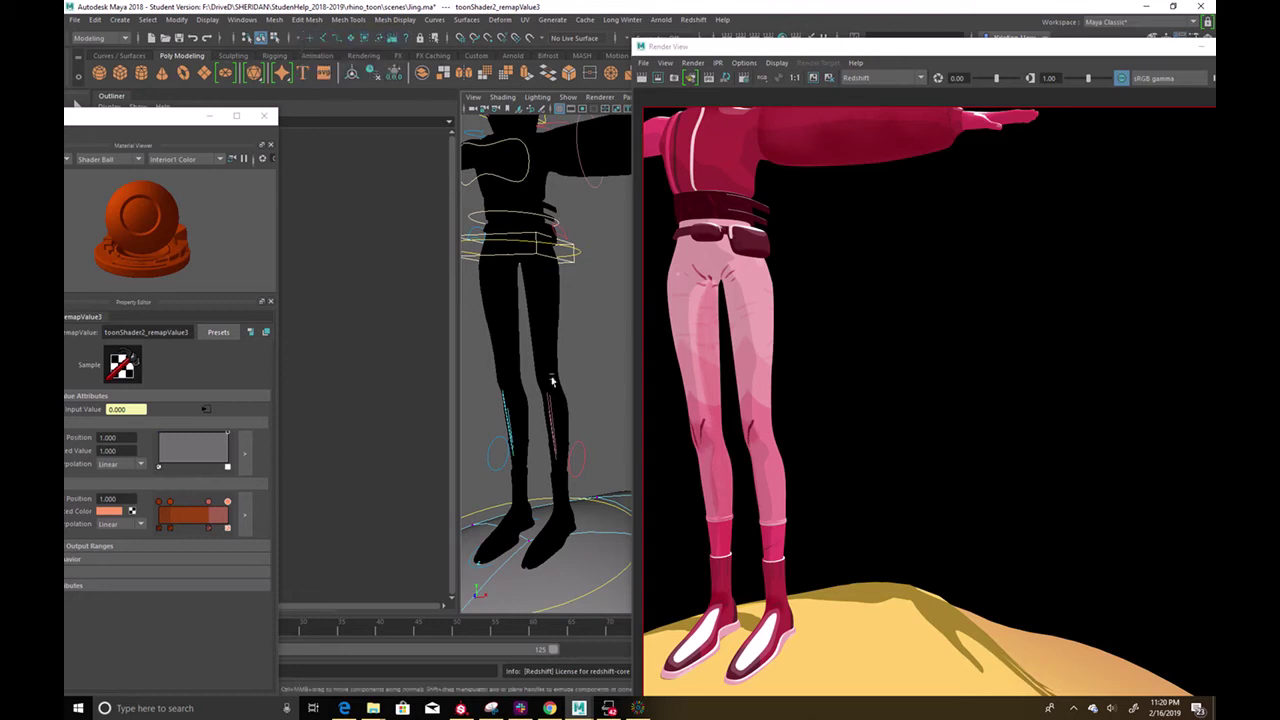
left_click(538, 570)
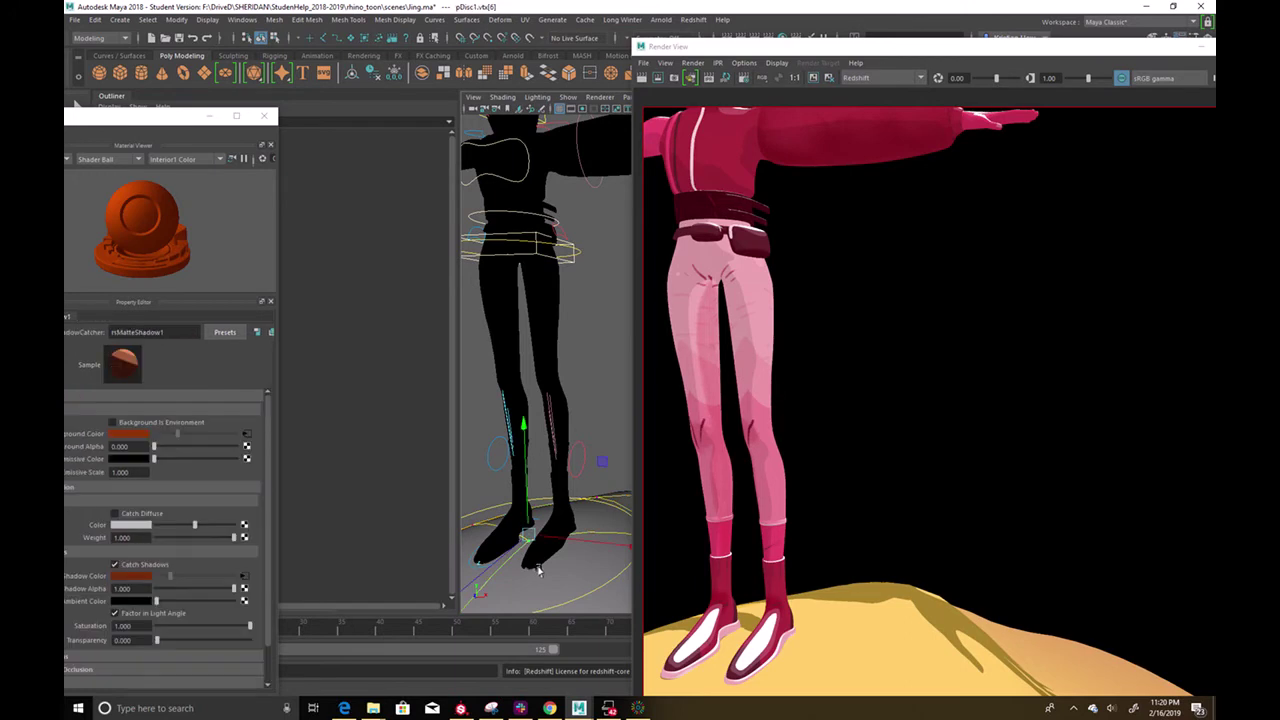
left_click_drag(555, 594, 617, 580)
key("ctrl+z")
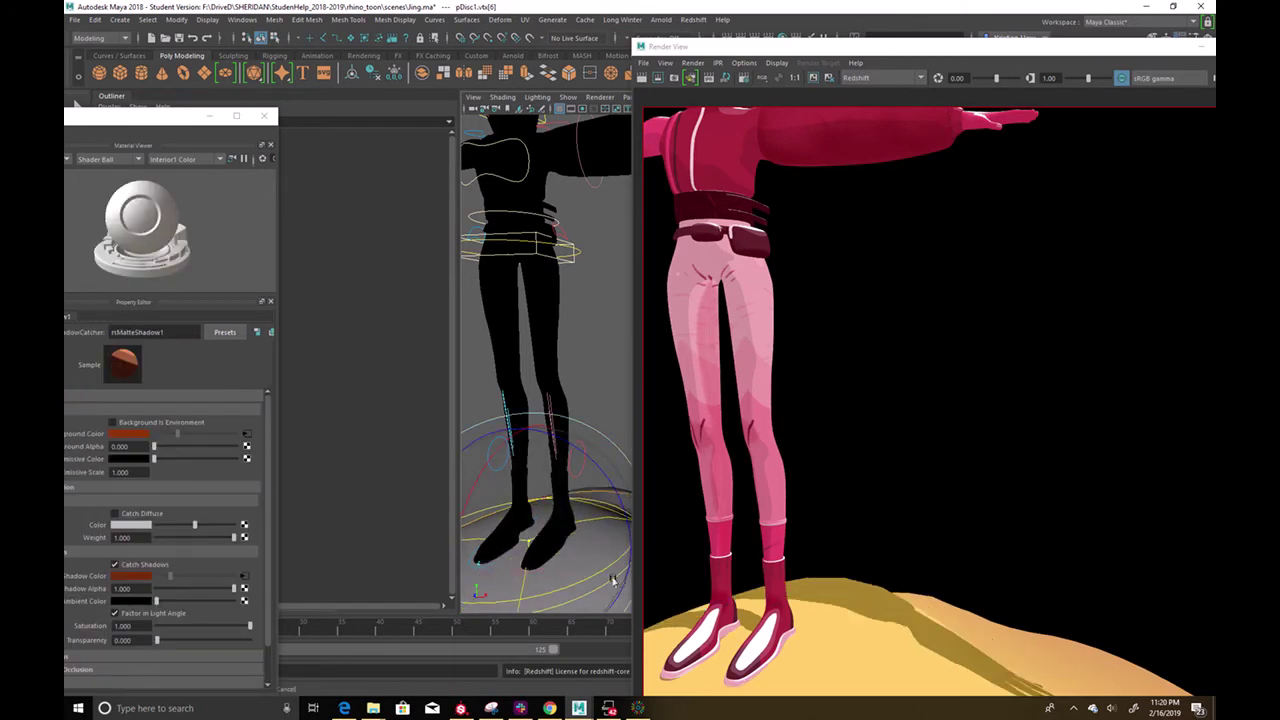
Return the ground disc to object mode and restrict viewport selection to curves
key("q")
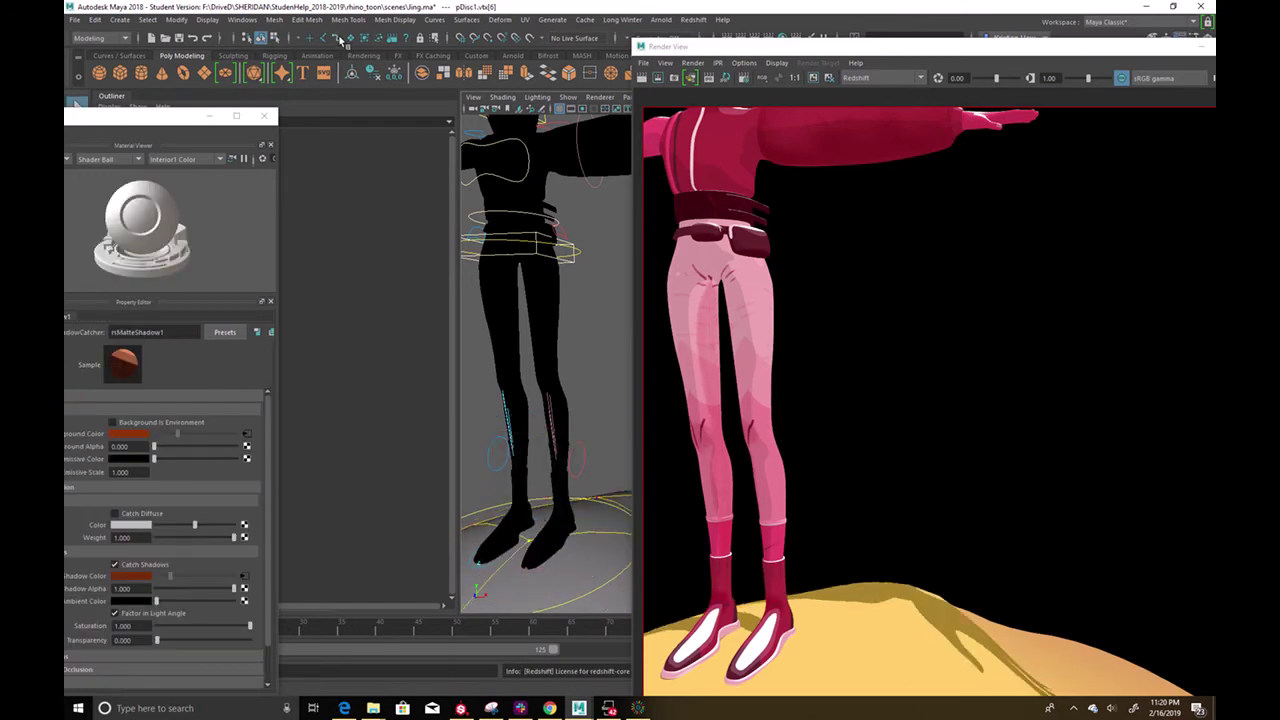
right_click_drag(546, 330, 630, 306)
key("ctrl+z")
right_click(581, 323)
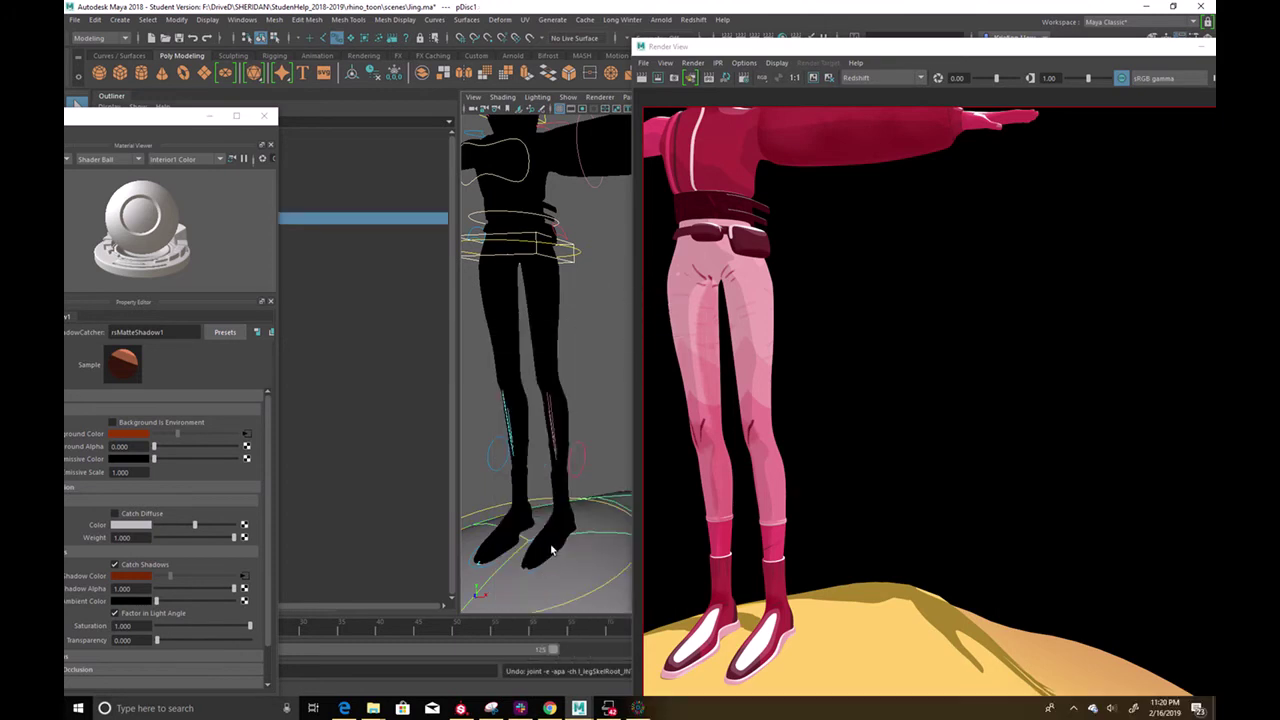
Rotate the l_footIK_CTL control to turn the foot, and inspect how both feet meet the ground
left_click(568, 580)
key("e")
left_click_drag(587, 602, 635, 558)
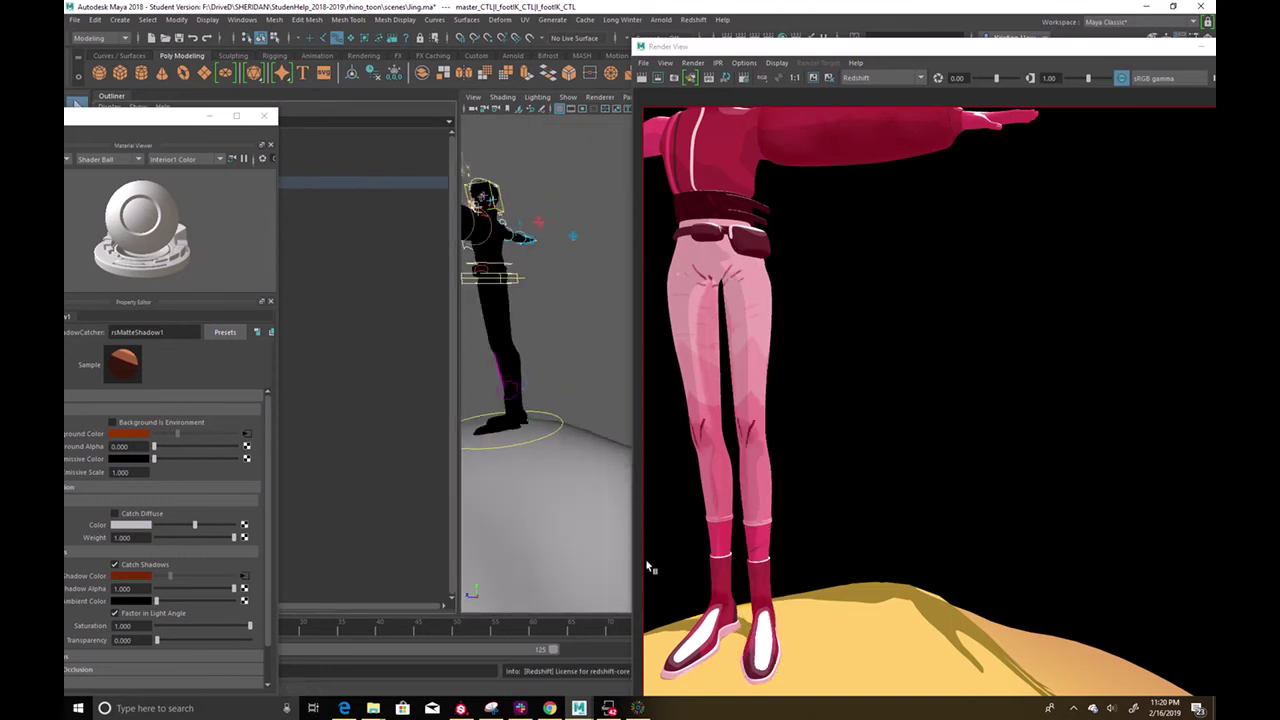
key("f")
middle_click_drag(553, 468, 537, 478, "alt")
left_click_drag(537, 479, 516, 498, "alt")
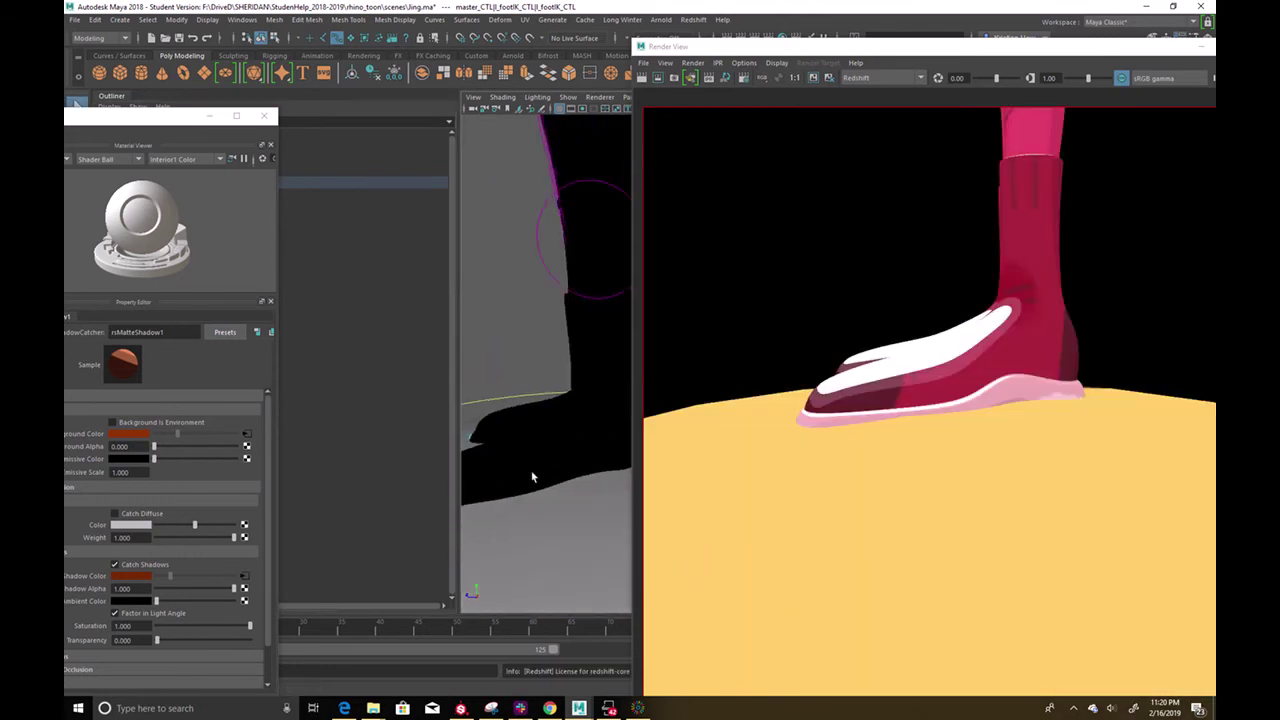
left_click_drag(587, 466, 580, 534, "alt")
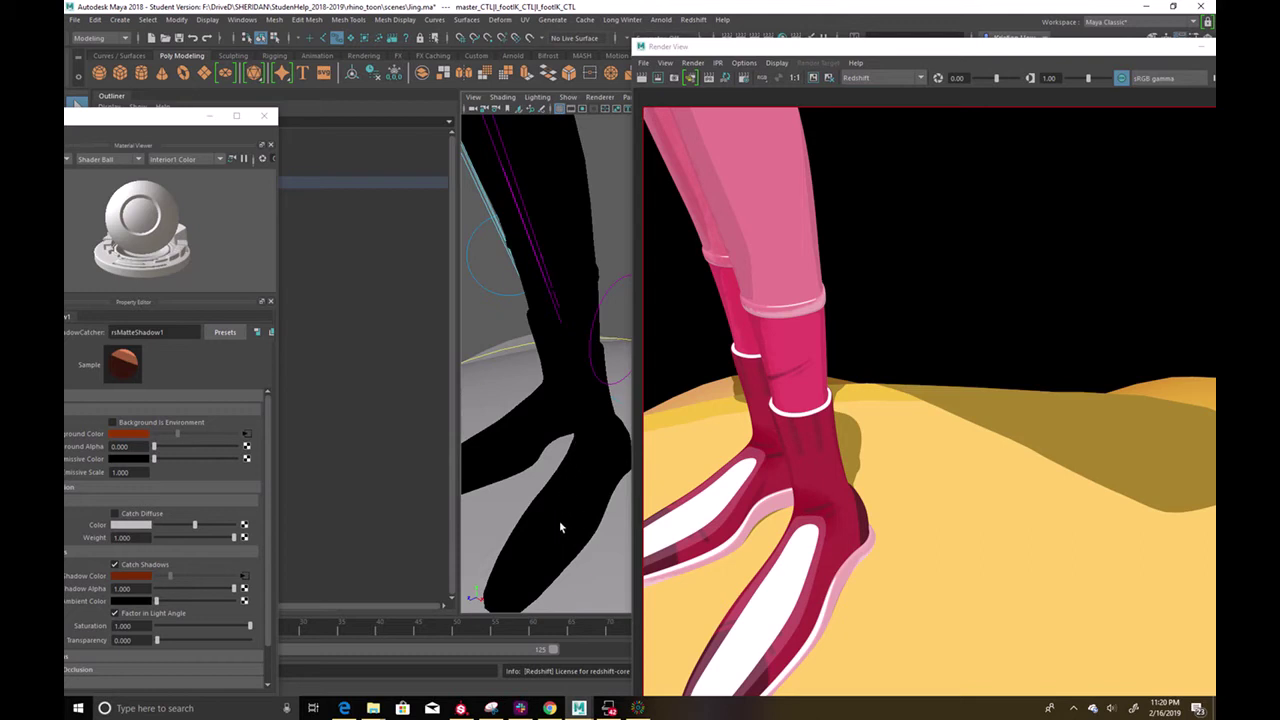
Examine the character's feet, legs and full figure on the hill from several angles in the live render
left_click_drag(585, 524, 548, 498, "alt")
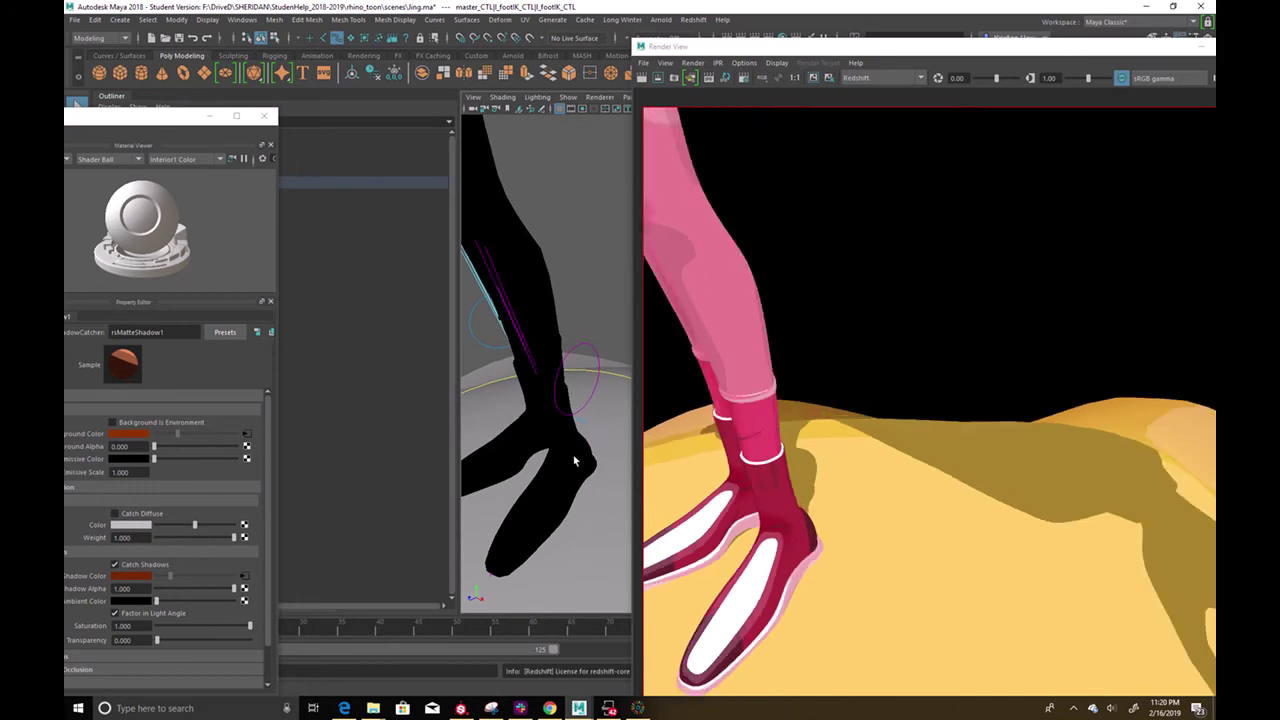
left_click_drag(587, 447, 551, 448, "alt")
right_click_drag(551, 448, 497, 420, "alt")
middle_click_drag(497, 420, 523, 446, "alt")
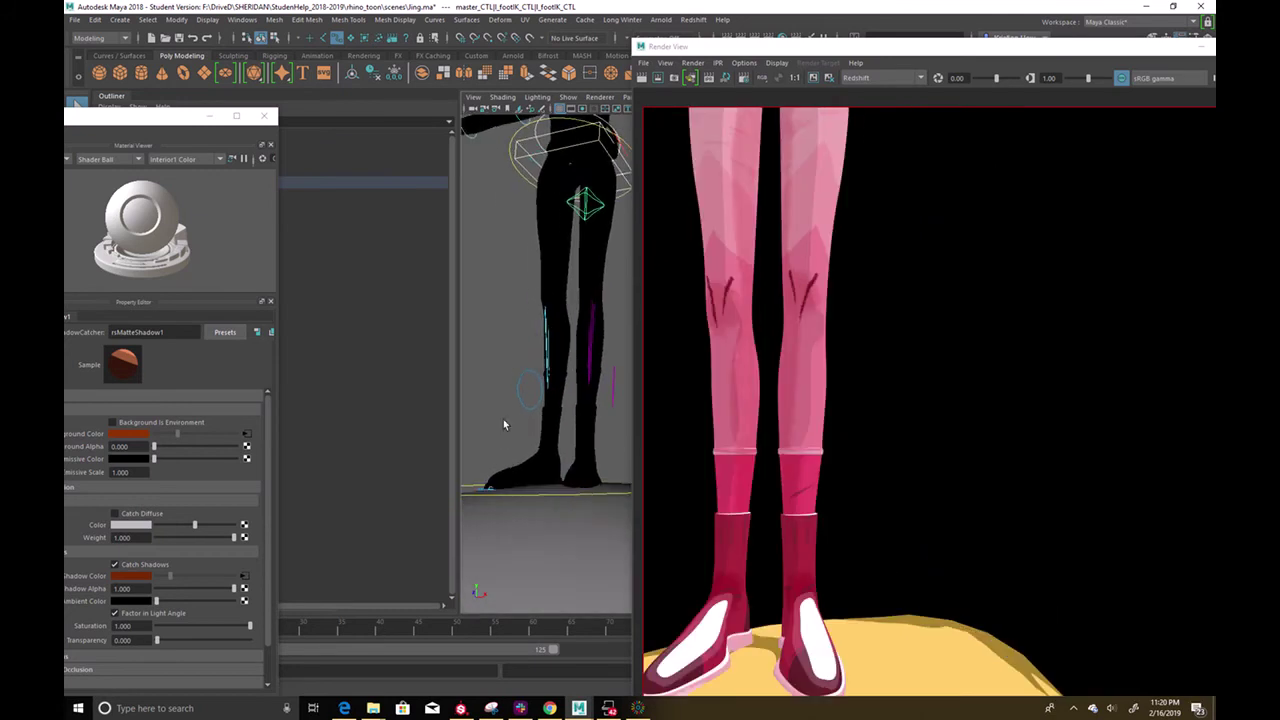
right_click_drag(574, 446, 555, 432, "alt")
middle_click_drag(555, 432, 546, 466, "alt")
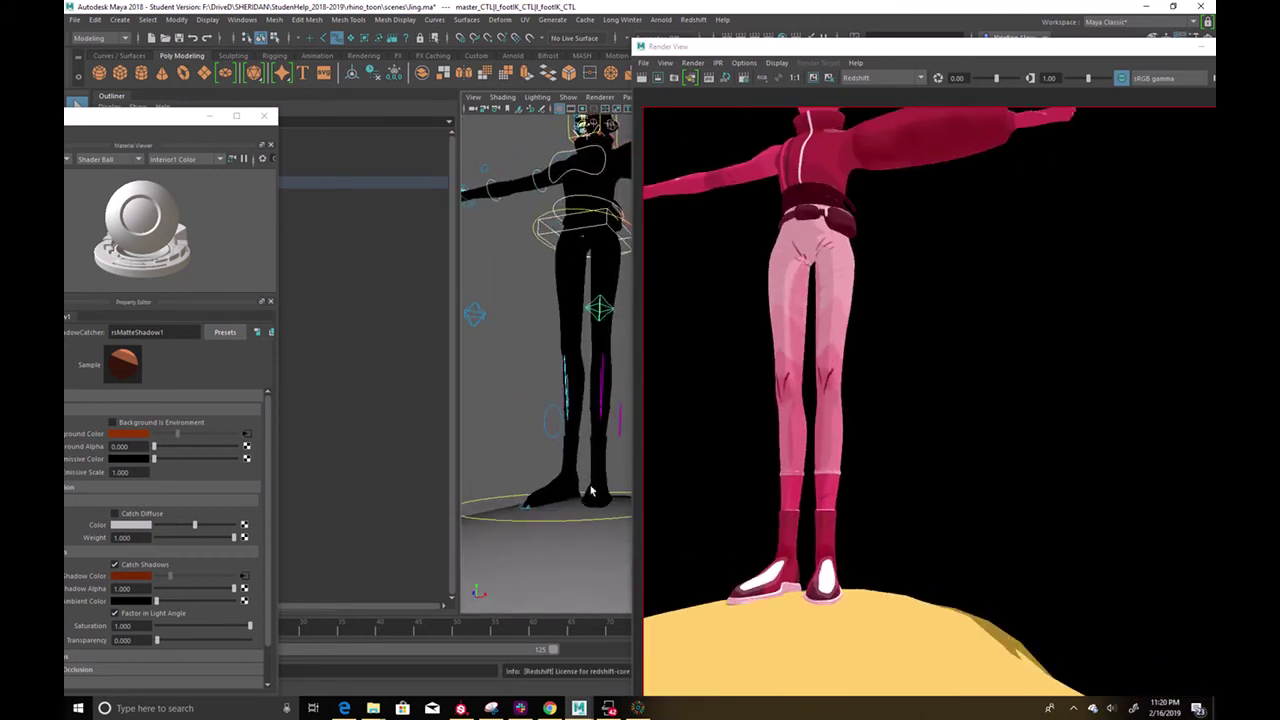
left_click_drag(546, 466, 593, 495, "alt")
middle_click_drag(586, 398, 590, 480, "alt")
right_click_drag(590, 480, 530, 450, "alt")
middle_click_drag(574, 403, 532, 417, "alt")
left_click_drag(581, 383, 550, 372, "alt")
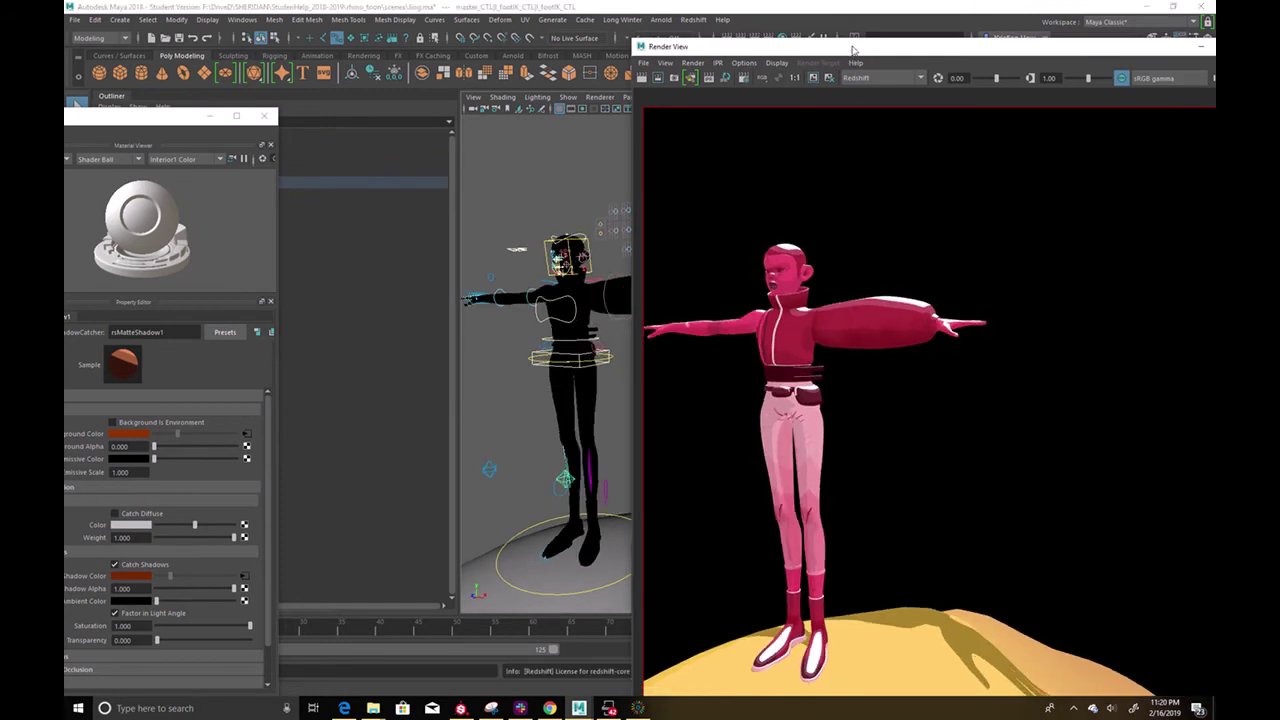
Move the Render View window aside to uncover more of the viewport, and frame the character's right arm
left_click_drag(850, 52, 936, 29)
middle_click_drag(586, 365, 623, 336, "alt")
right_click_drag(623, 336, 666, 349, "alt")
left_click_drag(572, 358, 629, 381, "alt")
right_click_drag(629, 381, 596, 254, "alt")
Move and rotate r_hand_CTL to bring the character's right arm down beside the body
left_click(557, 223)
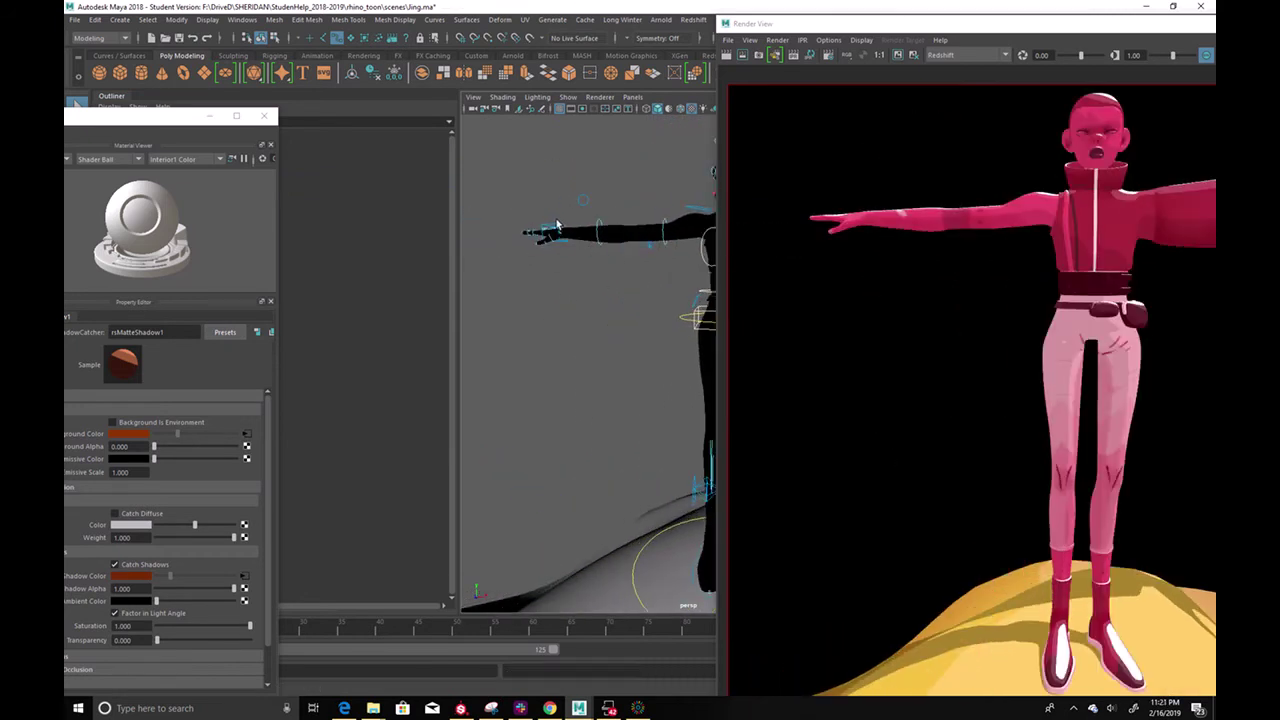
left_click(556, 231)
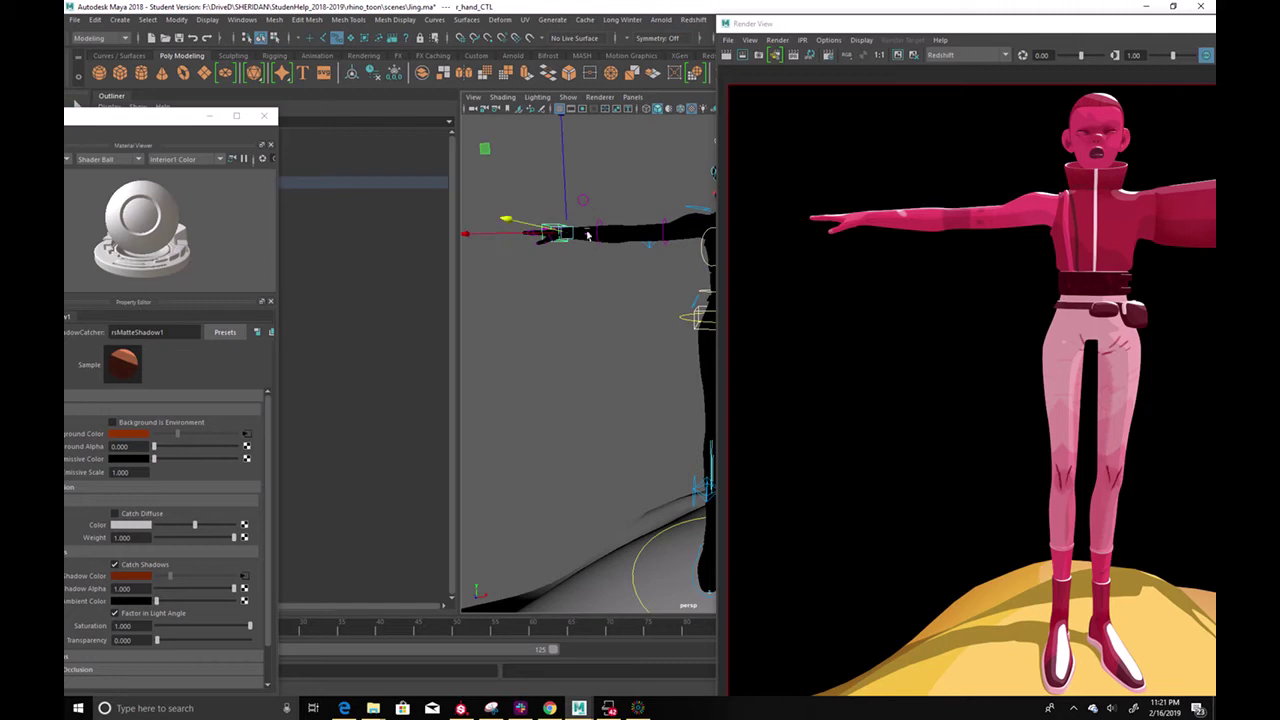
left_click_drag(560, 236, 664, 366)
left_click_drag(664, 366, 573, 274, "alt")
key("e")
left_click_drag(666, 275, 565, 420)
Move and rotate l_hand_CTL so the left arm hangs down beside the body
middle_click_drag(572, 425, 522, 382, "alt")
right_click_drag(522, 382, 611, 414, "alt")
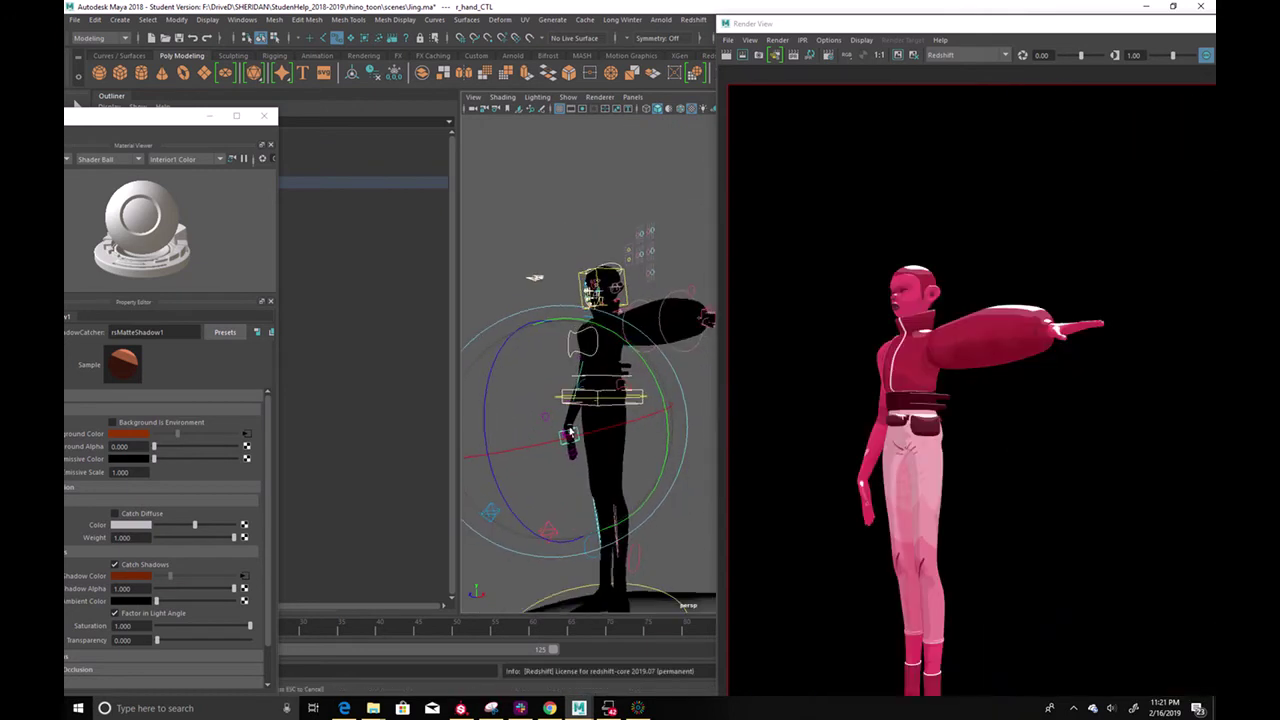
left_click(700, 237)
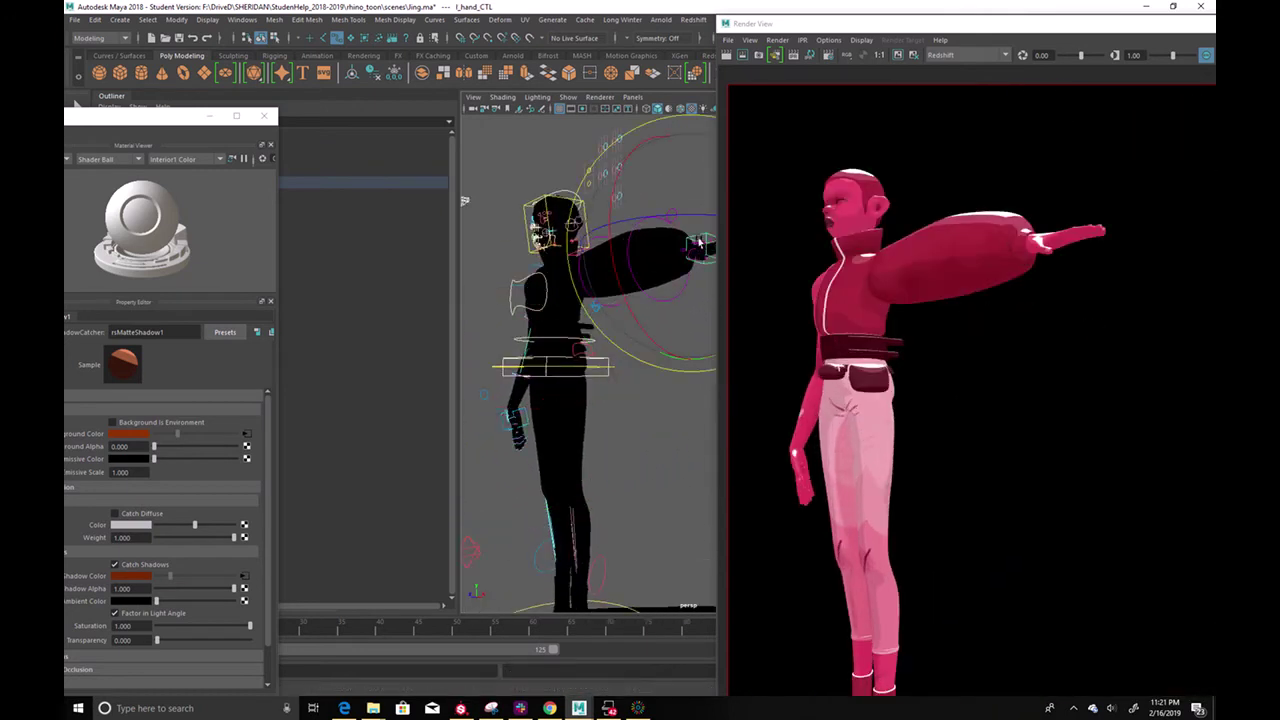
key("w")
left_click_drag(701, 279, 631, 380)
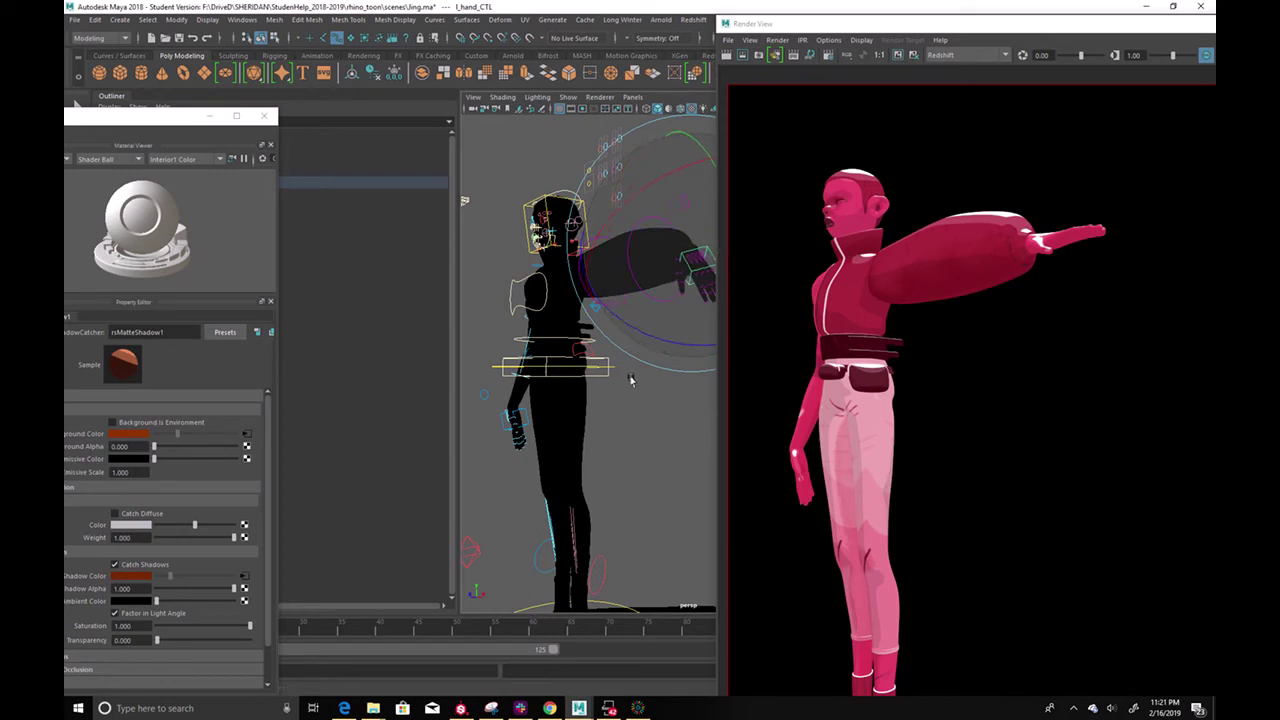
left_click_drag(610, 278, 676, 254)
key("w")
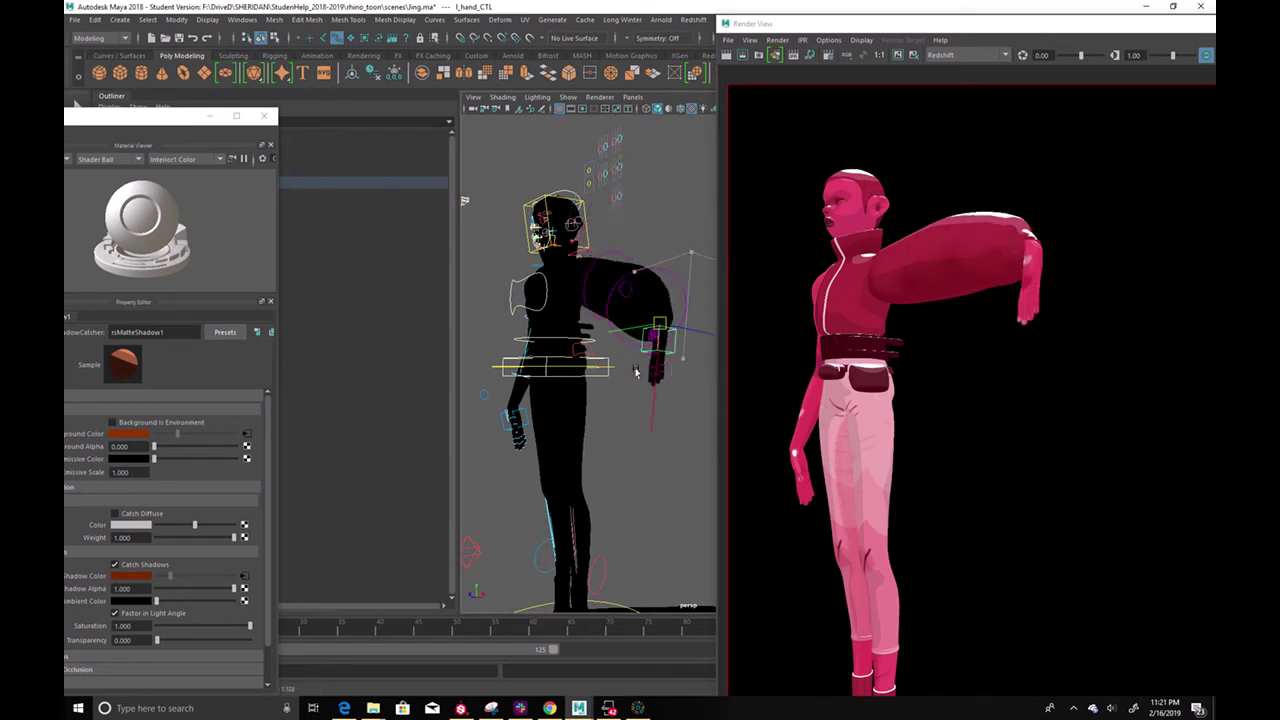
left_click_drag(594, 400, 774, 432, "alt")
key("e")
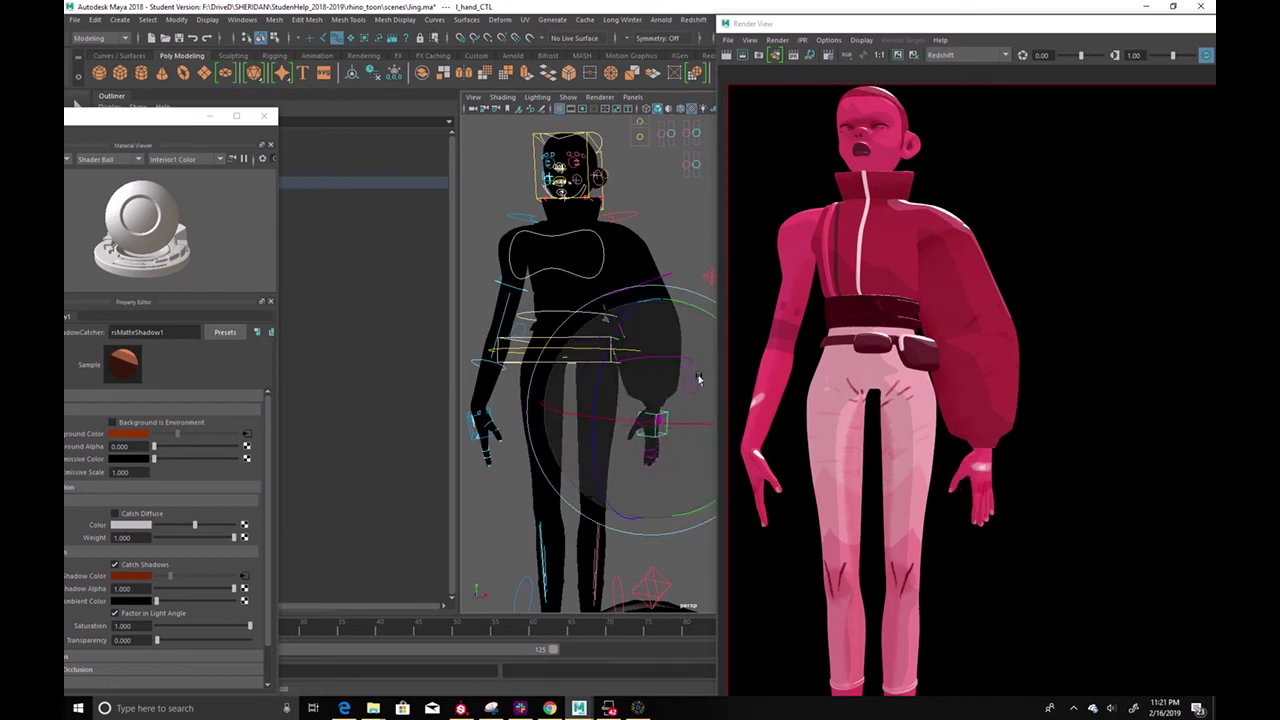
key("q")
Reposition and rotate r_hand_CTL to bend the right arm and bring its hand to the waist
left_click_drag(488, 410, 622, 320)
key("e")
key("w")
key("e")
middle_click_drag(612, 333, 623, 363, "alt")
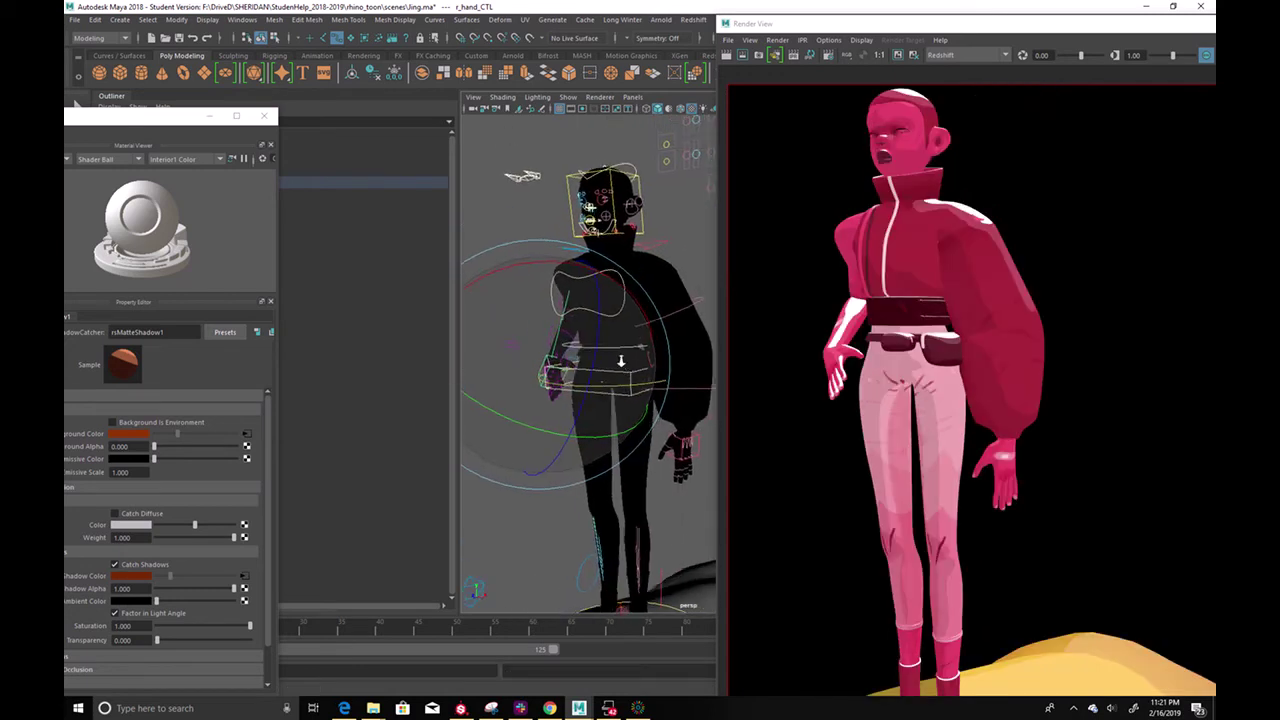
right_click_drag(623, 363, 560, 346, "alt")
left_click_drag(651, 329, 628, 320, "alt")
left_click_drag(676, 278, 642, 459, "alt")
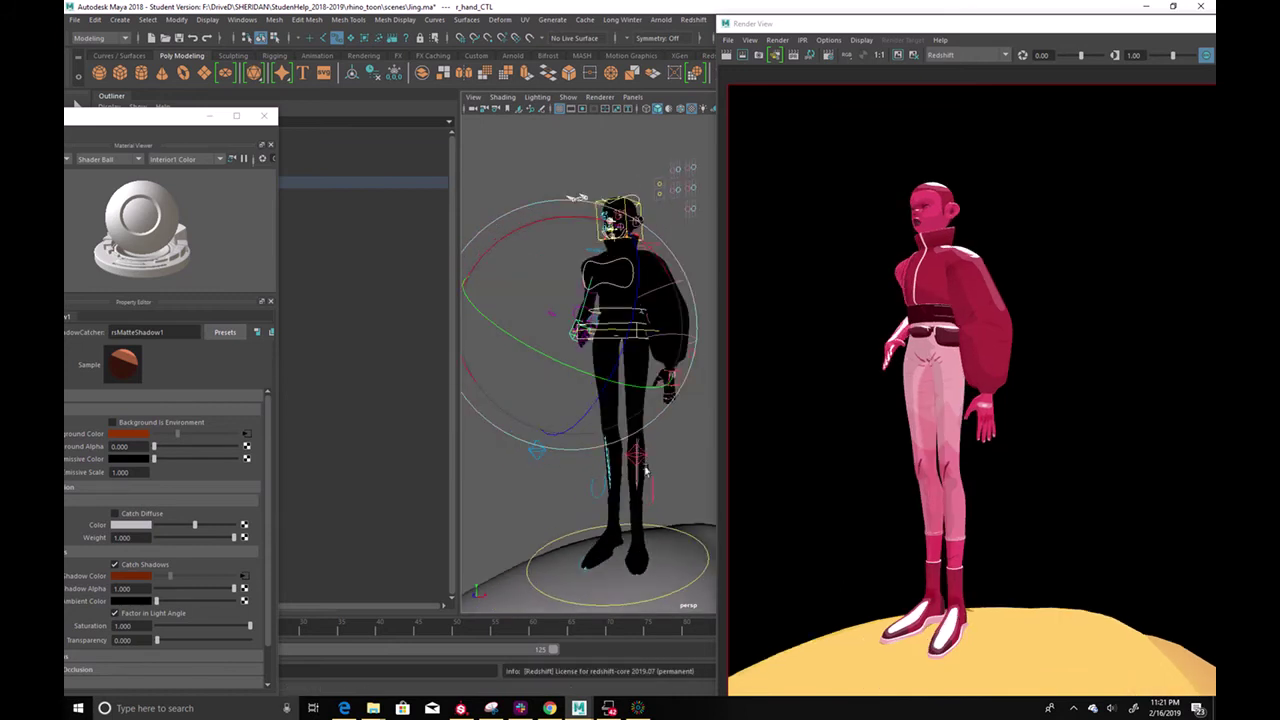
key("q")
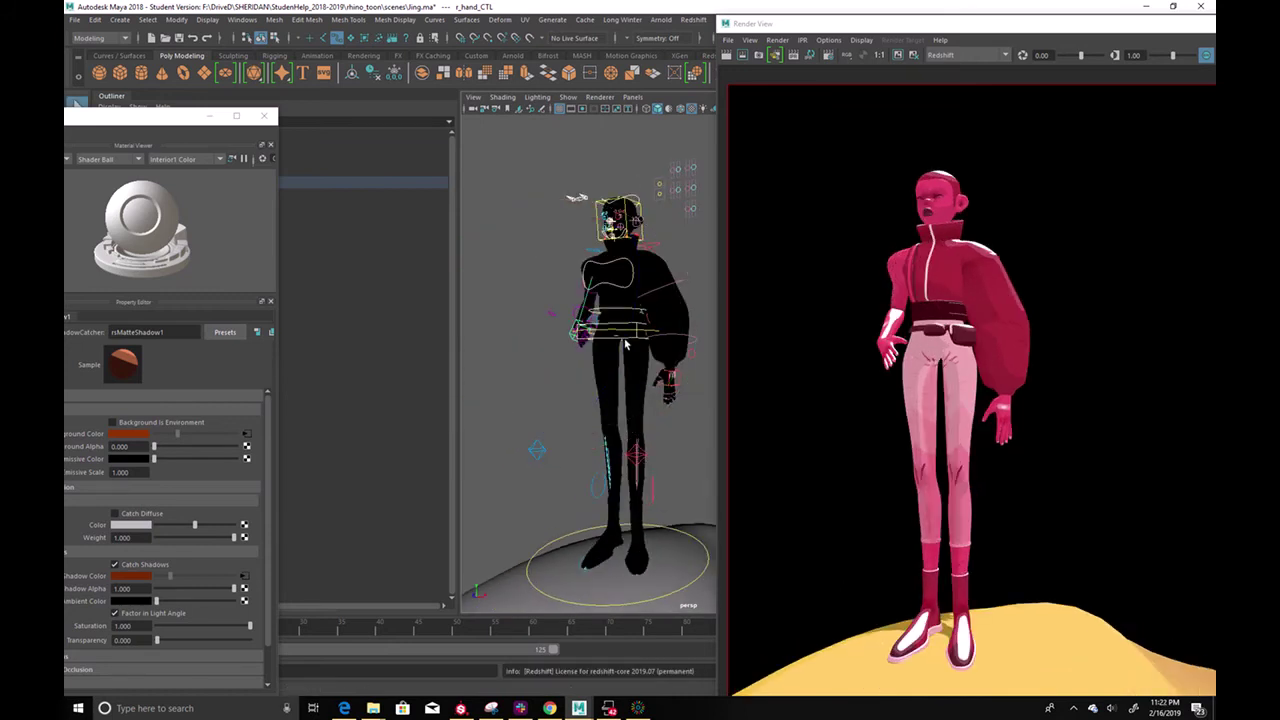
Adjust the body's position over the feet with cog_CTL, lowering it slightly
left_click(620, 341)
mouse_move(695, 274)
left_mouse_down()
mouse_move(707, 287)
mouse_move(699, 253)
left_mouse_up()
key("q")
left_click(618, 333)
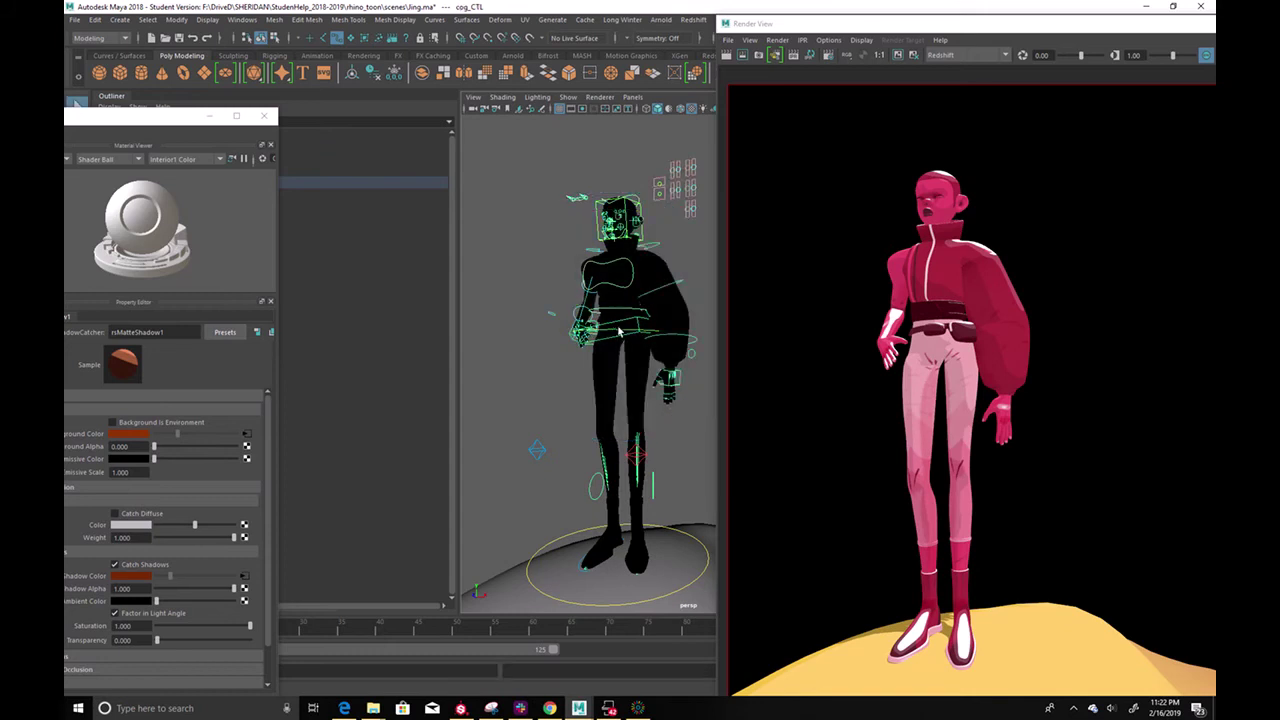
left_click_drag(617, 234, 619, 241)
Examine how the right hand meets the hip from the side and the front
left_click_drag(669, 369, 547, 452, "alt")
right_click_drag(547, 452, 654, 370, "alt")
left_click_drag(654, 370, 548, 316, "alt")
left_click(620, 369)
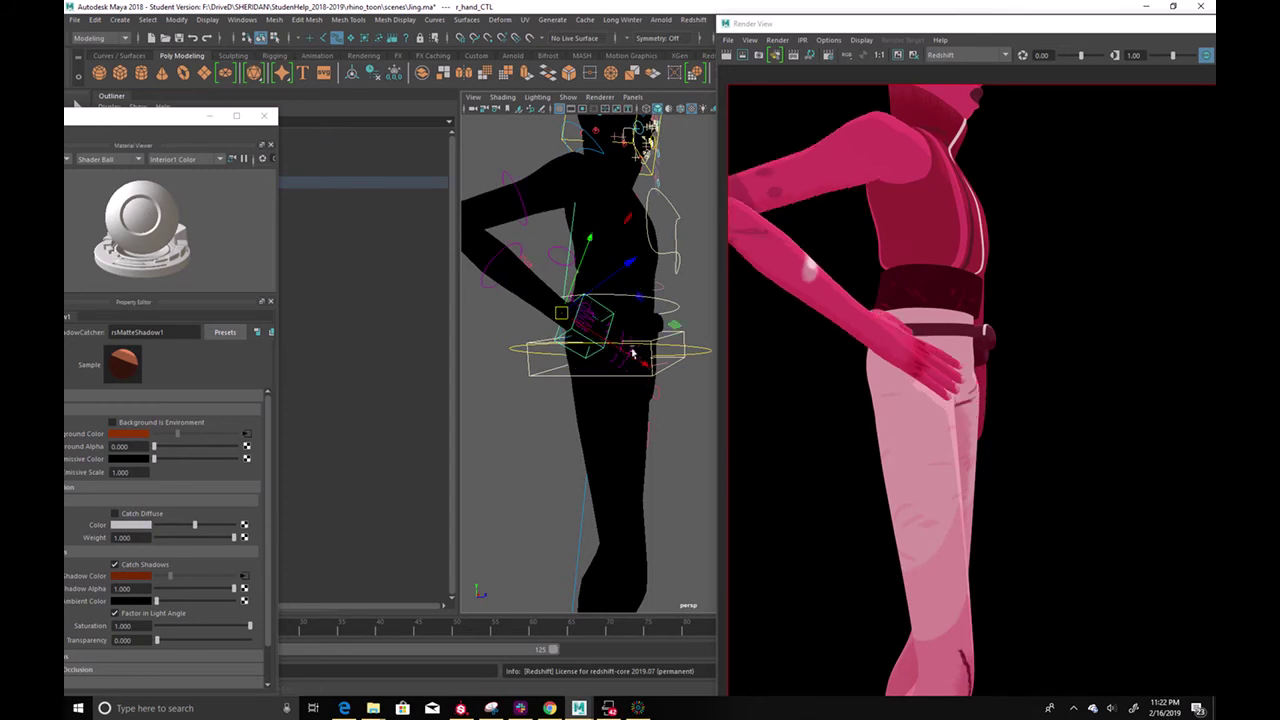
left_click_drag(632, 350, 526, 374, "alt")
right_click_drag(526, 374, 550, 420, "alt")
middle_click_drag(550, 420, 628, 431, "alt")
right_click_drag(540, 424, 585, 424, "alt")
left_click_drag(585, 425, 472, 402, "alt")
Move and rotate r_hand_CTL to lay the right hand flatter against the hip
left_click(583, 402)
key("e")
key("q")
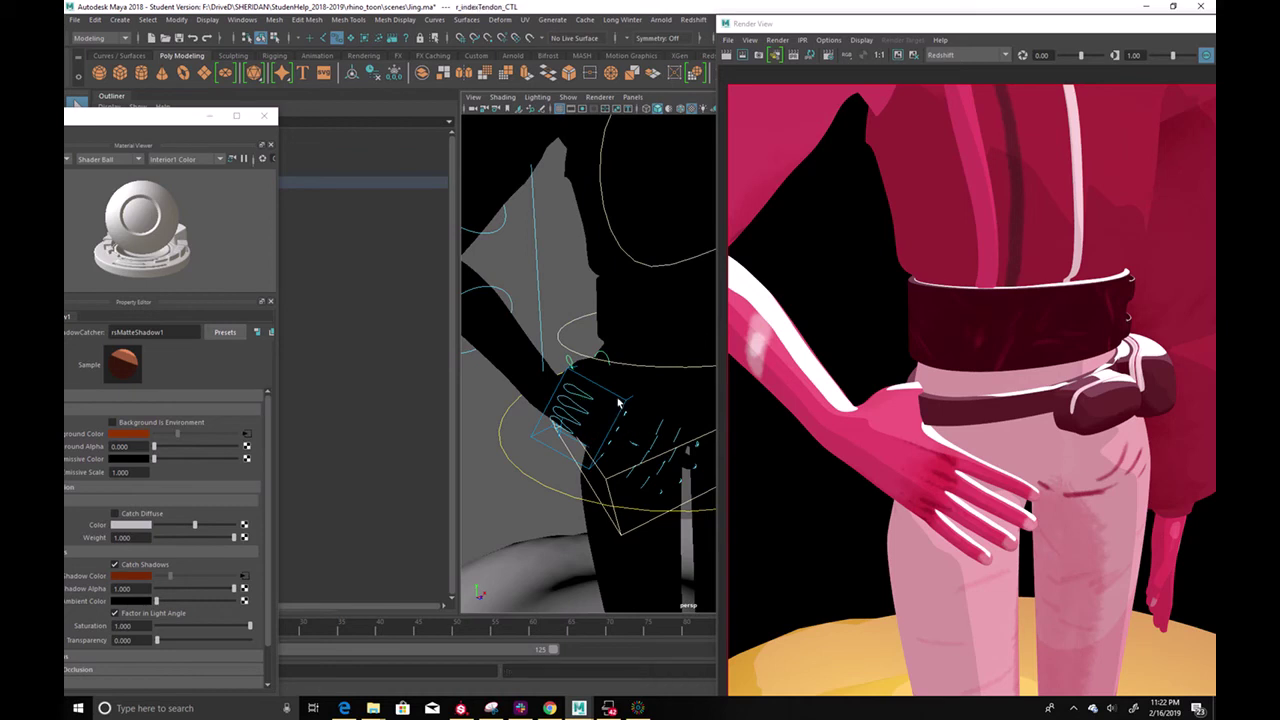
left_click(619, 397)
key("w")
mouse_move(547, 396)
left_mouse_down()
mouse_move(540, 386)
mouse_move(560, 406)
left_mouse_up()
key("e")
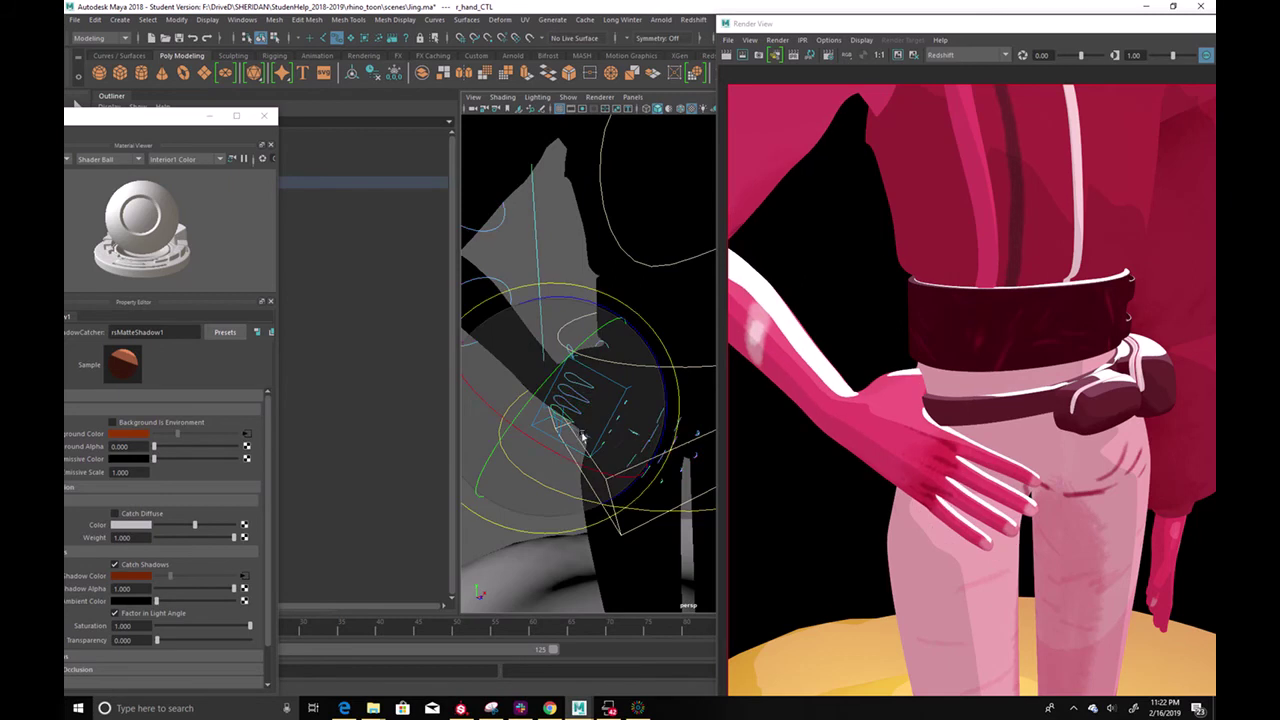
left_click_drag(676, 409, 665, 394)
Adjust the right hand's finger controls to bring the spread fingers closer together on the hip
left_click_drag(570, 438, 596, 460)
key("q")
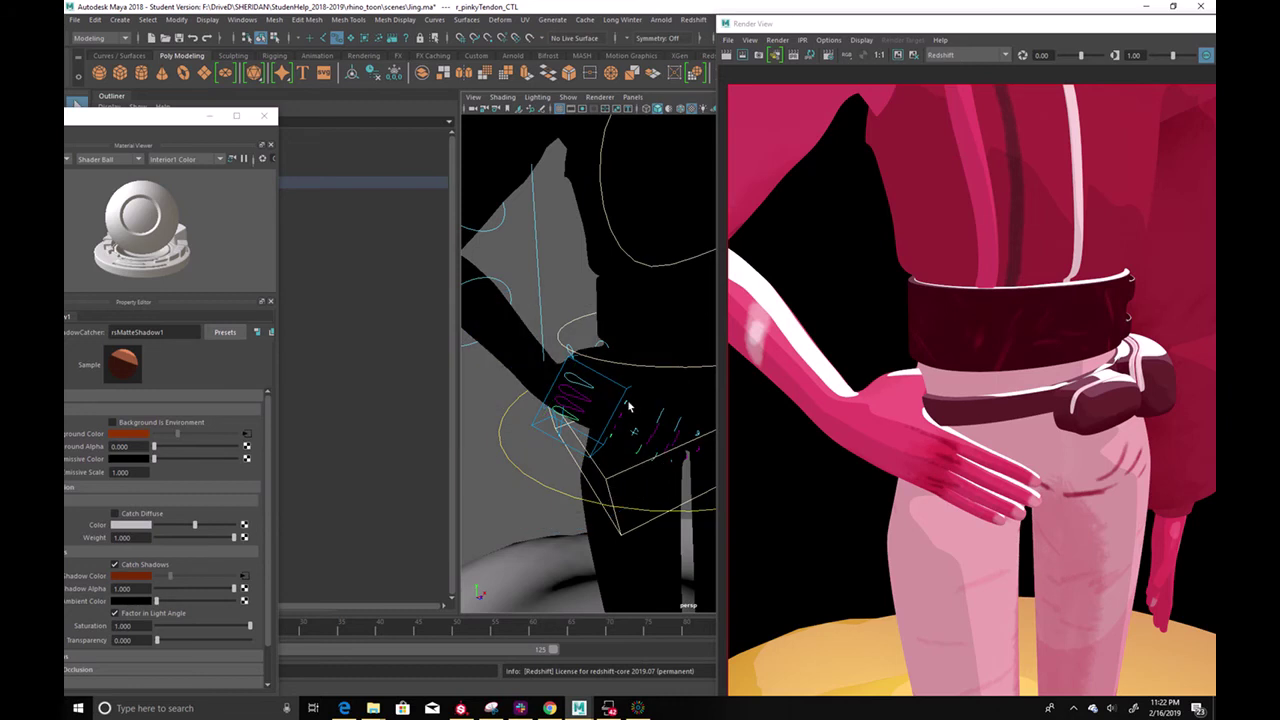
left_click(631, 418)
left_click(602, 386)
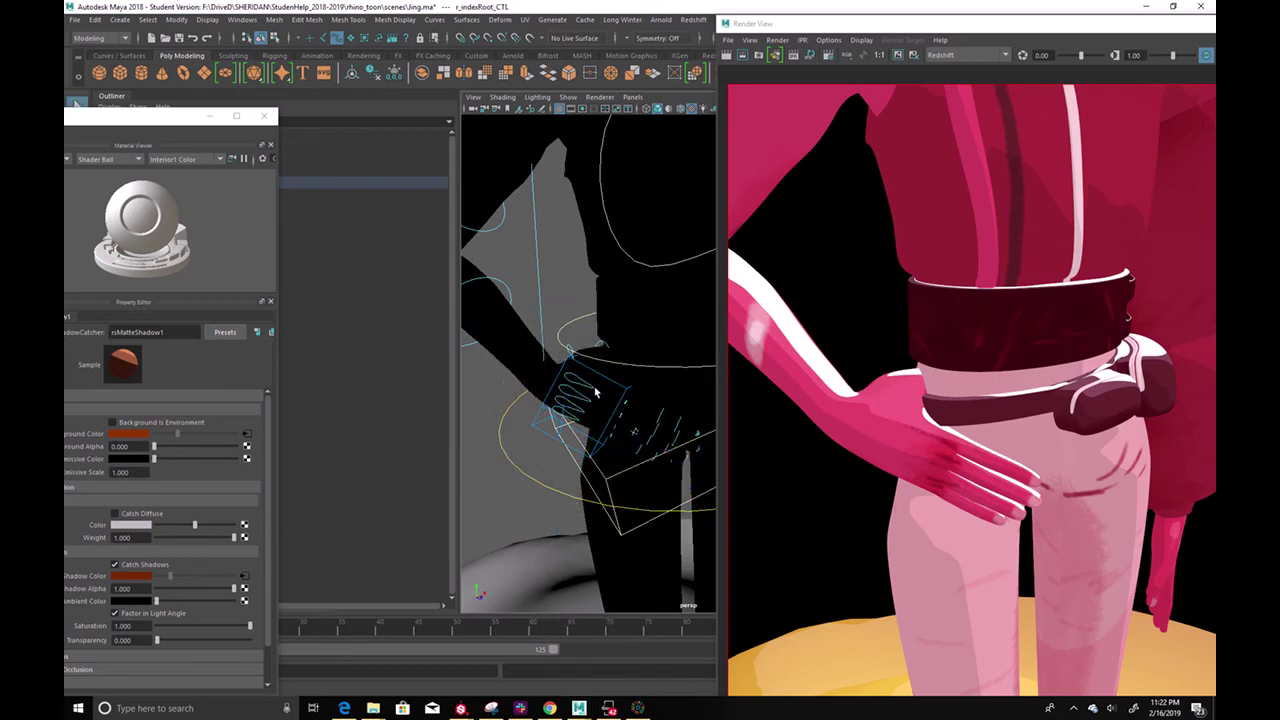
left_click_drag(666, 342, 661, 334)
key("q")
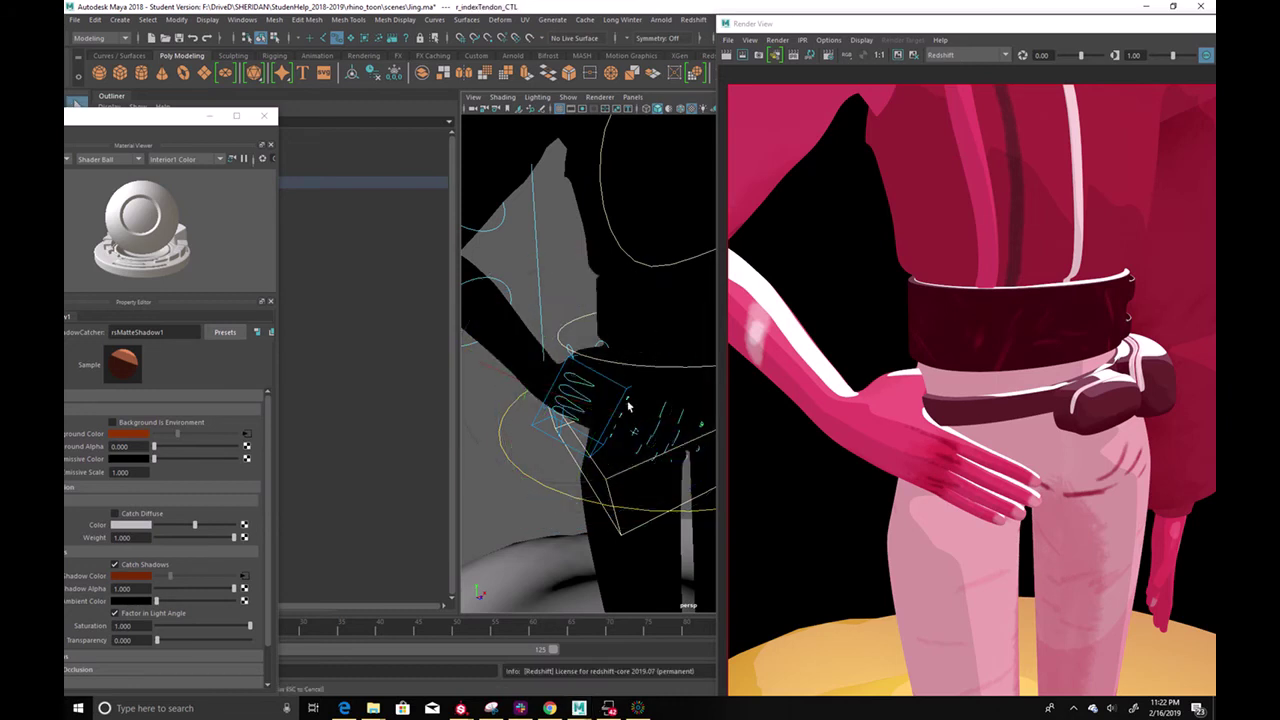
Rotate r_indexMid_CTL to bend the right index finger around the hip
left_click_drag(658, 418, 612, 427, "alt")
left_click(598, 395)
key("e")
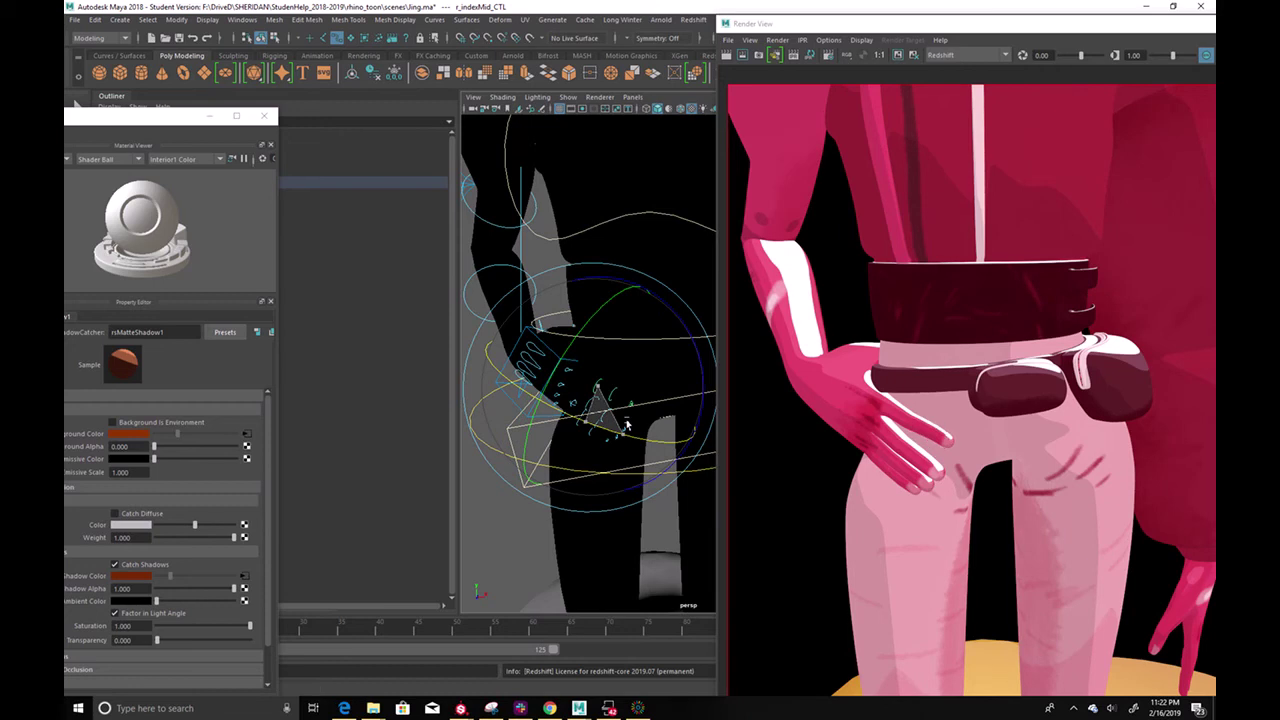
key("q")
key("e")
left_click_drag(586, 414, 634, 437)
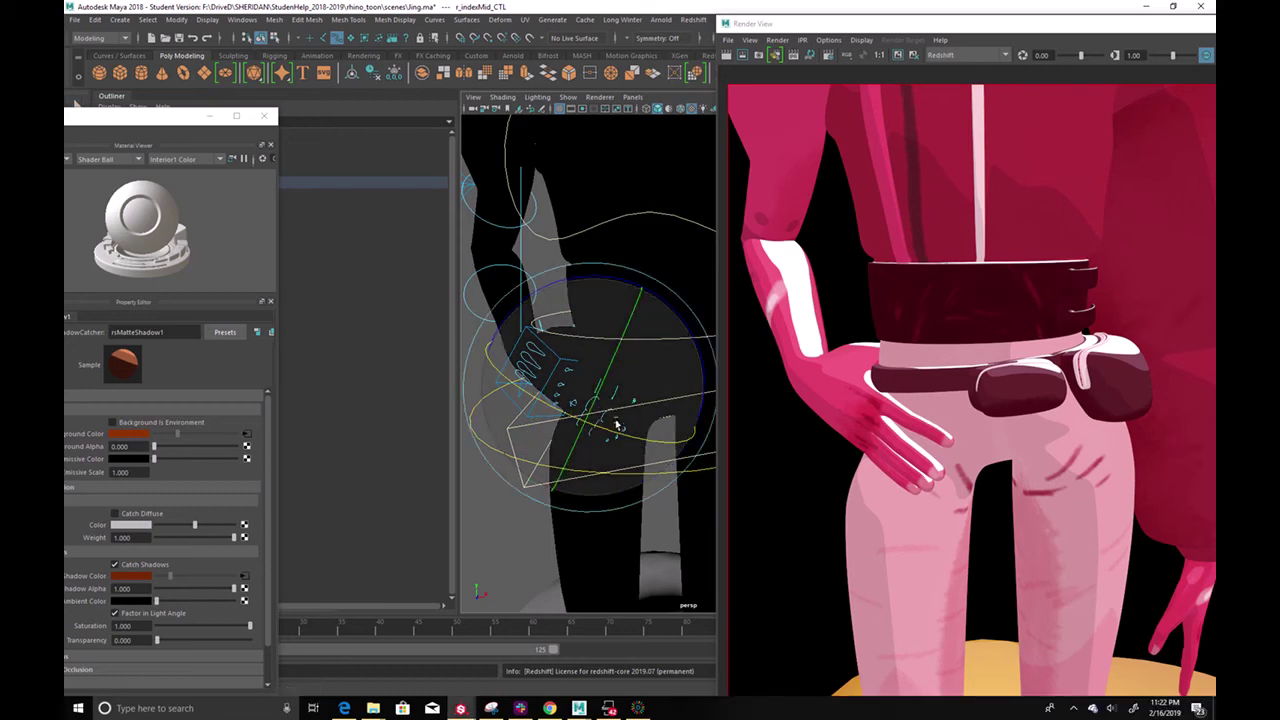
key("w")
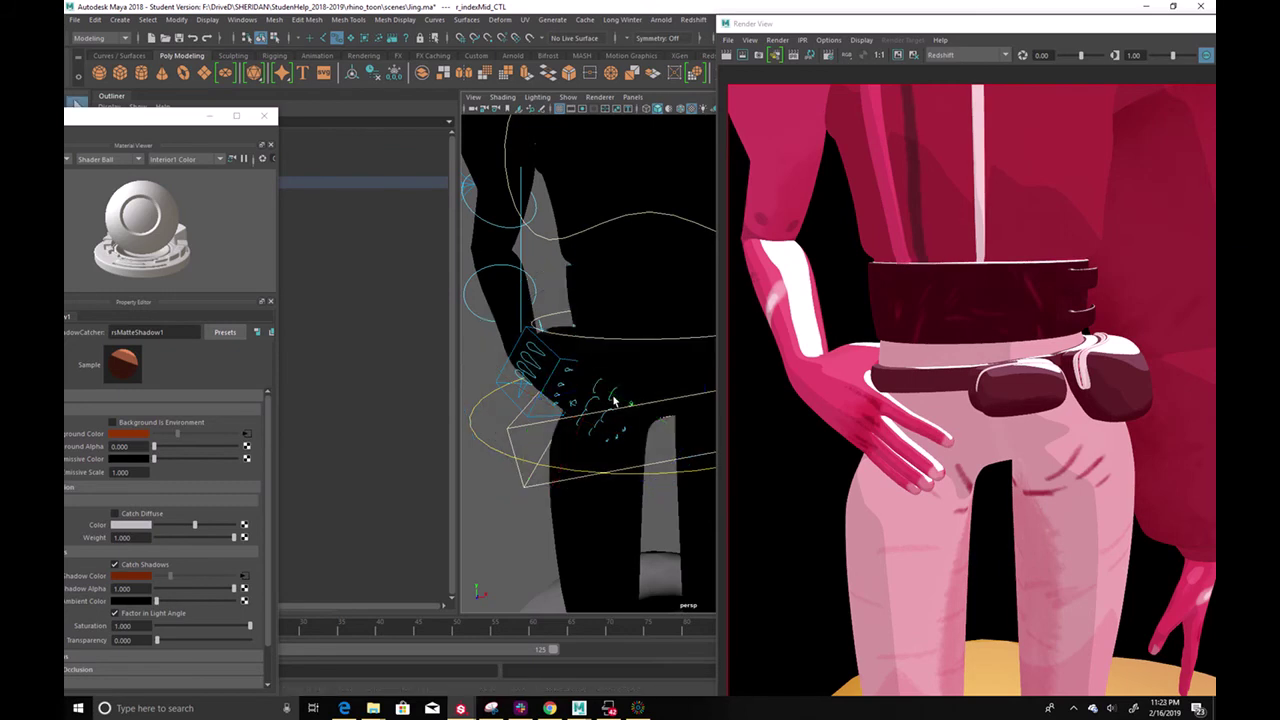
key("e")
mouse_move(609, 426)
left_mouse_down()
mouse_move(654, 440)
mouse_move(586, 420)
left_mouse_up()
Rotate the next control down the right index finger to continue its bend
key("q")
key("Down")
key("e")
left_click_drag(571, 449, 583, 418)
key("q")
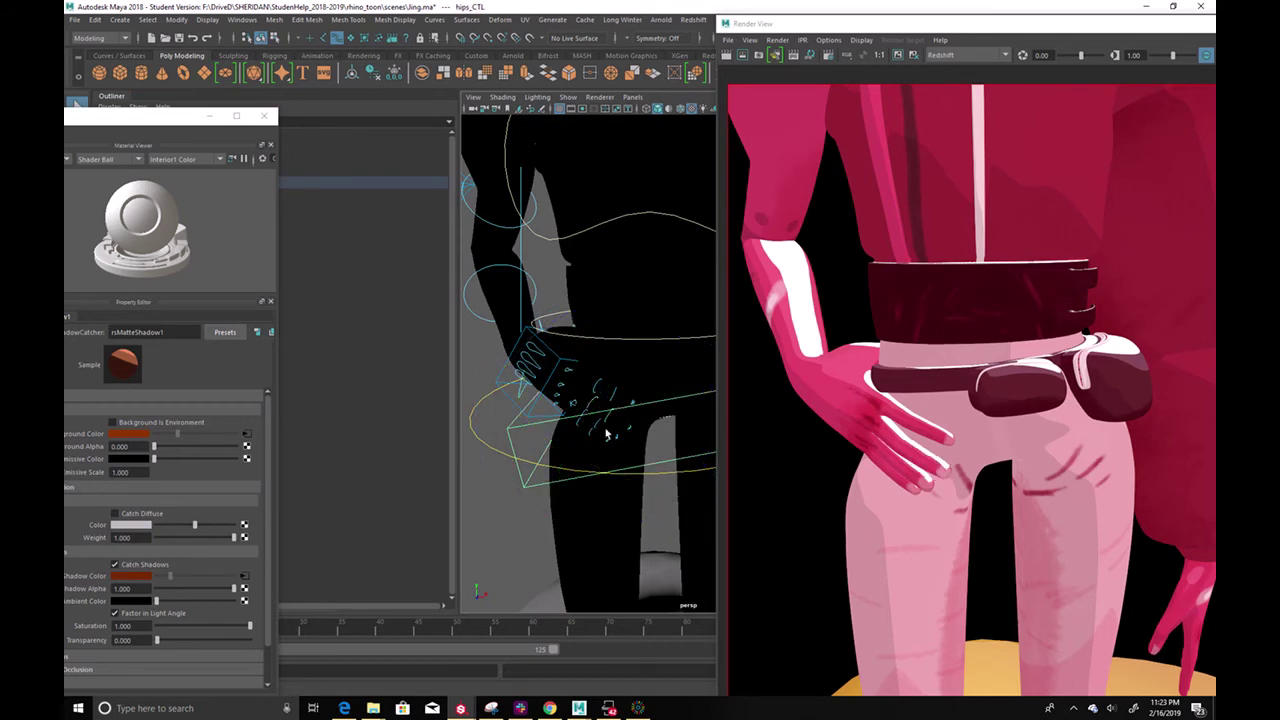
Rotate hips_CTL slightly to tilt the character's hips
left_click(598, 425, "shift")
key("e")
left_click_drag(574, 472, 621, 487)
Rotate r_pinkyMid_CTL and r_ringTip_CTL to shape the right pinky and ring fingers
left_click(594, 436)
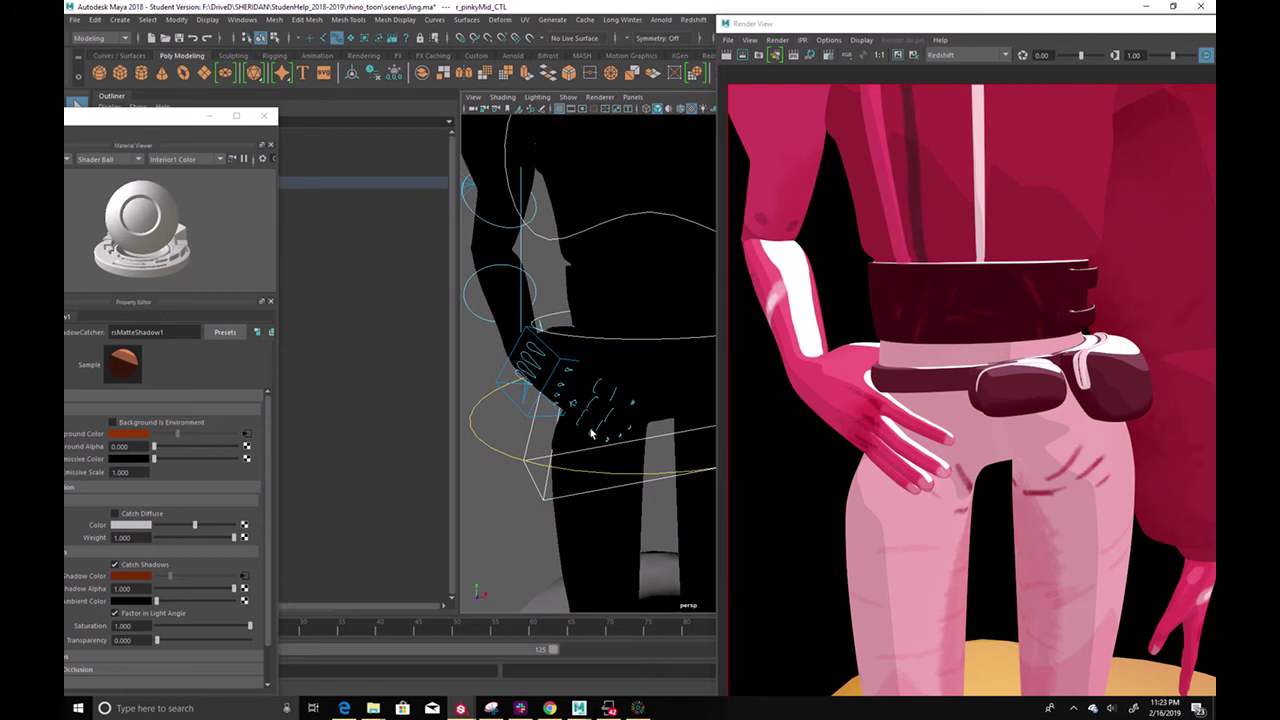
key("e")
left_click_drag(593, 484, 658, 469)
left_click(593, 425)
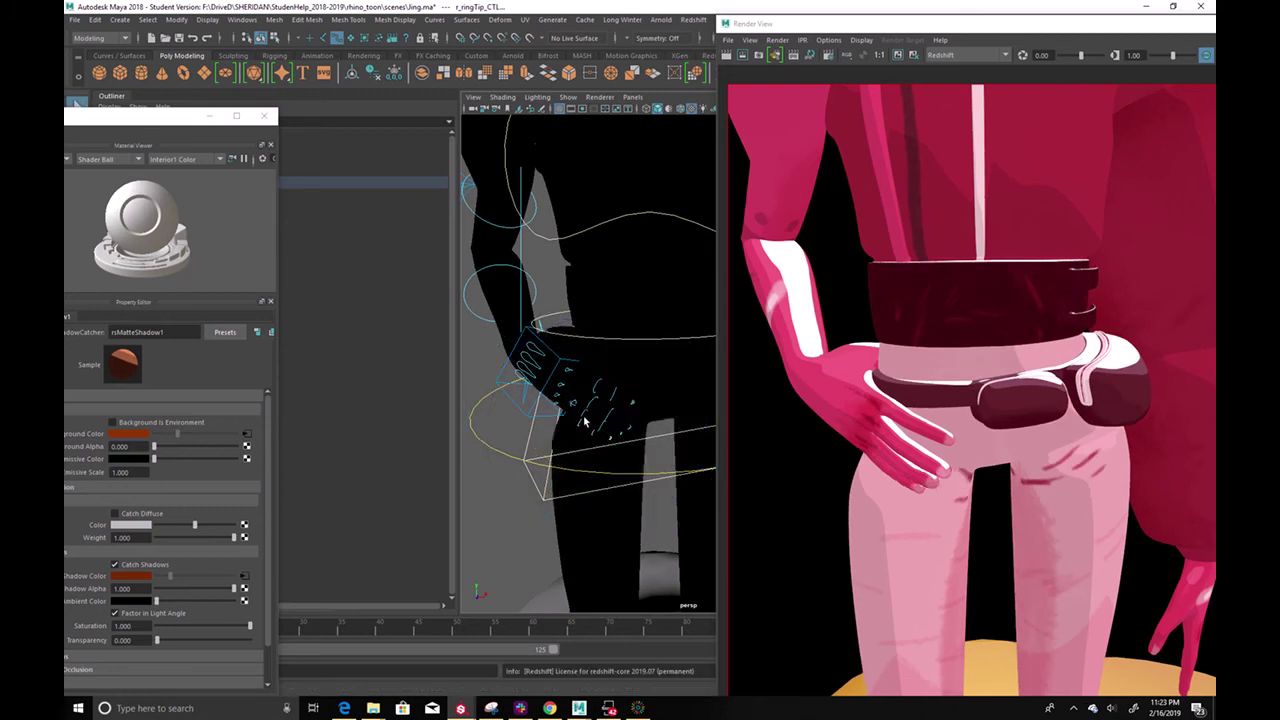
left_click(585, 418)
mouse_move(566, 461)
left_mouse_down()
mouse_move(614, 479)
mouse_move(572, 476)
left_mouse_up()
key("q")
Rotate r_ringRoot_CTL and r_middleRoot_CTL to bend those fingers at the base, and review the full pose
left_click(577, 408)
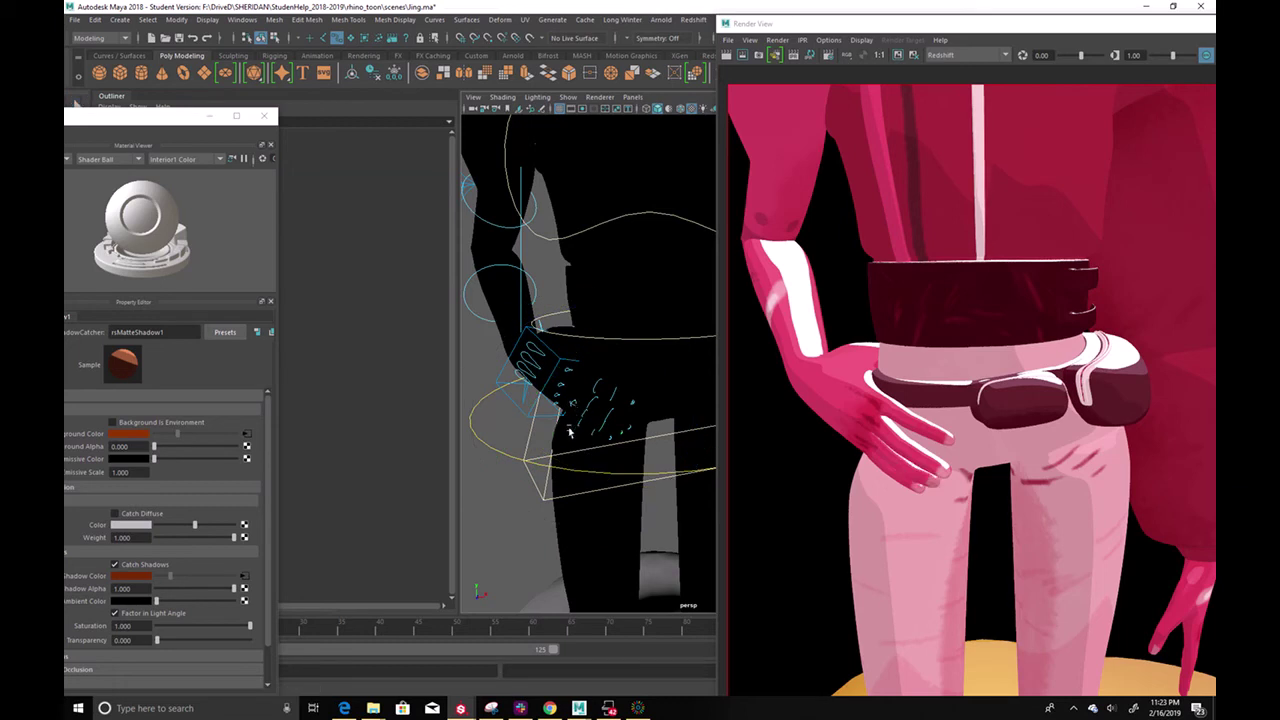
left_click(558, 400)
key("e")
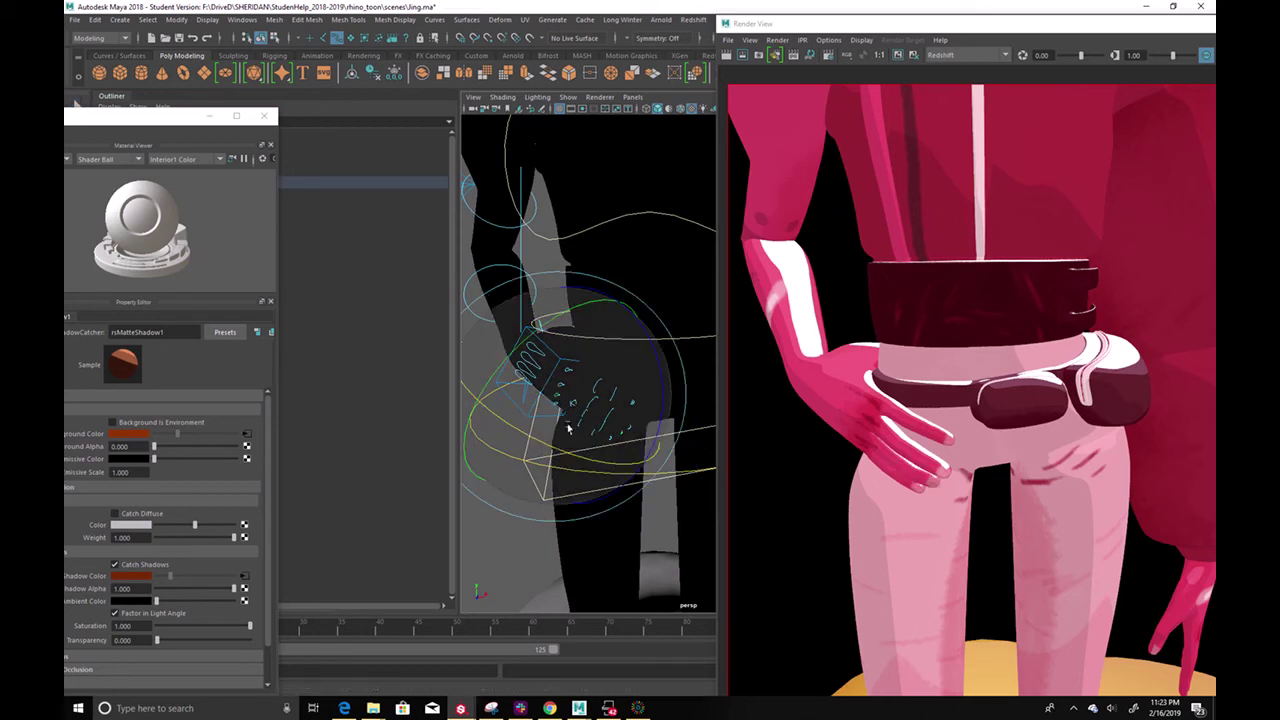
left_click_drag(562, 450, 588, 459)
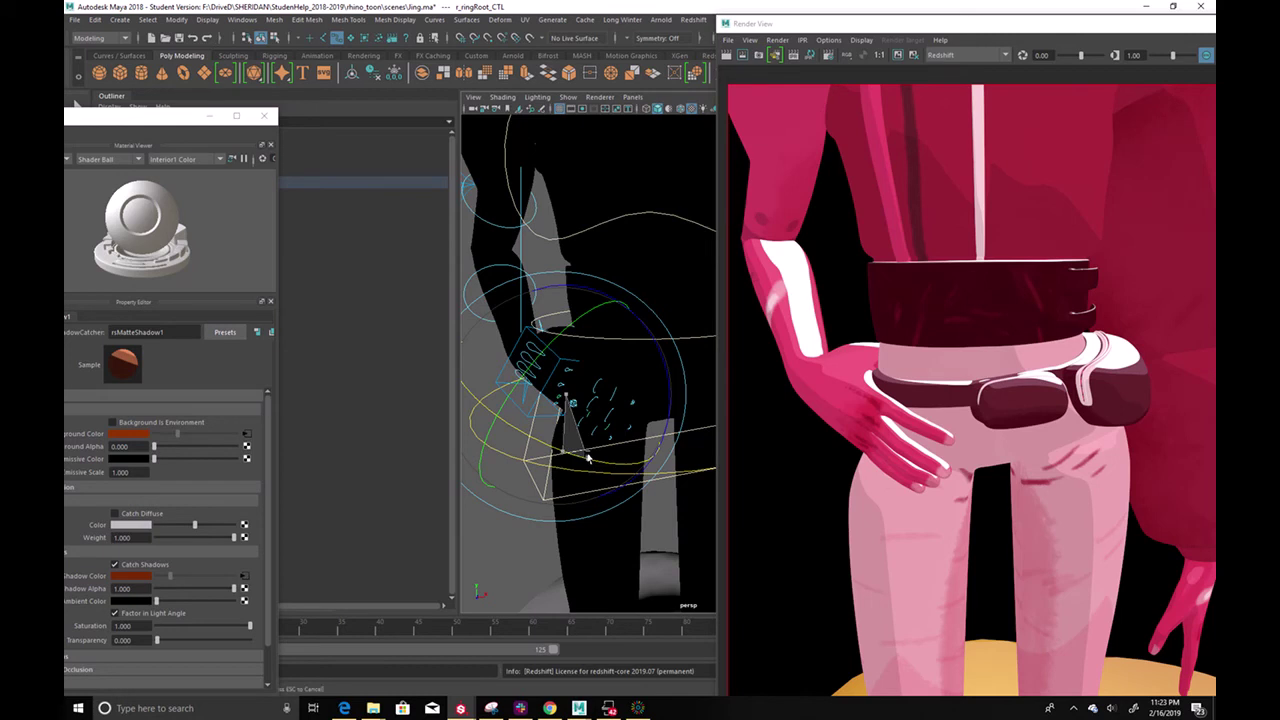
key("q")
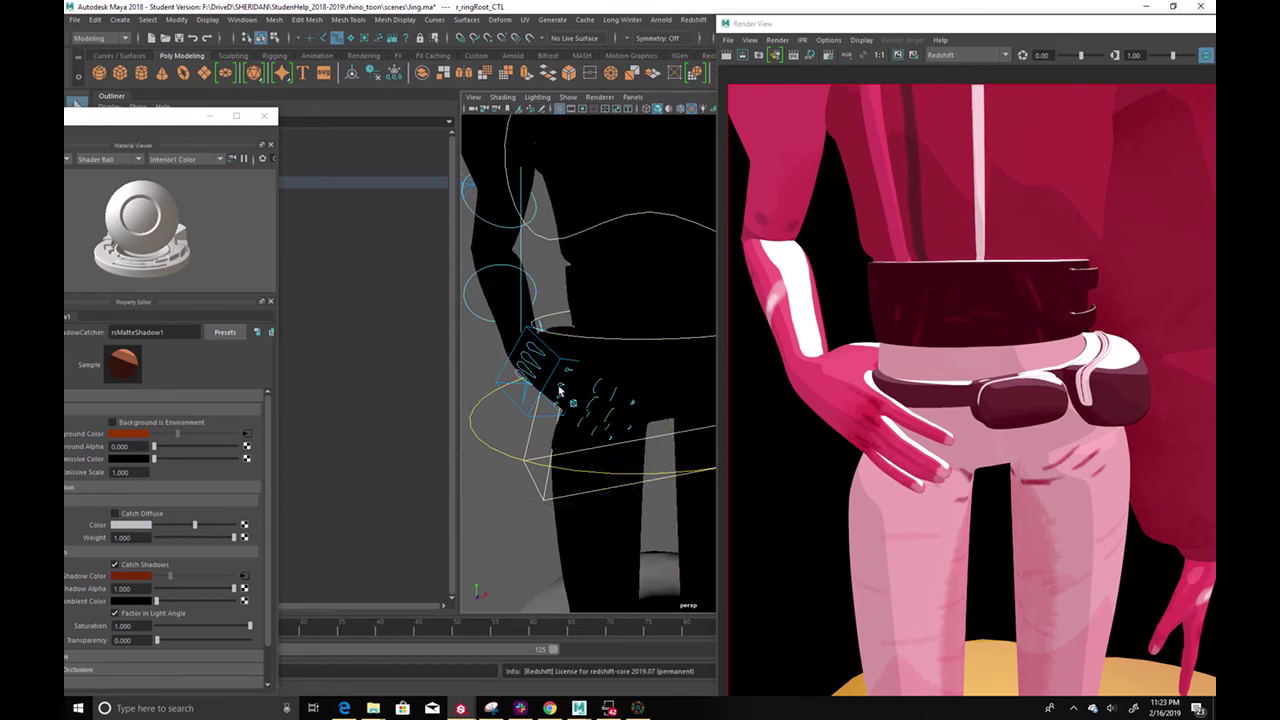
key("e")
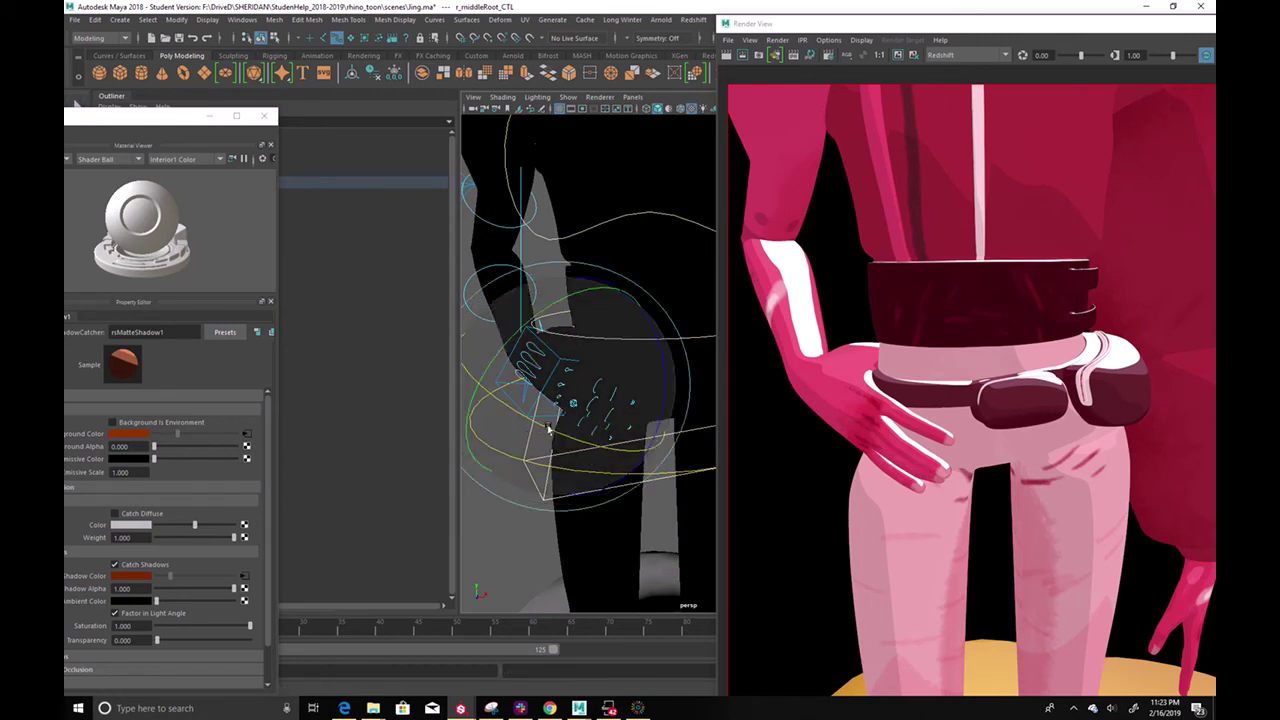
left_click_drag(546, 430, 590, 435)
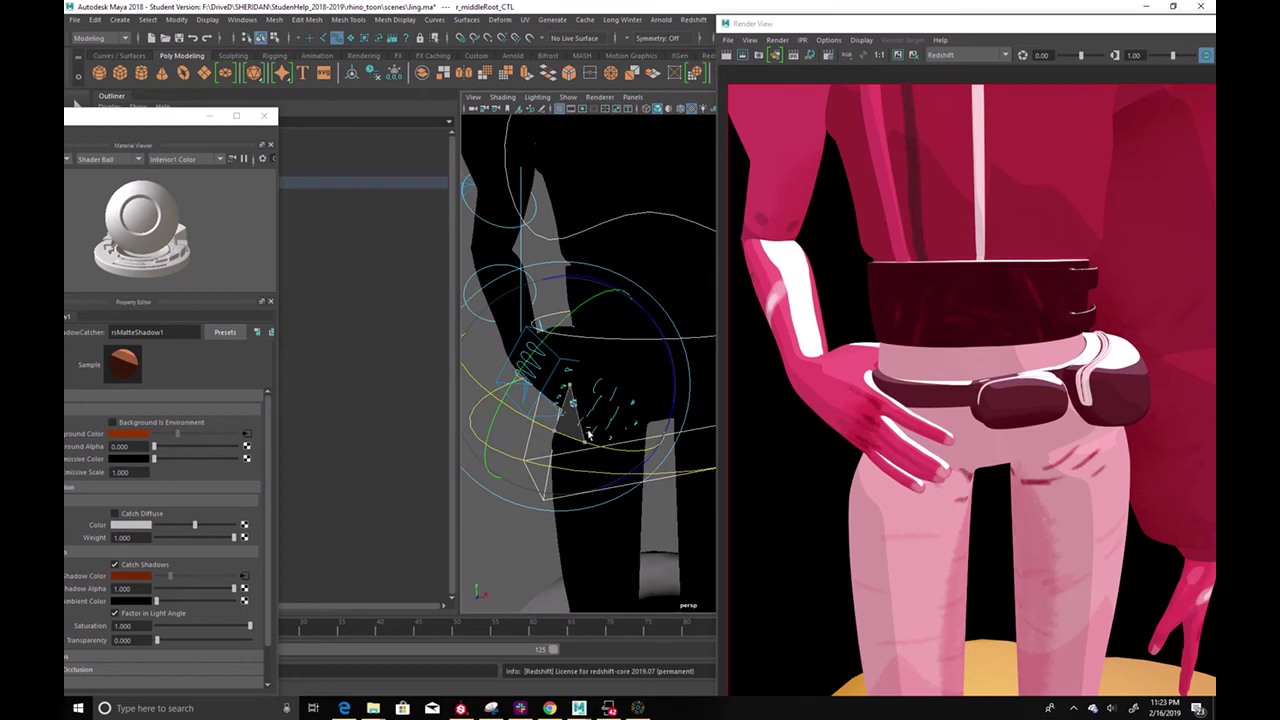
left_click_drag(669, 387, 660, 406)
right_click_drag(689, 386, 508, 432, "alt")
left_click_drag(508, 432, 534, 580, "alt")
right_click_drag(534, 580, 608, 476, "alt")
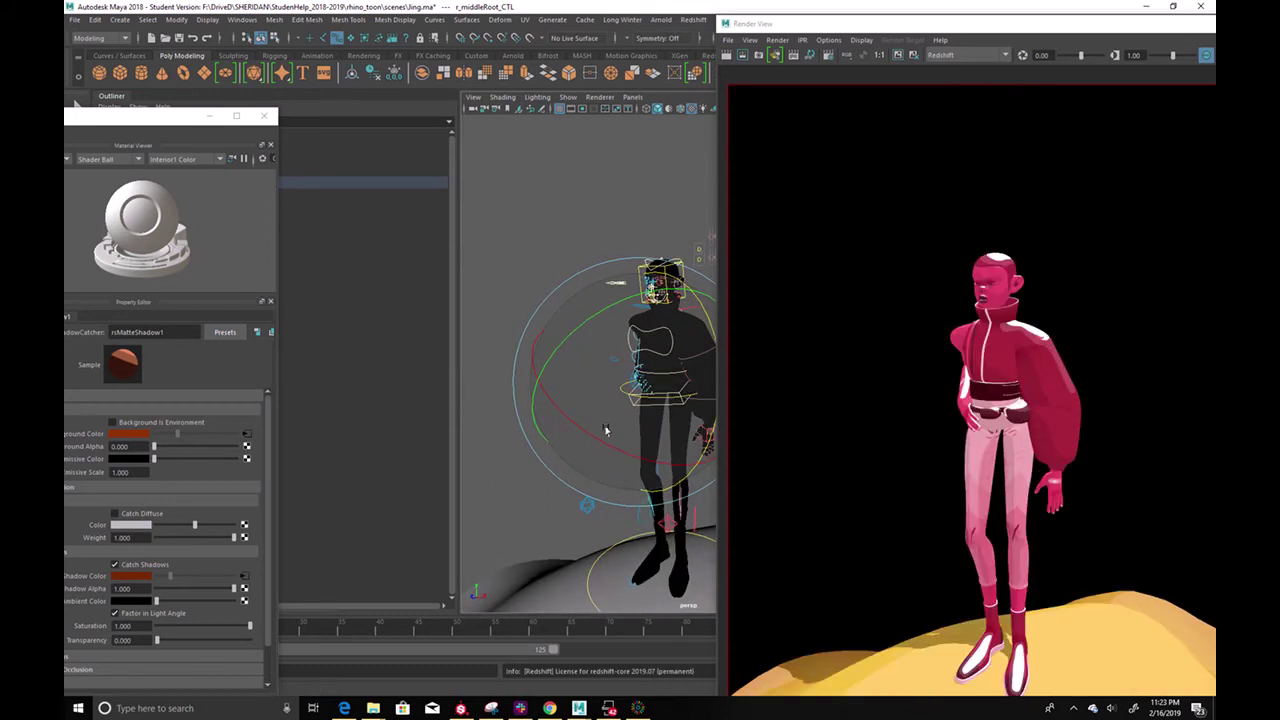
left_click_drag(616, 447, 660, 430, "alt")
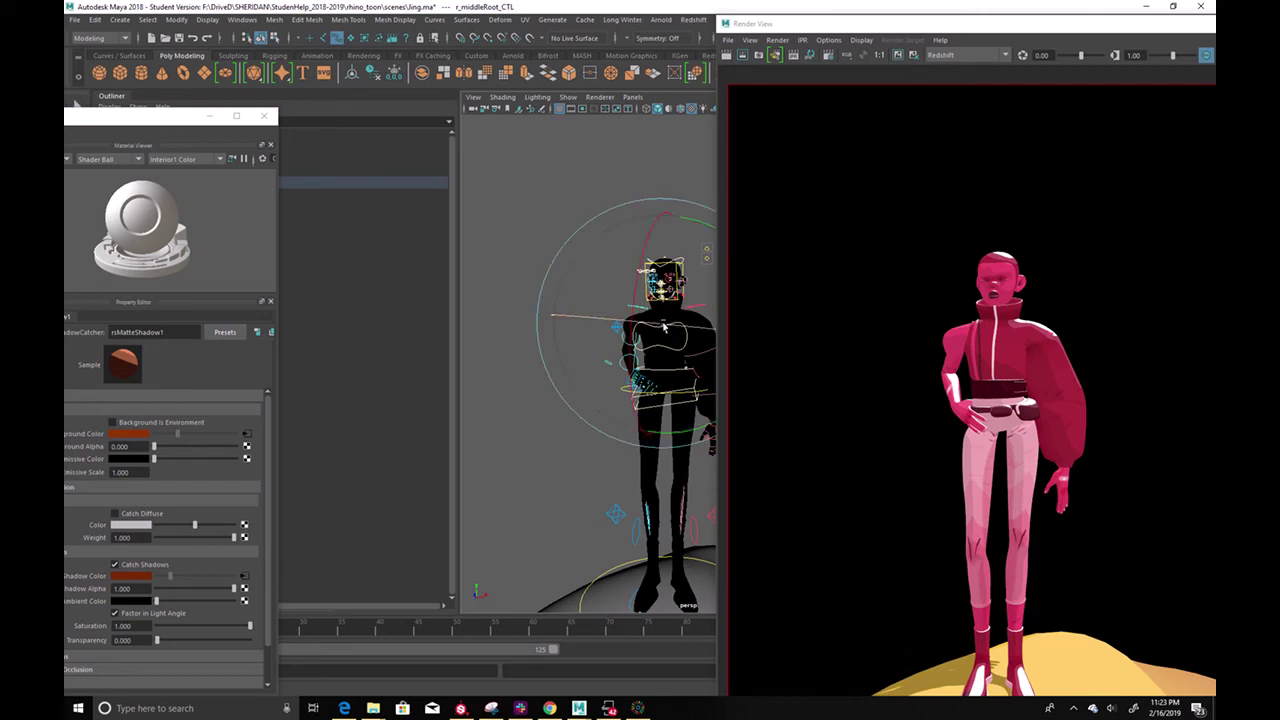
Rotate chest_CTL to adjust the angle of the character's upper body
left_click(670, 330)
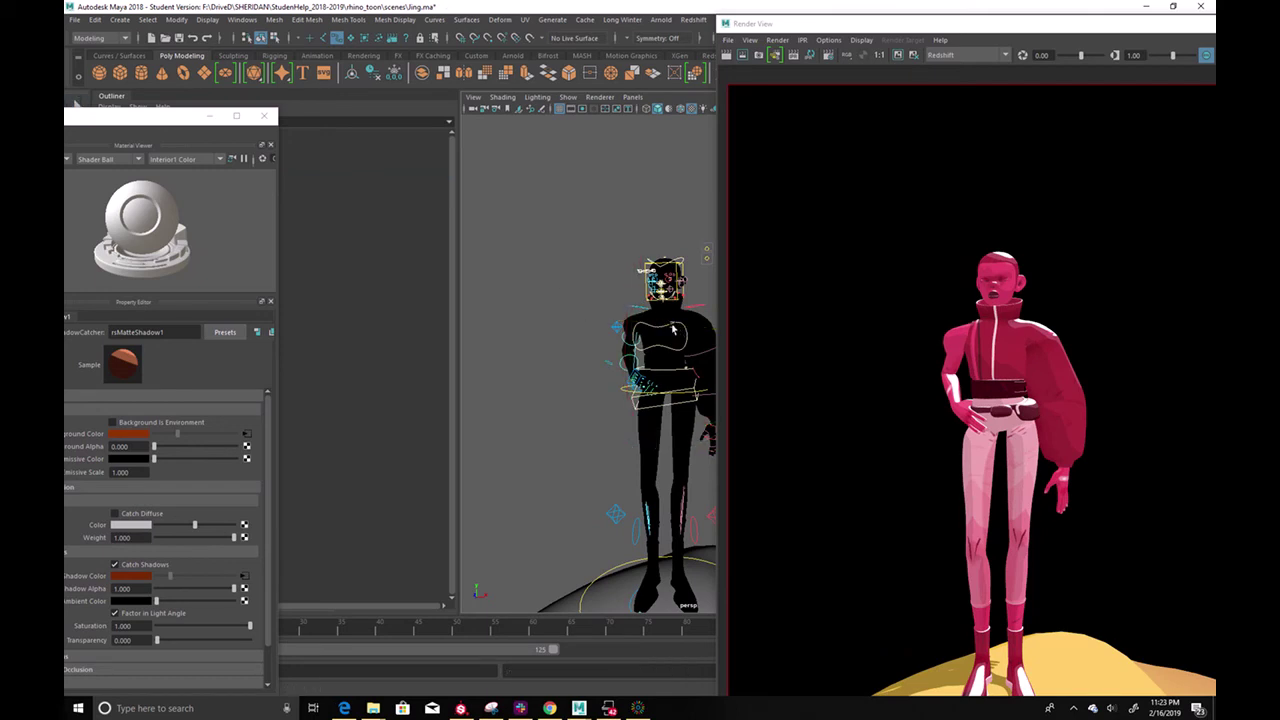
left_click(684, 329)
left_click_drag(703, 262, 617, 406)
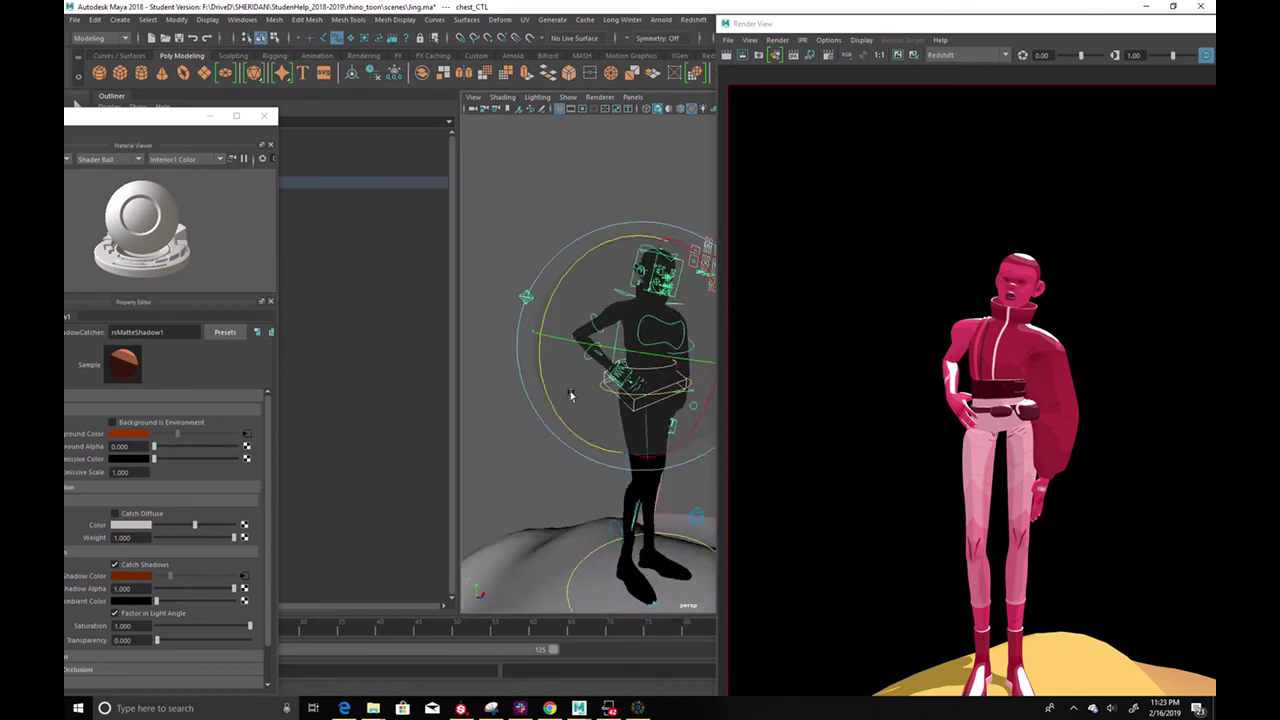
Rotate r_hand_CTL and move it outward so the right hand sits against the hip
right_click_drag(530, 400, 594, 403, "alt")
middle_click_drag(594, 403, 716, 424, "alt")
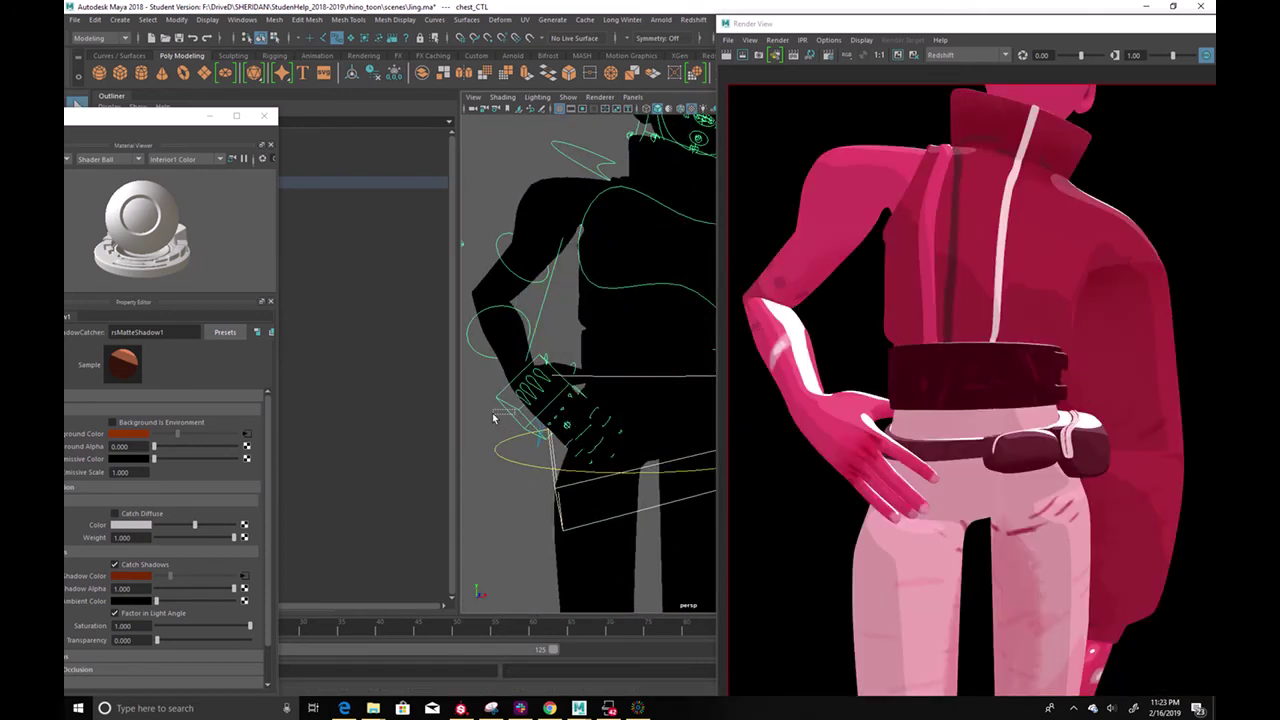
left_click(522, 405)
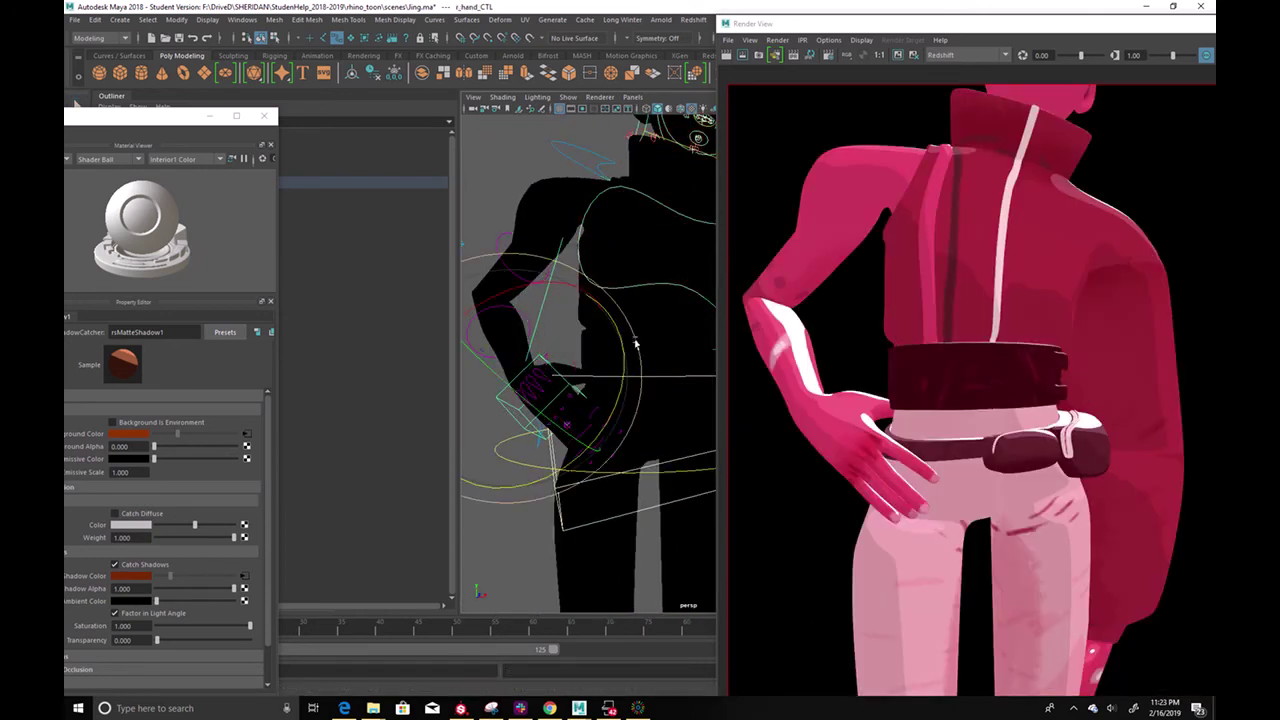
left_click_drag(626, 342, 594, 302)
key("w")
left_click_drag(527, 380, 760, 416)
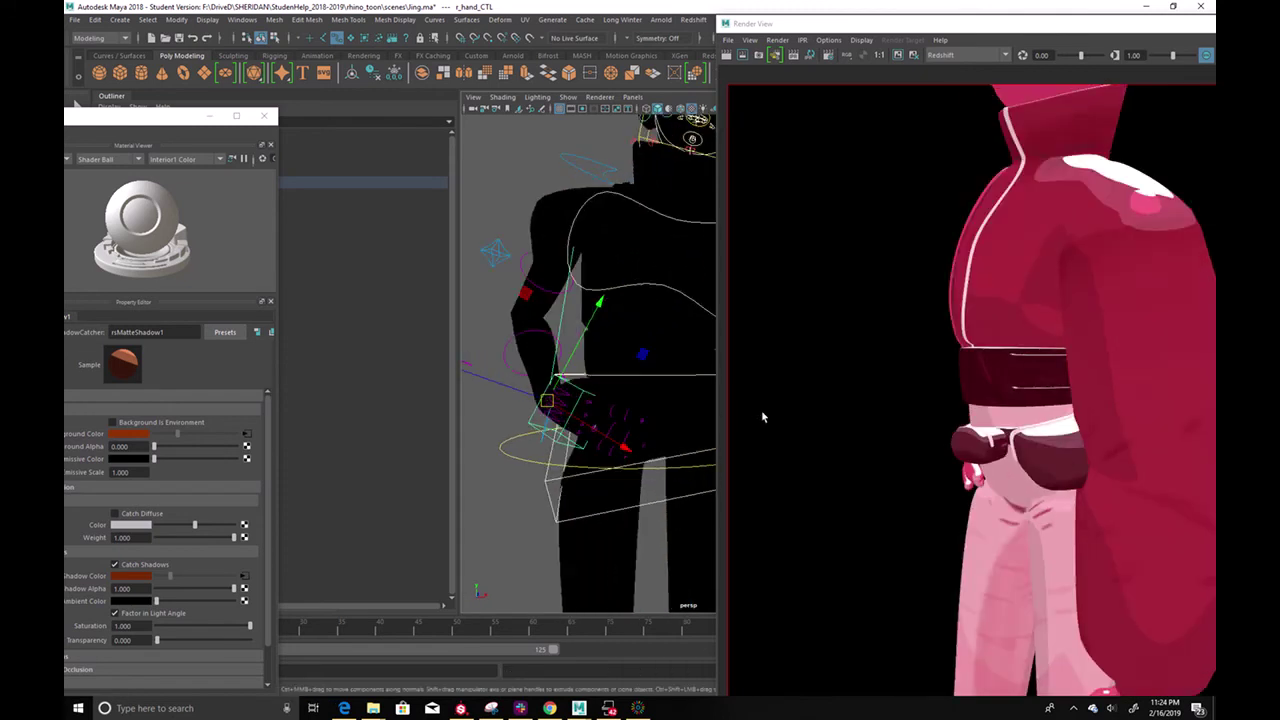
left_click_drag(600, 426, 595, 385, "alt")
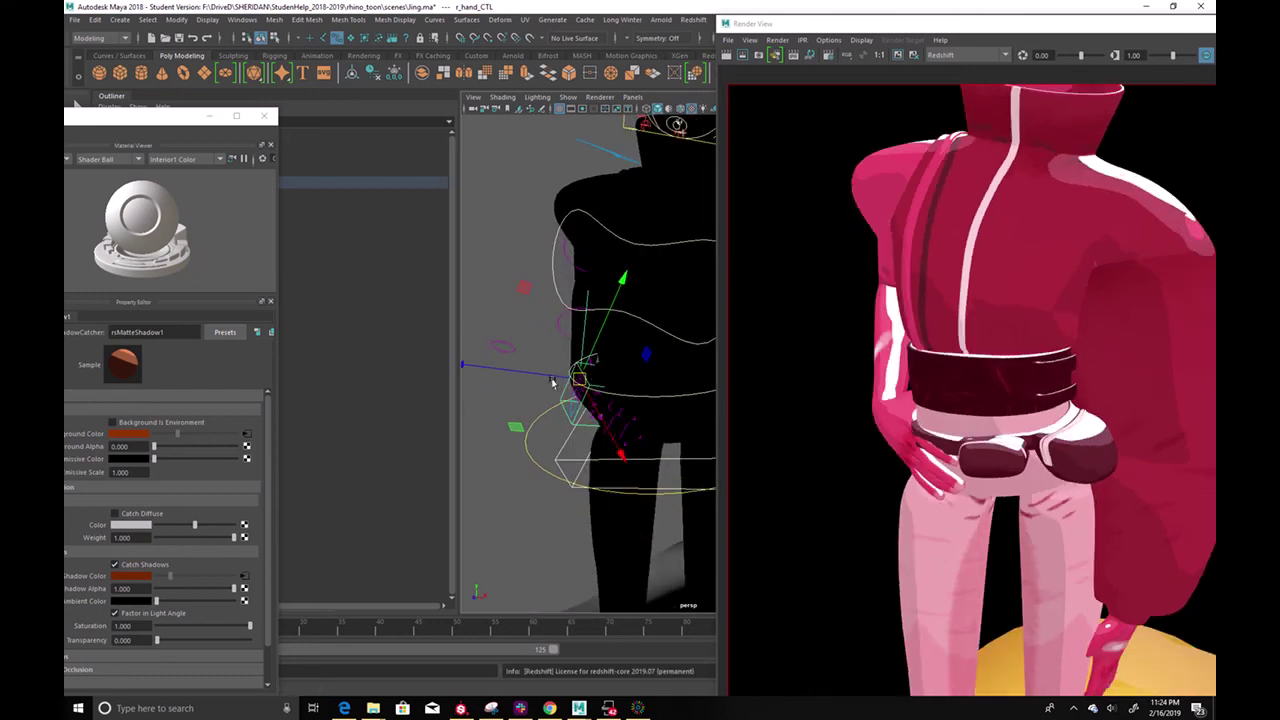
left_click_drag(548, 381, 541, 381)
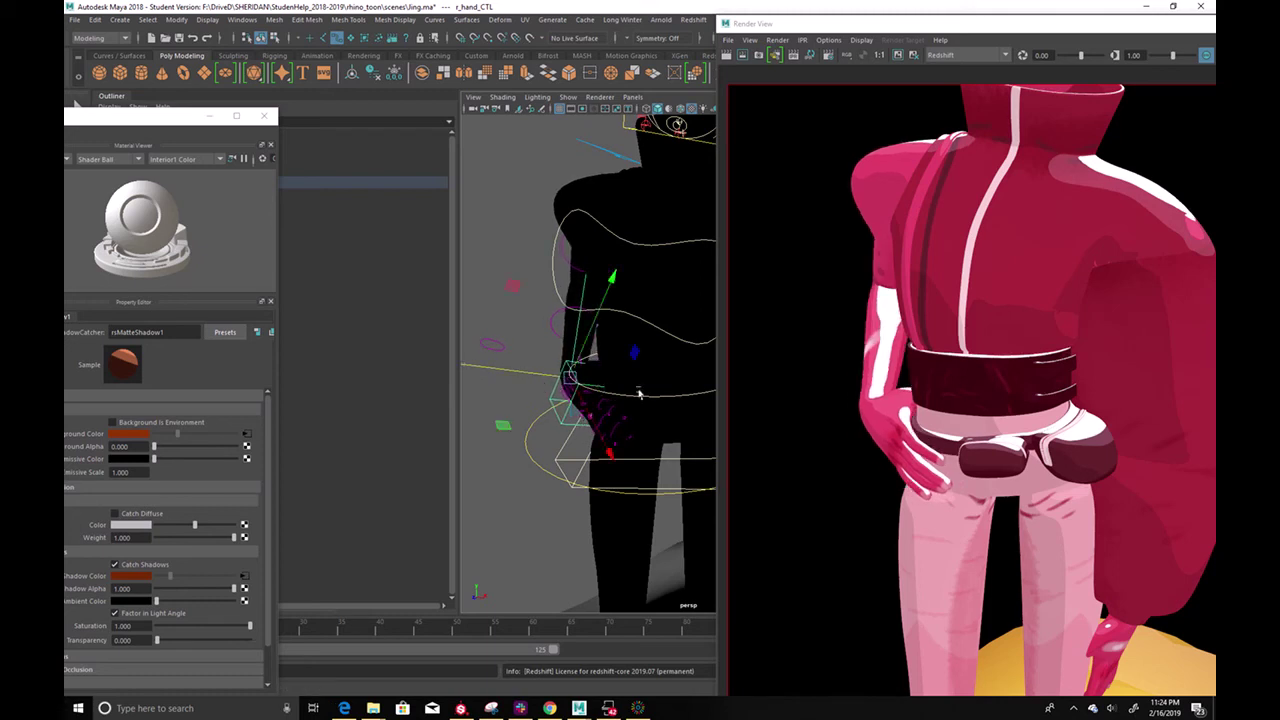
Rotate l_hand_CTL to angle the hanging left hand away from the thigh
right_click_drag(614, 400, 531, 420, "alt")
left_click_drag(531, 420, 665, 407, "alt")
scroll(664, 407, "up", 2)
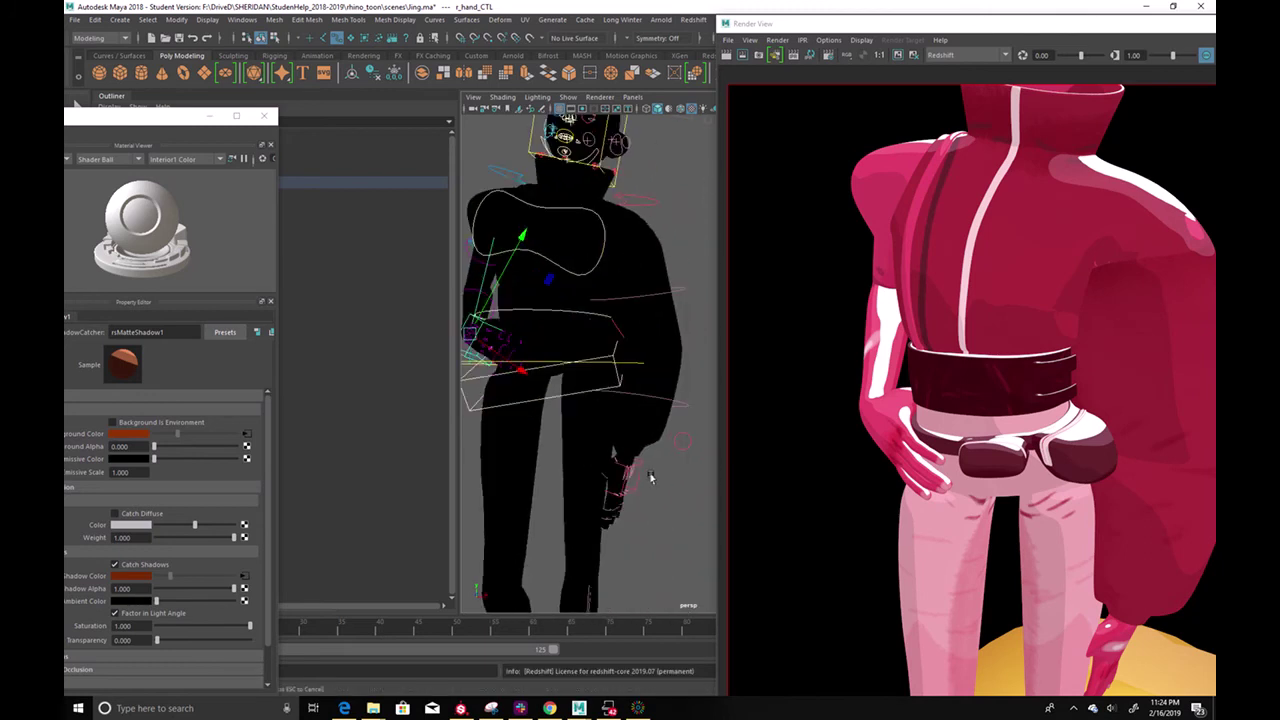
left_click(638, 481)
scroll(638, 481, "up", 2)
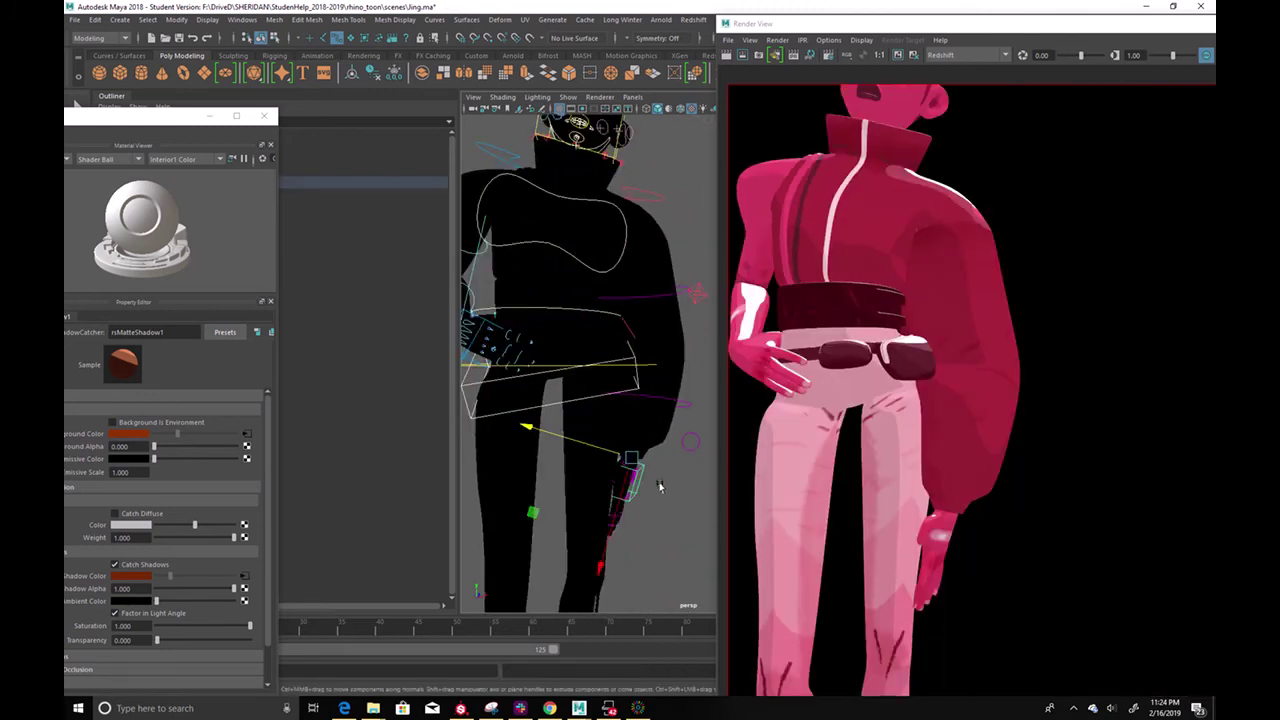
key("e")
left_click_drag(686, 434, 634, 414)
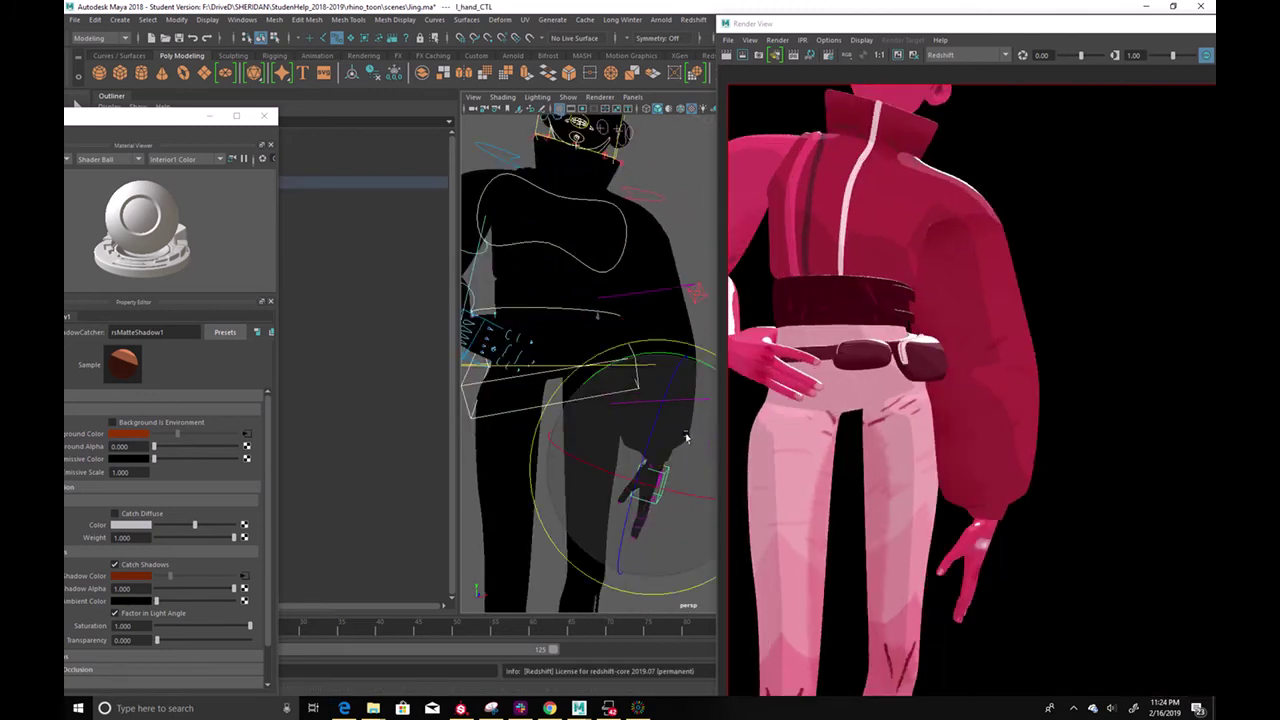
Rotate head_CTL to turn and tilt the character's head, and review the full pose from several angles
scroll(602, 486, "down", 5)
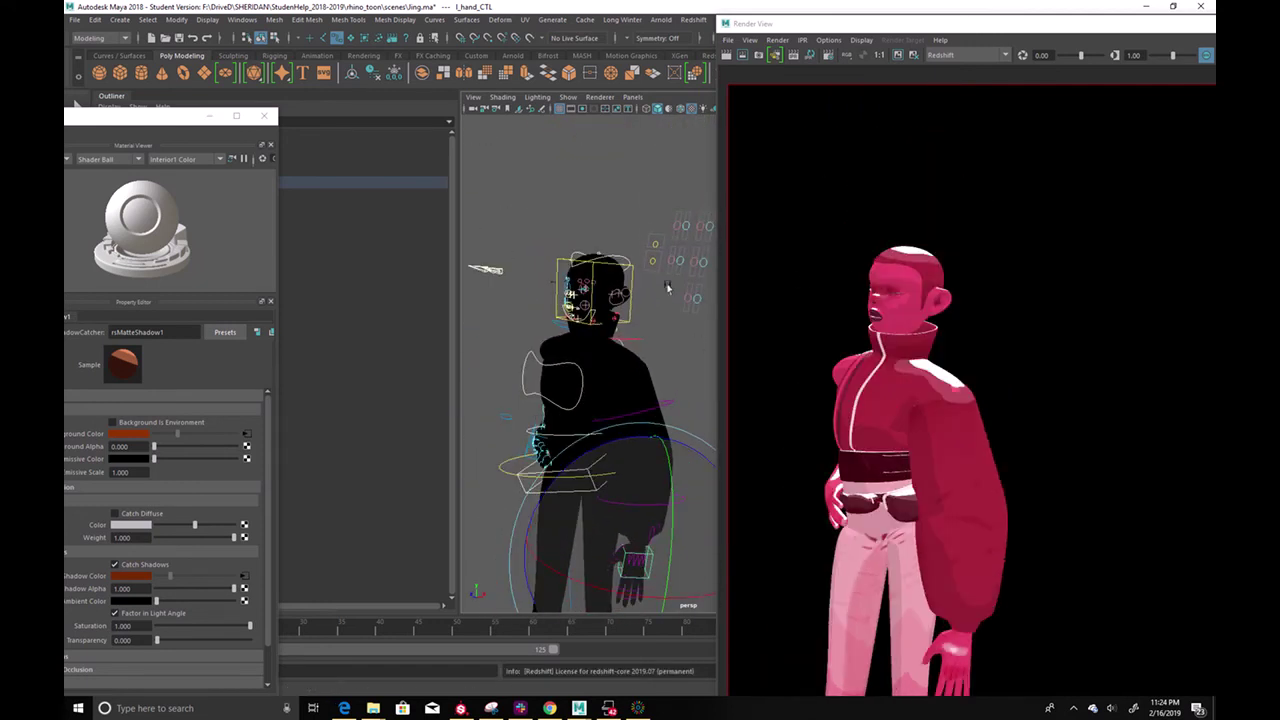
scroll(634, 323, "up", 4)
left_click(610, 231)
left_click_drag(608, 264, 669, 226)
left_click_drag(607, 264, 621, 292)
right_click_drag(570, 415, 569, 377, "alt")
left_click_drag(569, 377, 650, 406, "alt")
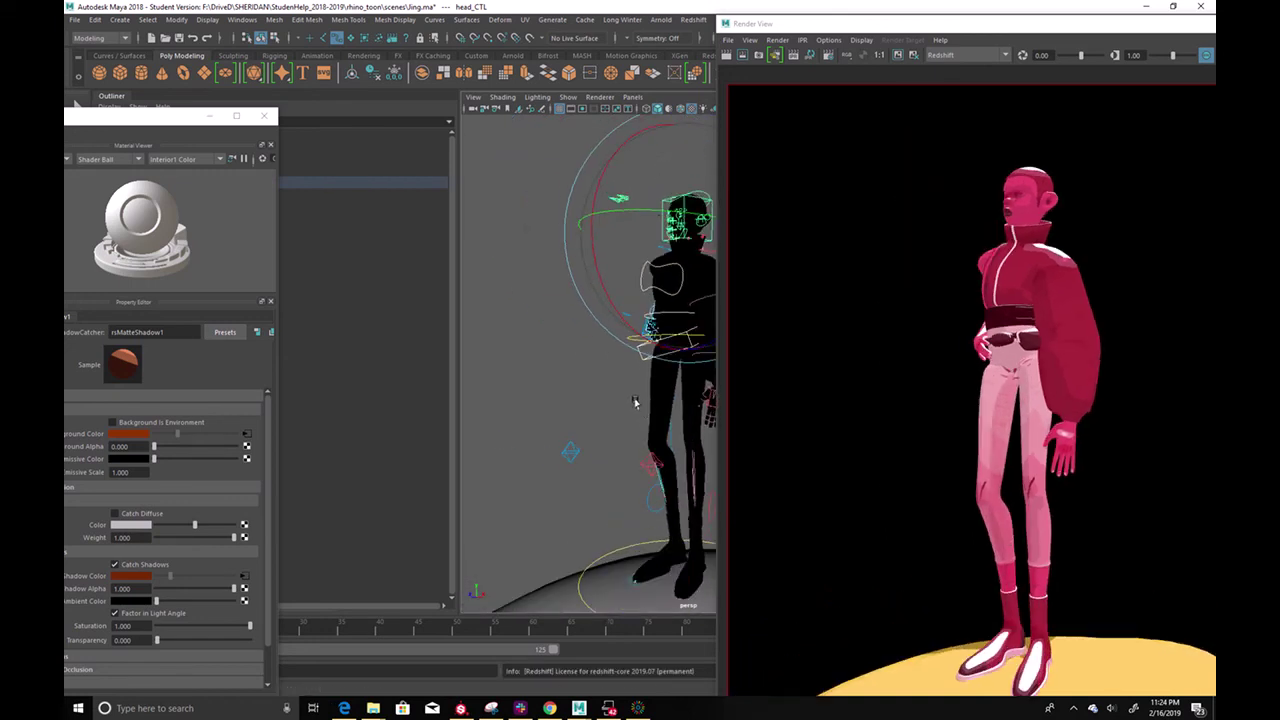
key("q")
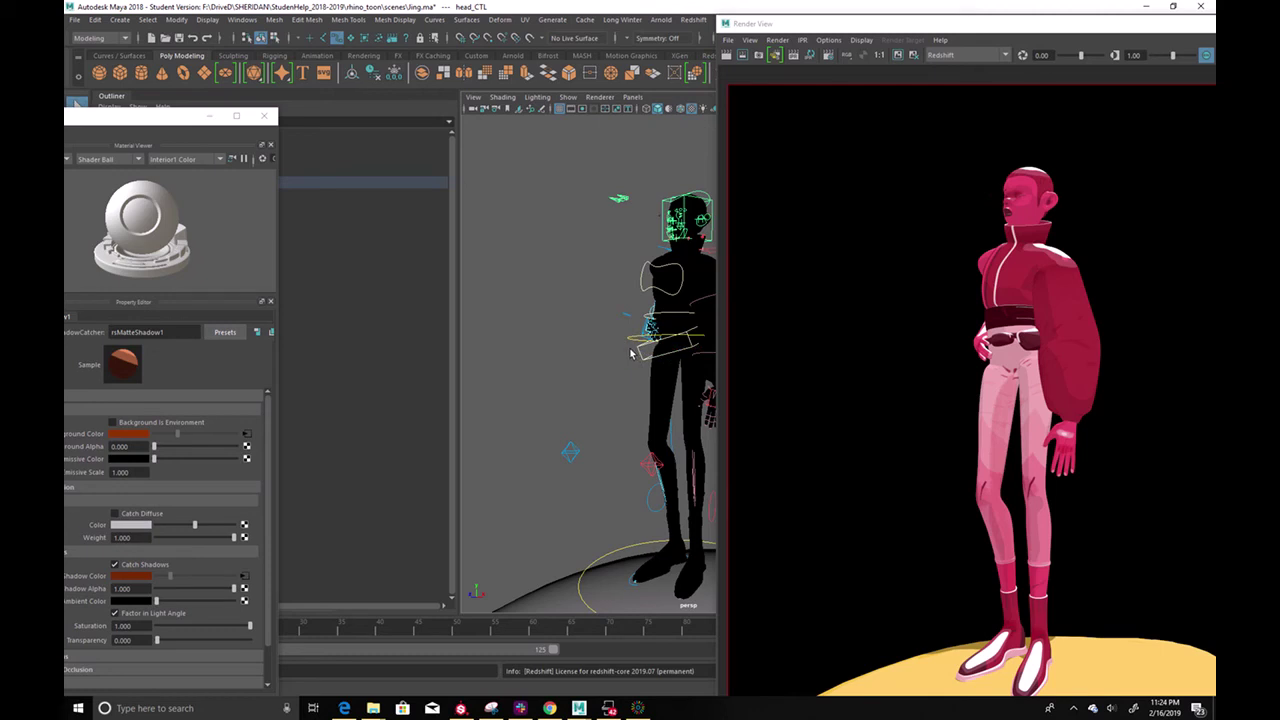
left_click_drag(631, 352, 542, 374, "alt")
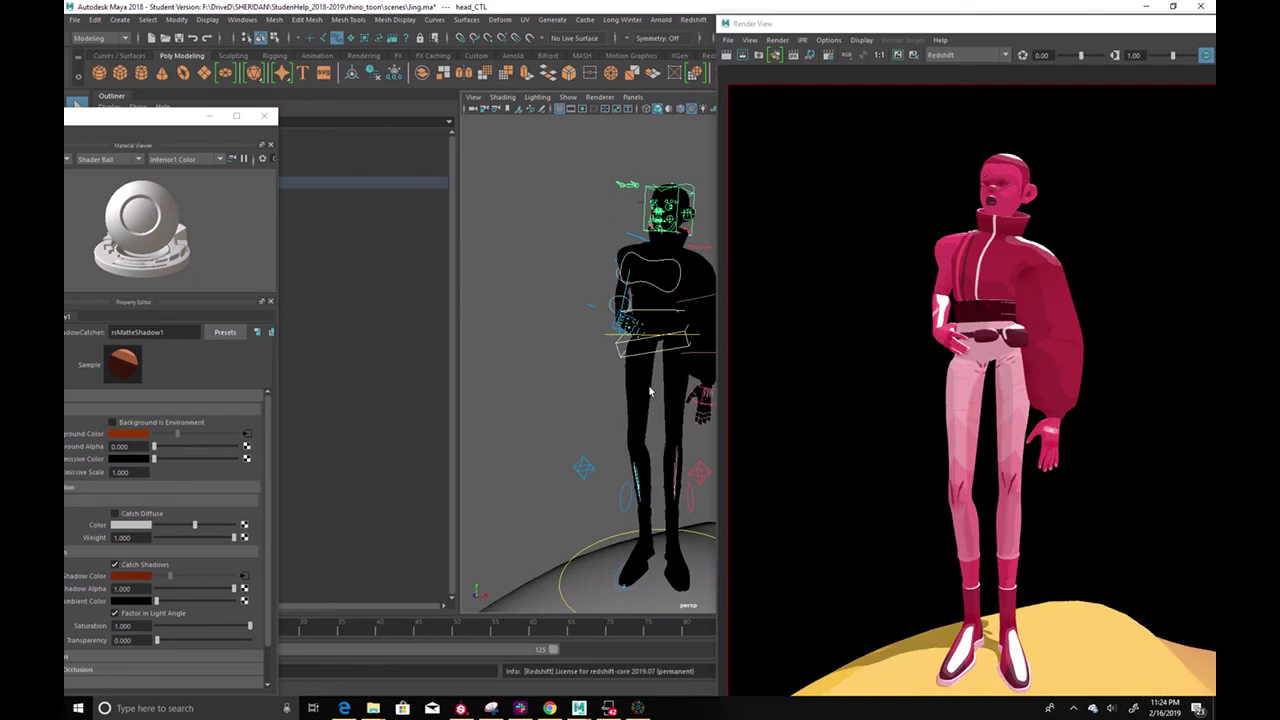
left_click_drag(650, 389, 601, 376, "alt")
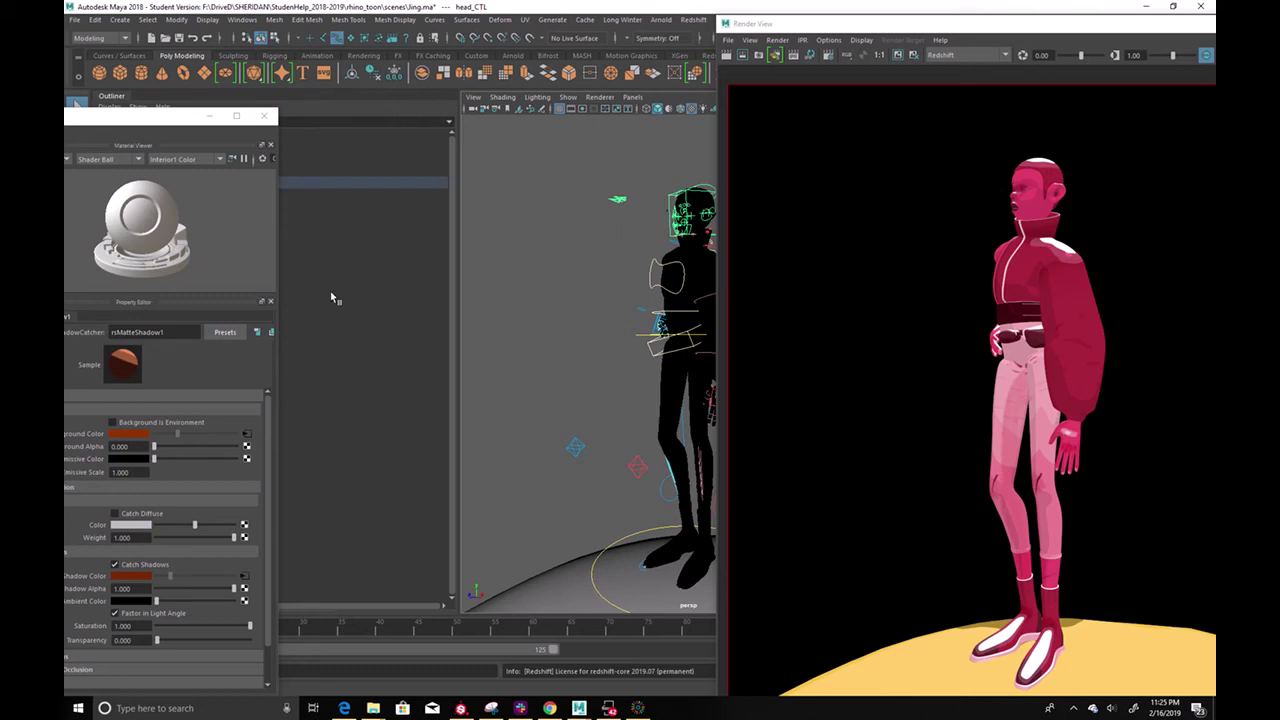
Open the Hypershade and graph the input and output connections of the toonShader2_rsIncandescent1 material
left_click_drag(886, 24, 894, 62)
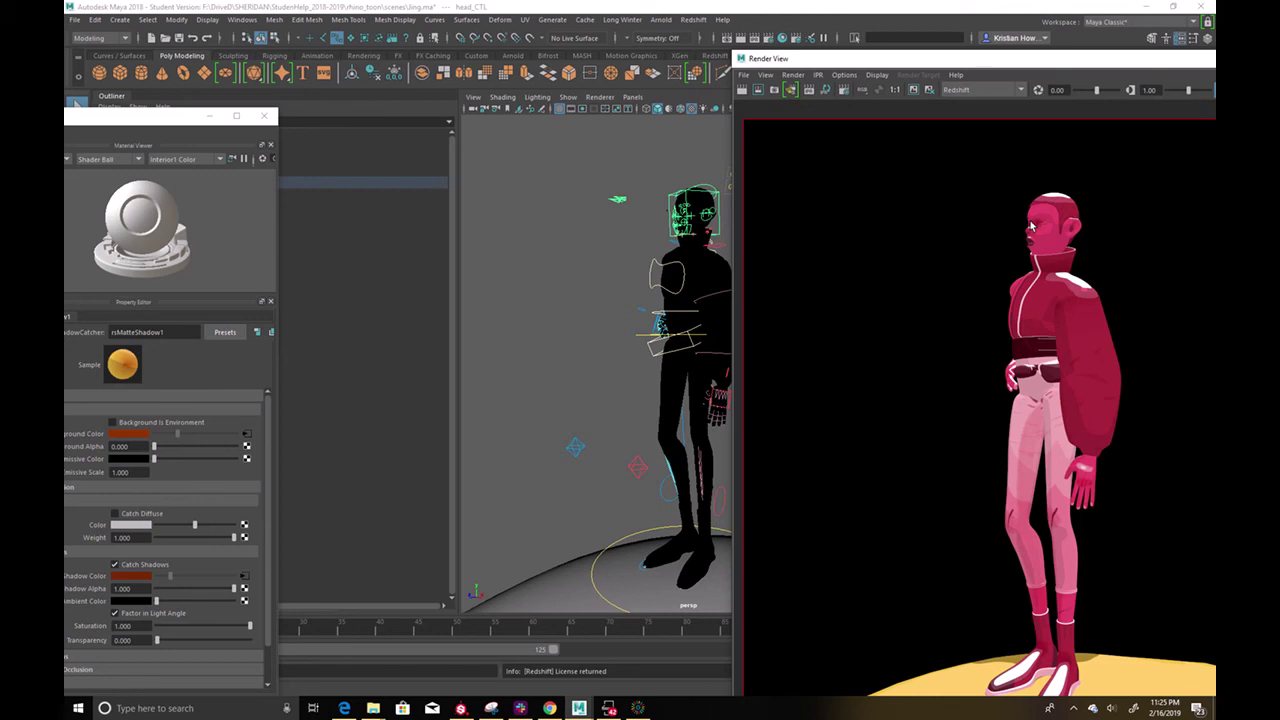
left_click(782, 38)
left_click_drag(133, 121, 787, 72)
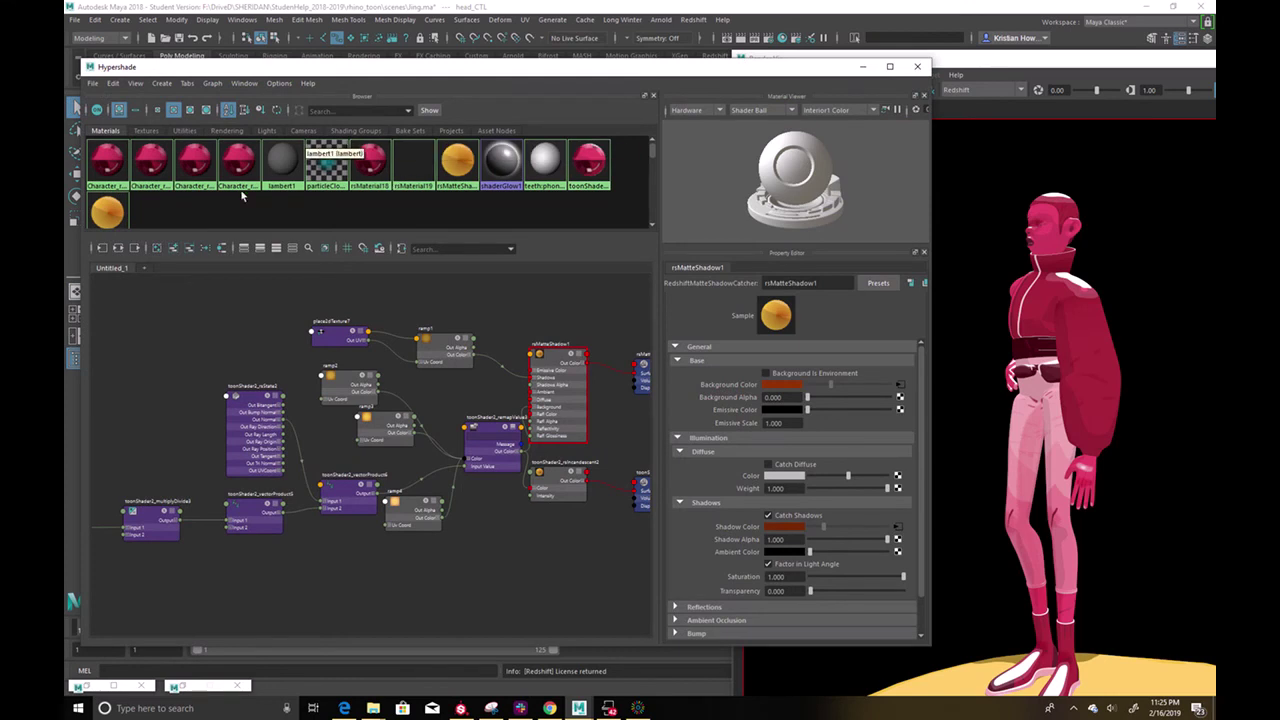
left_click_drag(205, 67, 330, 63)
left_click(706, 168)
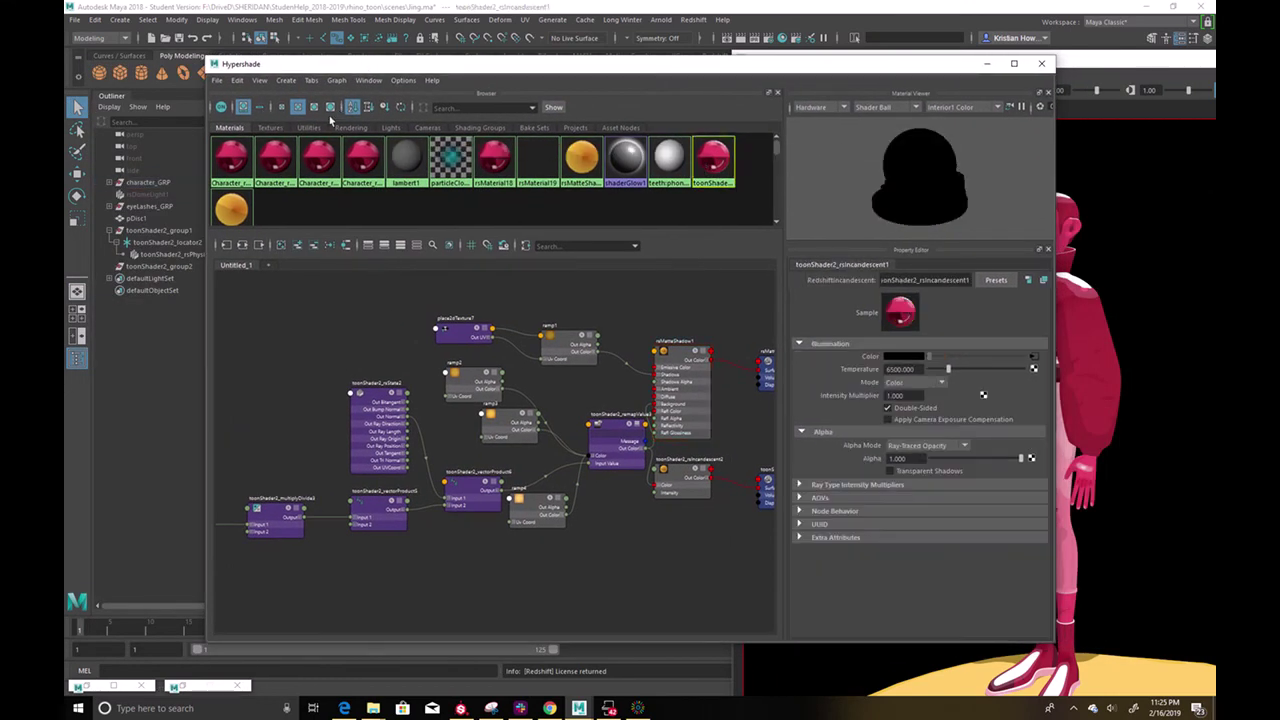
left_click(243, 245)
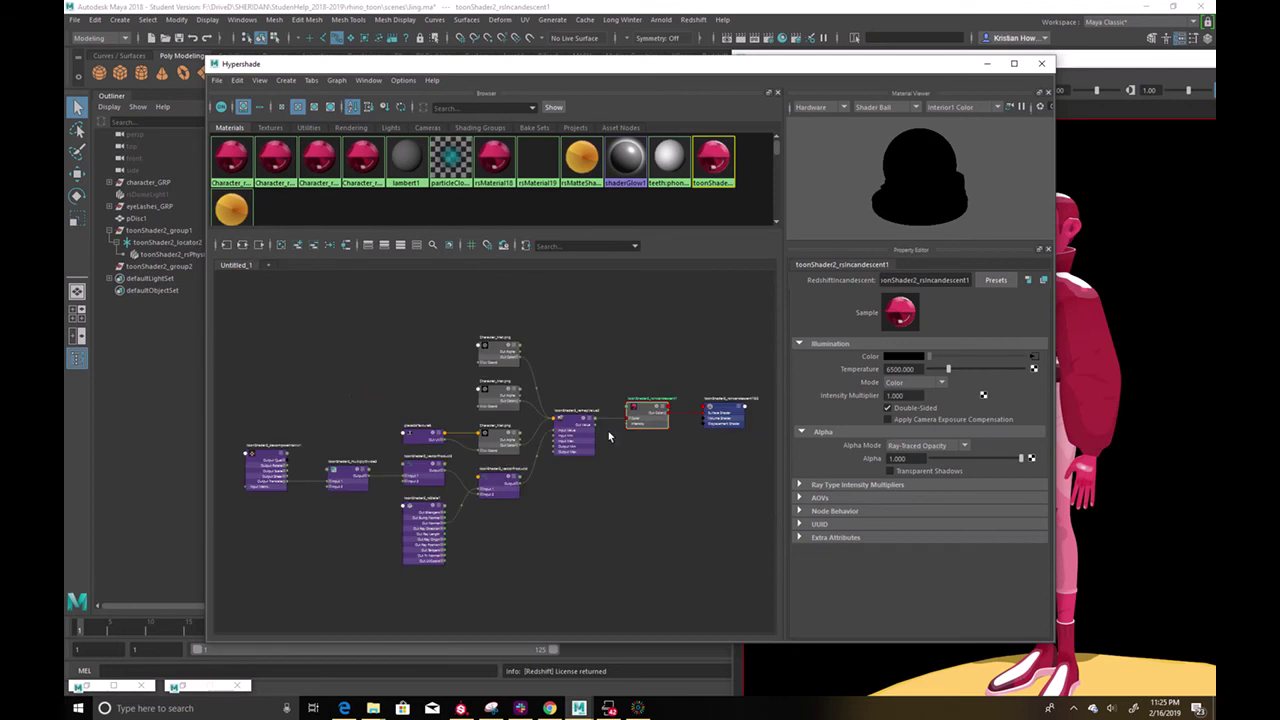
In the color ramp of toonShader2_remapValue2, move the salmon end key to position 1.000 and the second key to 0.330
left_click(570, 419)
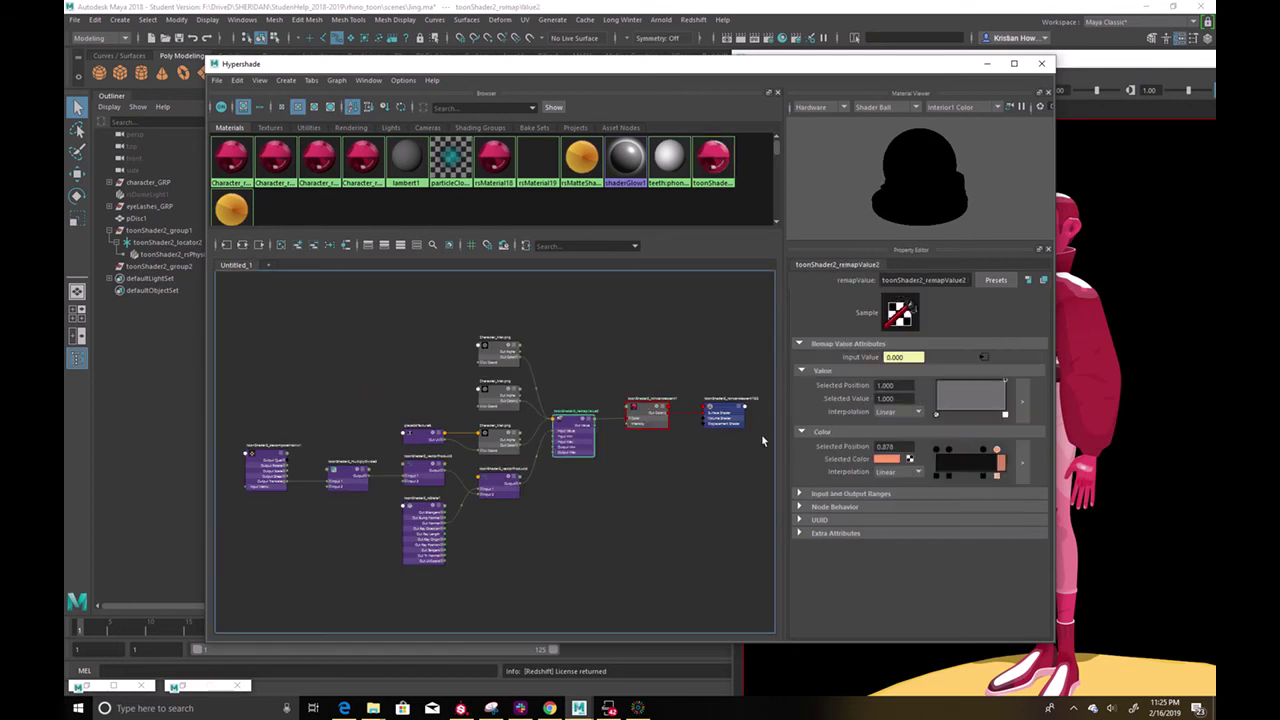
left_click(996, 450)
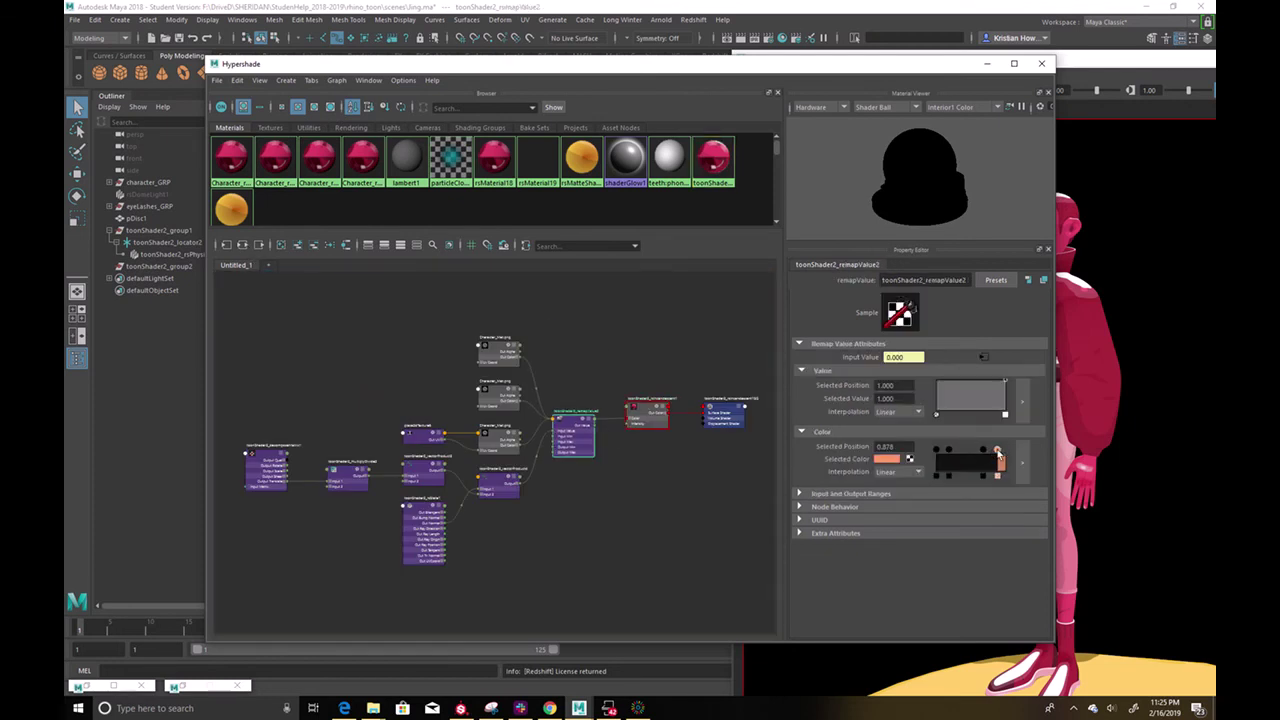
left_click_drag(1033, 460, 1034, 461)
left_click_drag(903, 70, 648, 67)
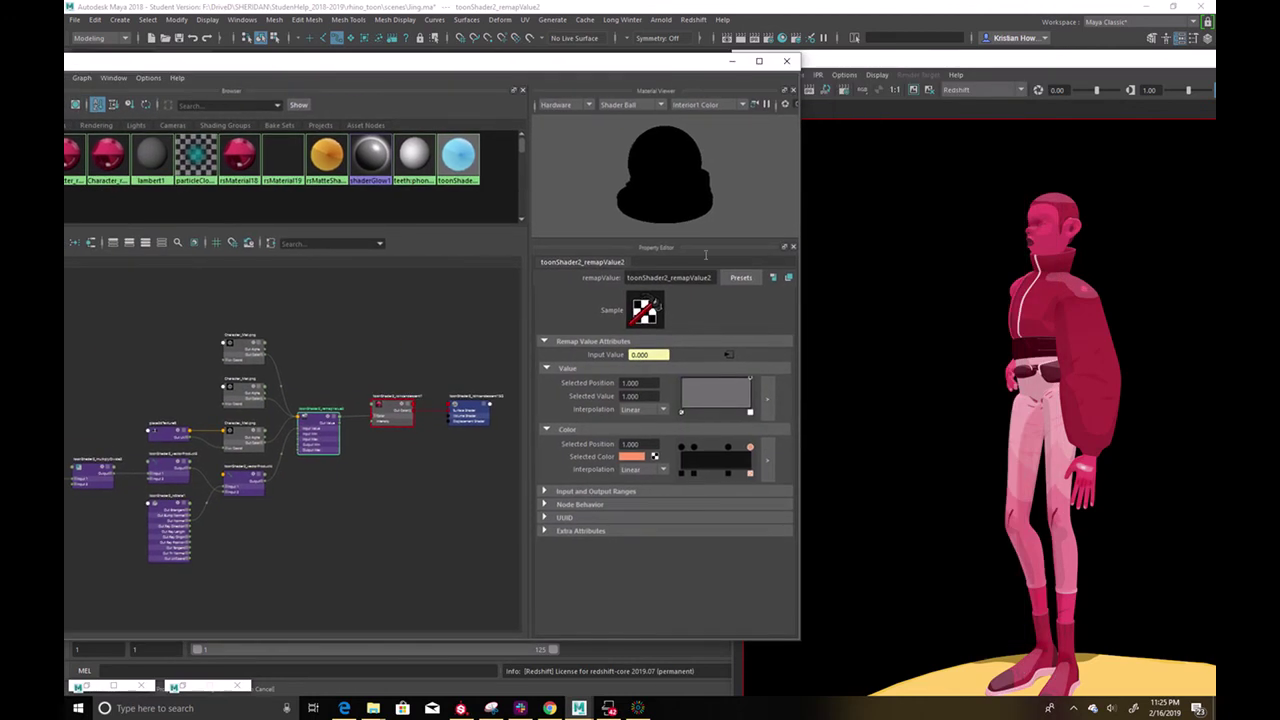
left_click(727, 448)
mouse_move(727, 448)
left_mouse_down()
mouse_move(744, 450)
mouse_move(683, 452)
mouse_move(705, 454)
left_mouse_up()
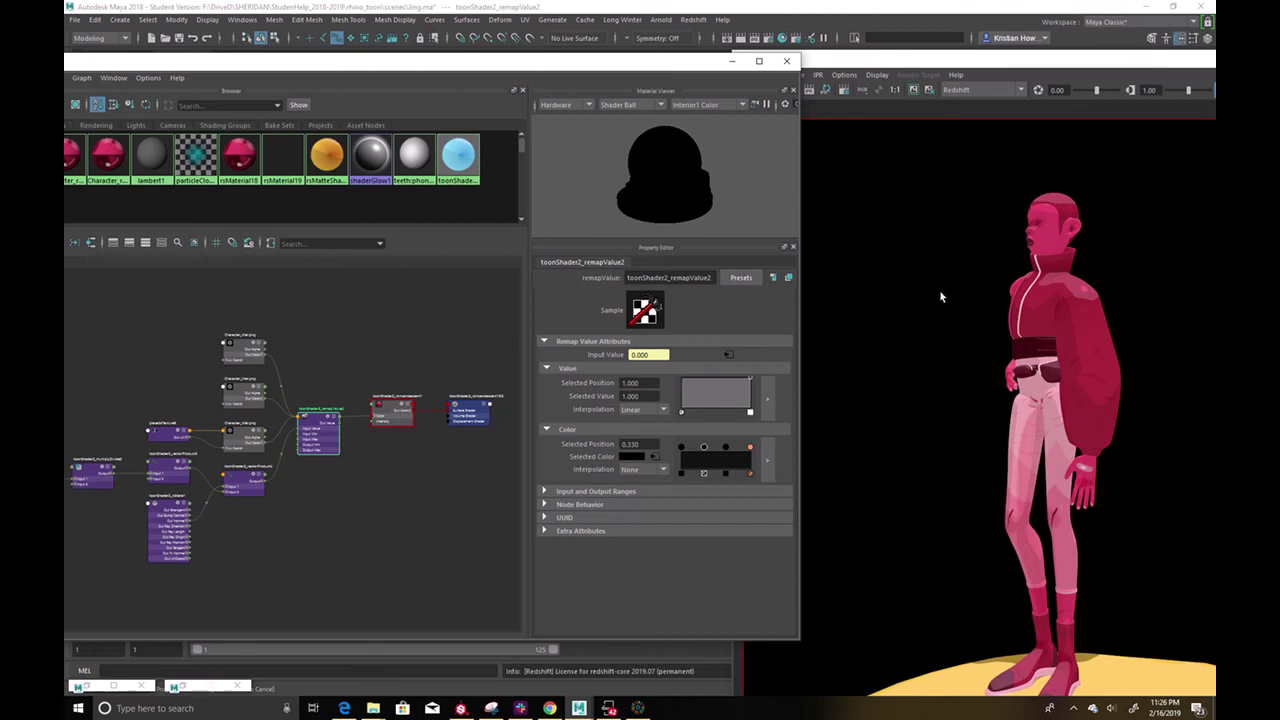
Reposition the Render View so the whole render is visible, and review the posed character on the hill
left_click_drag(1007, 62, 818, 27)
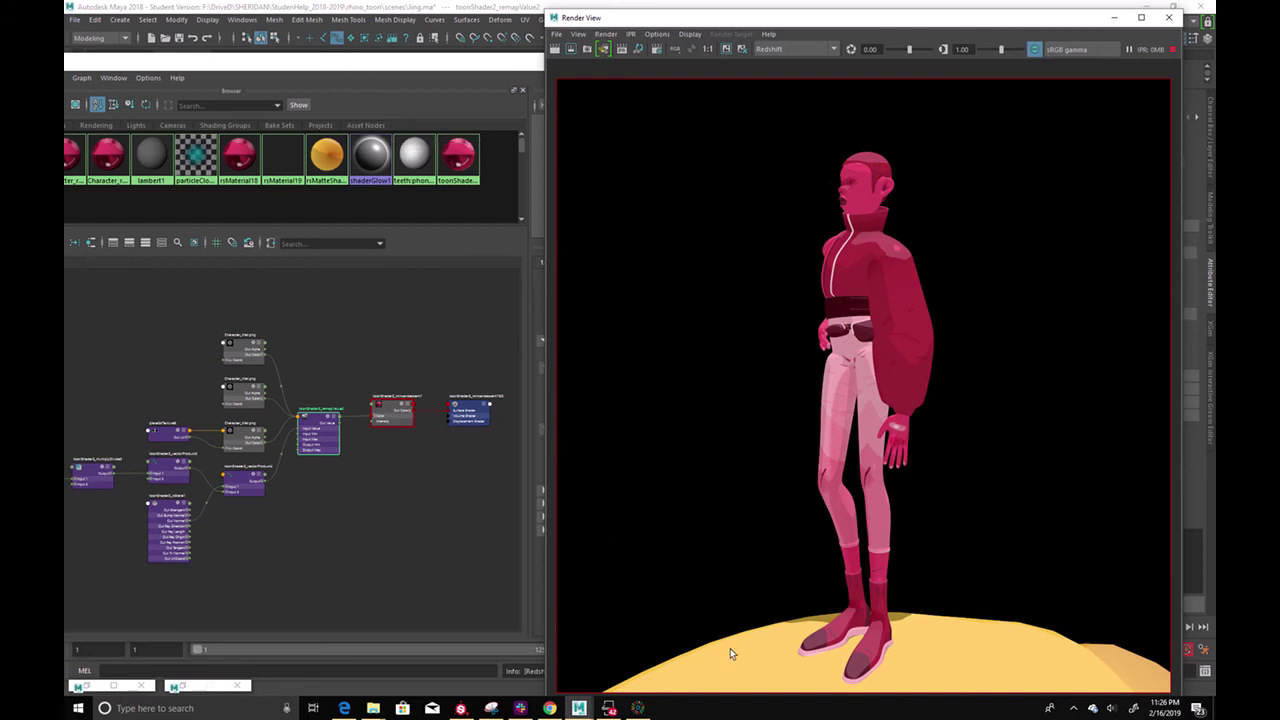
left_click(640, 710)
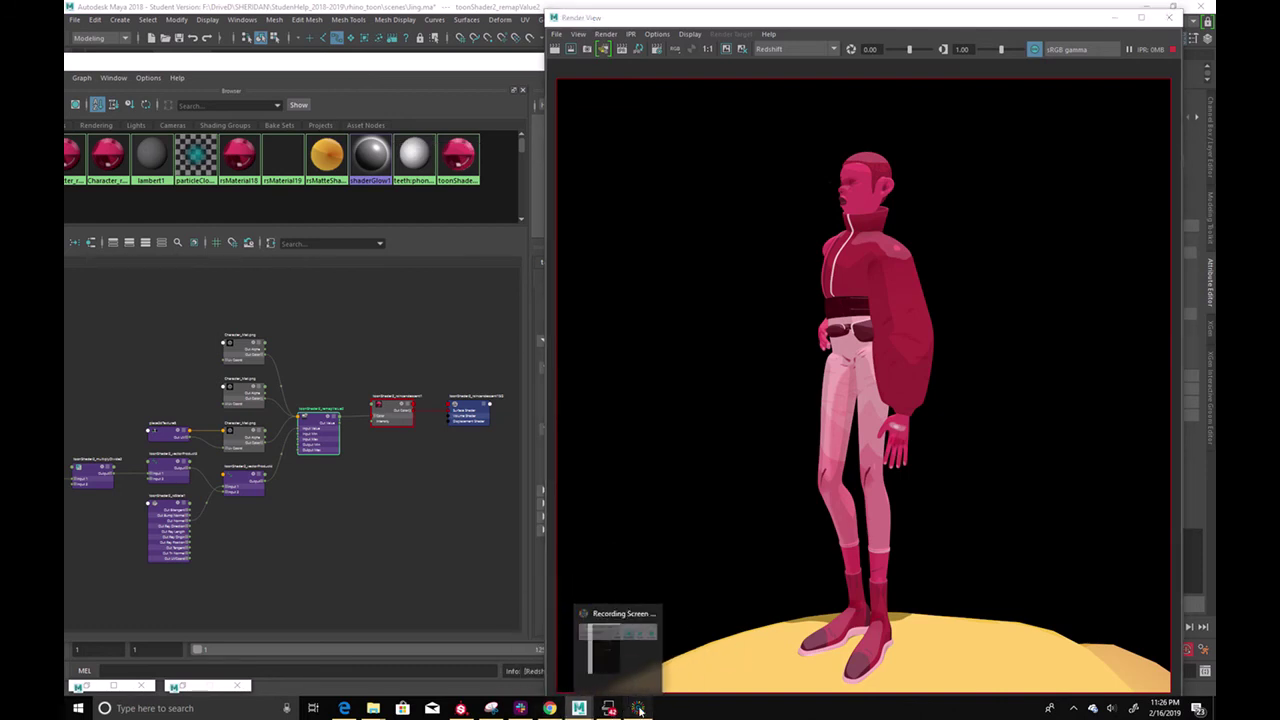